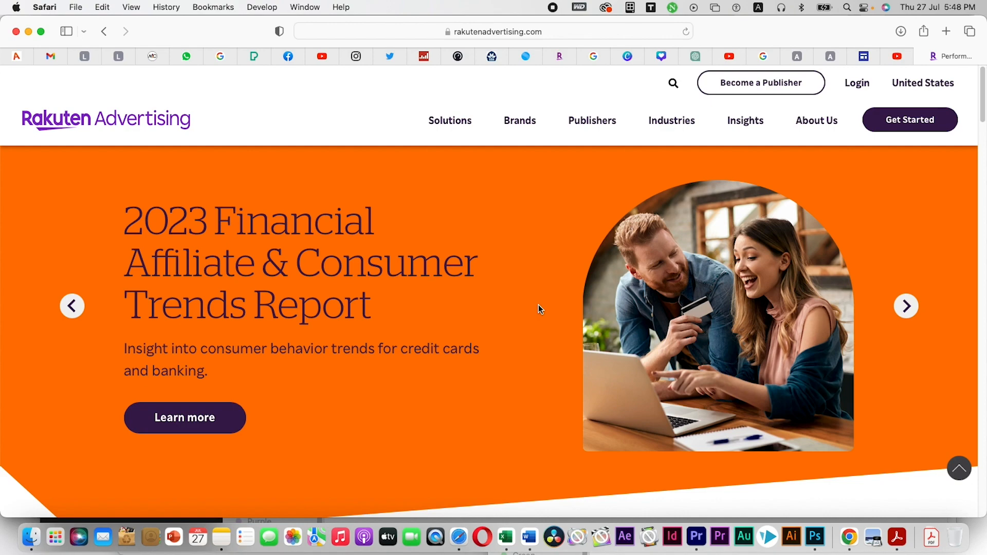
- Scroll through the sections of the rakutenadvertising.com homepage
scroll(556, 303, "down", 10)
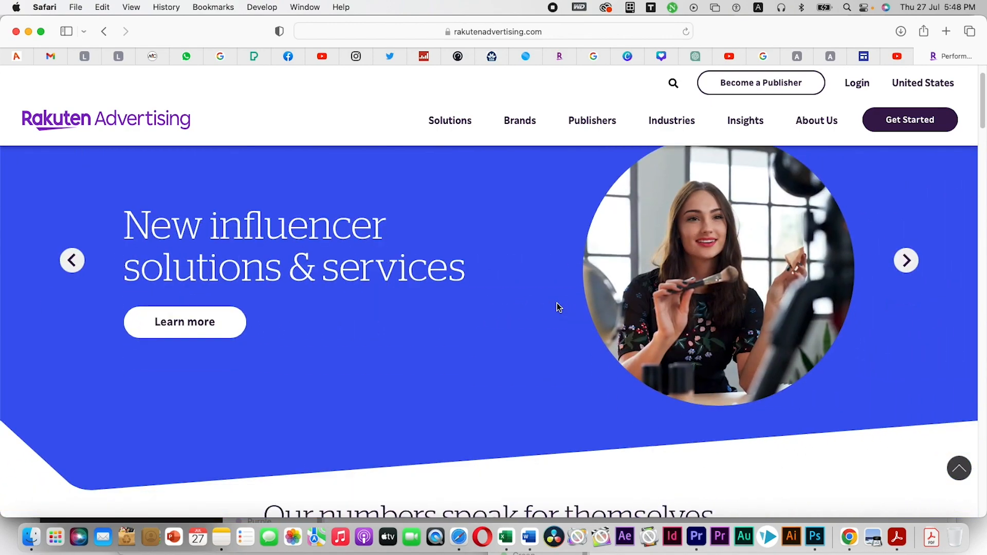
scroll(567, 346, "down", 15)
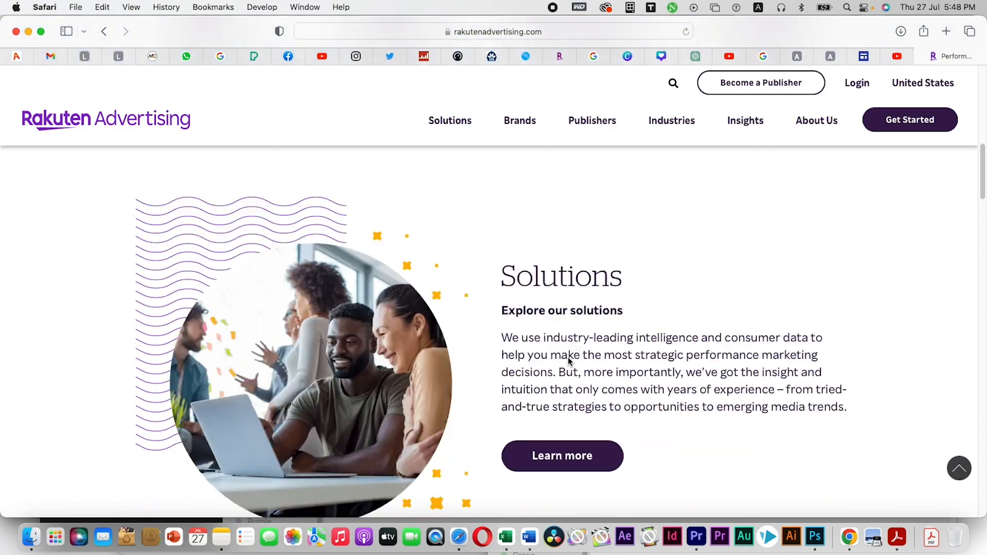
scroll(568, 360, "down", 8)
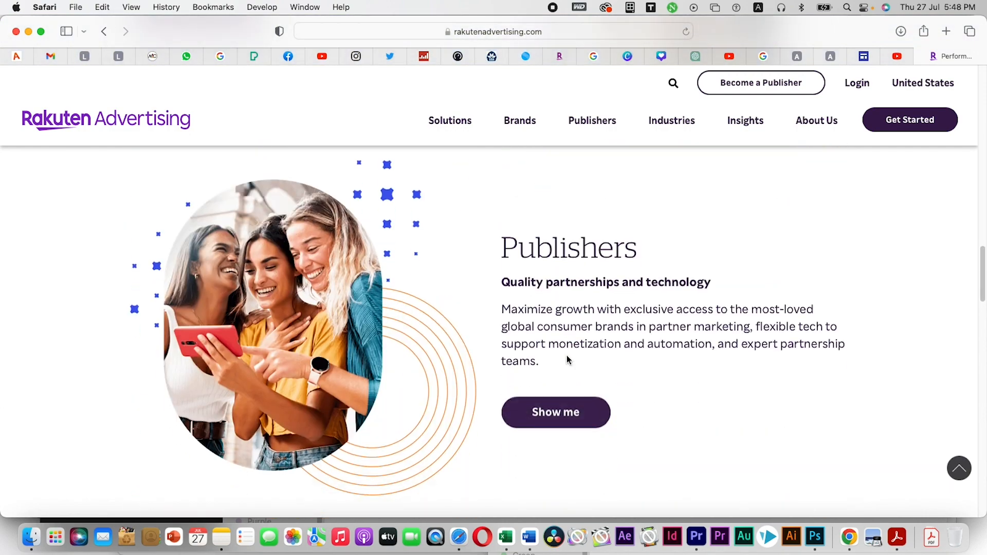
scroll(538, 359, "down", 12)
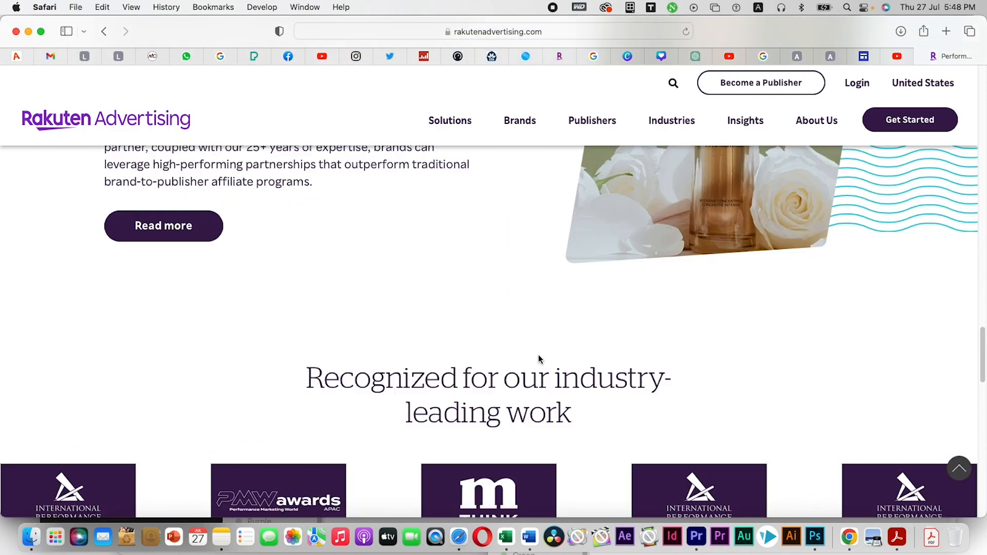
scroll(538, 356, "down", 10)
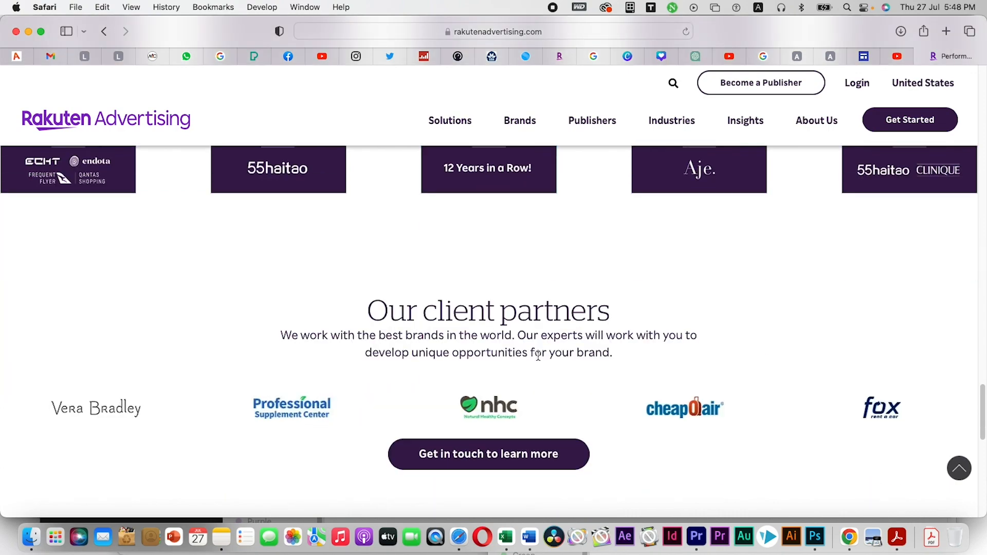
scroll(538, 360, "down", 2)
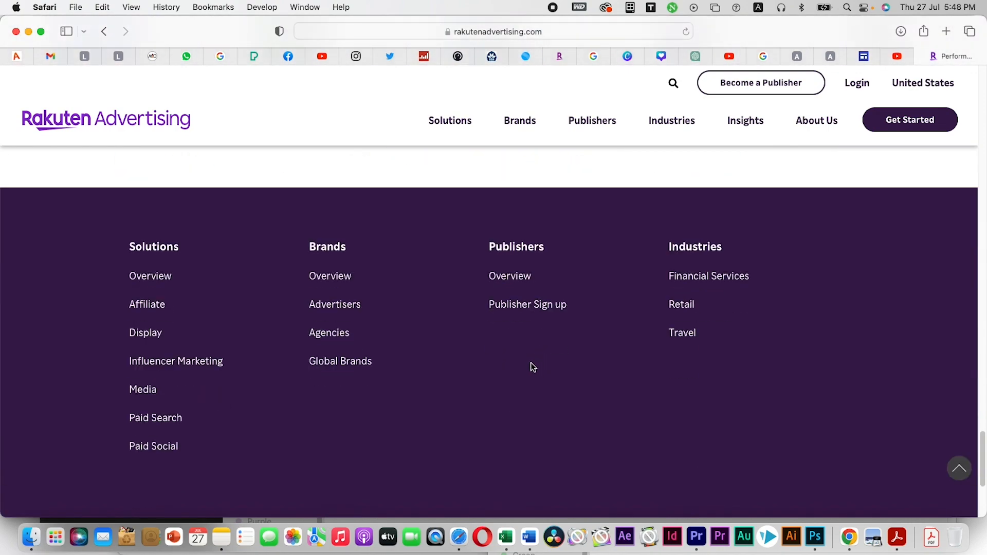
scroll(463, 360, "up", 8)
scroll(464, 355, "up", 10)
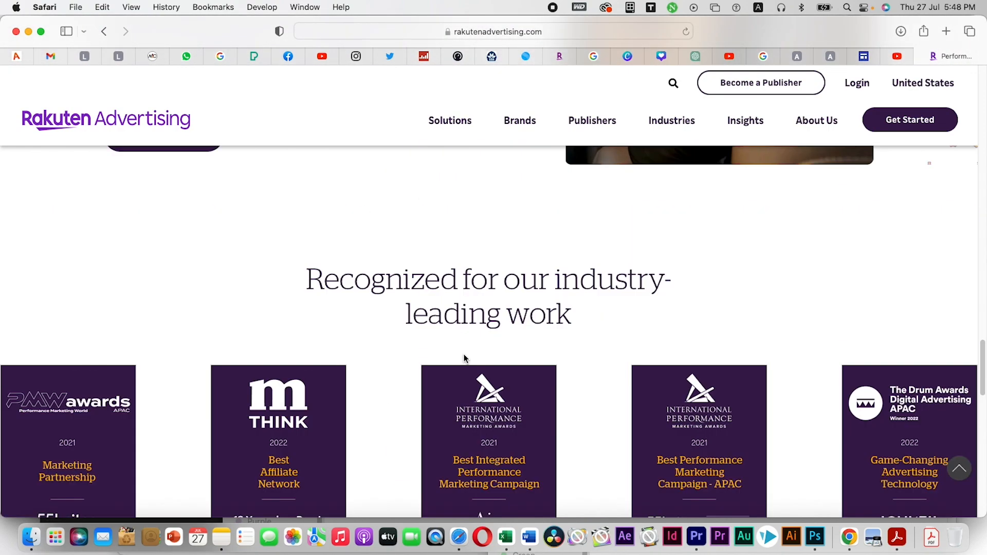
scroll(504, 329, "up", 5)
scroll(493, 324, "up", 10)
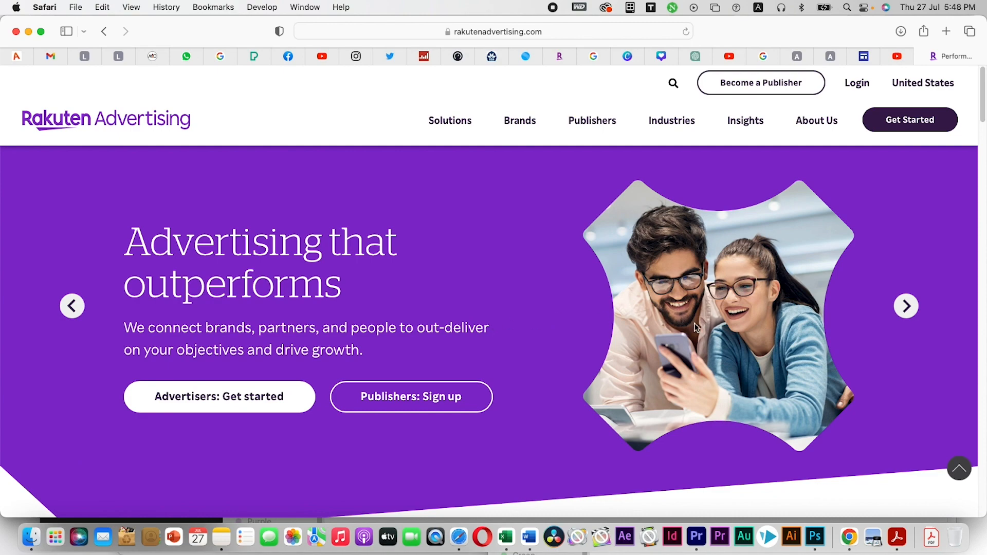
scroll(476, 329, "down", 5)
scroll(477, 329, "up", 8)
- Skim the homepage once more, then switch to the Bard chat about Rakuten's affiliate program
mouse_move(527, 54)
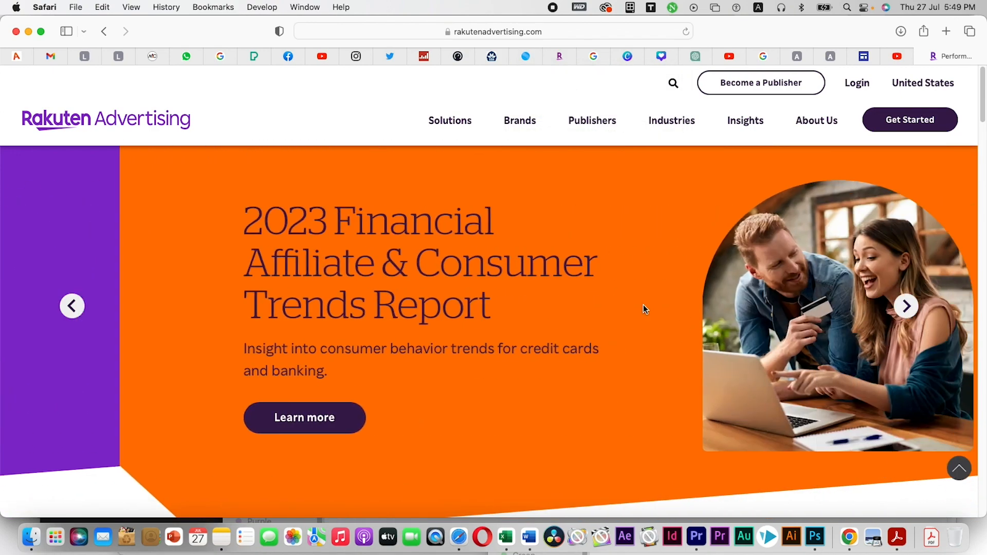
scroll(675, 356, "down", 10)
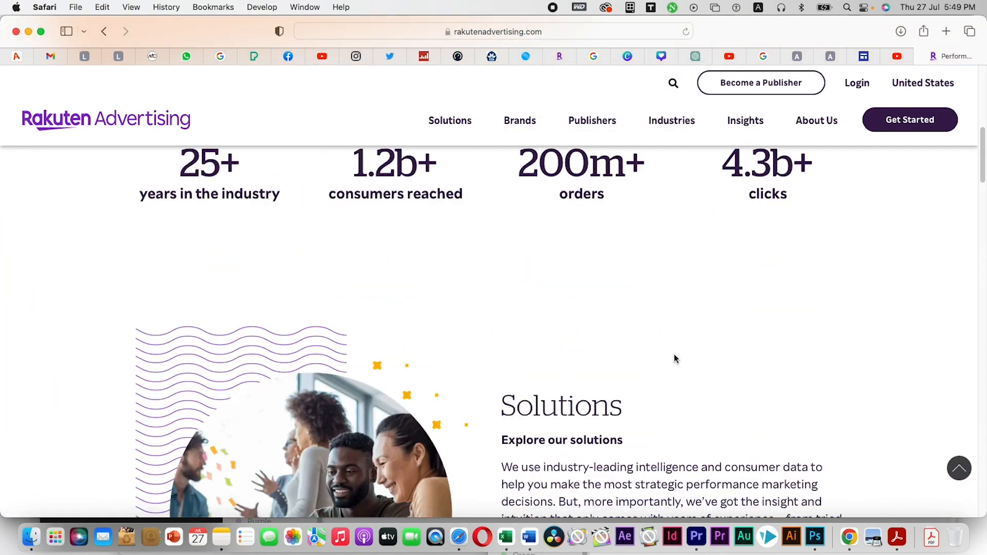
scroll(674, 354, "down", 15)
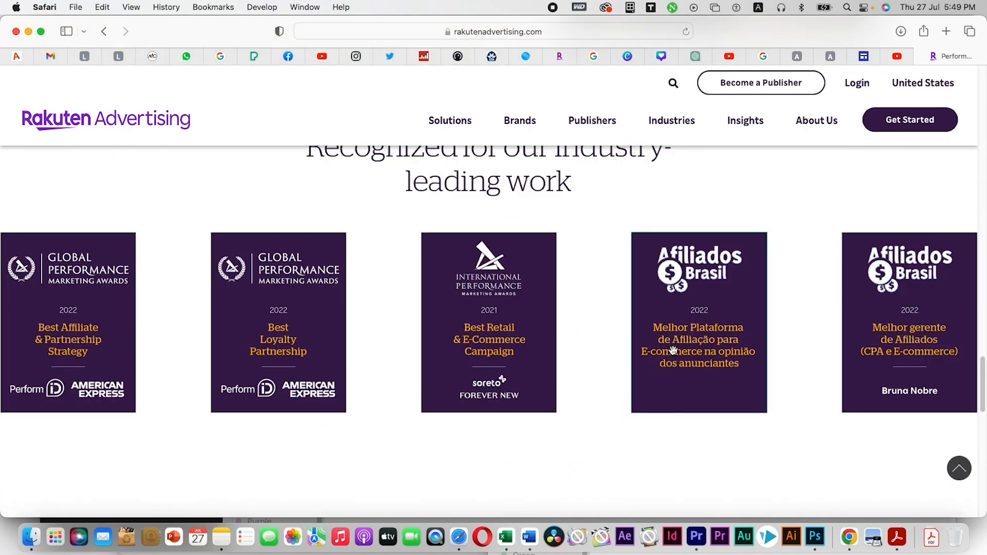
scroll(673, 351, "down", 15)
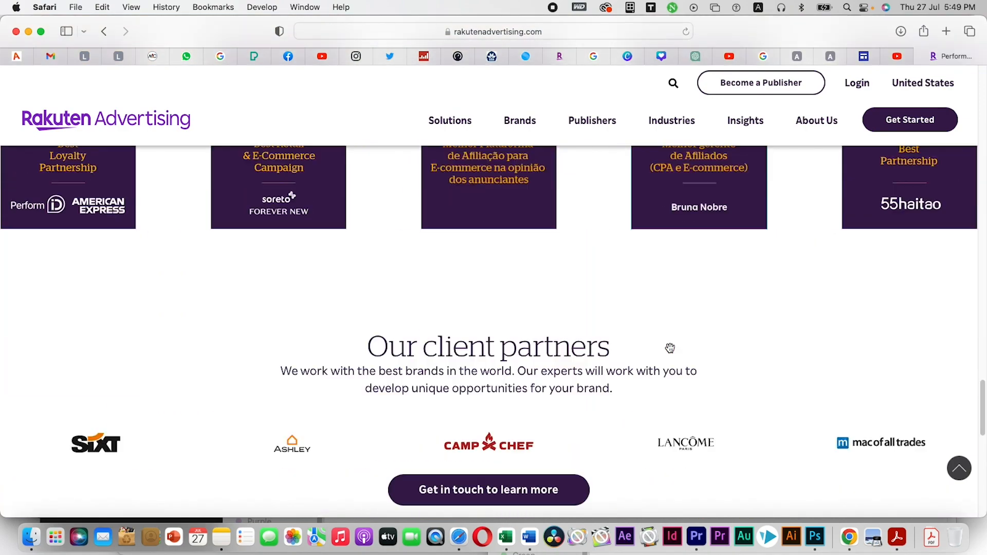
scroll(671, 354, "up", 20)
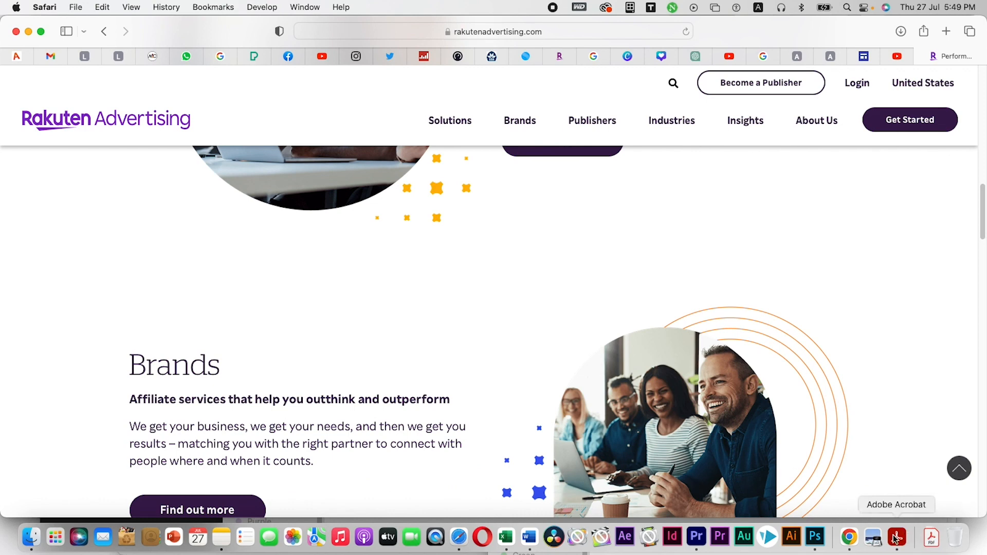
left_click(763, 56)
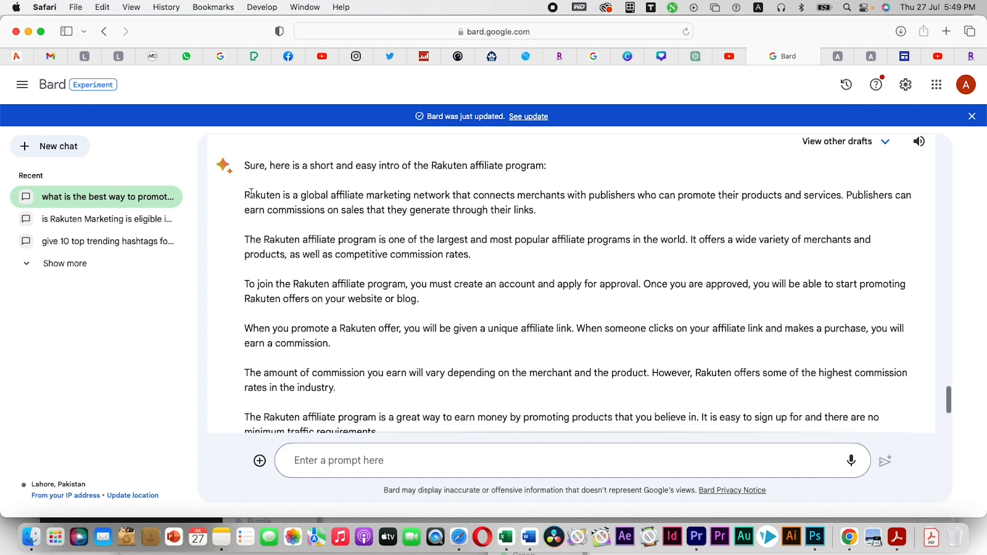
- Highlight Bard's definition of Rakuten and its claim to be one of the largest programs
left_click_drag(253, 195, 460, 195)
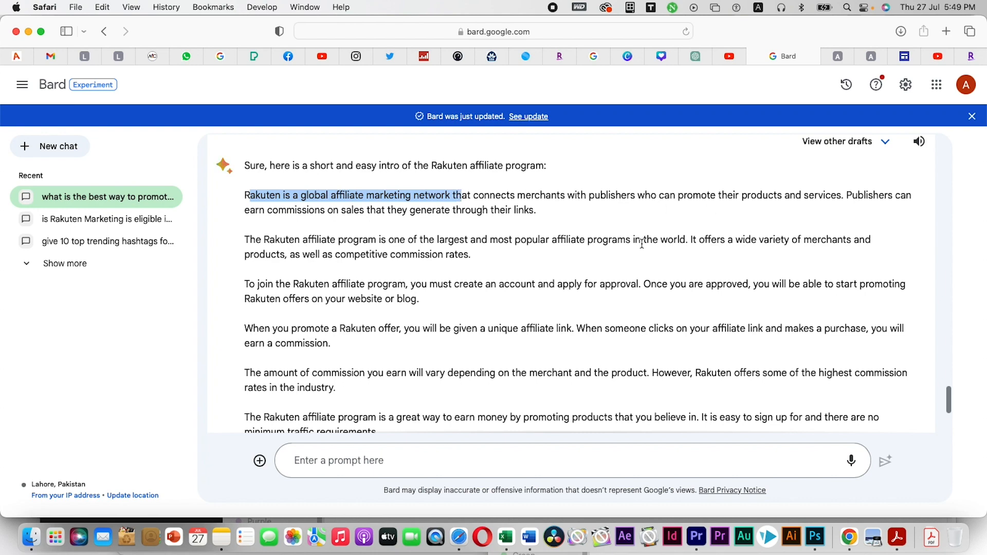
scroll(621, 238, "up", 3)
scroll(620, 239, "down", 3)
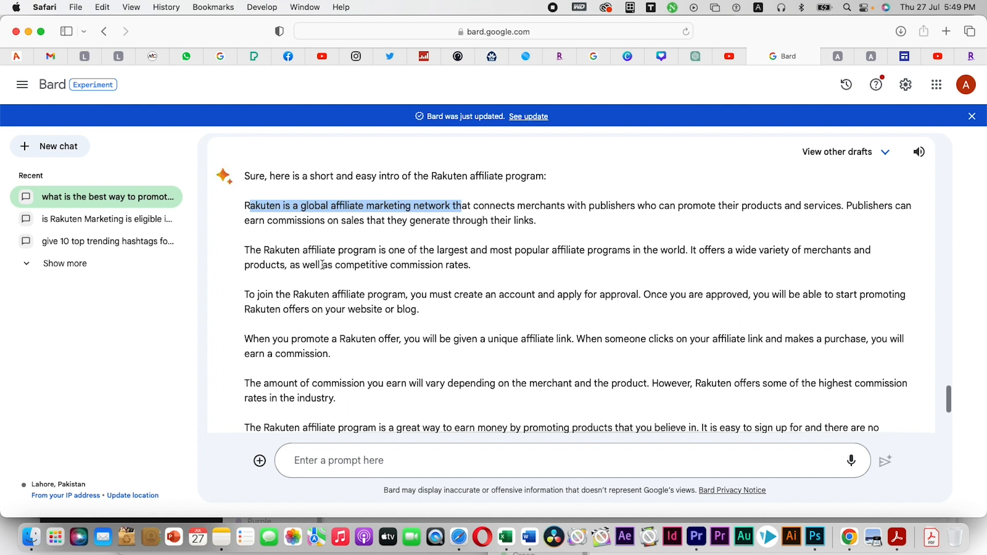
left_click_drag(380, 251, 669, 249)
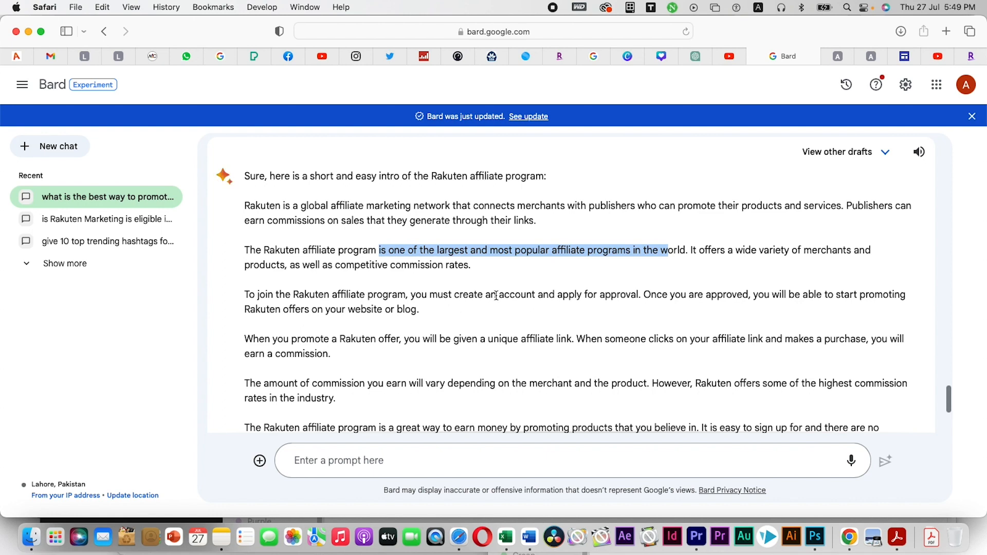
- Highlight the sentences on how to join and what approval allows
scroll(496, 286, "down", 3)
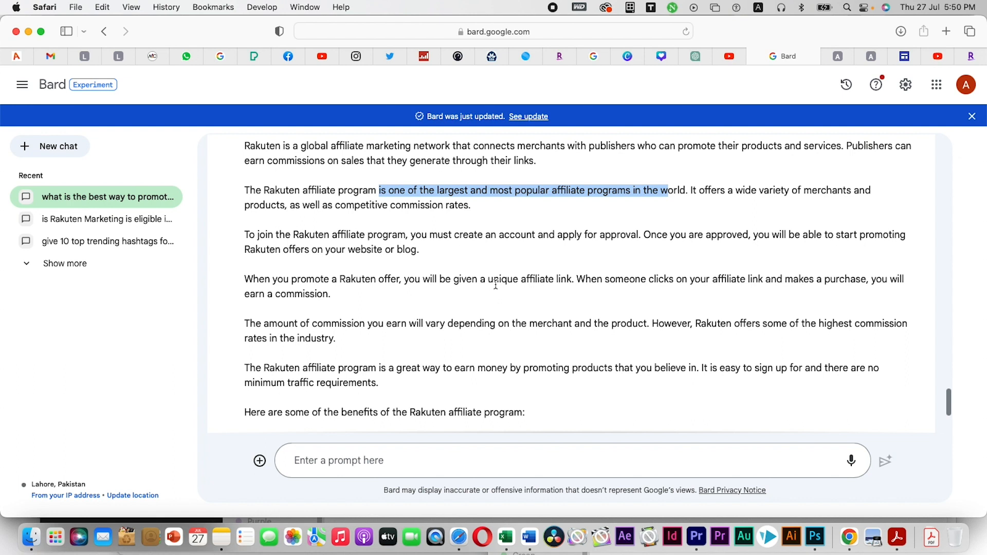
left_click_drag(244, 235, 641, 237)
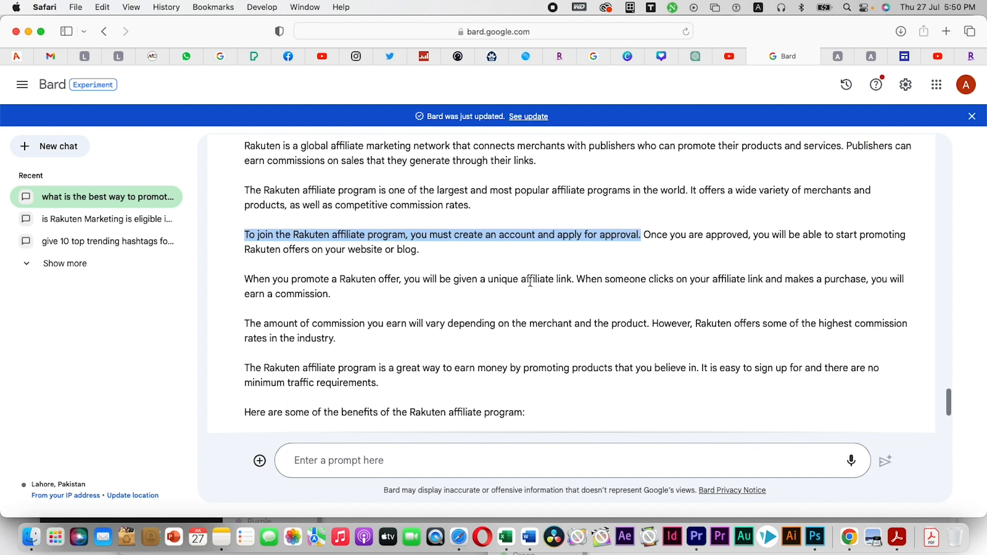
left_click_drag(644, 235, 782, 242)
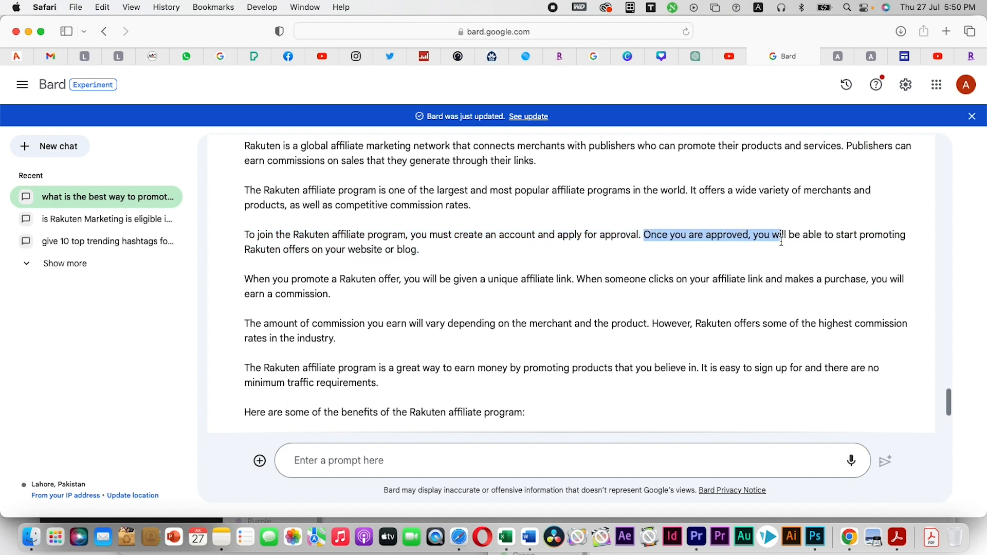
left_click_drag(781, 242, 805, 243)
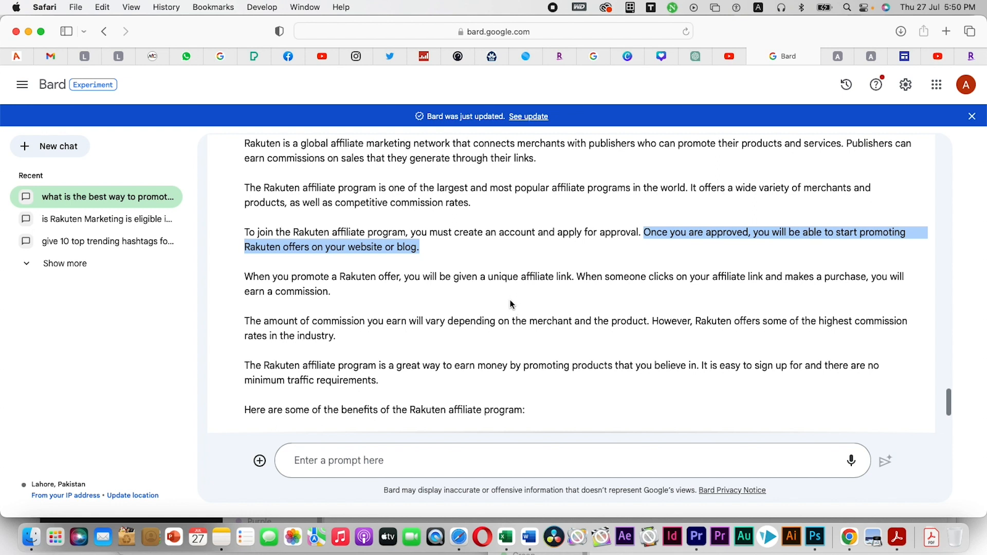
- Highlight the unique affiliate link point, 'you will earn a commission.', and the easy sign-up paragraph
scroll(510, 301, "down", 1)
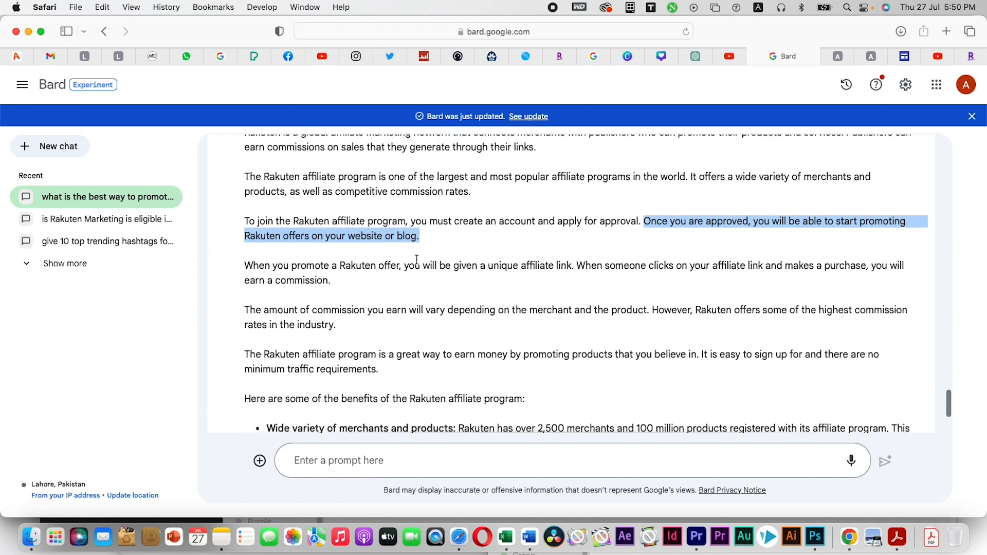
left_click_drag(400, 266, 573, 264)
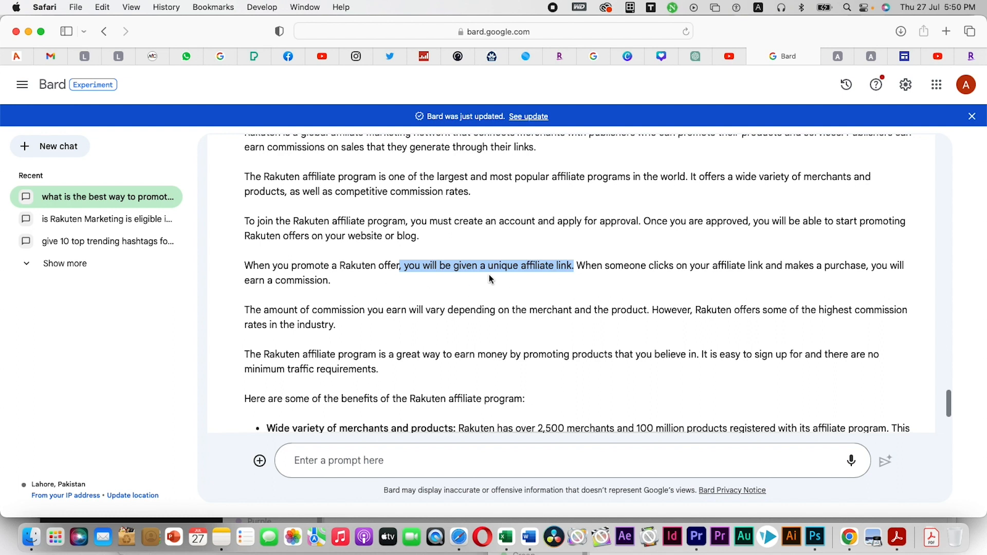
left_click_drag(870, 266, 416, 295)
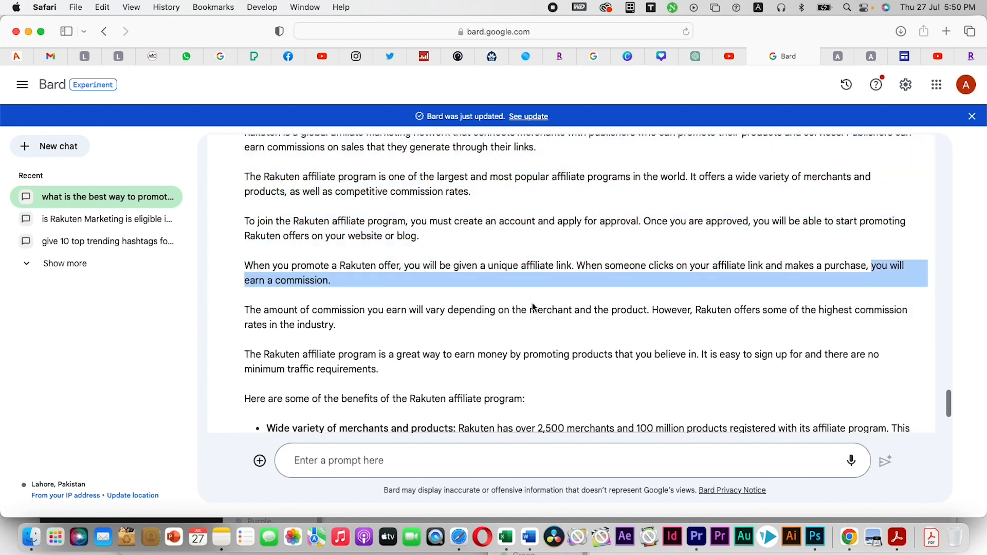
scroll(471, 252, "down", 3)
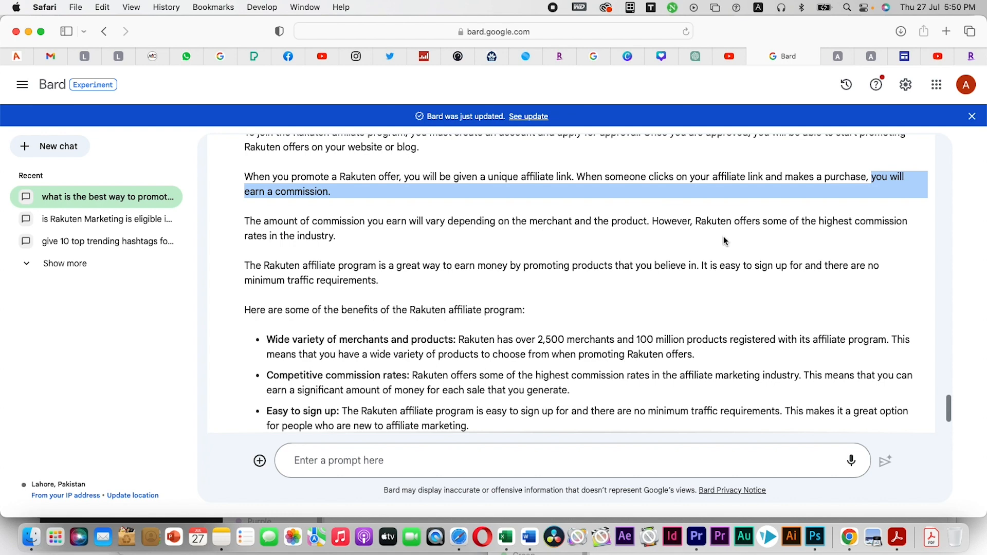
scroll(576, 295, "down", 1)
scroll(576, 297, "down", 1)
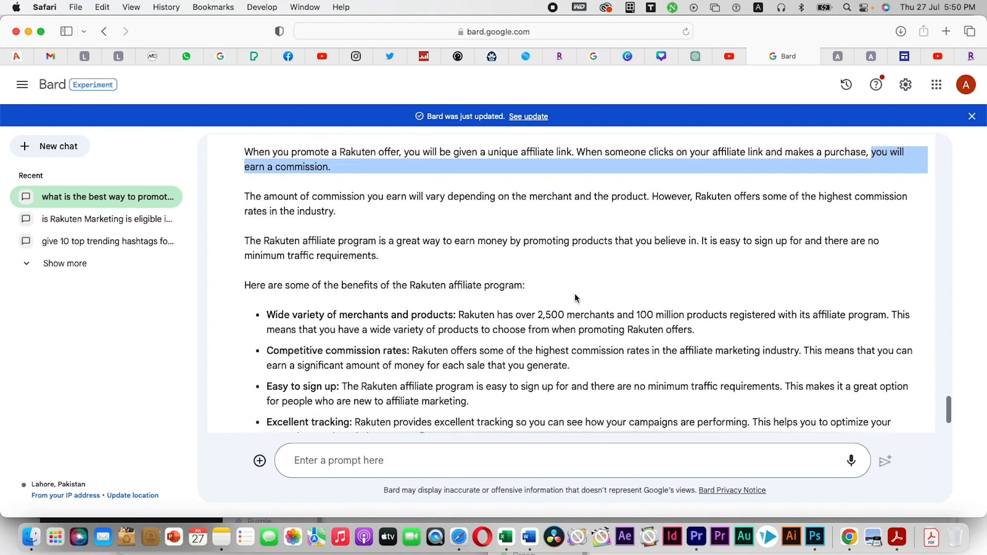
left_click_drag(250, 239, 527, 263)
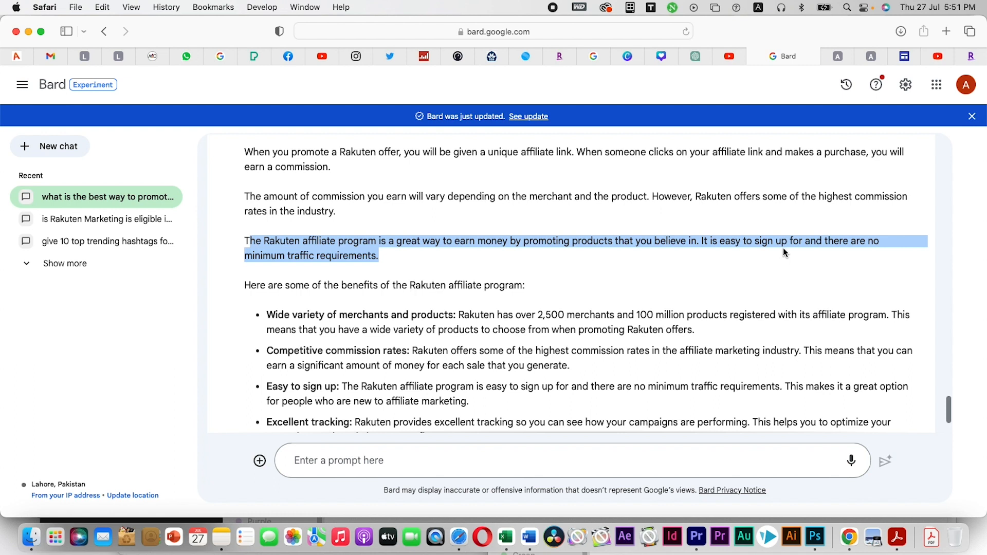
left_click(505, 241)
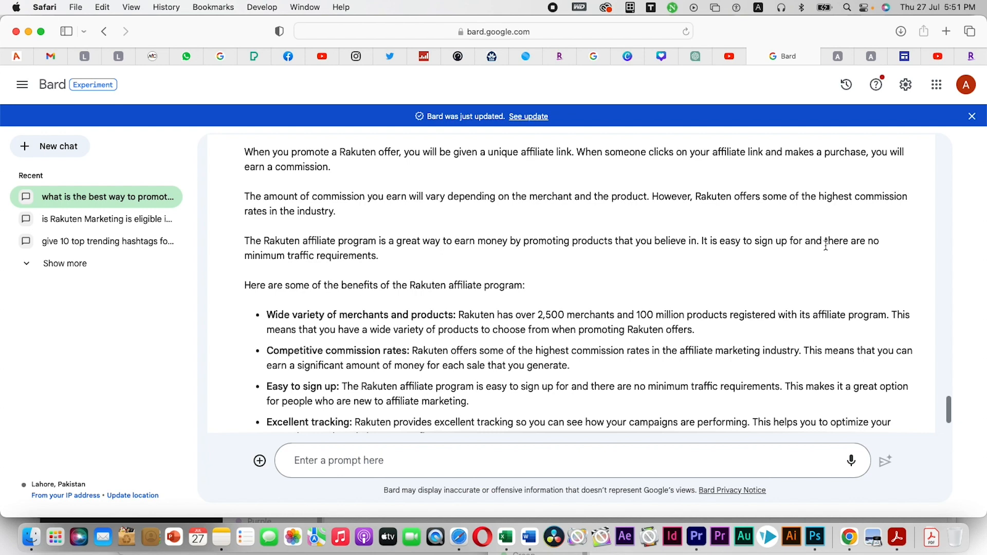
scroll(554, 315, "down", 3)
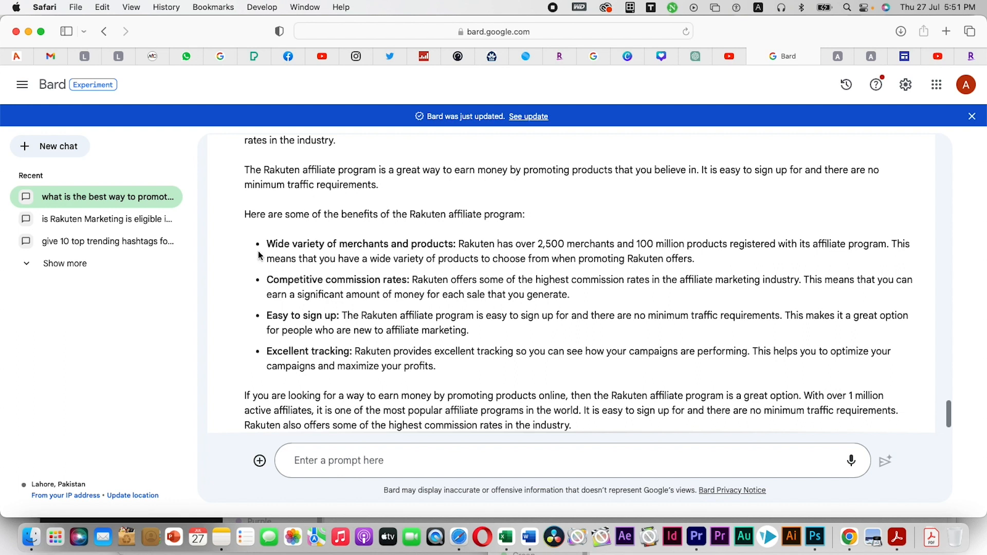
left_click_drag(265, 247, 456, 245)
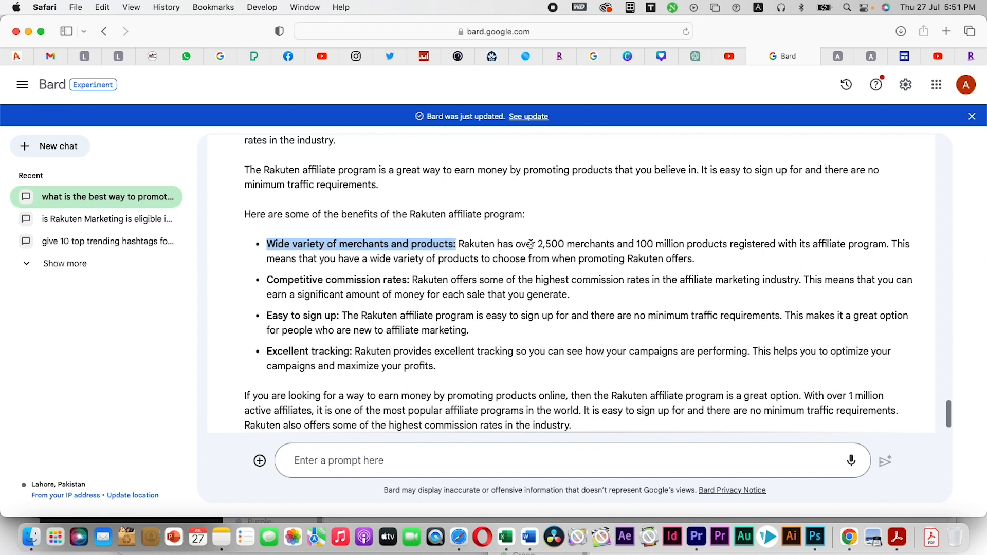
left_click_drag(518, 245, 771, 247)
left_click_drag(777, 247, 778, 246)
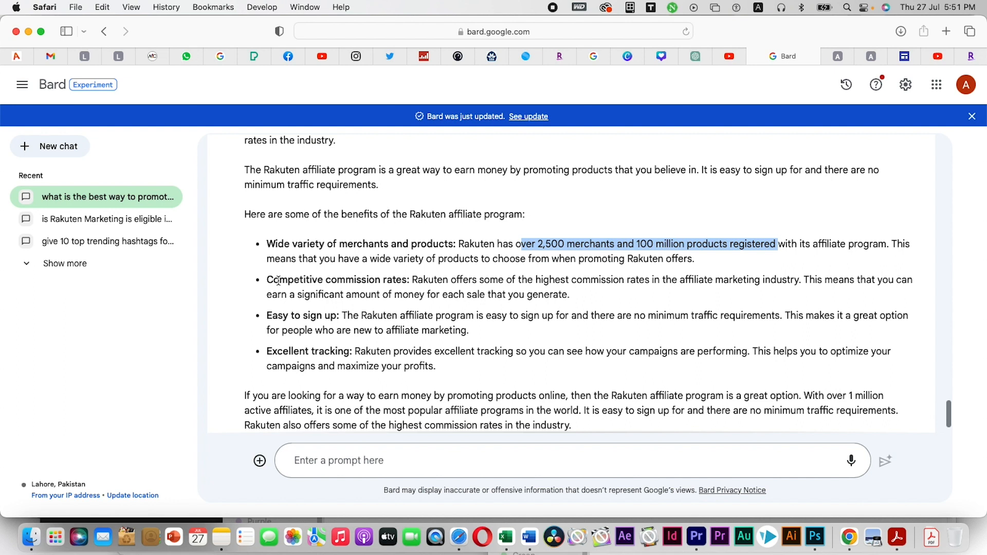
left_click_drag(267, 280, 417, 276)
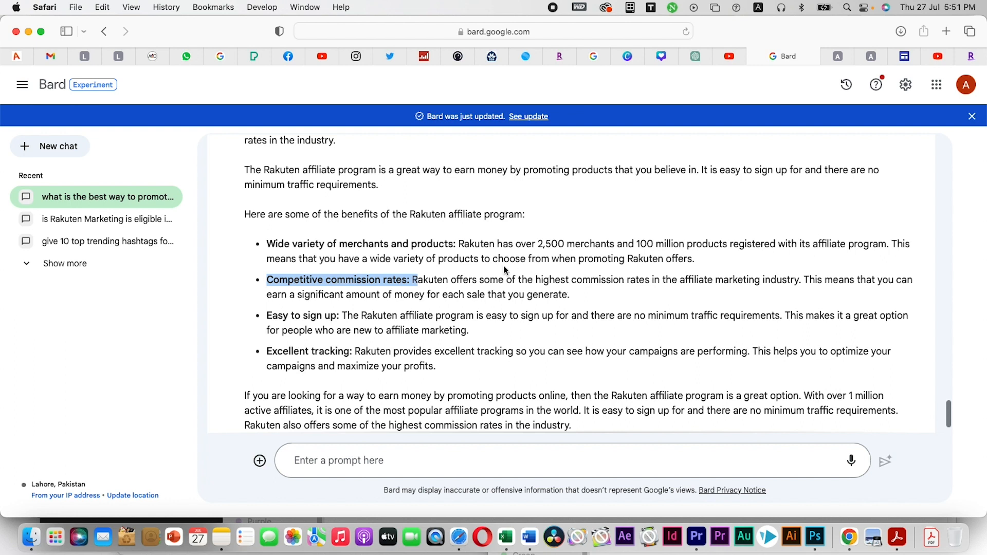
left_click_drag(268, 316, 362, 316)
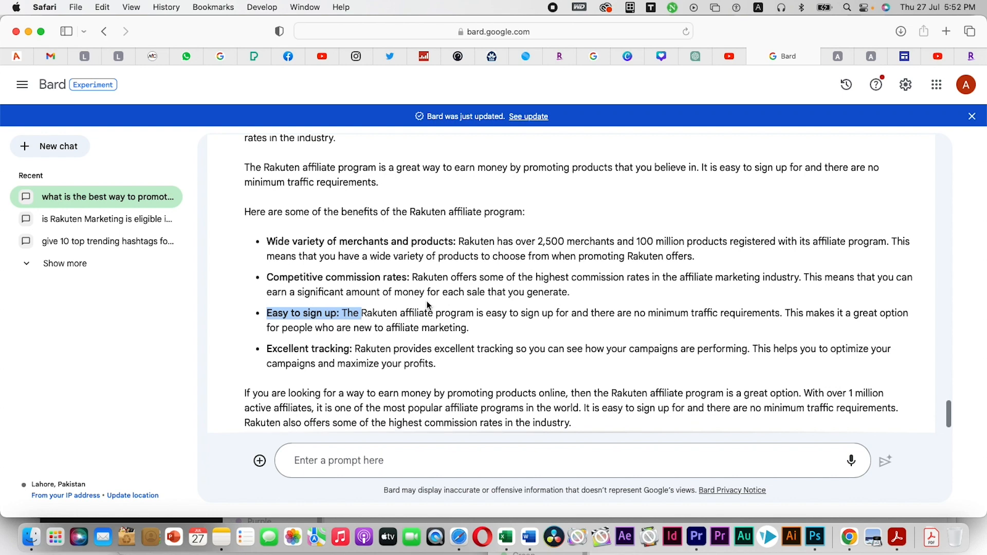
scroll(428, 302, "down", 1)
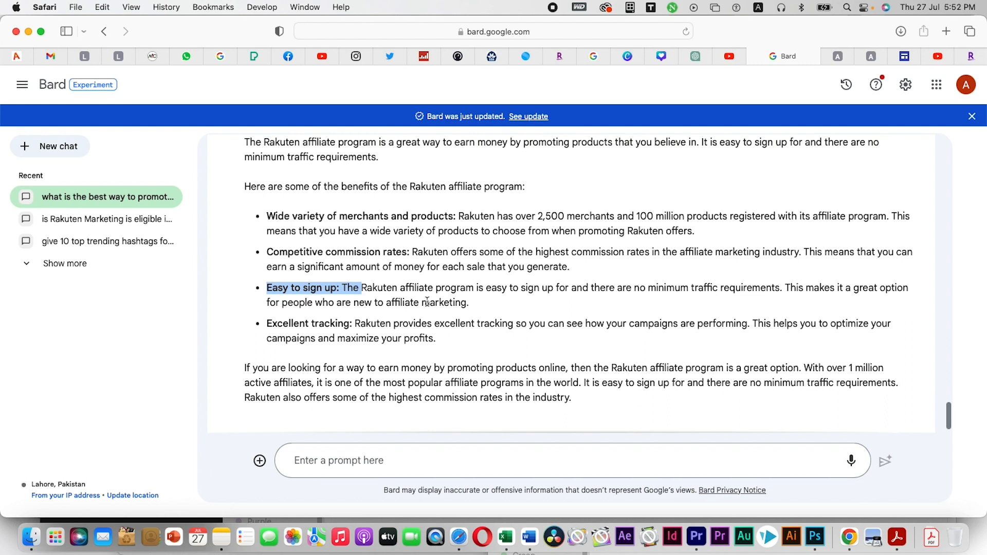
scroll(453, 323, "up", 15)
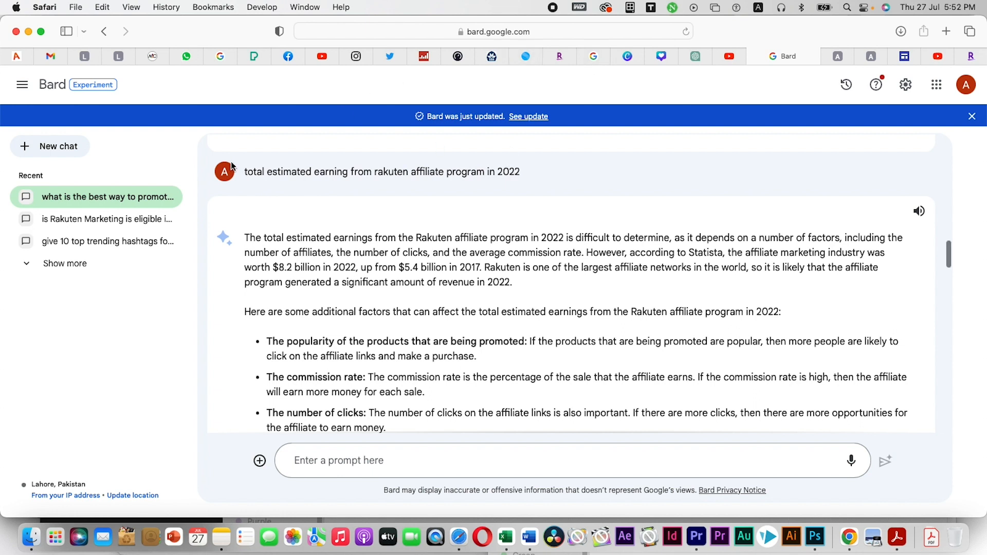
left_click_drag(245, 172, 592, 167)
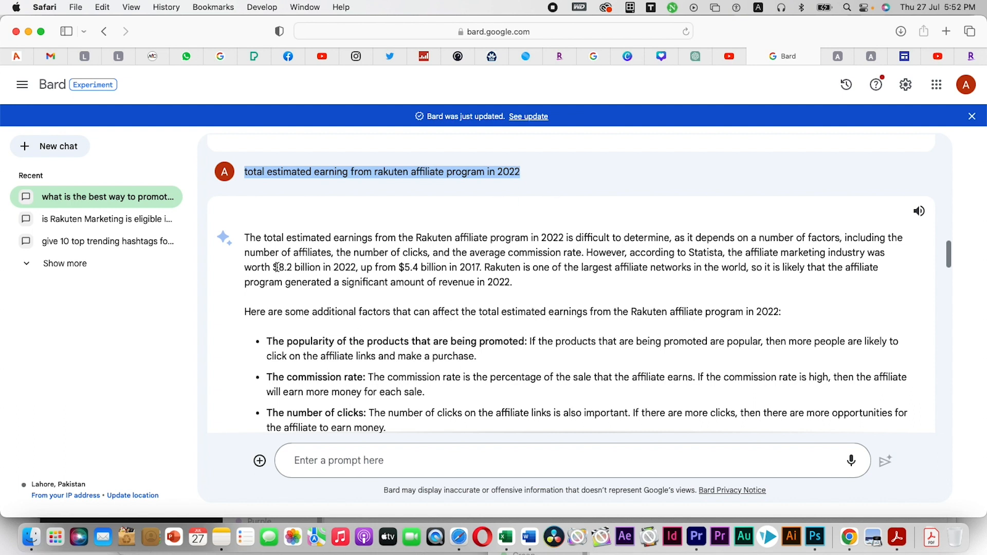
left_click_drag(273, 267, 359, 266)
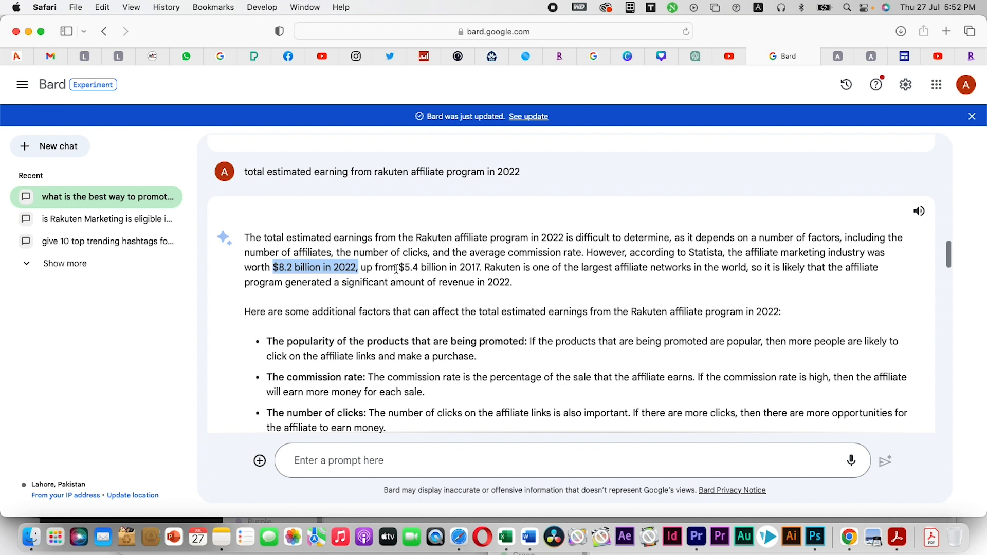
left_click_drag(404, 268, 481, 266)
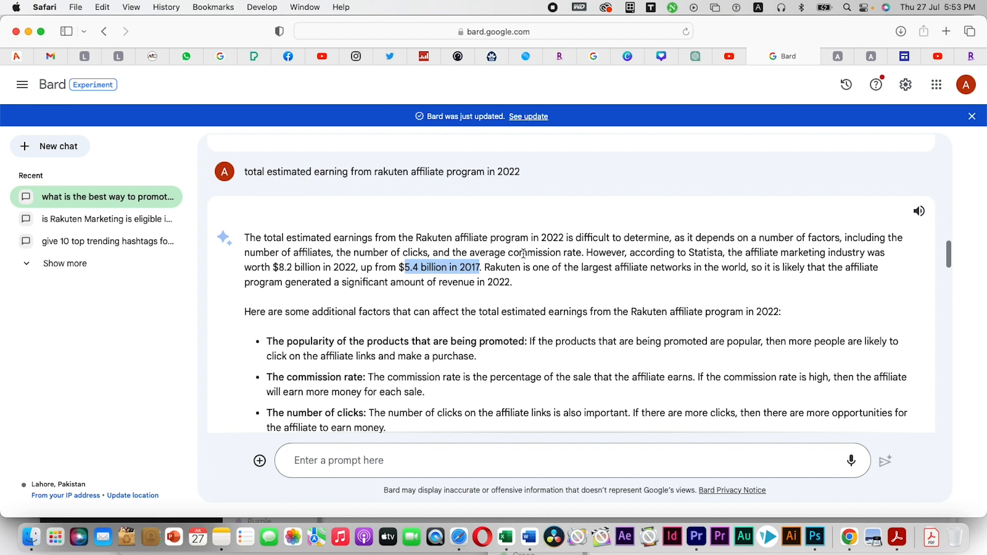
scroll(474, 301, "down", 1)
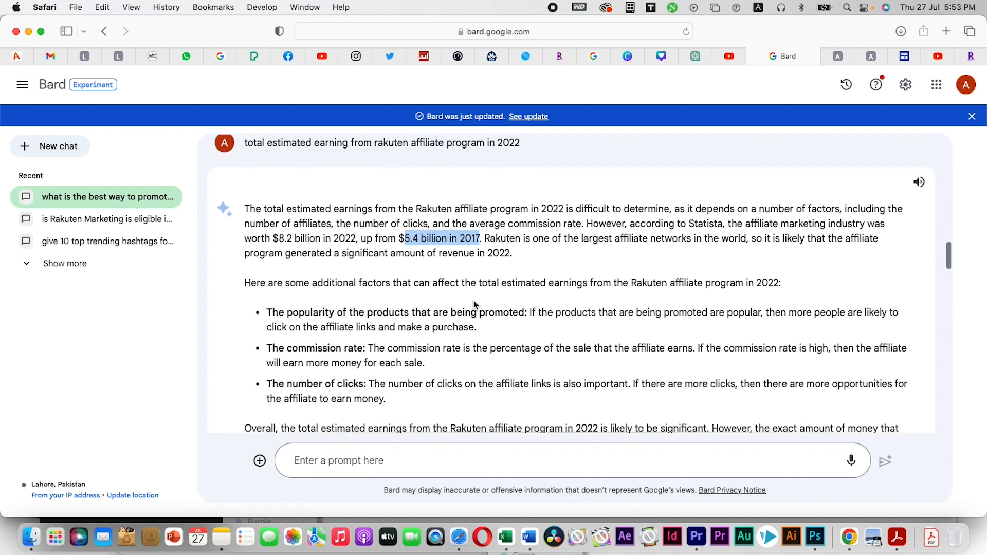
scroll(474, 303, "down", 1)
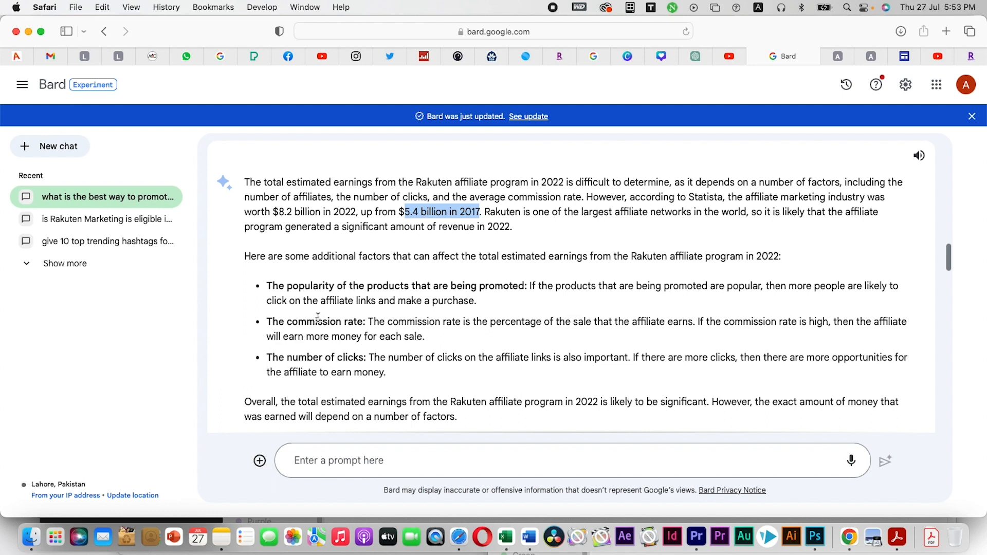
scroll(521, 318, "down", 1)
scroll(521, 319, "down", 2)
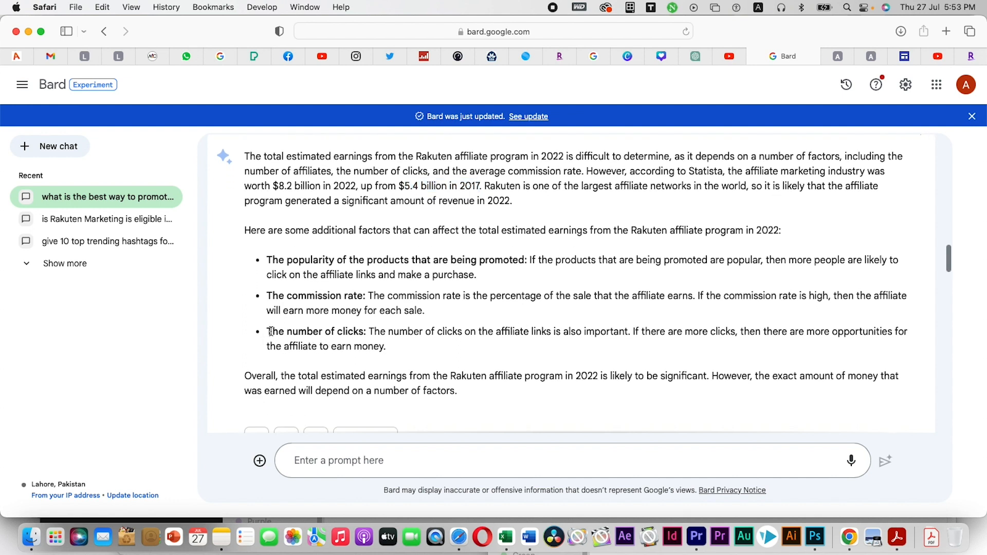
triple_click(271, 332)
left_click(287, 298)
left_click_drag(287, 298, 364, 299)
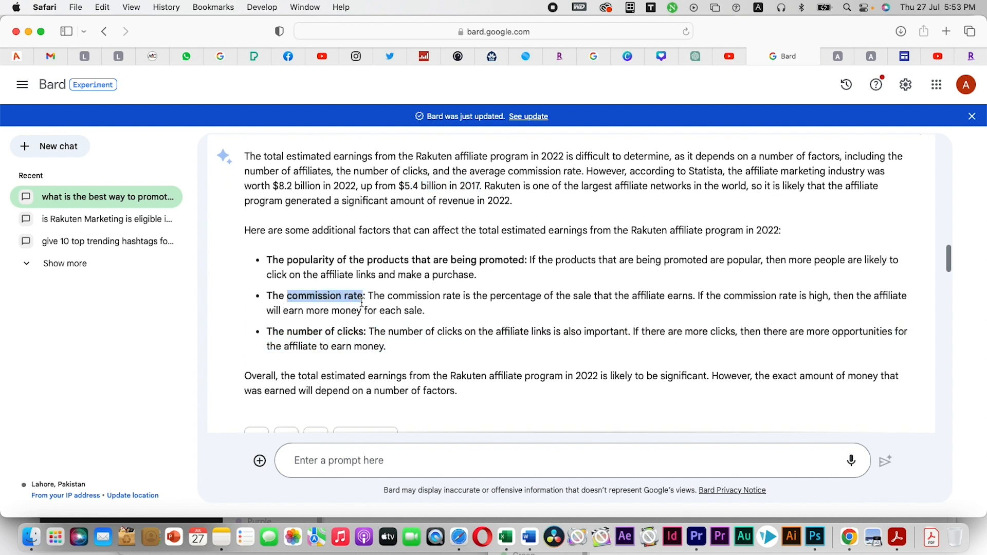
left_click_drag(287, 261, 518, 260)
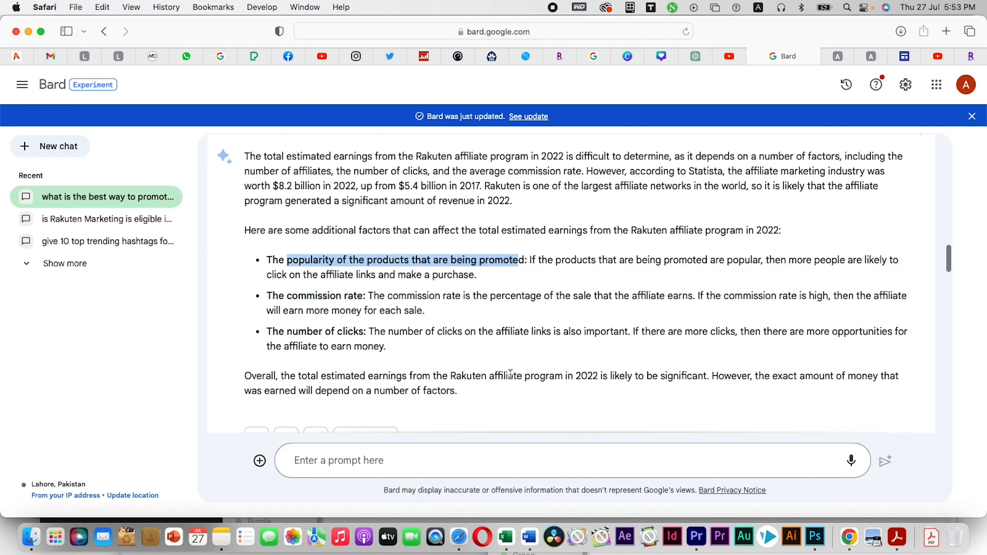
scroll(509, 366, "down", 1)
scroll(508, 369, "down", 10)
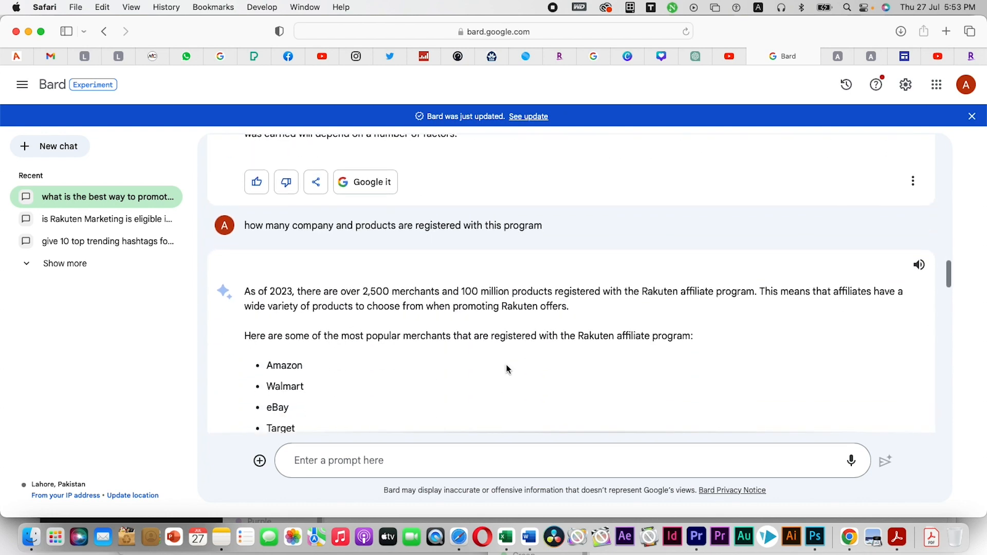
scroll(507, 367, "down", 1)
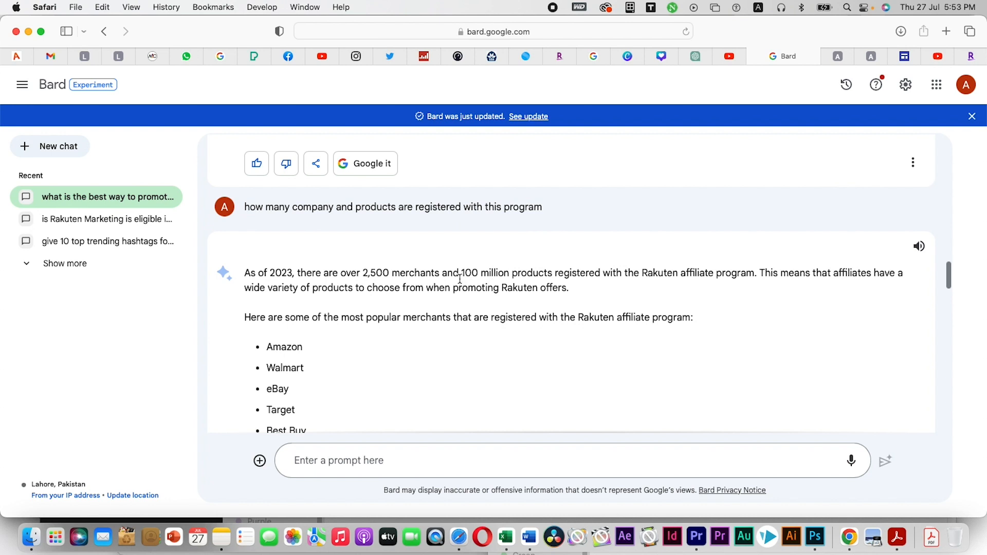
left_click_drag(363, 274, 610, 271)
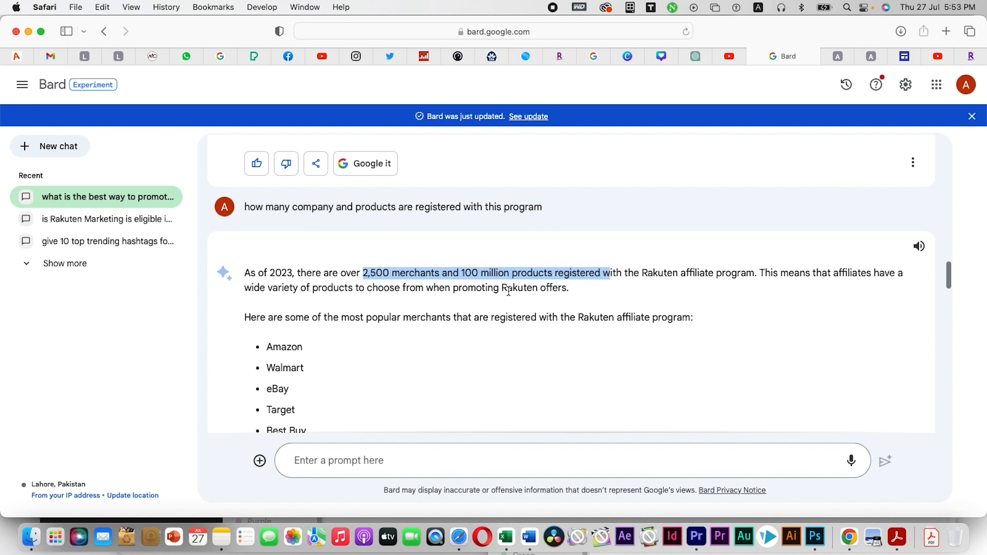
scroll(387, 300, "down", 3)
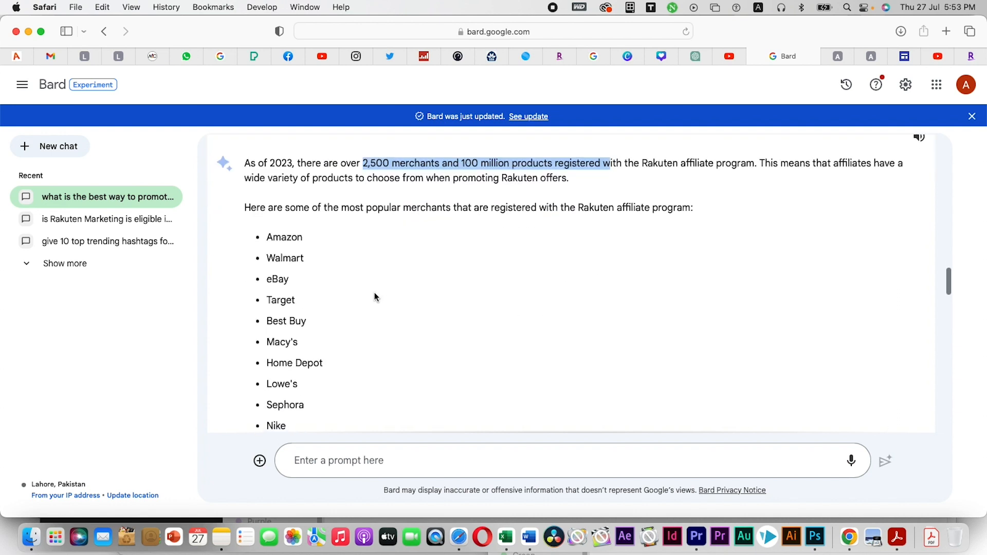
scroll(368, 280, "down", 1)
scroll(369, 283, "down", 1)
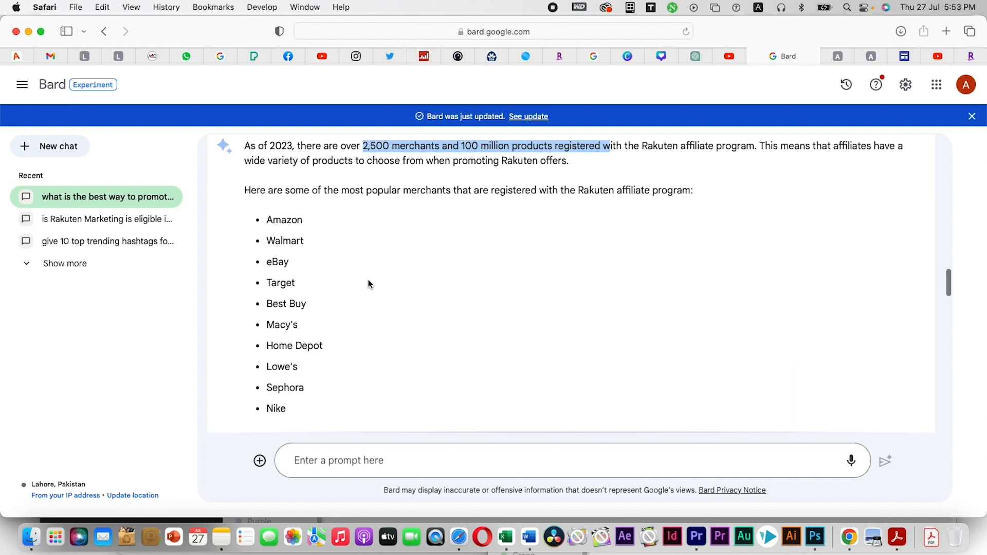
scroll(368, 285, "down", 2)
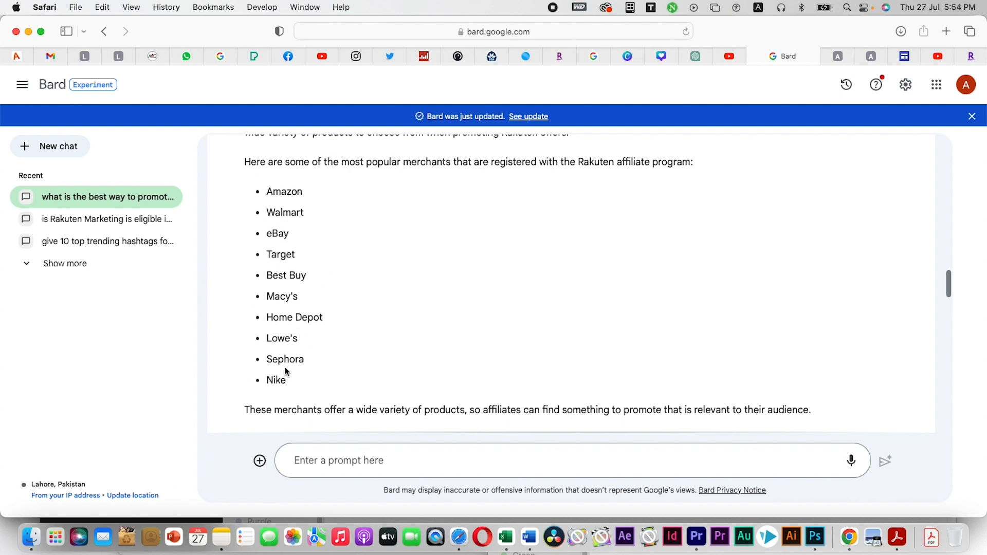
double_click(273, 381)
scroll(357, 366, "down", 10)
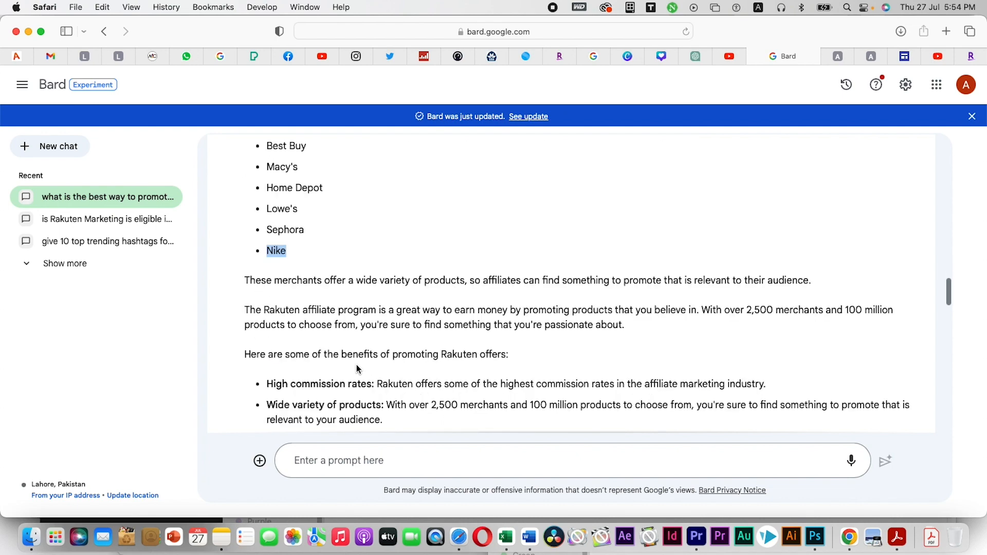
scroll(399, 365, "down", 5)
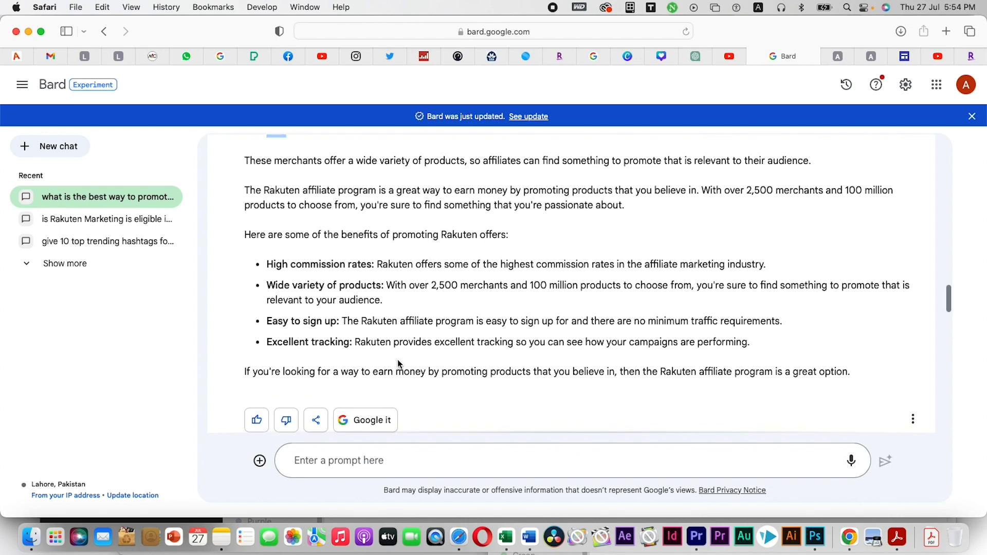
scroll(399, 361, "down", 3)
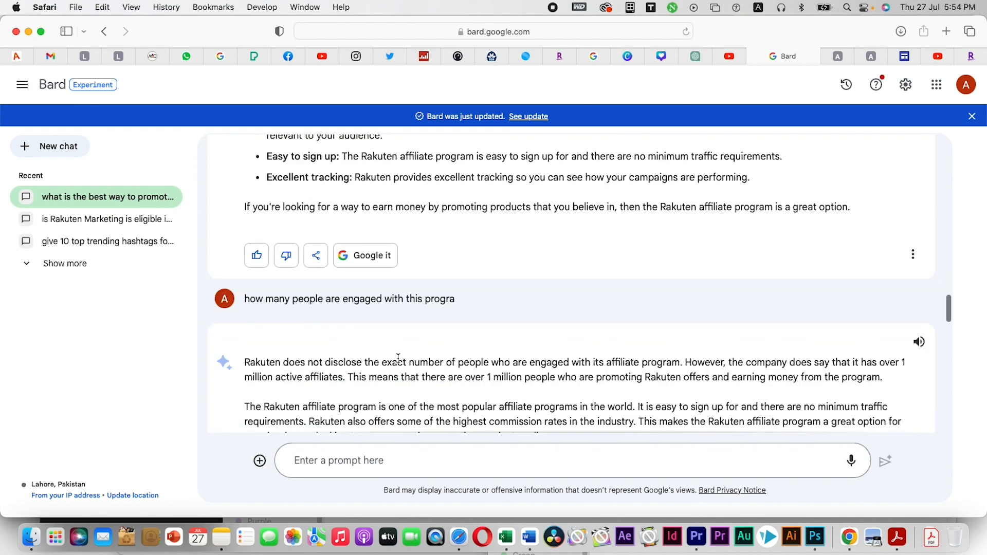
scroll(397, 358, "down", 7)
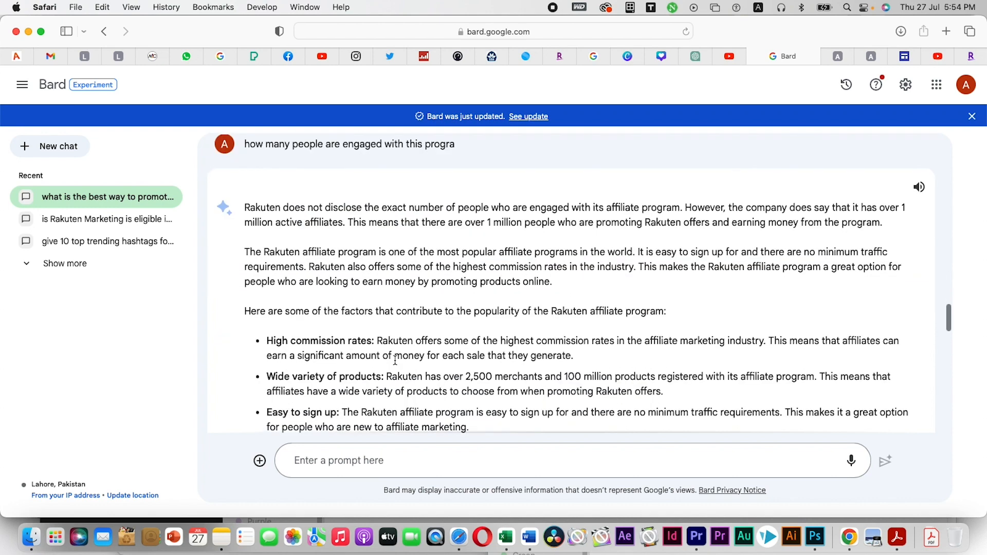
scroll(334, 257, "up", 1)
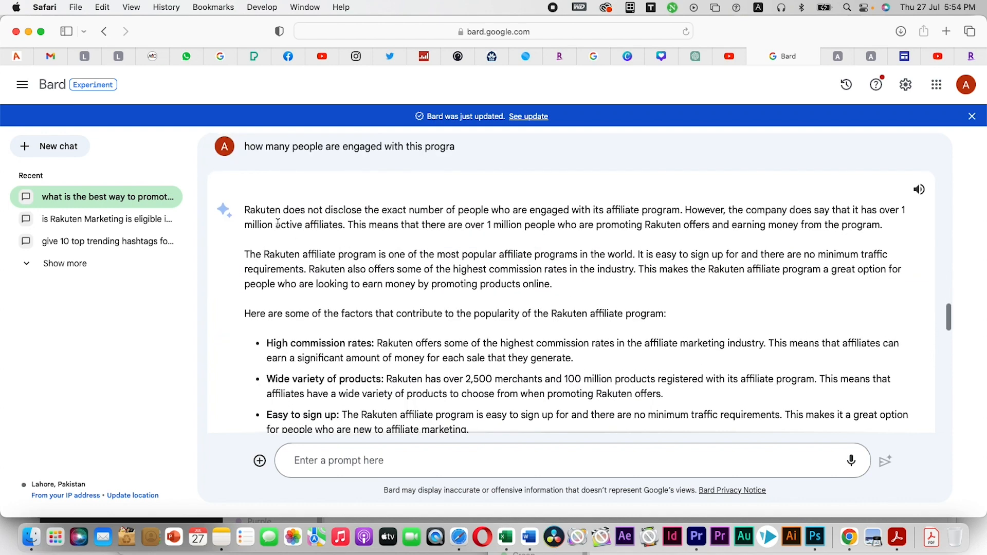
left_click_drag(242, 145, 461, 147)
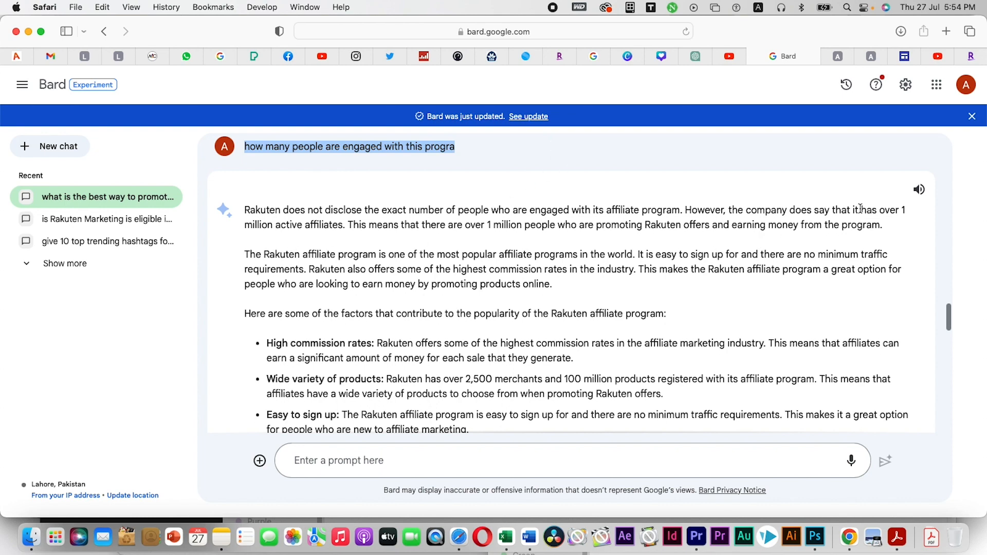
left_click_drag(853, 211, 343, 226)
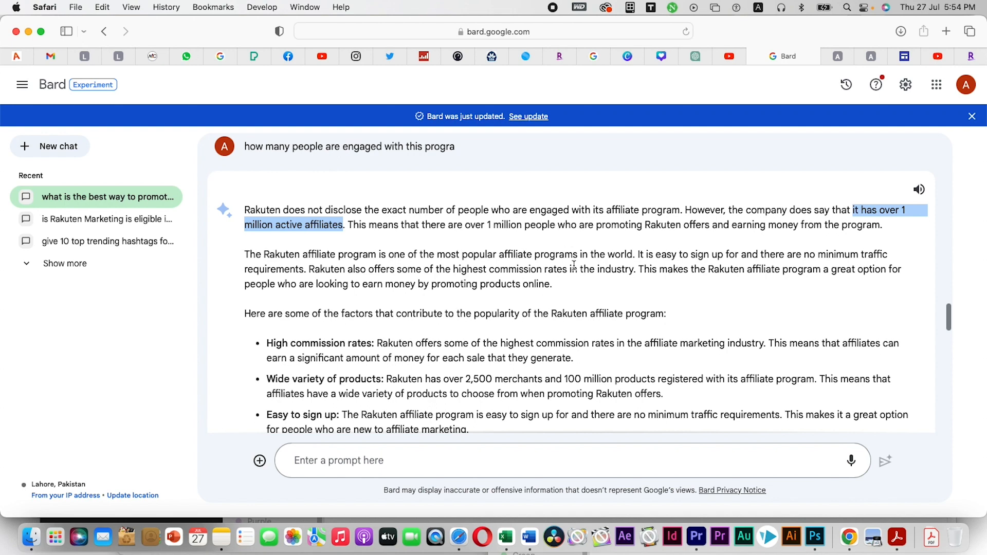
scroll(561, 292, "down", 10)
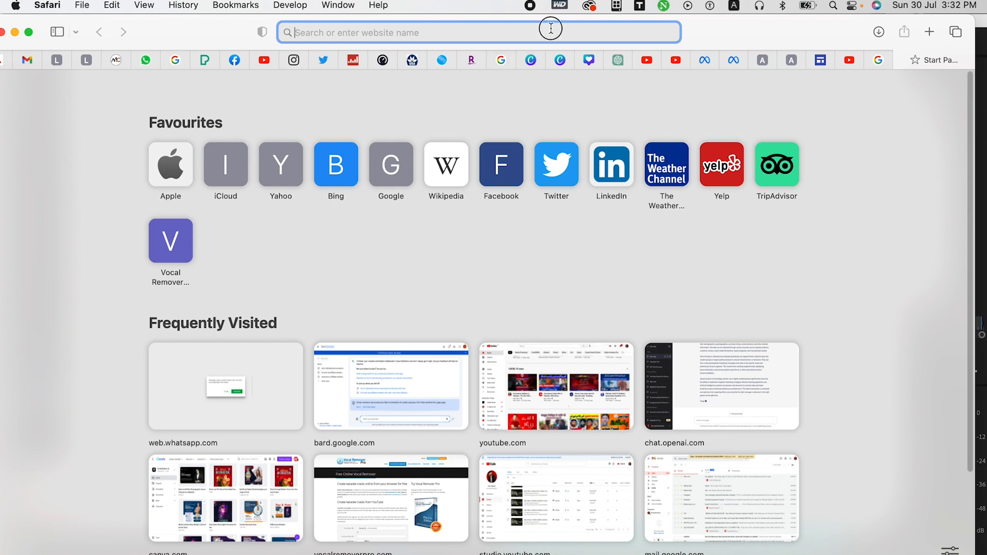
type("a")
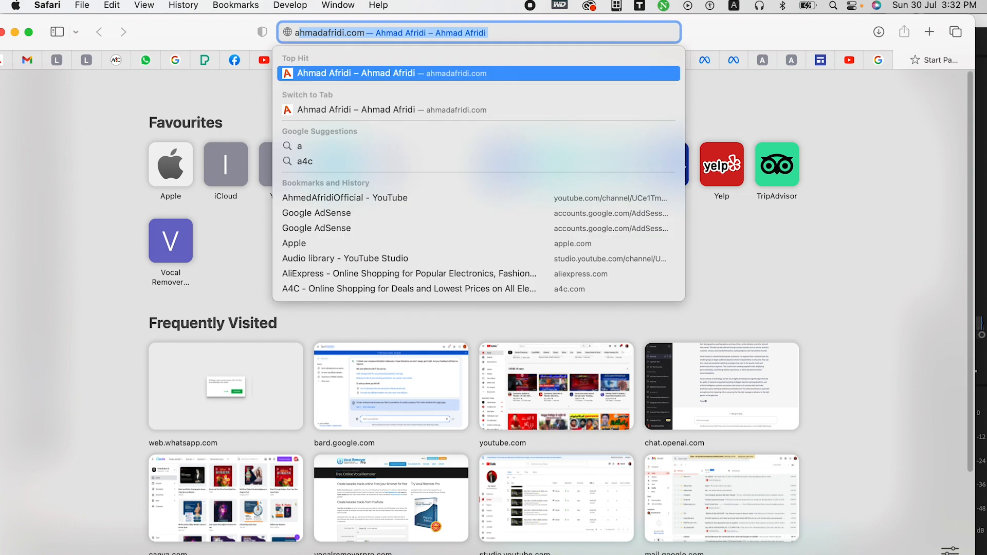
type("rakuten")
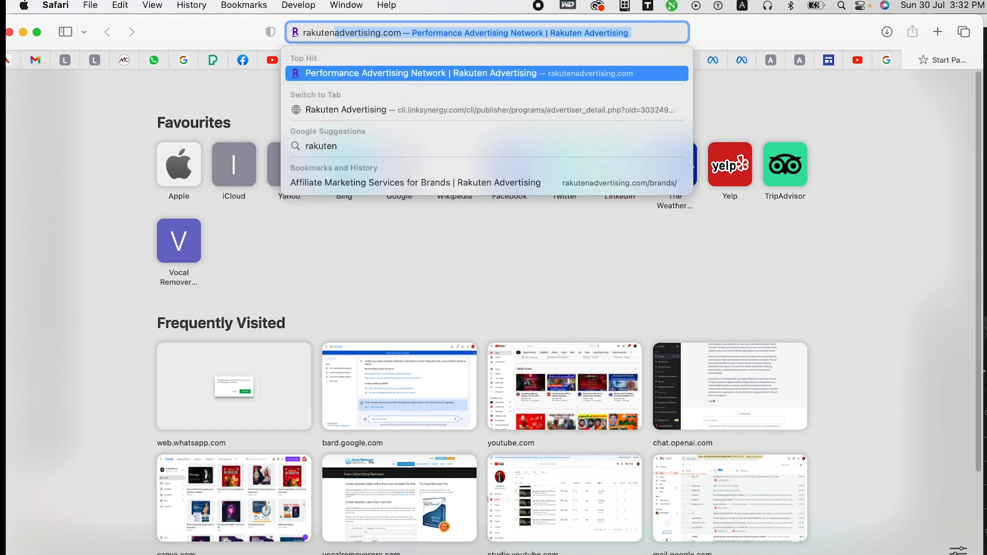
key("Return")
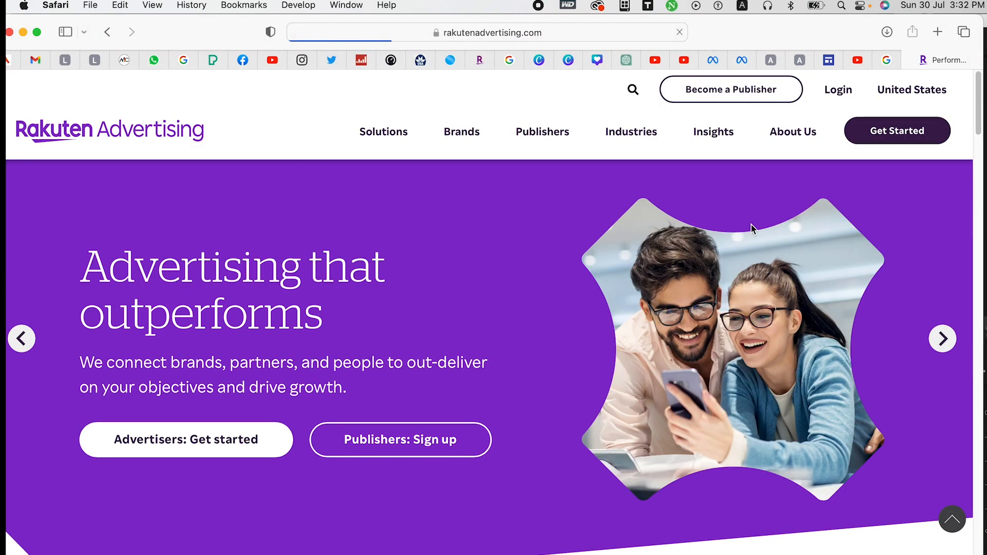
scroll(549, 333, "down", 7)
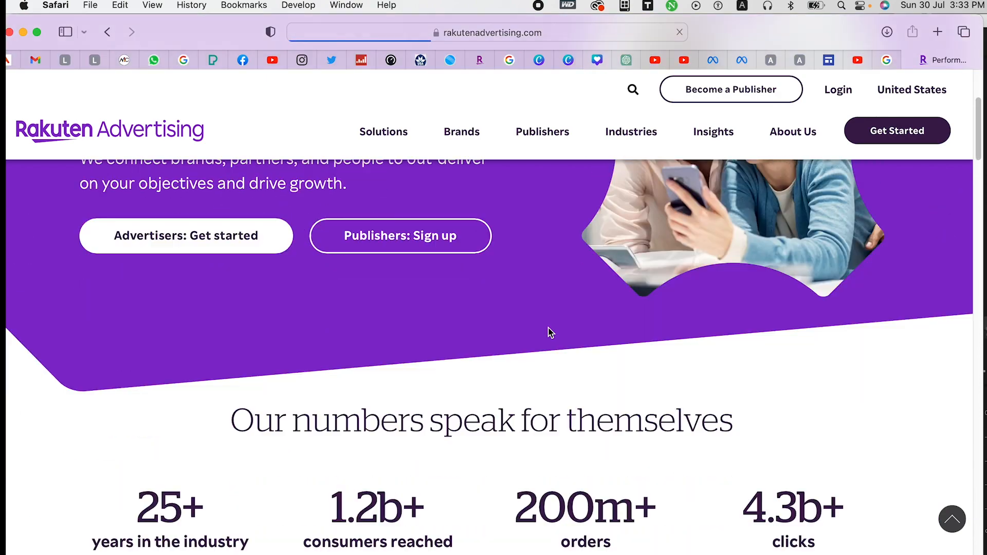
scroll(549, 327, "down", 3)
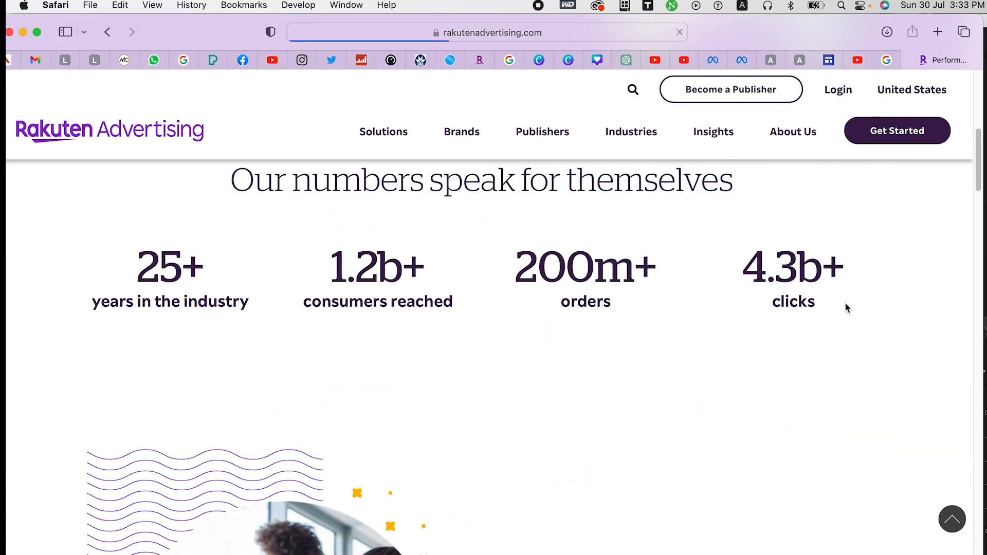
scroll(489, 312, "up", 1)
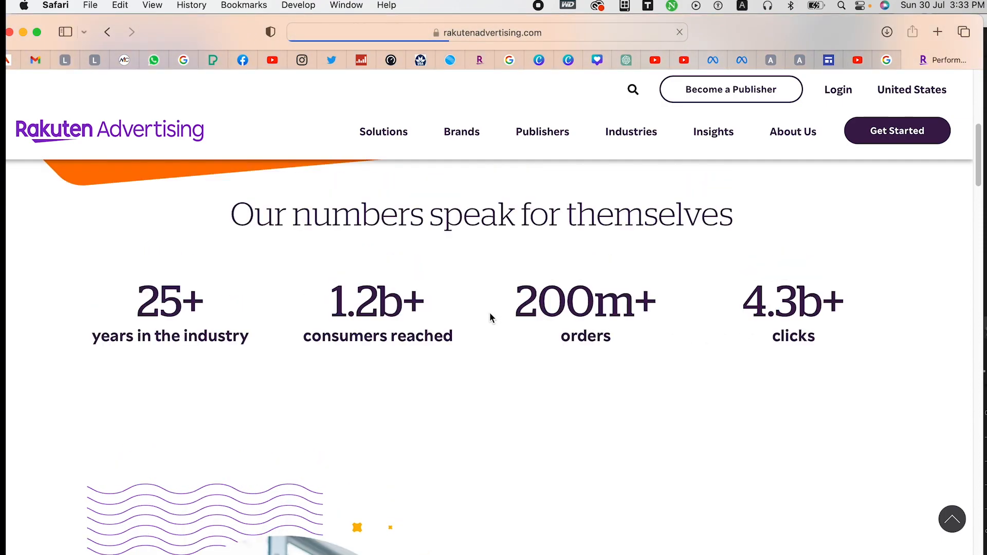
scroll(489, 313, "down", 3)
scroll(490, 314, "down", 10)
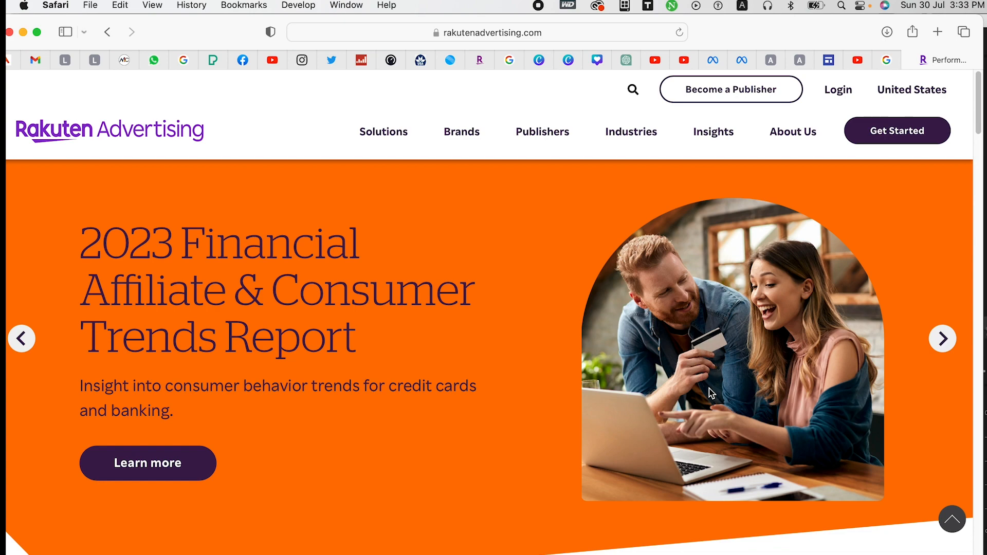
scroll(674, 385, "down", 15)
scroll(673, 385, "down", 8)
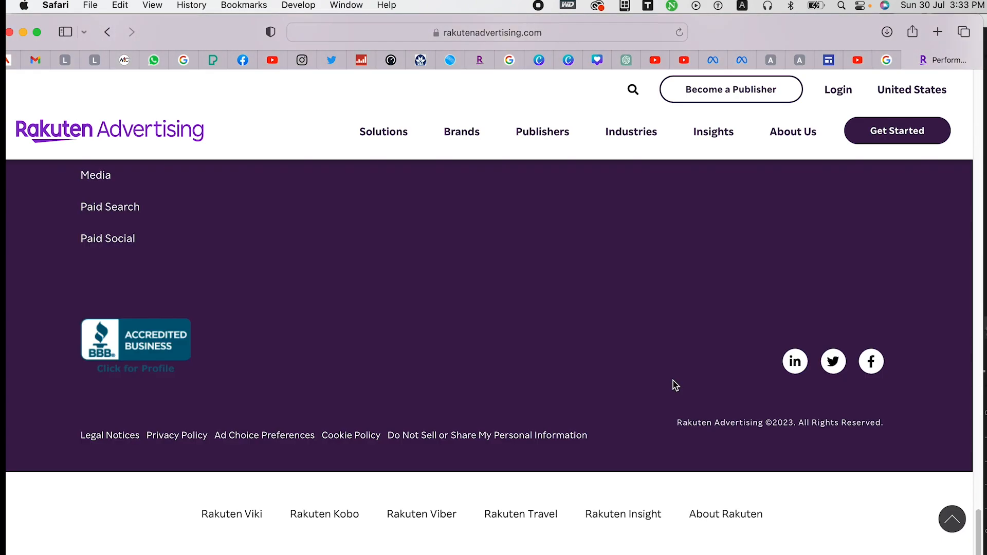
scroll(703, 309, "up", 2)
scroll(704, 314, "down", 2)
scroll(704, 321, "up", 20)
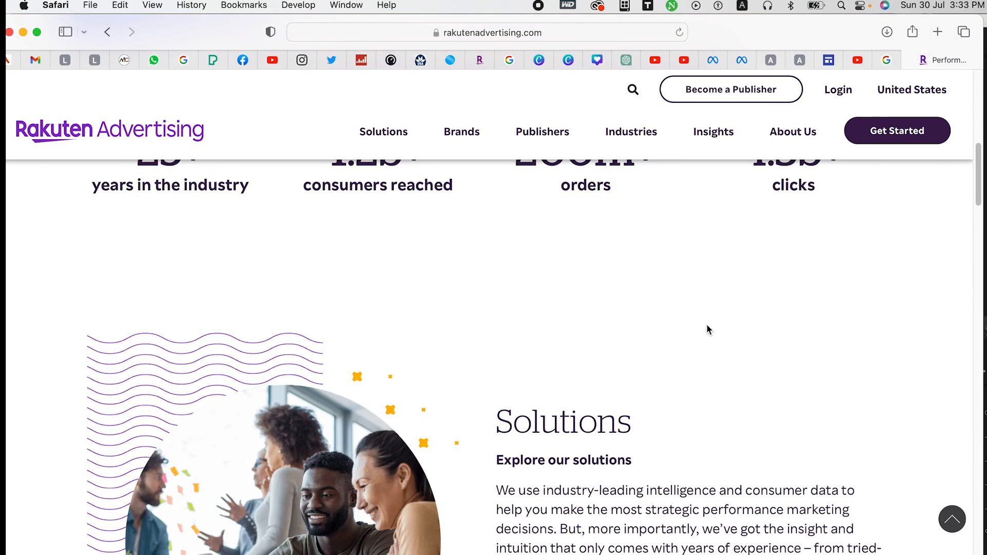
scroll(710, 322, "up", 10)
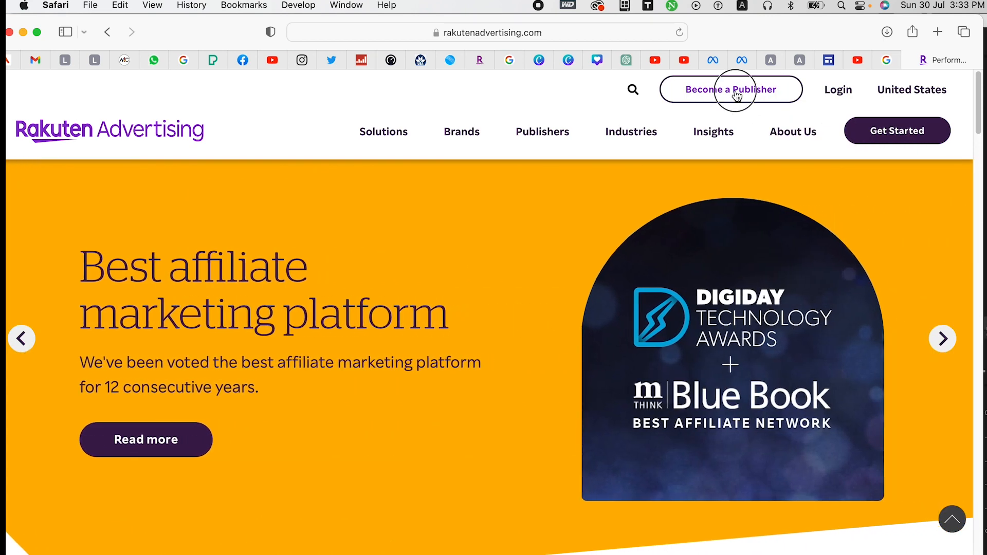
- Open the Become a Publisher sign-up form and set the country to Pakistan
left_click(737, 93)
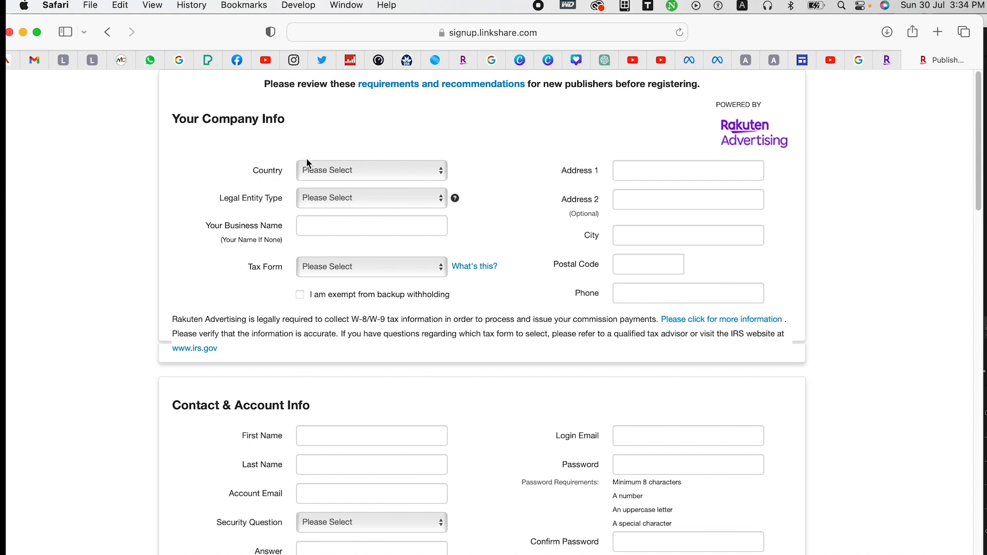
left_click(387, 172)
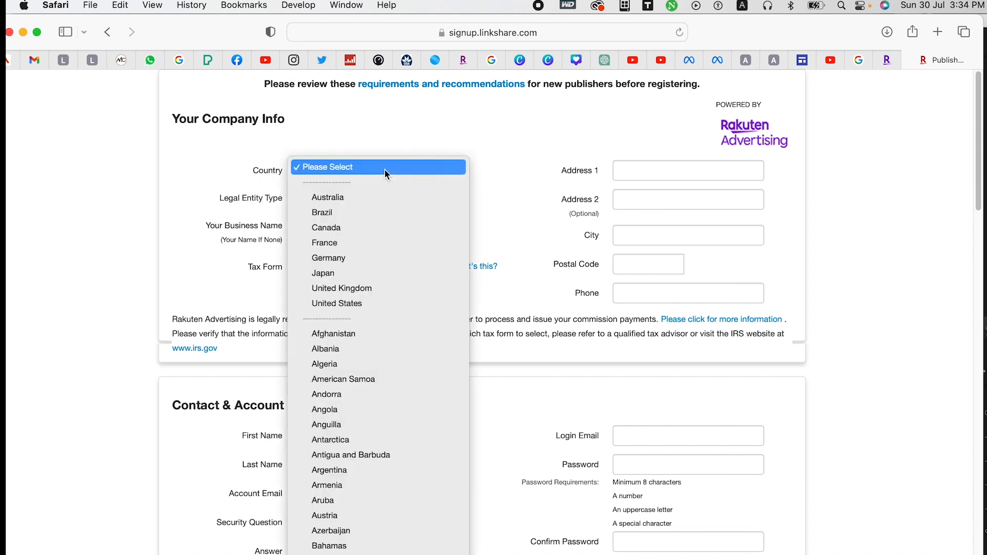
key("p")
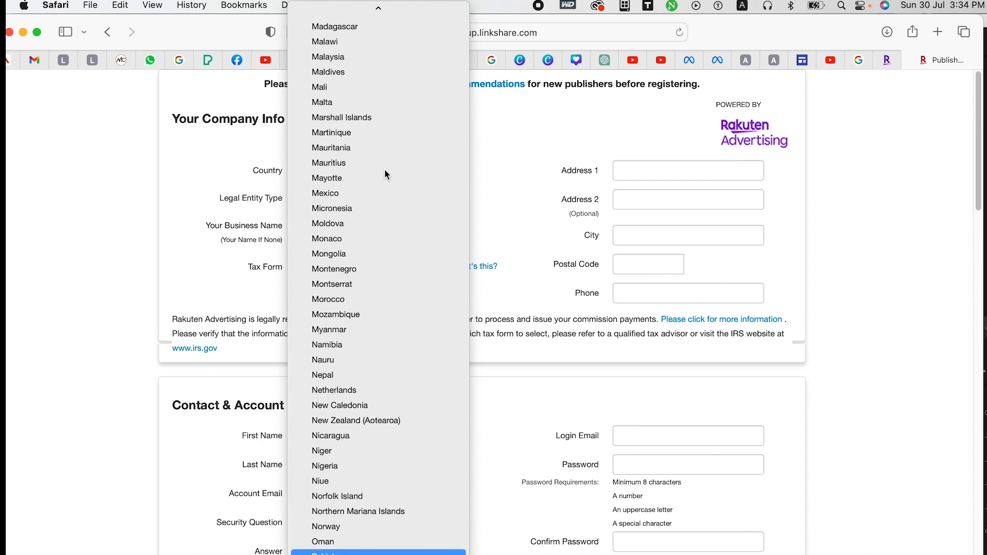
scroll(367, 550, "down", 3)
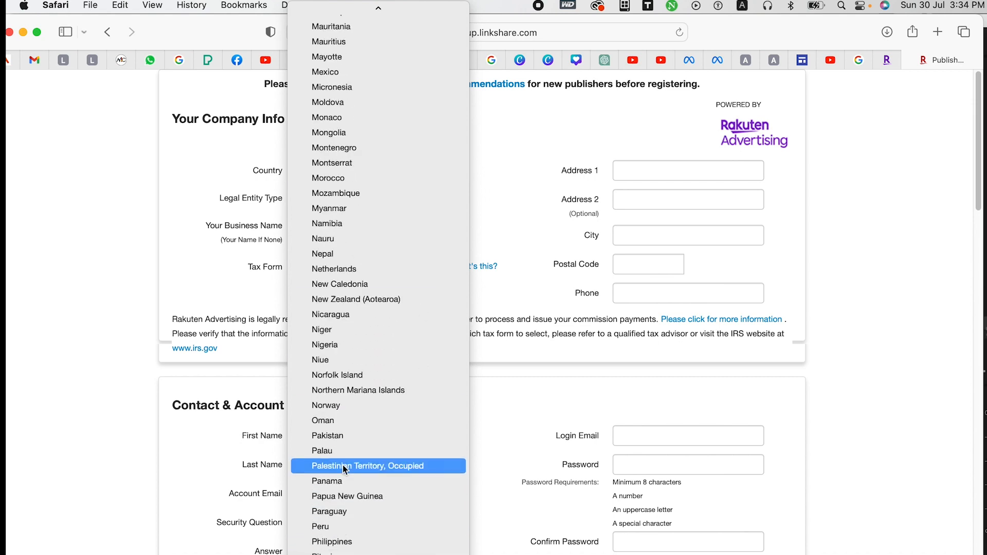
left_click(342, 440)
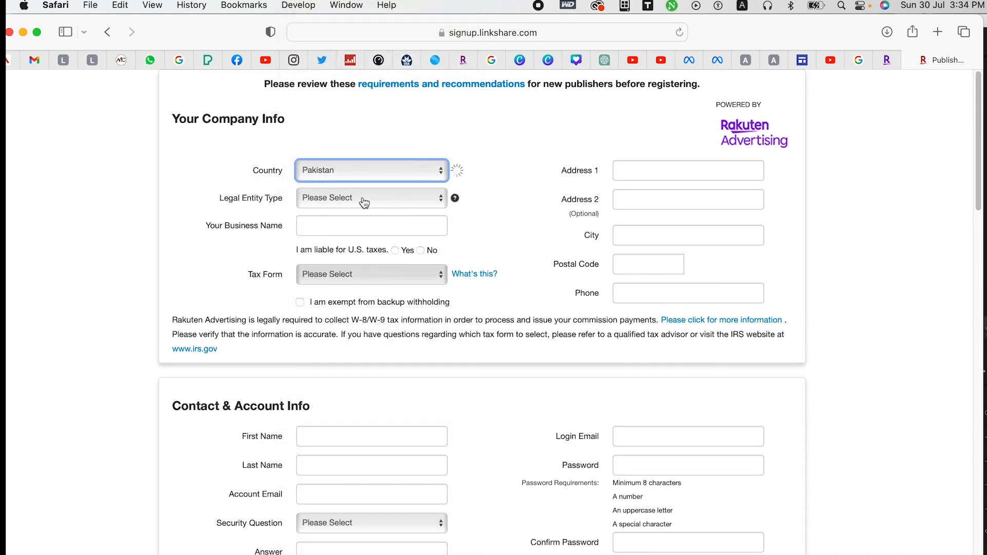
- Set legal entity Individual, answer No to U.S. taxes, and claim backup withholding exemption
left_click(362, 198)
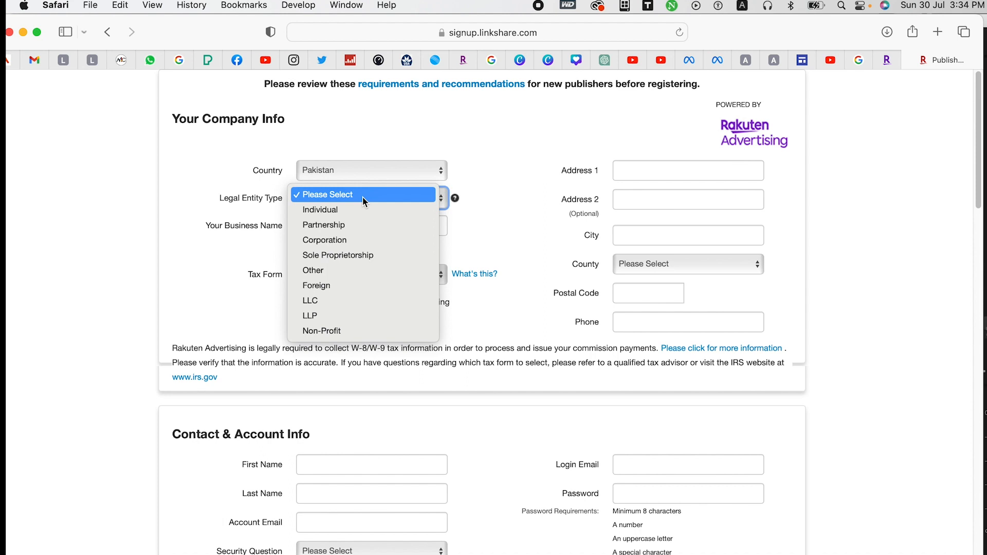
left_click(327, 211)
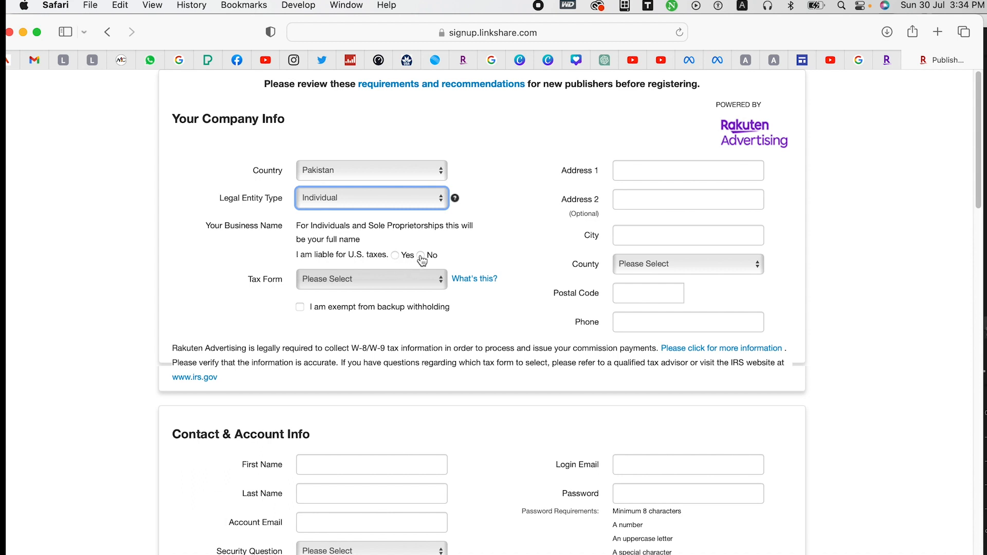
left_click(421, 255)
left_click(300, 307)
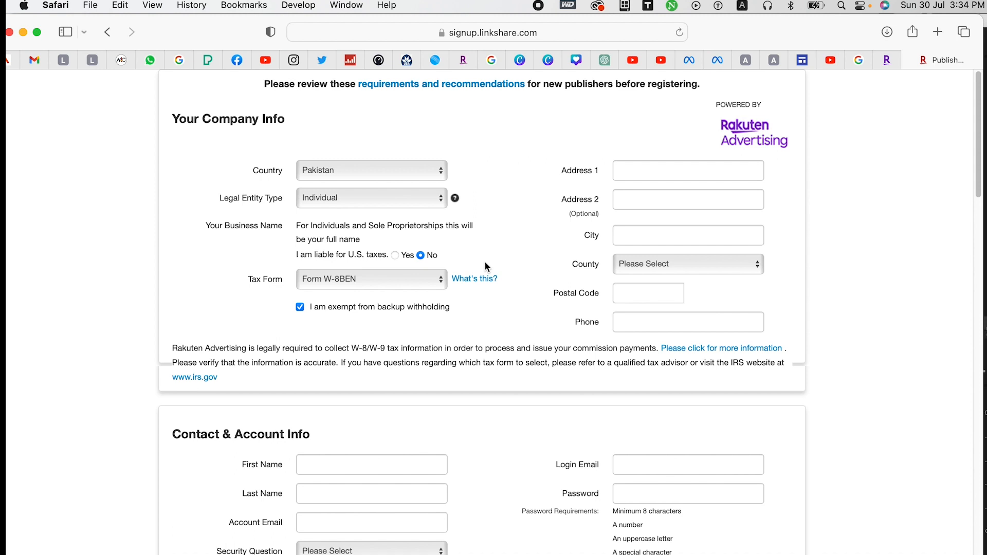
- Enter the street address in Address 1 and the city name
left_click(659, 172)
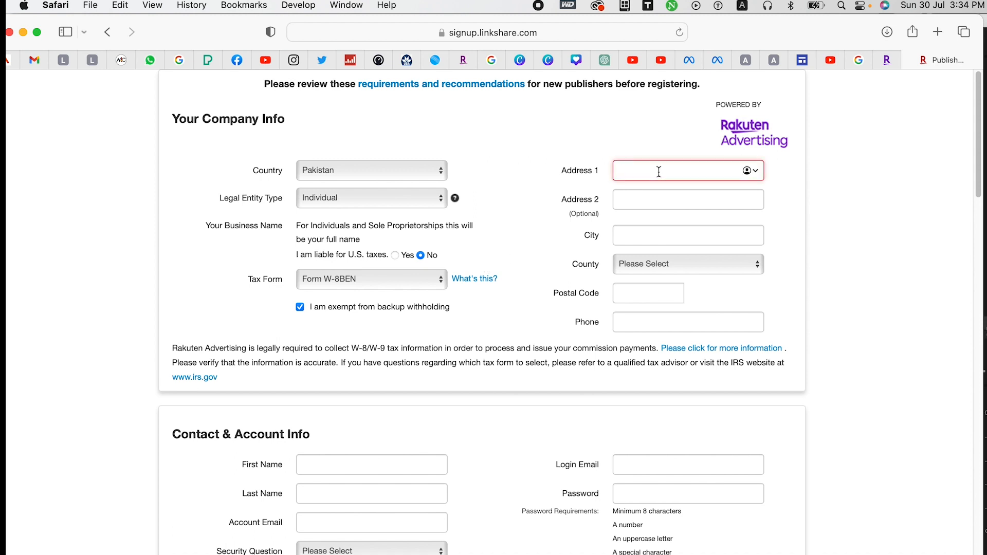
left_click(637, 204)
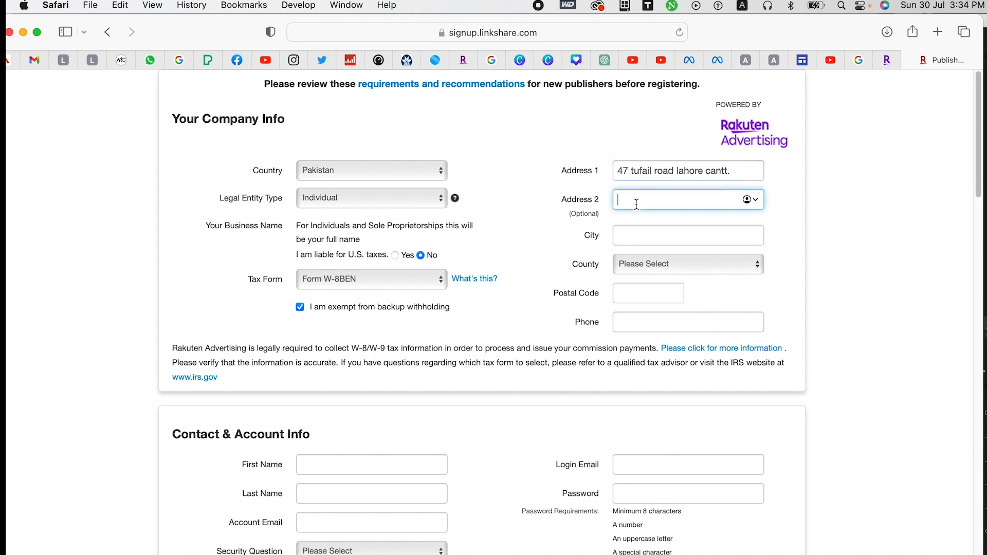
left_click(662, 236)
type("lahore")
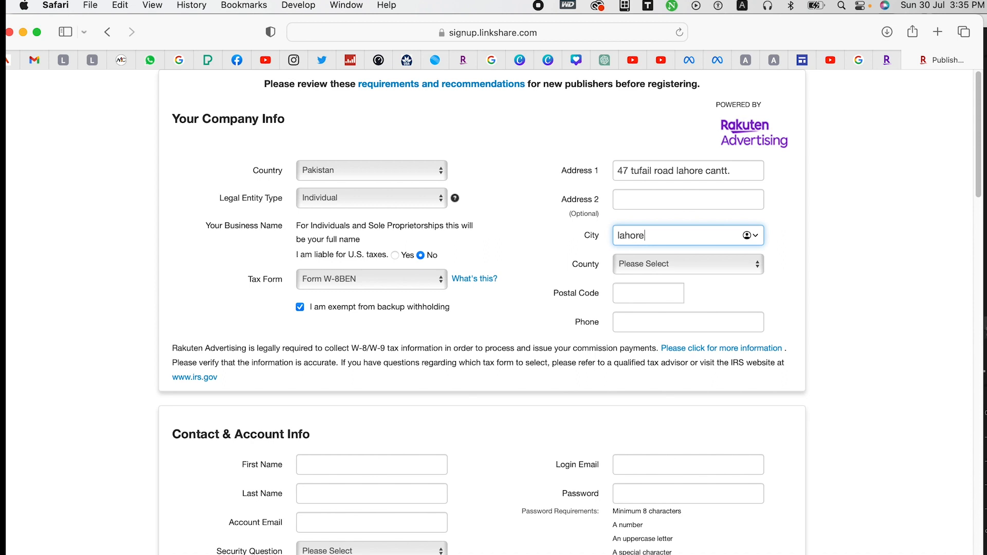
- Choose Punjab as the county, enter the postal code, and paste the phone number
left_click(674, 266)
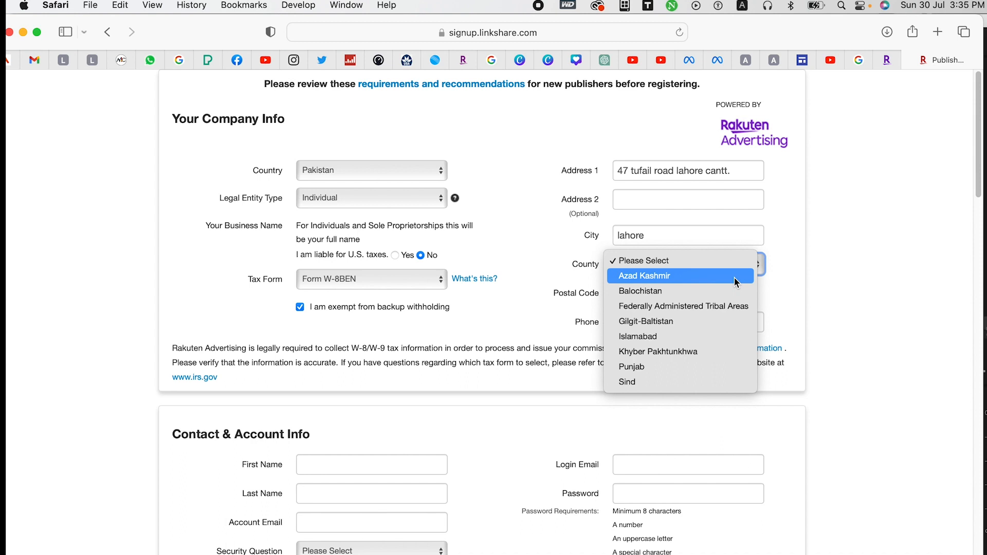
left_click(647, 366)
left_click(647, 293)
type("54000")
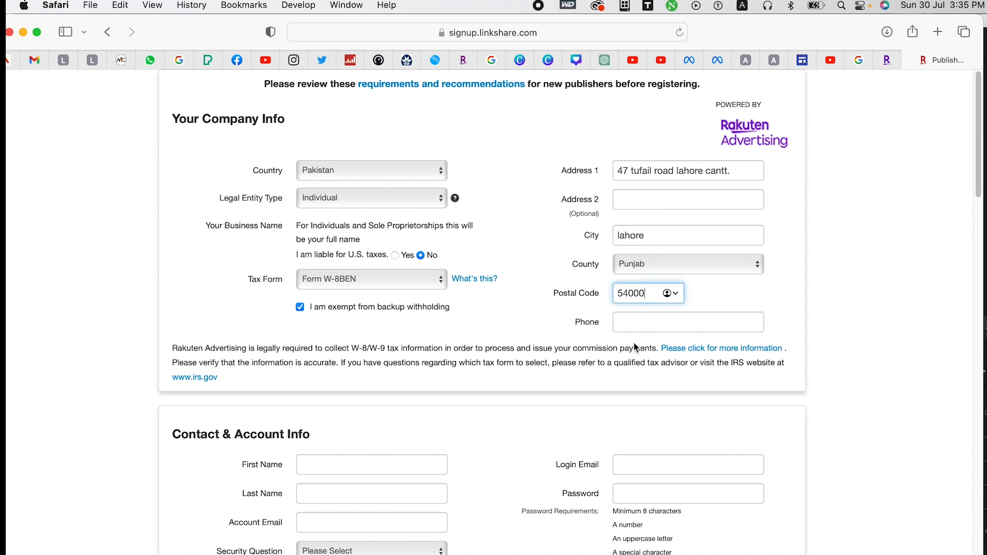
left_click(645, 323)
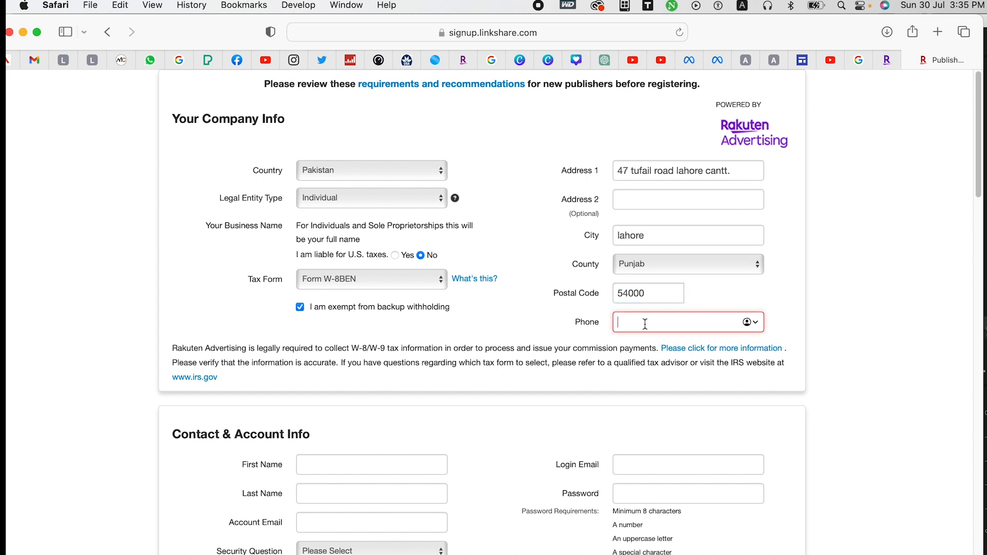
type("920")
key("BackSpace")
key("BackSpace")
key("super+v")
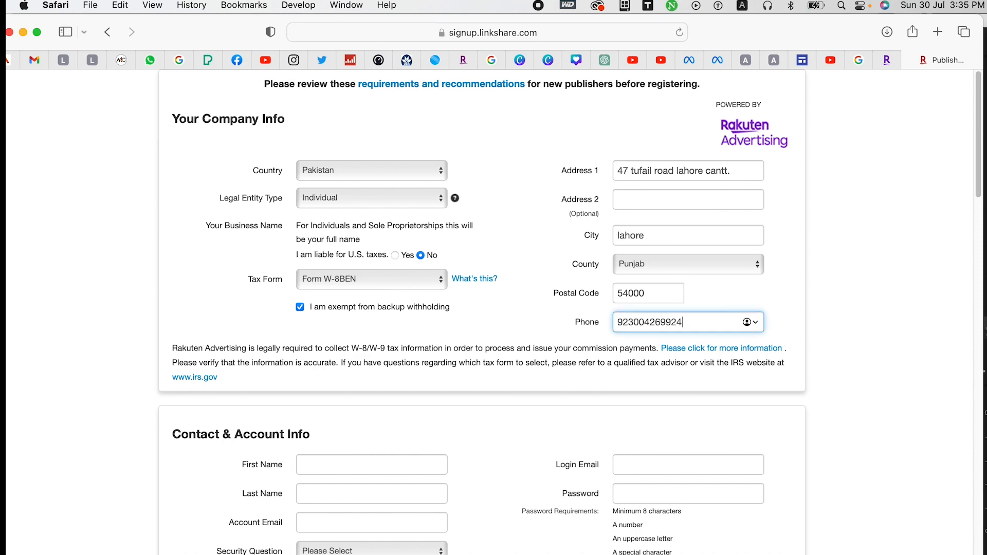
left_click(863, 346)
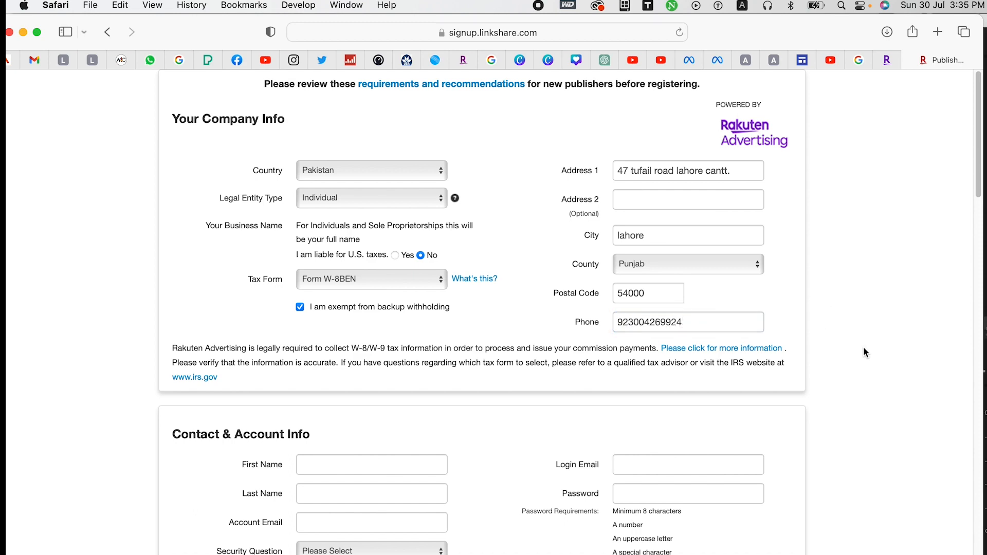
- Fill in the contact's first name, last name and account e-mail
scroll(863, 346, "down", 3)
scroll(863, 346, "down", 3)
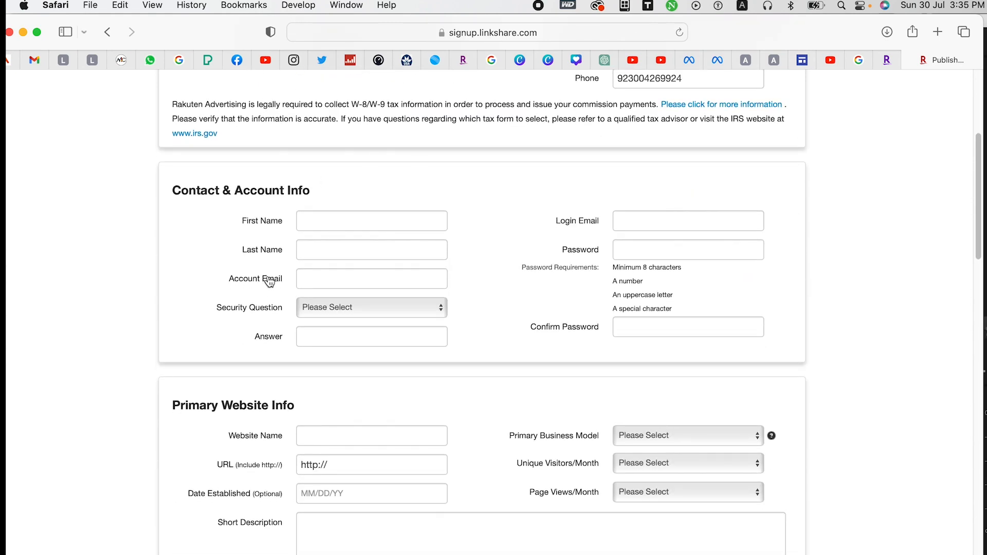
left_click(346, 222)
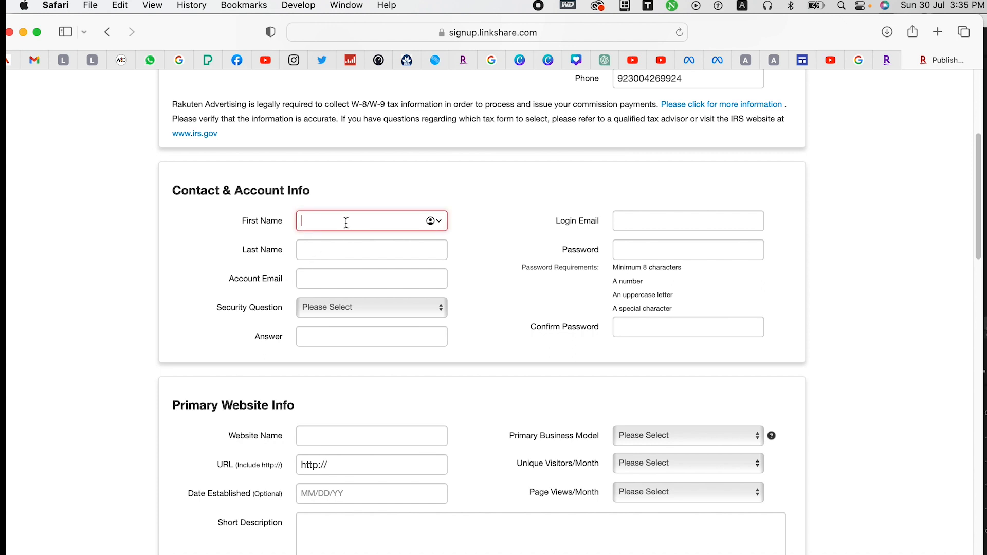
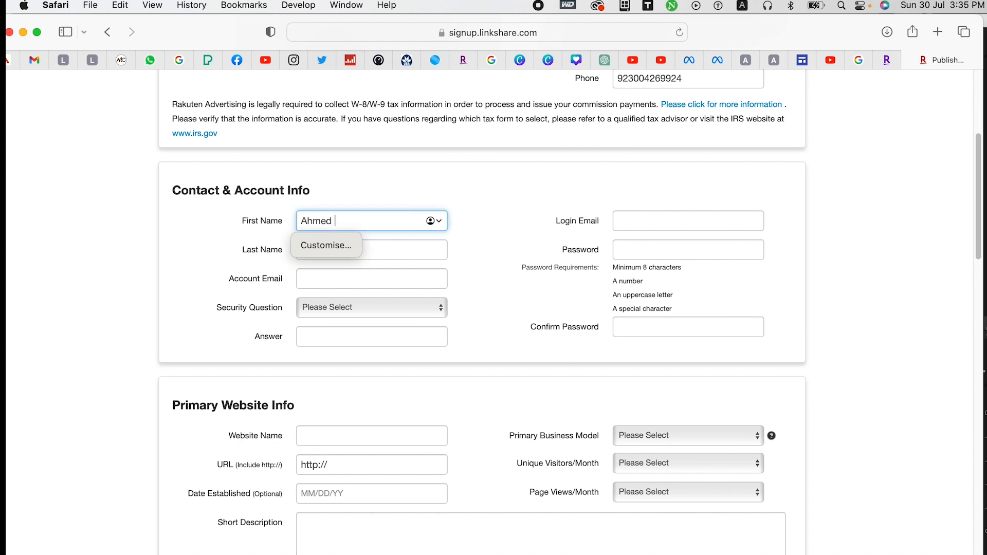
left_click(359, 253)
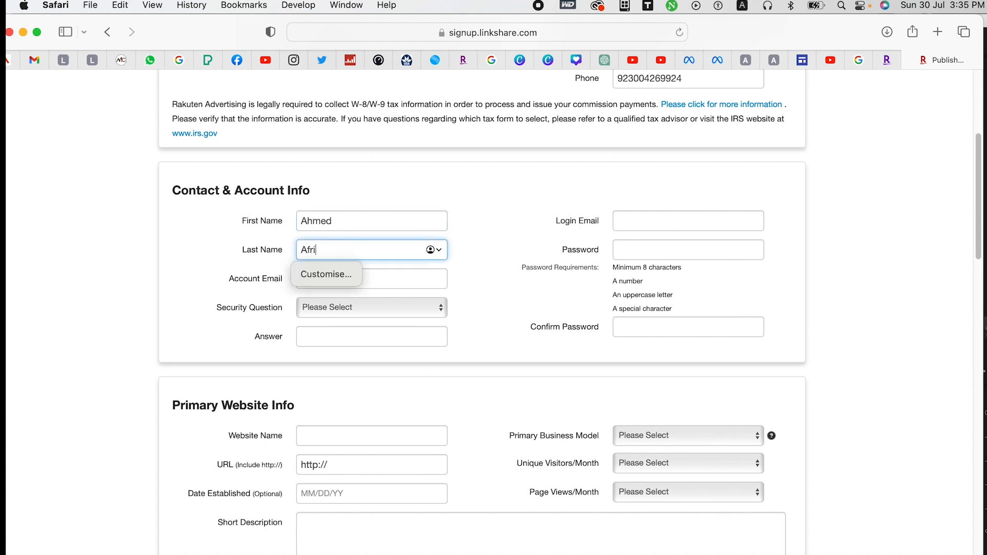
left_click(414, 277)
type("ah")
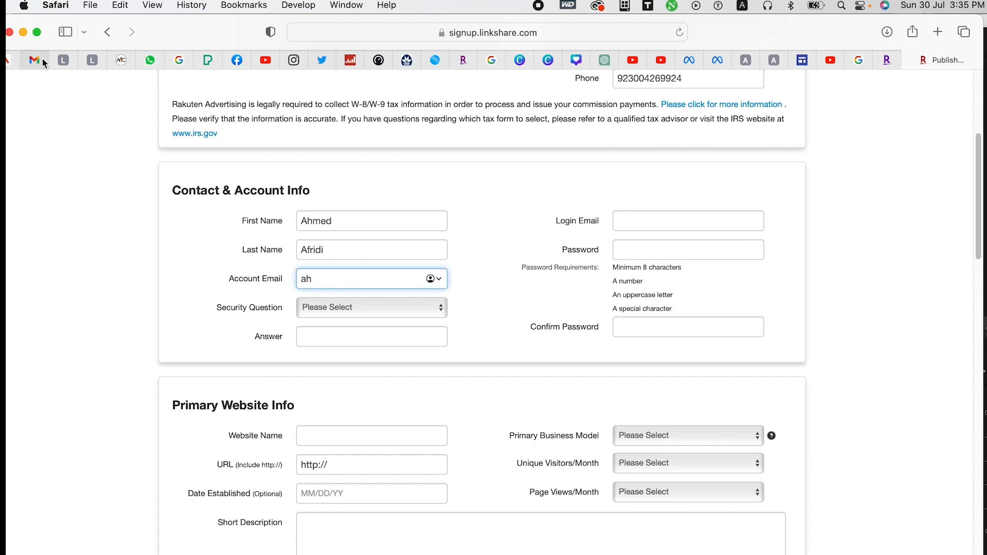
mouse_move(41, 60)
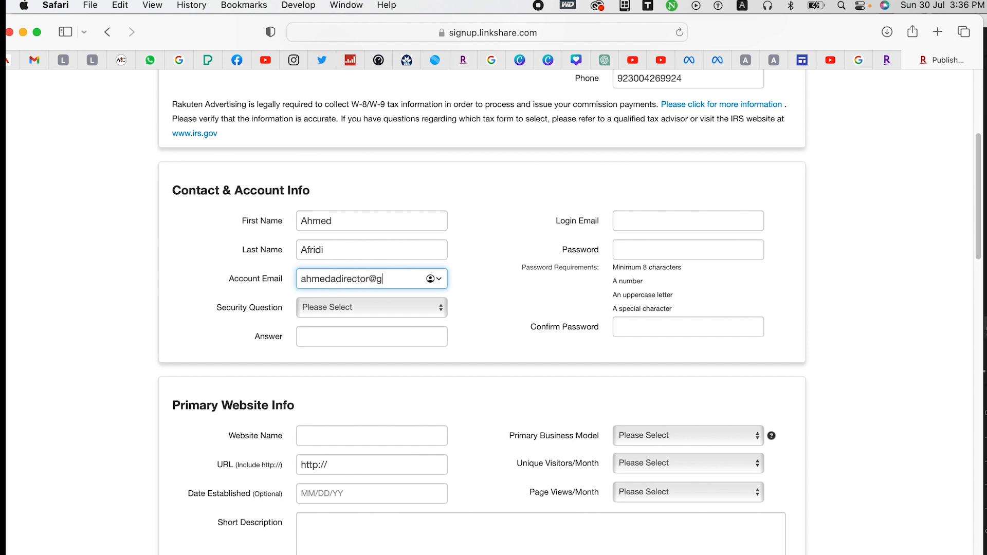
- Choose the "What is your pet's name?" security question and enter its answer
left_click(384, 314)
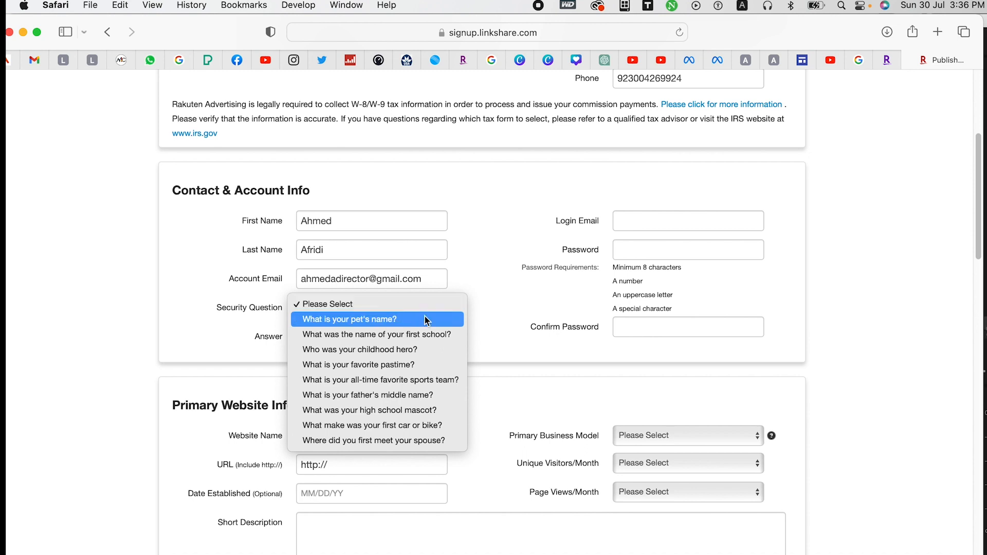
left_click(526, 200)
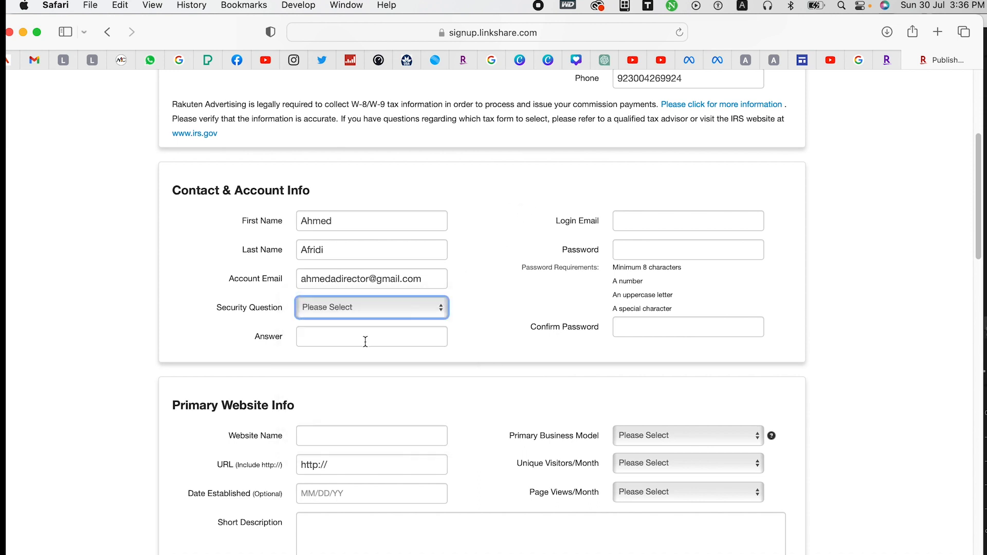
left_click(372, 311)
left_click(386, 327)
left_click(344, 339)
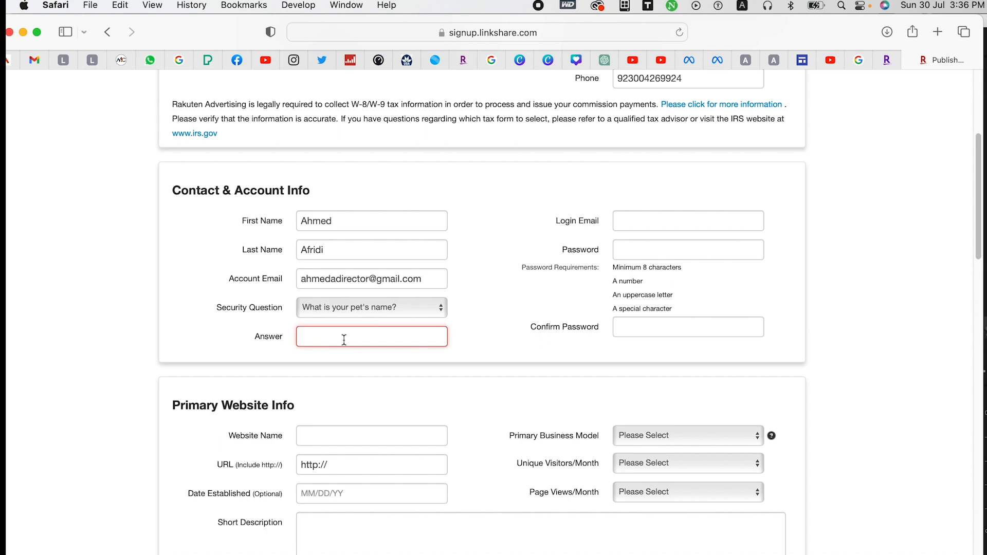
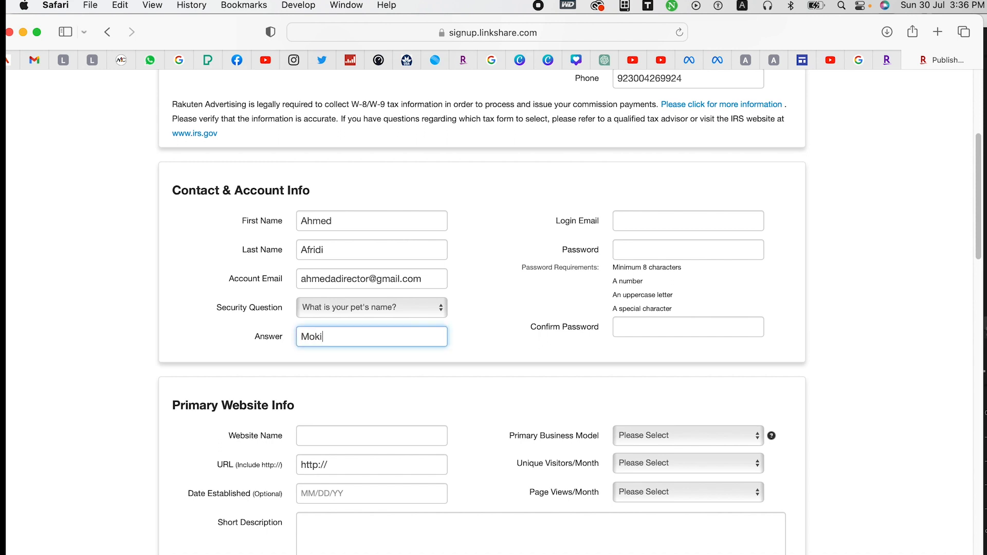
left_click(104, 240)
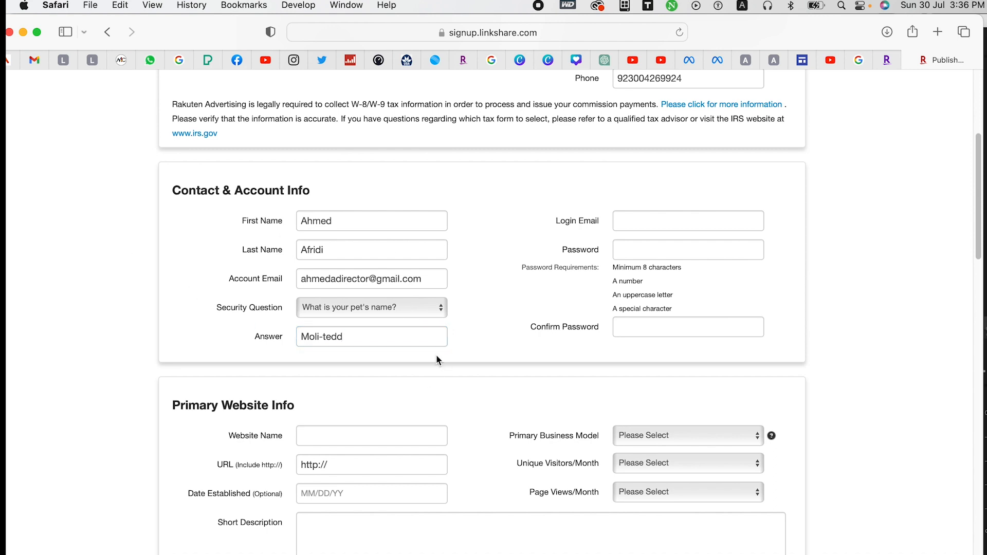
left_click(650, 222)
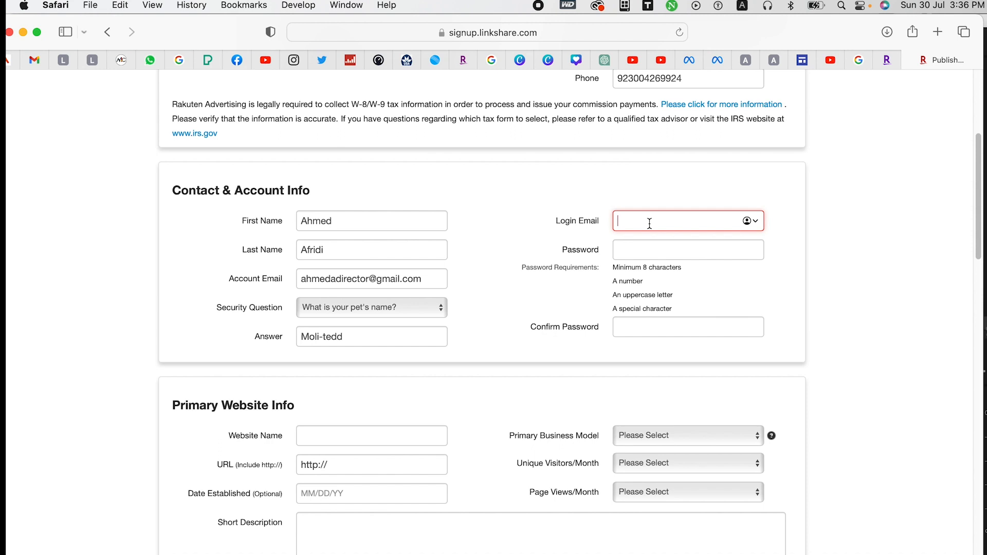
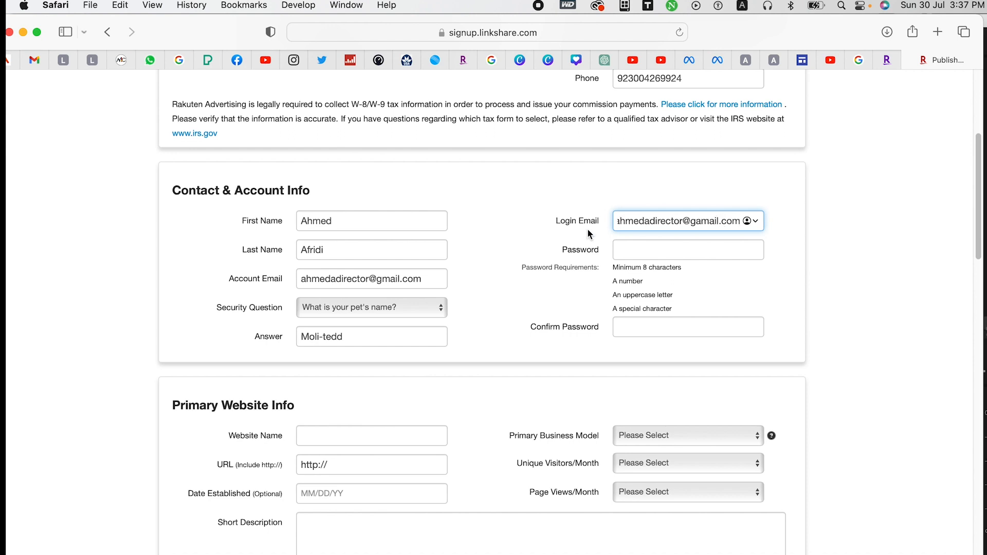
- Enter the login e-mail, type the account password, and retype it in Confirm Password
left_click(658, 251)
type("******")
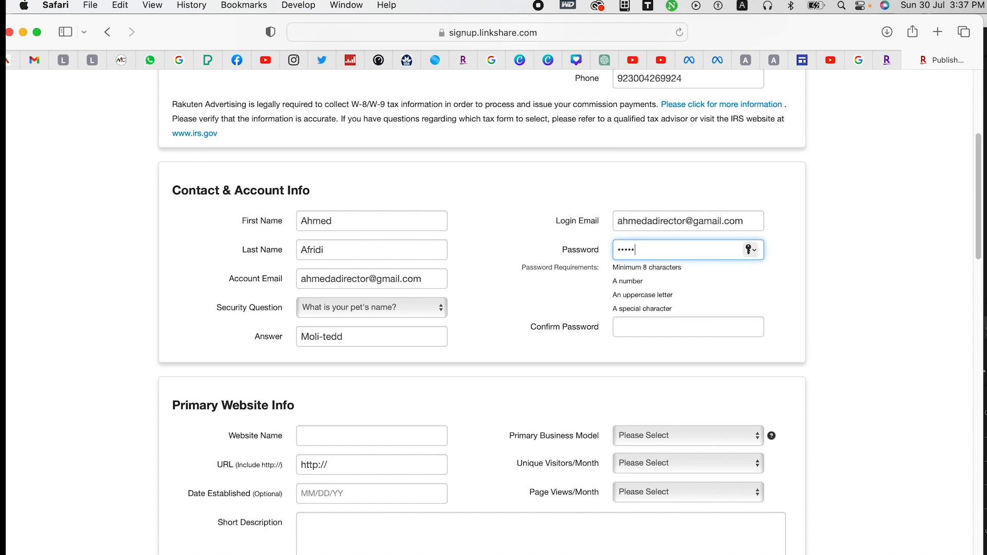
type("*********")
left_click(646, 249)
double_click(645, 250)
left_click(625, 325)
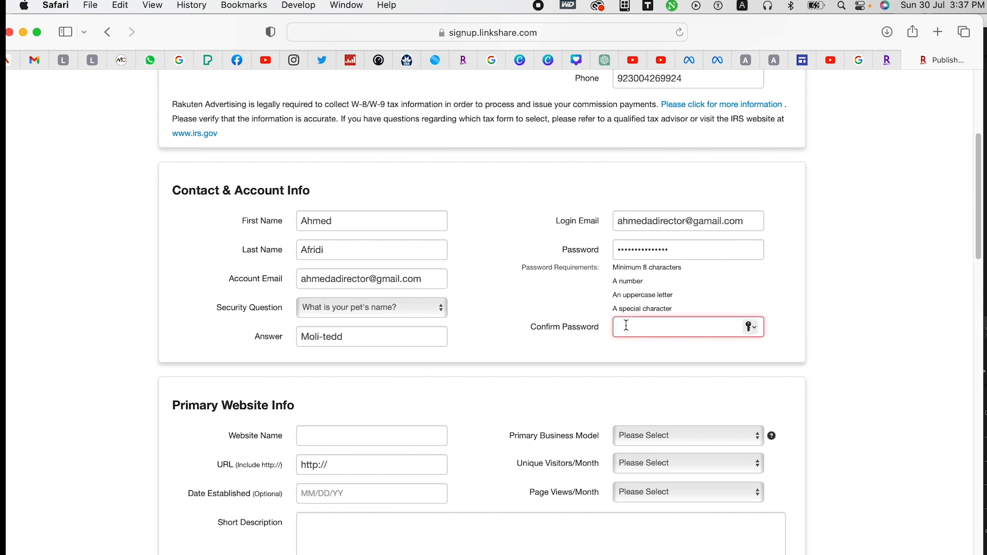
type("•••••")
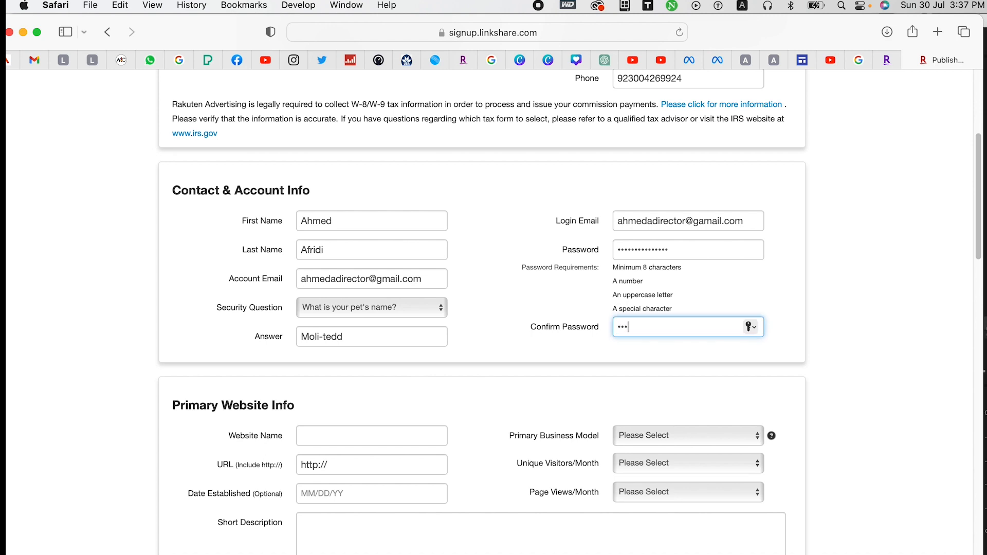
type("••••••••••")
left_click(823, 331)
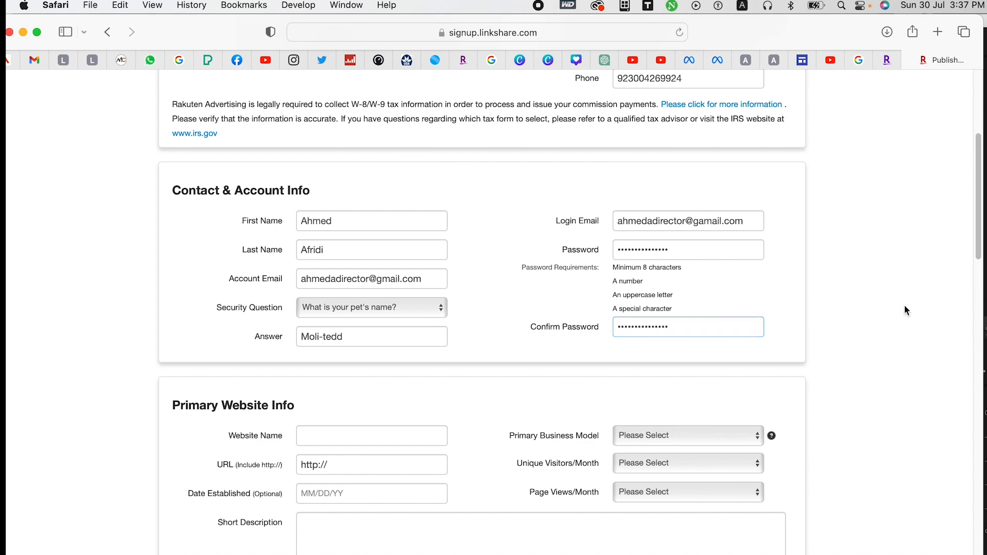
scroll(697, 291, "down", 5)
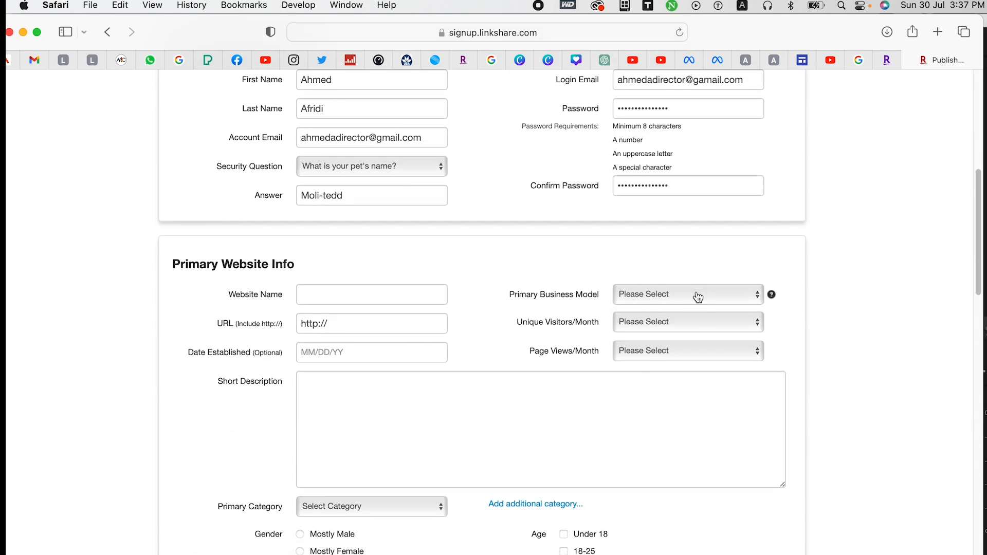
scroll(695, 294, "down", 2)
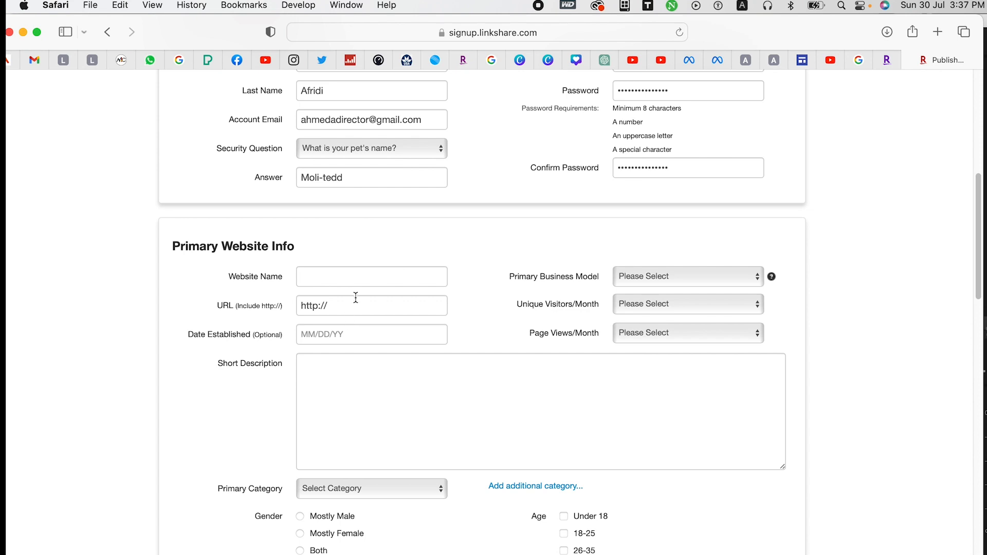
left_click(366, 277)
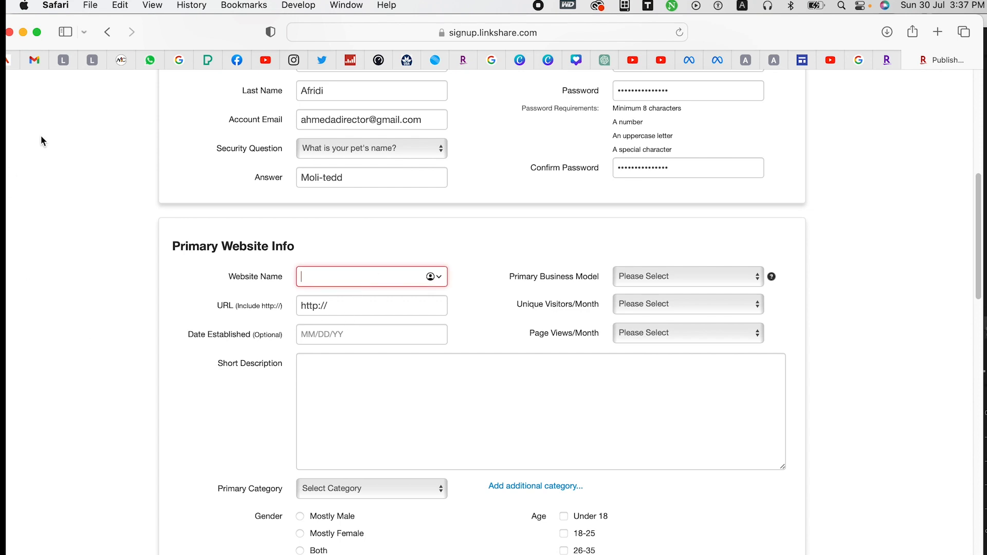
left_click(126, 64)
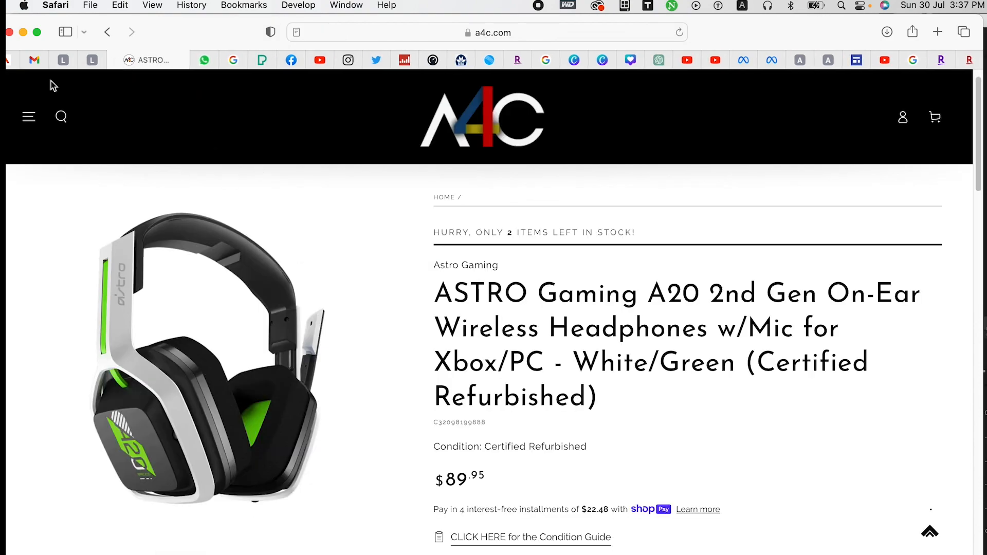
left_click(26, 61)
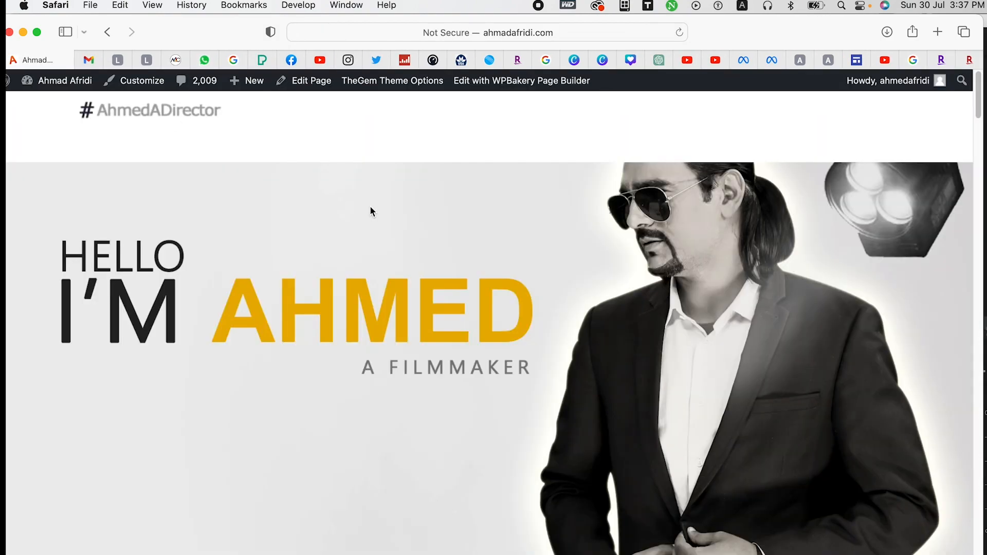
scroll(374, 375, "down", 15)
scroll(377, 369, "up", 3)
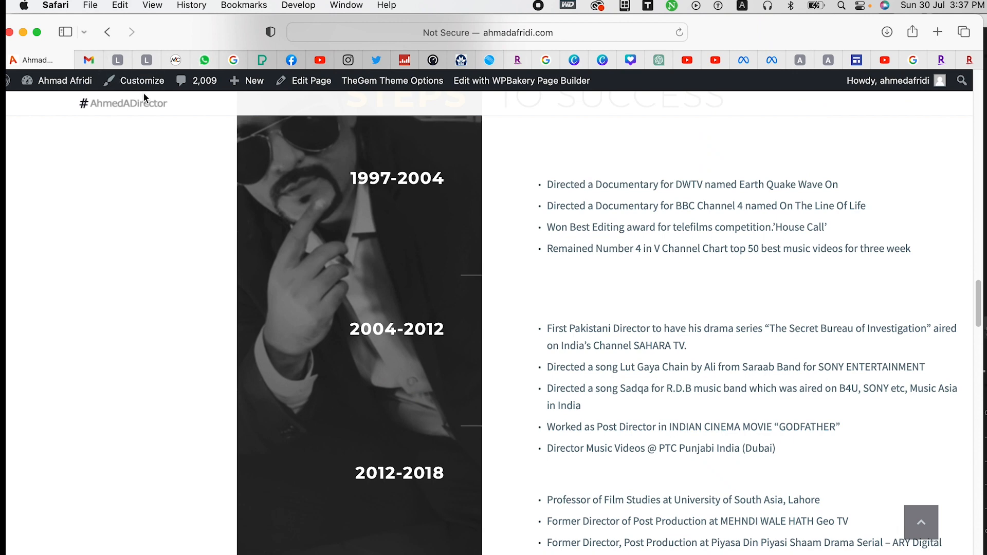
left_click(970, 60)
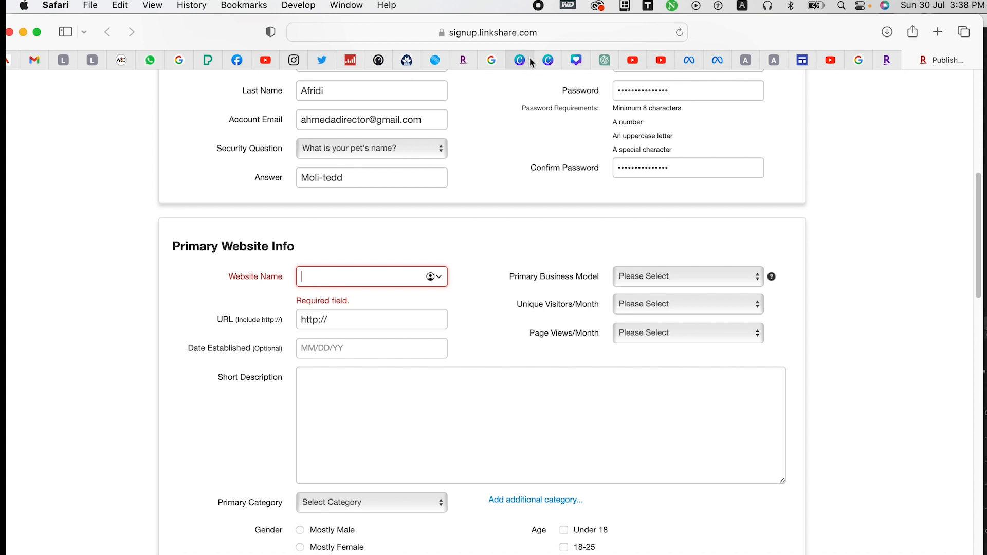
- Open the Facebook bookmark and copy its address from the address bar
left_click(240, 63)
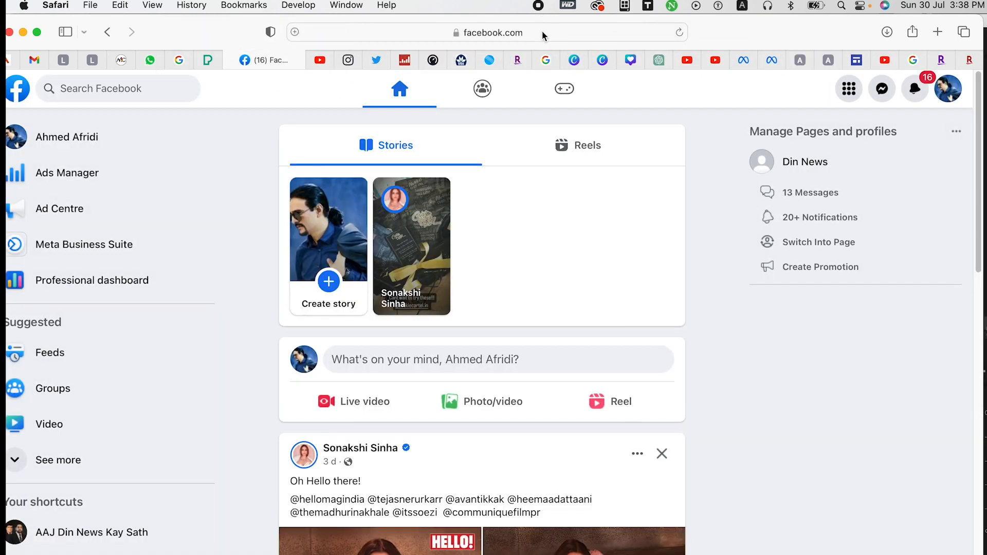
left_click(542, 36)
key("super+c")
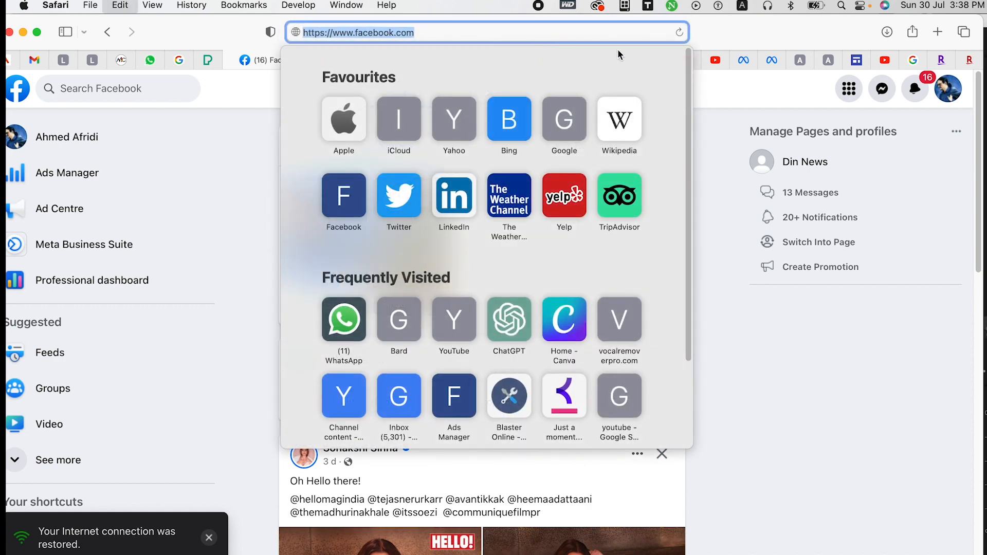
key("Escape")
left_click(978, 61)
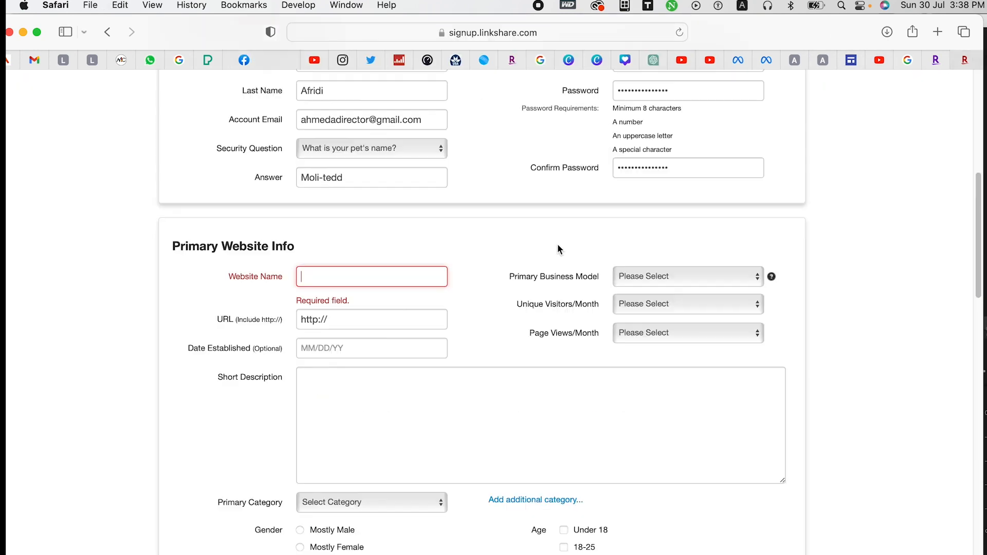
left_click(363, 323)
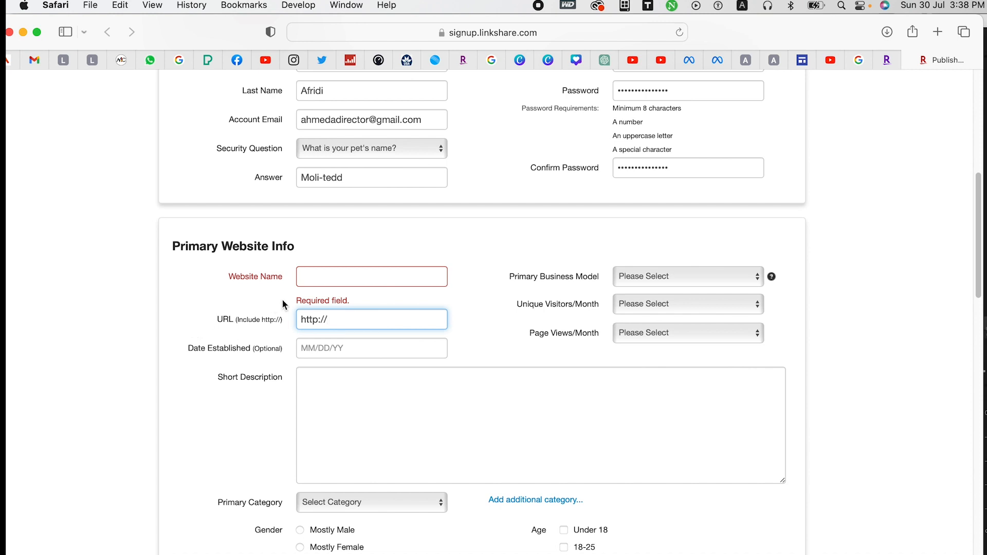
key("super+a")
key("super+v")
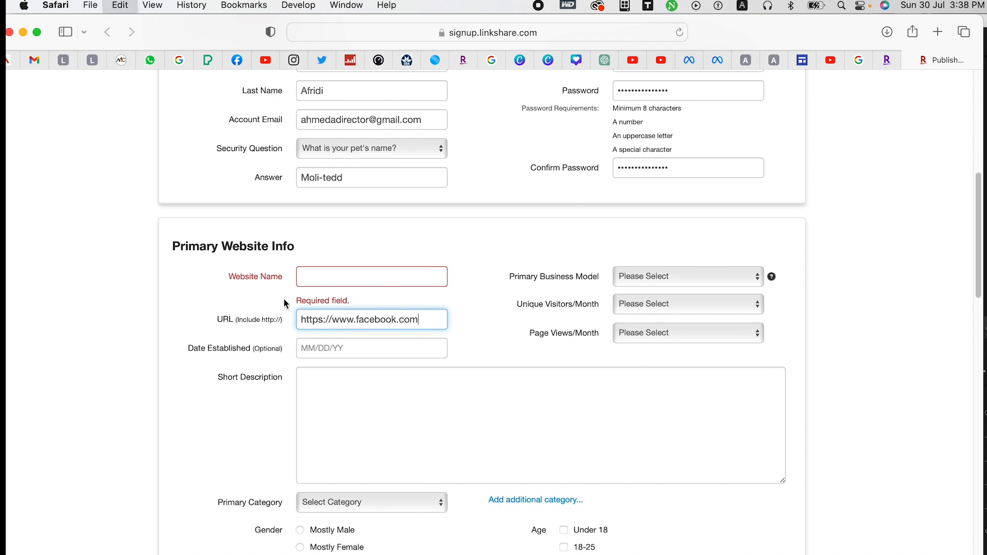
left_click(345, 276)
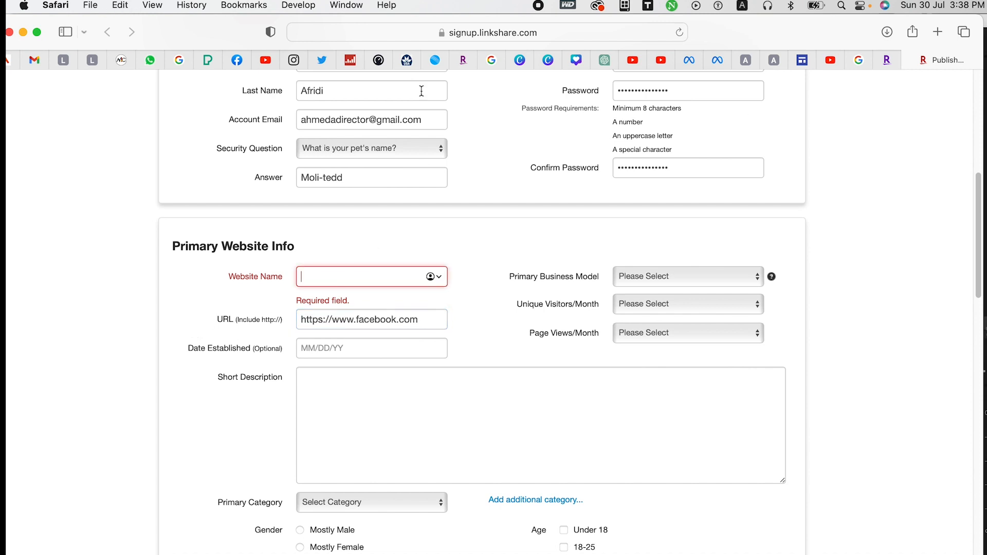
left_click(239, 59)
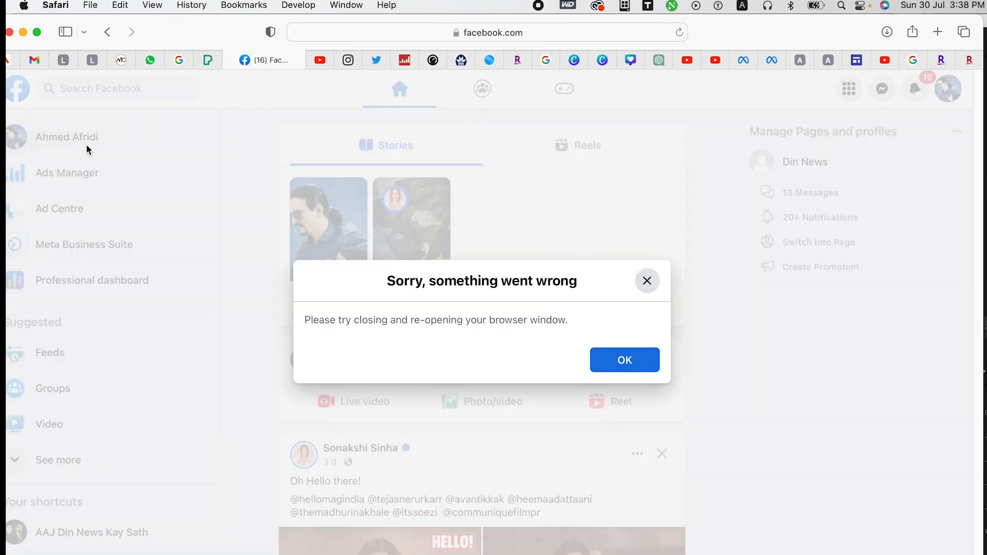
left_click(967, 62)
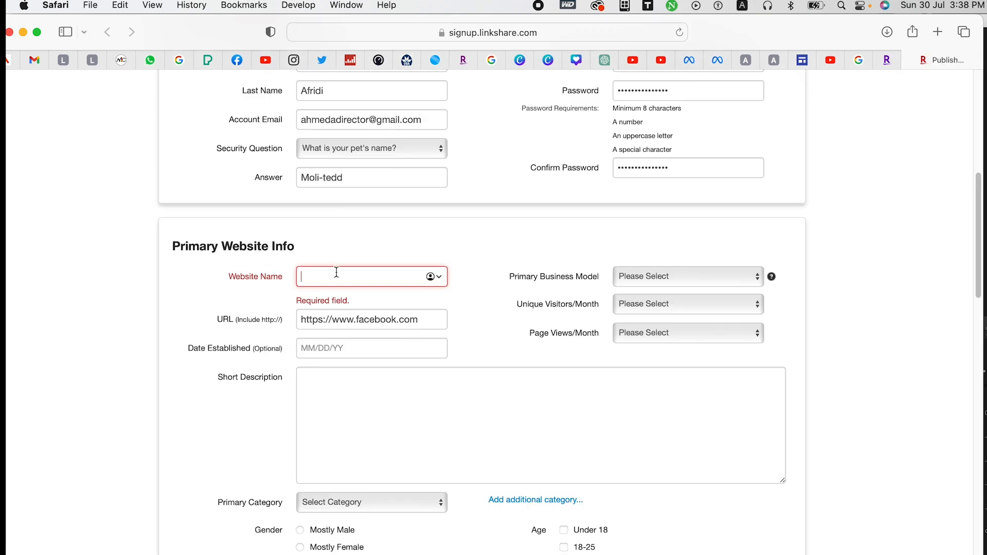
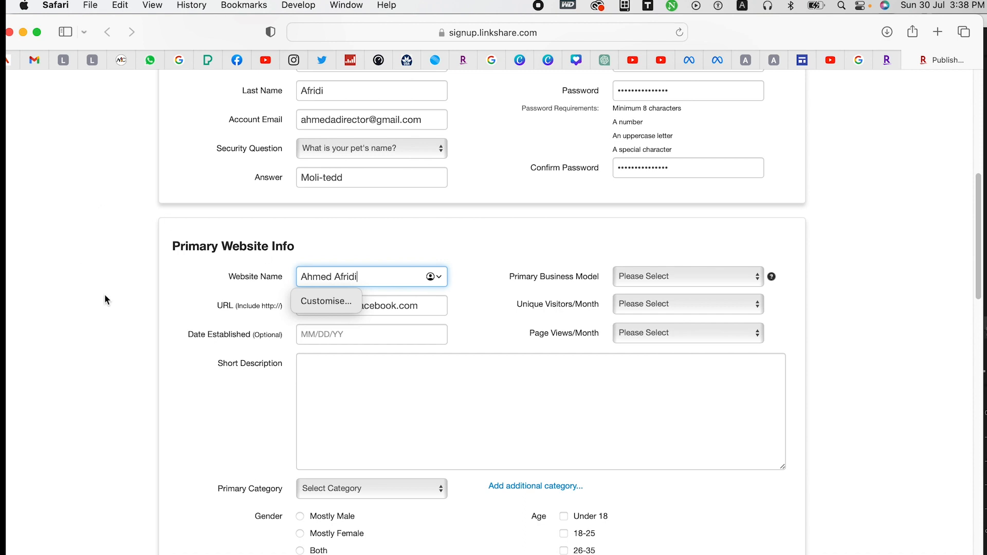
- Enter the website name and set the primary business model to Other
left_click(105, 314)
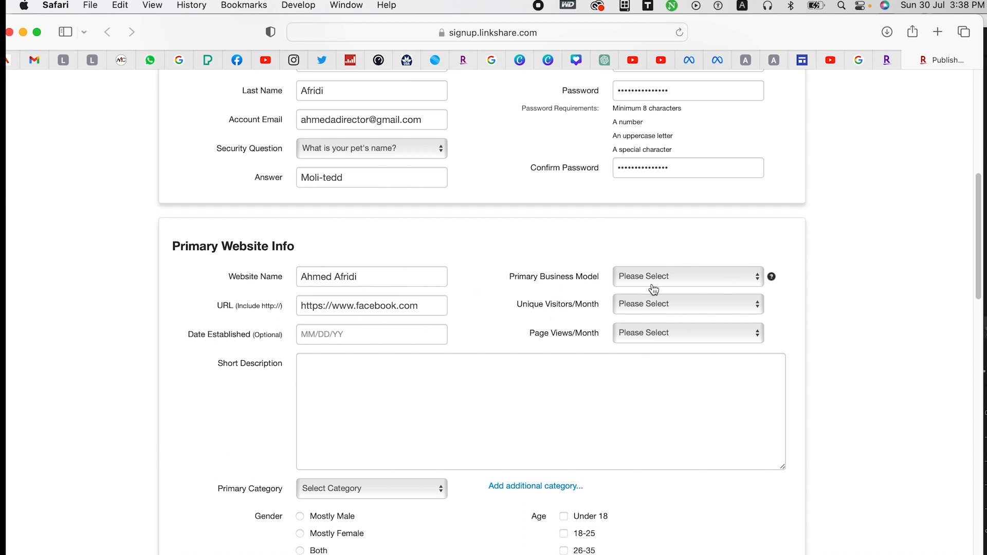
left_click(692, 276)
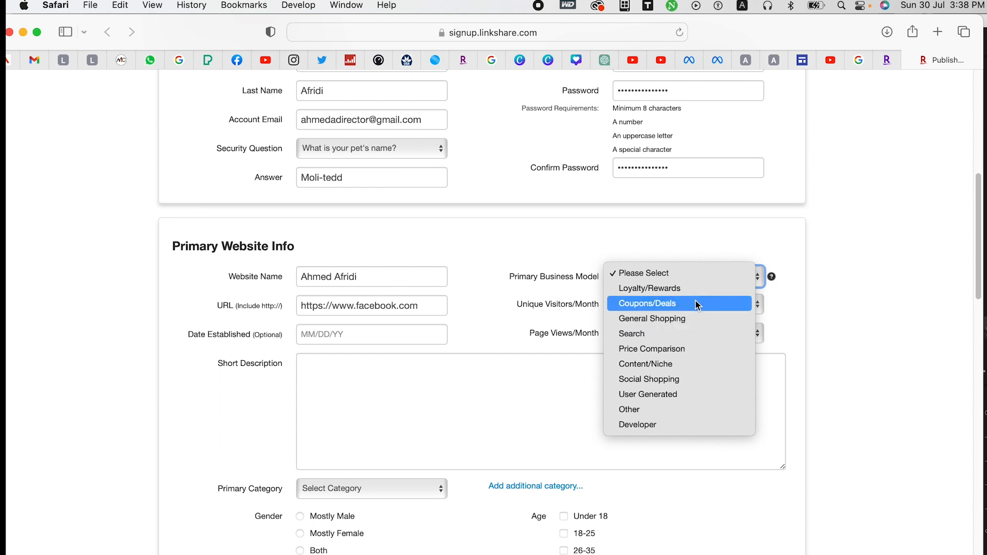
left_click(671, 409)
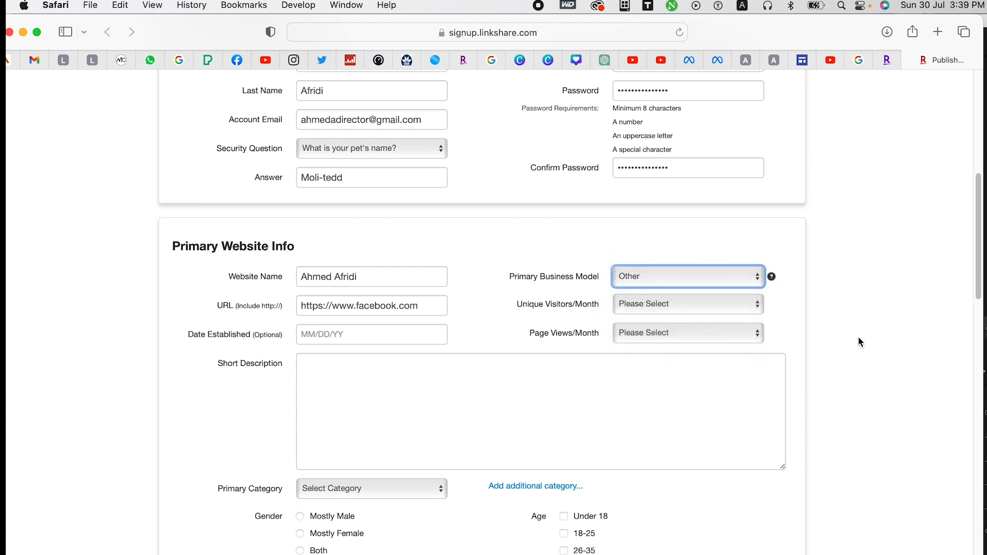
- Set both Unique Visitors/Month and Page Views/Month to 500 to 5,000
left_click(678, 308)
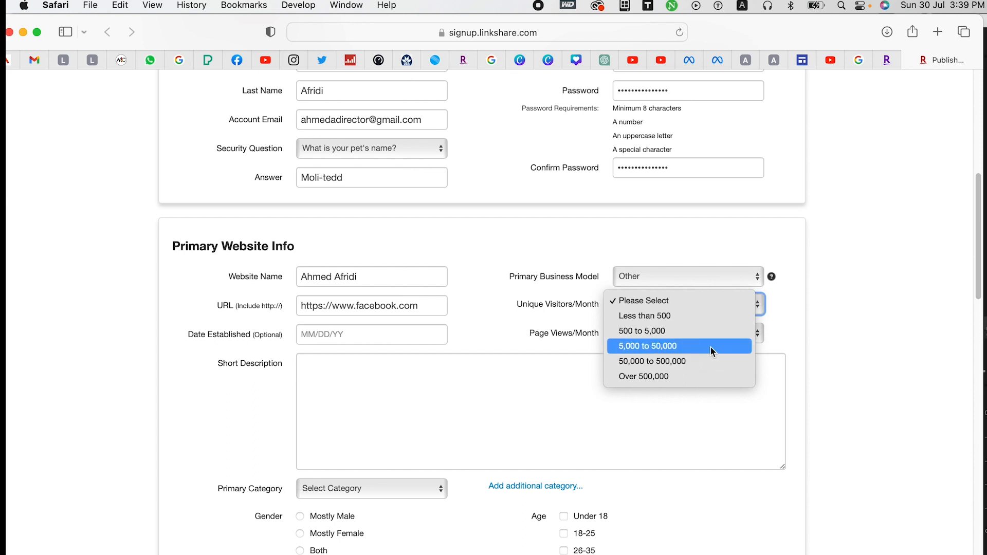
left_click(689, 331)
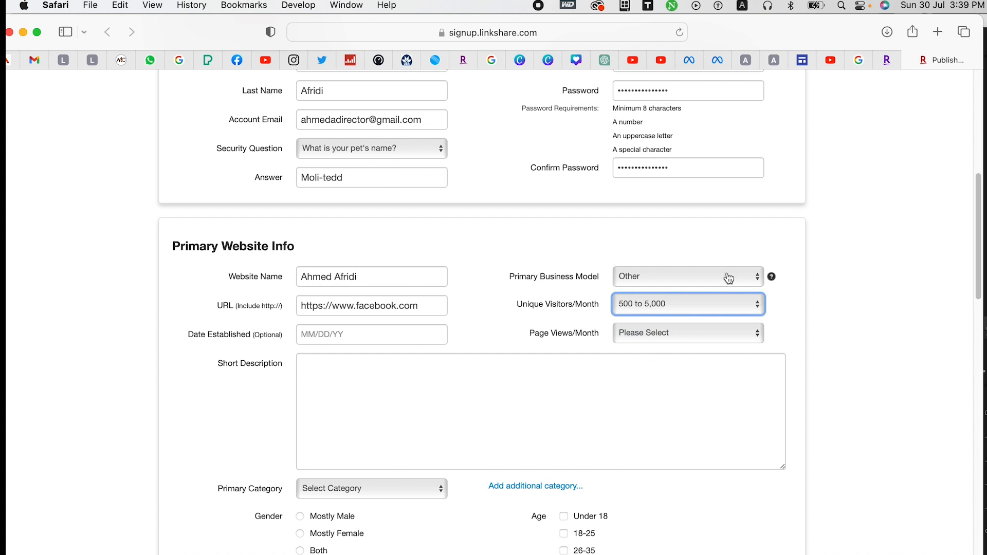
left_click(698, 334)
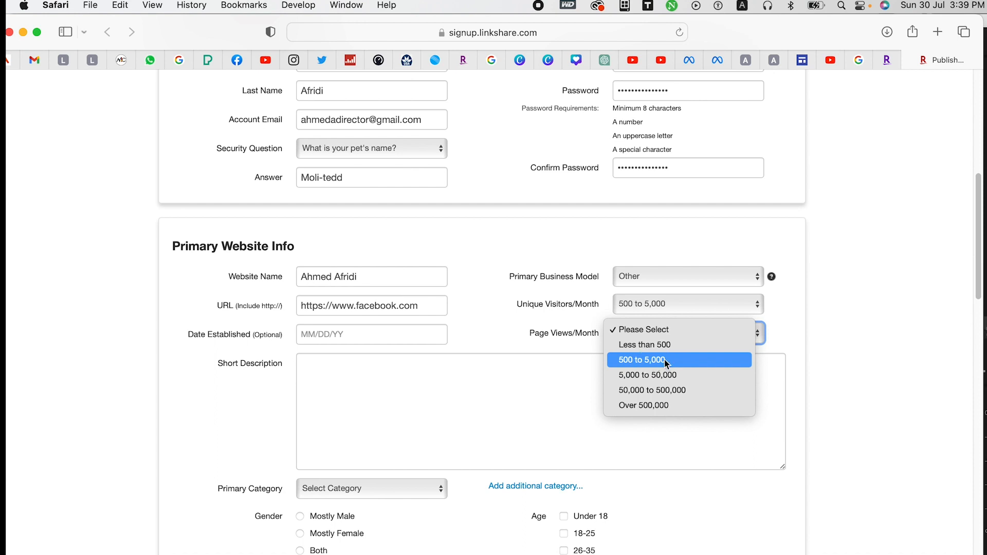
left_click(656, 362)
left_click(459, 394)
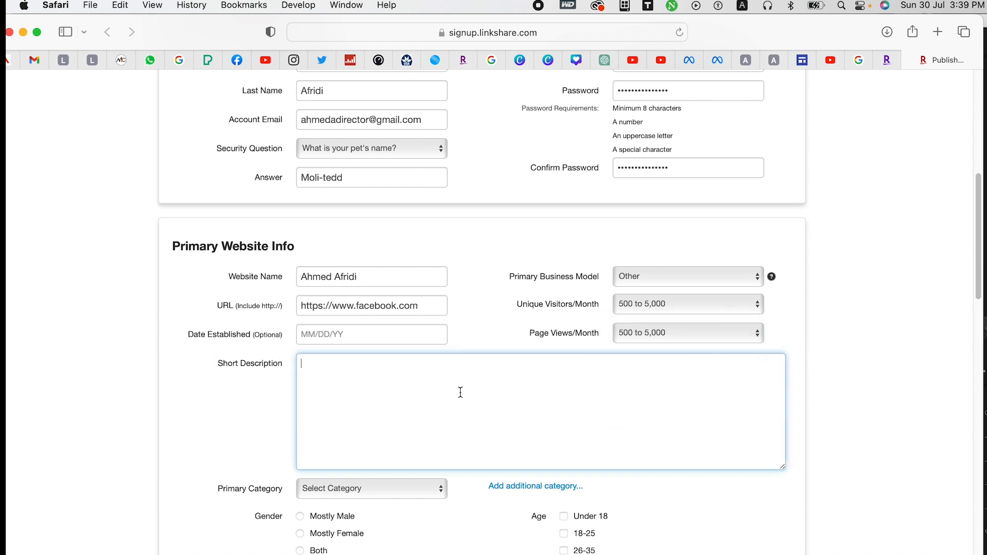
- Write a short description presenting the site as a filmmaker and content creator's
left_click(391, 374)
type("I a")
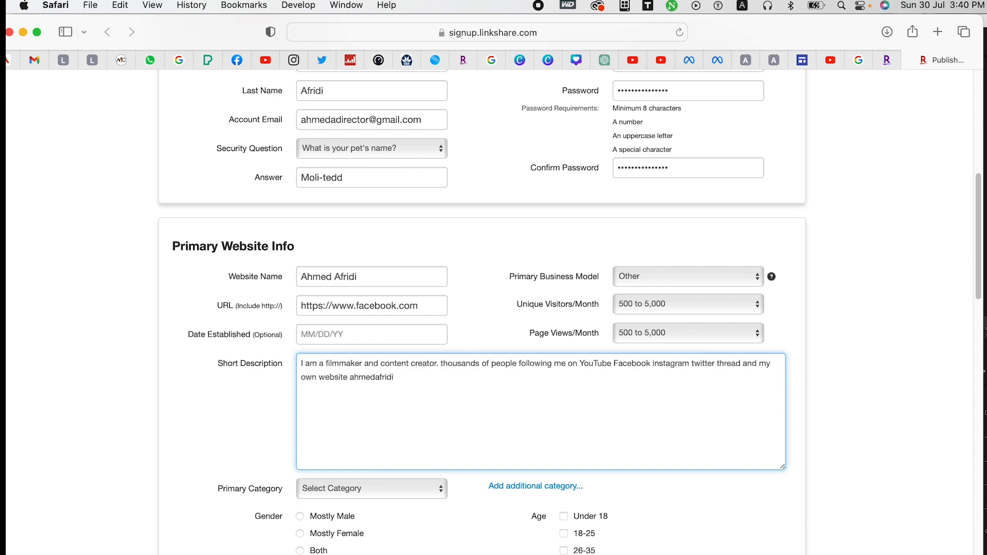
type(".com")
scroll(434, 342, "down", 1)
scroll(435, 347, "down", 3)
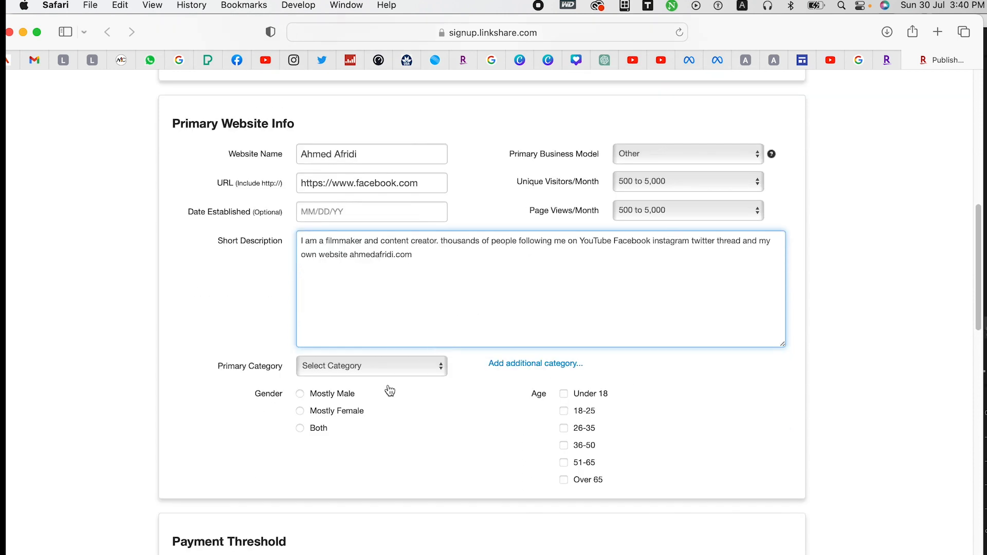
- Set the primary category to Education and the audience gender to Mostly Male
left_click(384, 367)
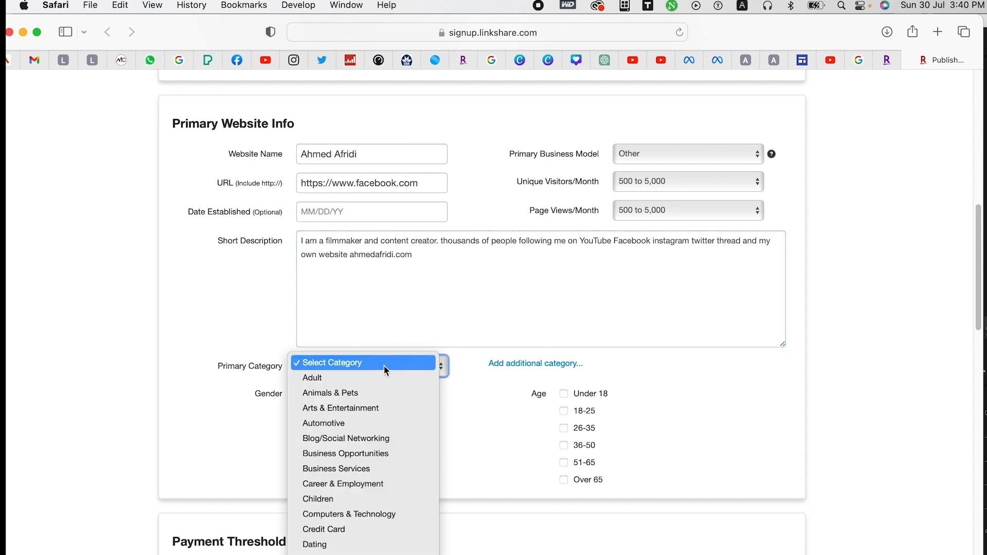
scroll(384, 469, "down", 1)
scroll(384, 469, "down", 10)
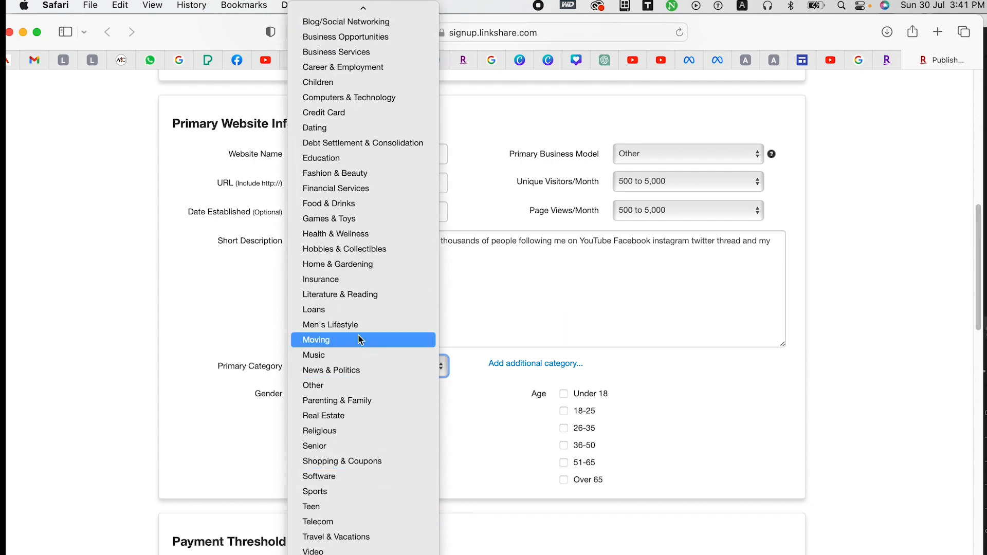
left_click(330, 158)
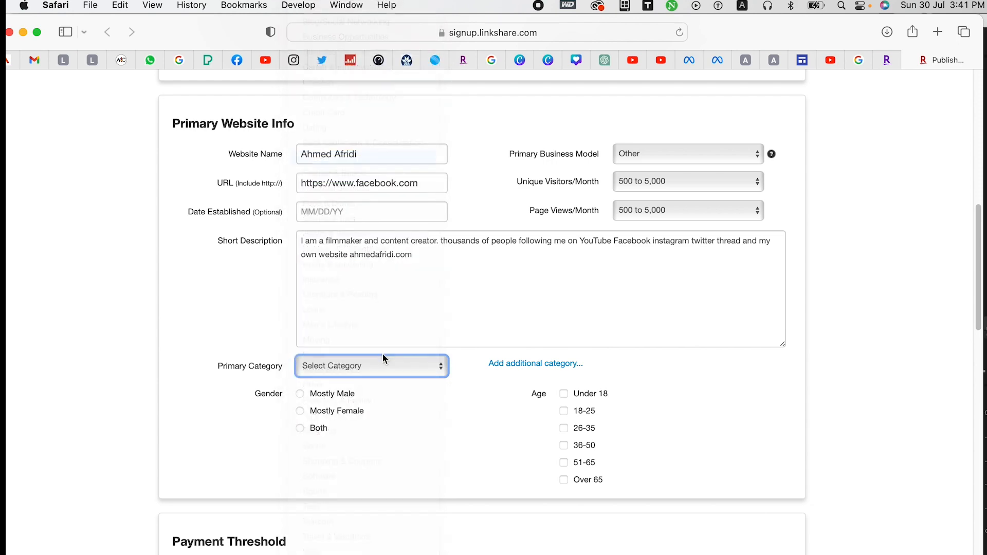
left_click(392, 370)
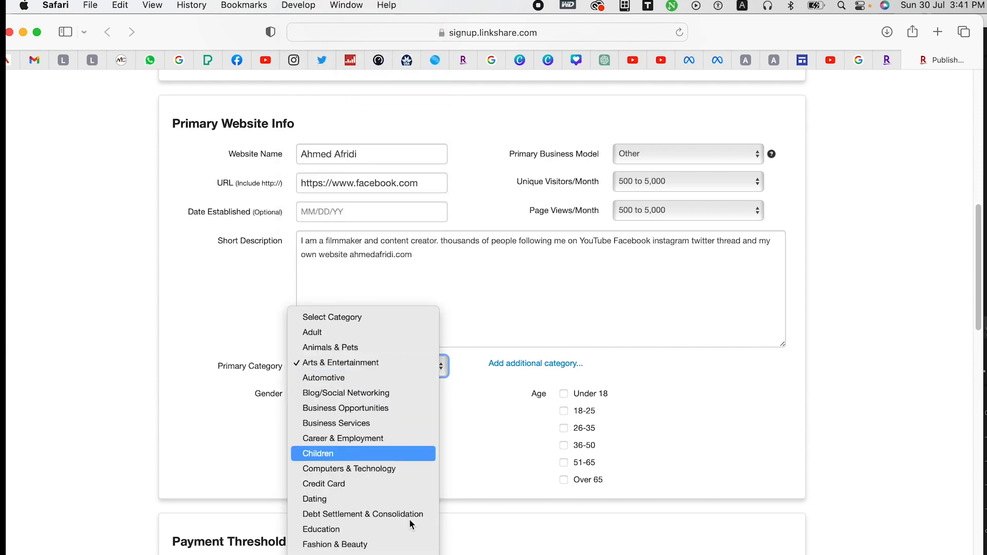
scroll(363, 412, "down", 10)
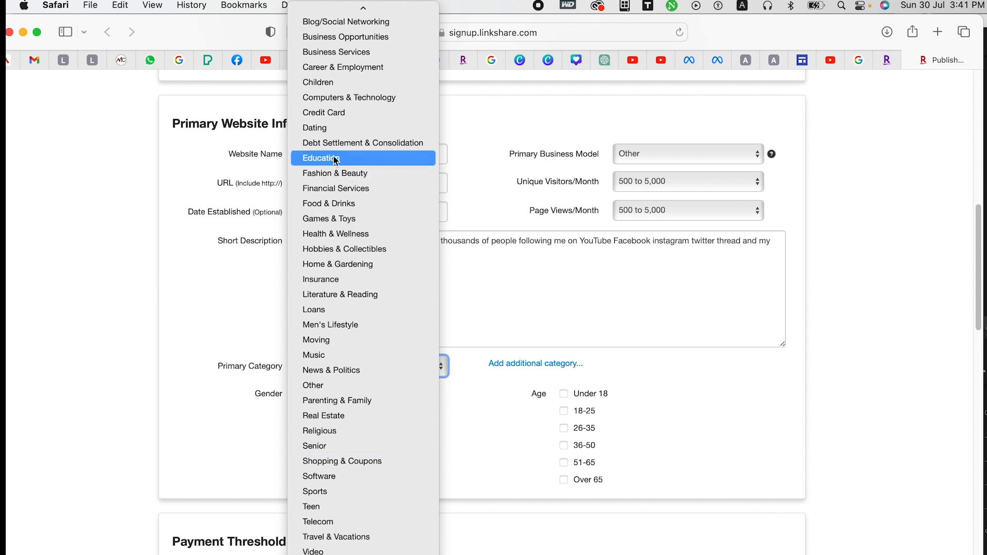
left_click(354, 159)
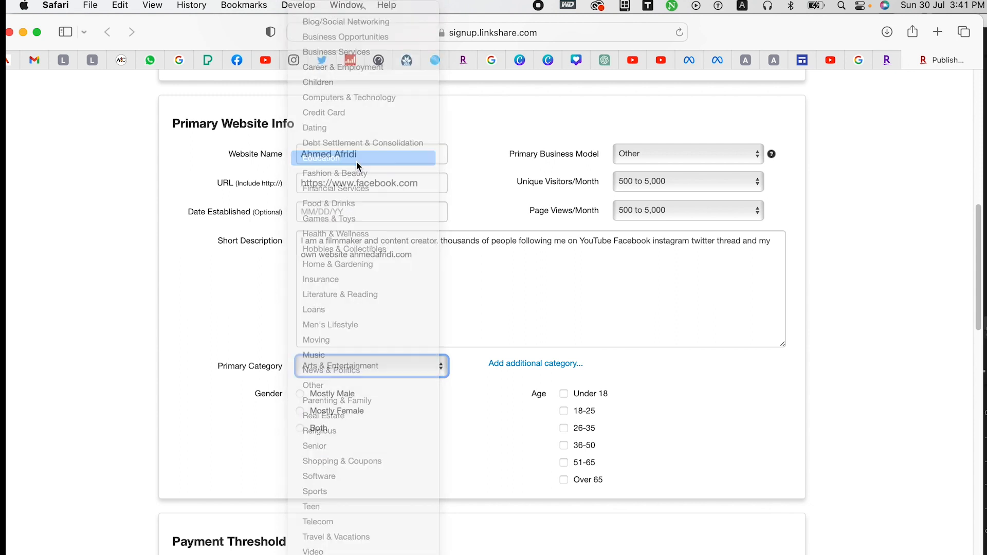
left_click(299, 394)
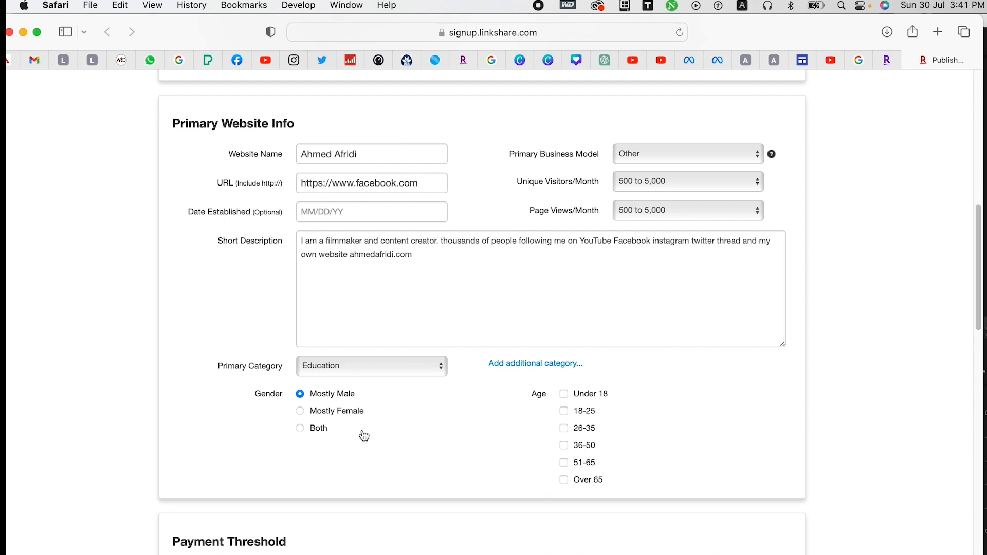
- Target both genders, include ages 18-25 and 36-50, and choose a payment threshold of 50
left_click(327, 430)
left_click(565, 411)
left_click(564, 446)
scroll(605, 407, "down", 3)
scroll(606, 406, "down", 5)
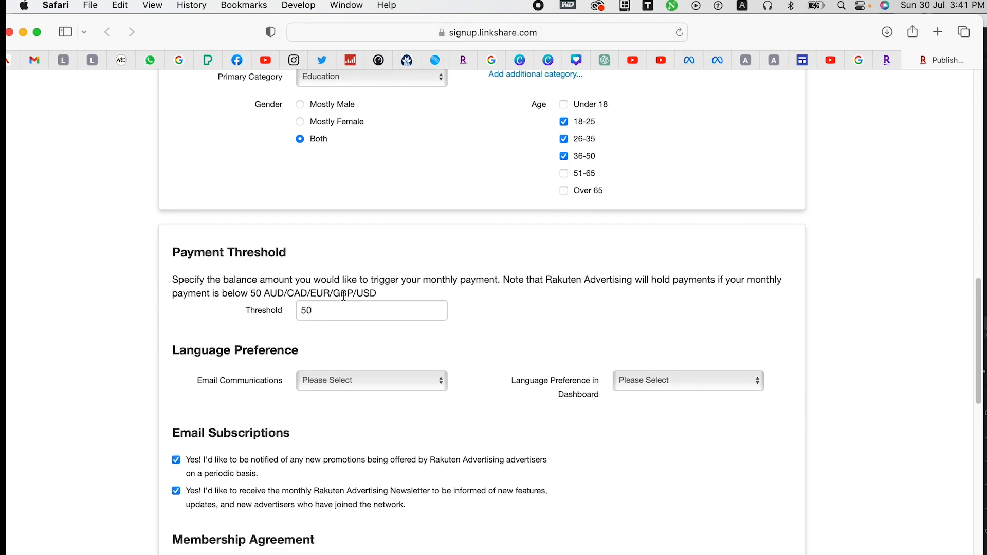
left_click(320, 312)
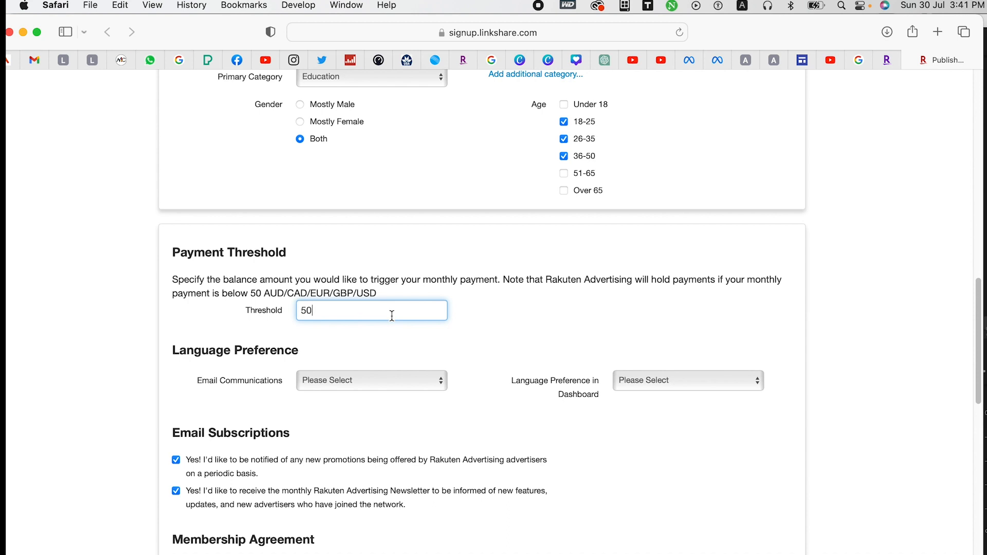
- Set the email communications language to English (U.S.)
left_click(397, 388)
left_click(387, 364)
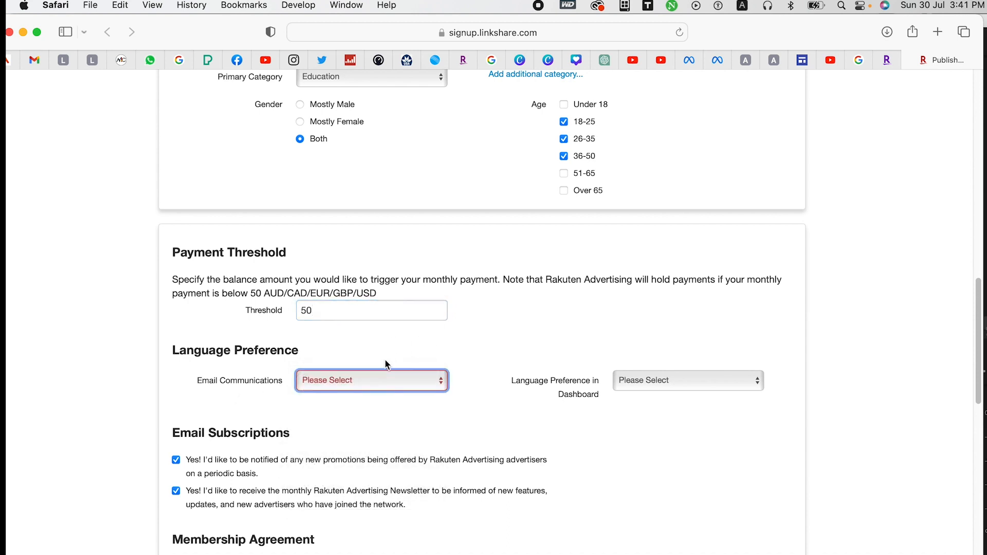
left_click(401, 383)
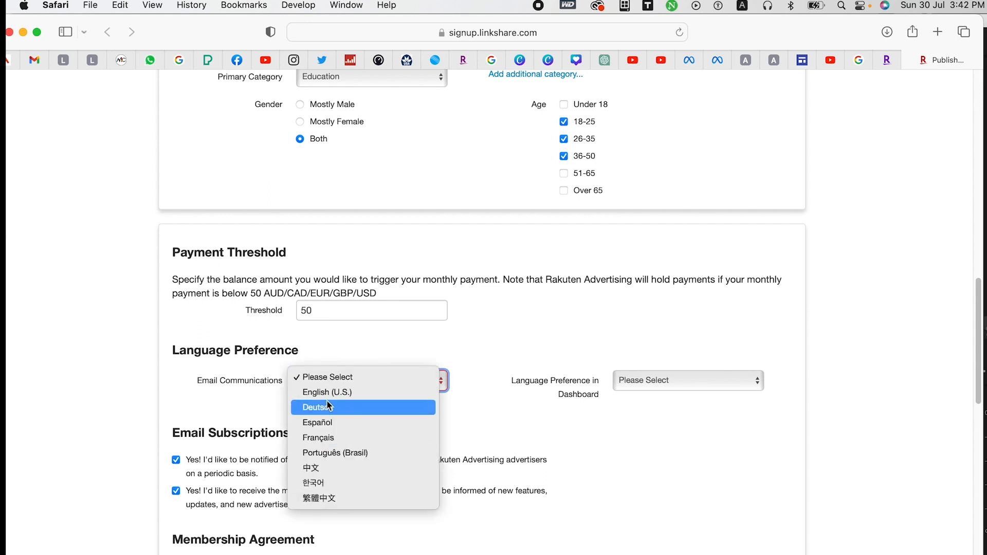
left_click(390, 393)
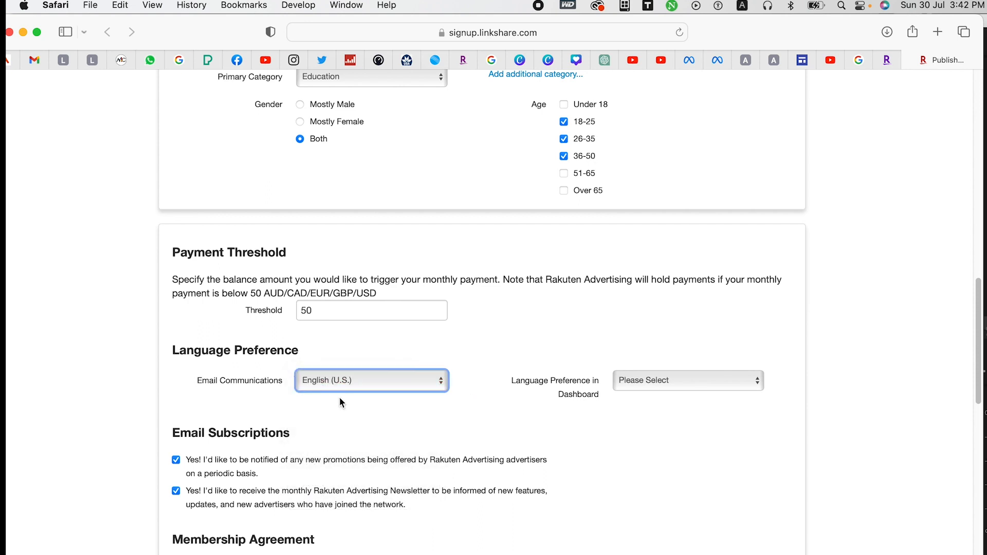
left_click(702, 390)
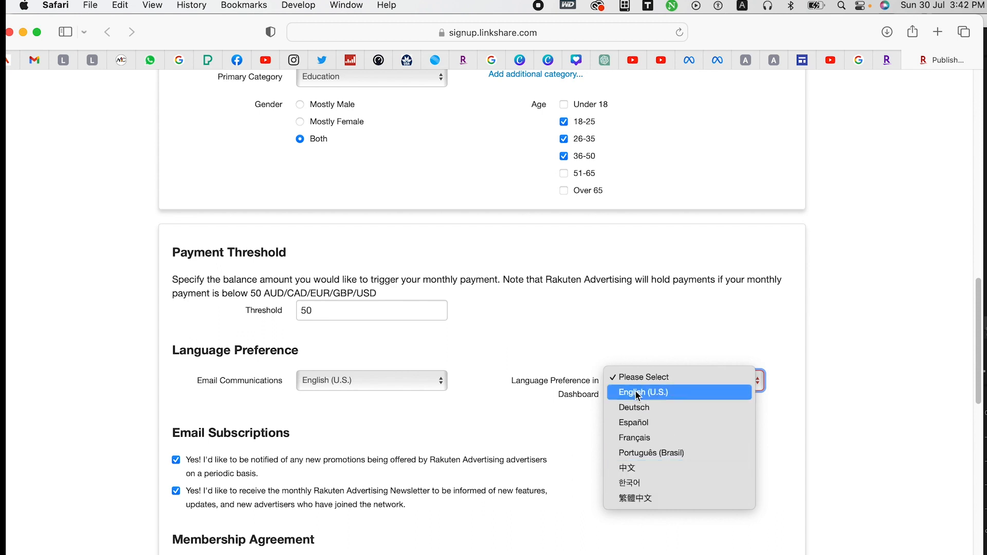
- Set the dashboard language to English (U.S.) and read through the membership agreement
left_click(656, 394)
scroll(505, 433, "down", 5)
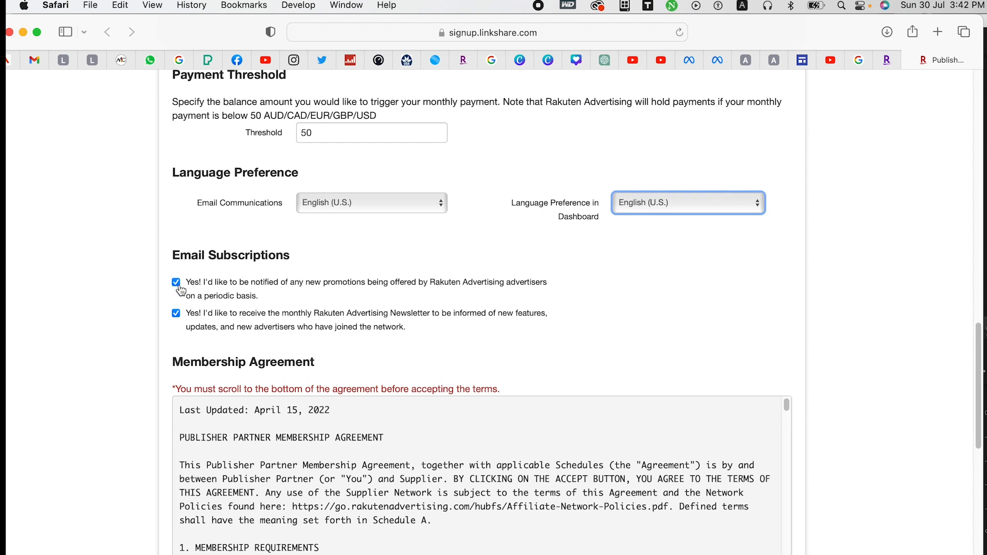
scroll(308, 322, "down", 3)
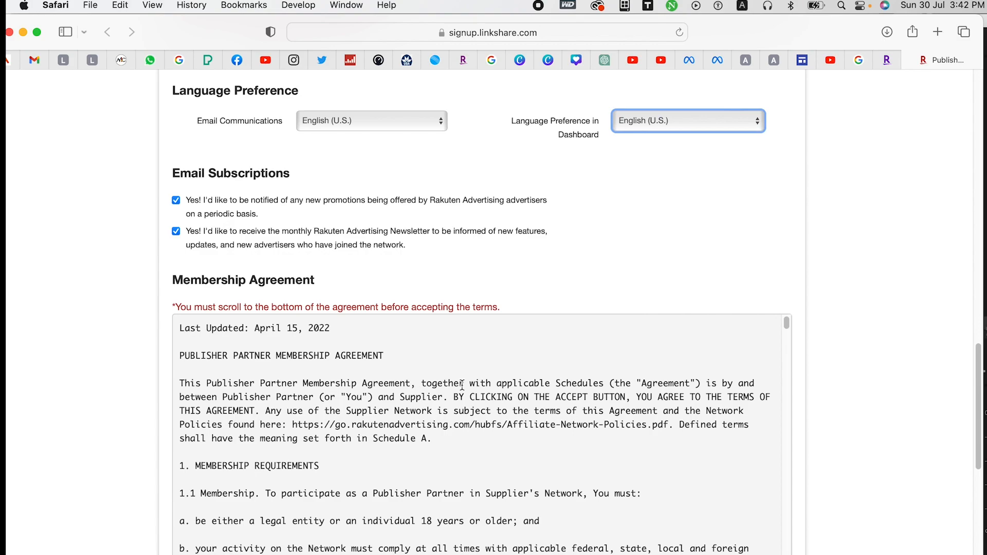
scroll(463, 386, "down", 15)
scroll(462, 390, "down", 20)
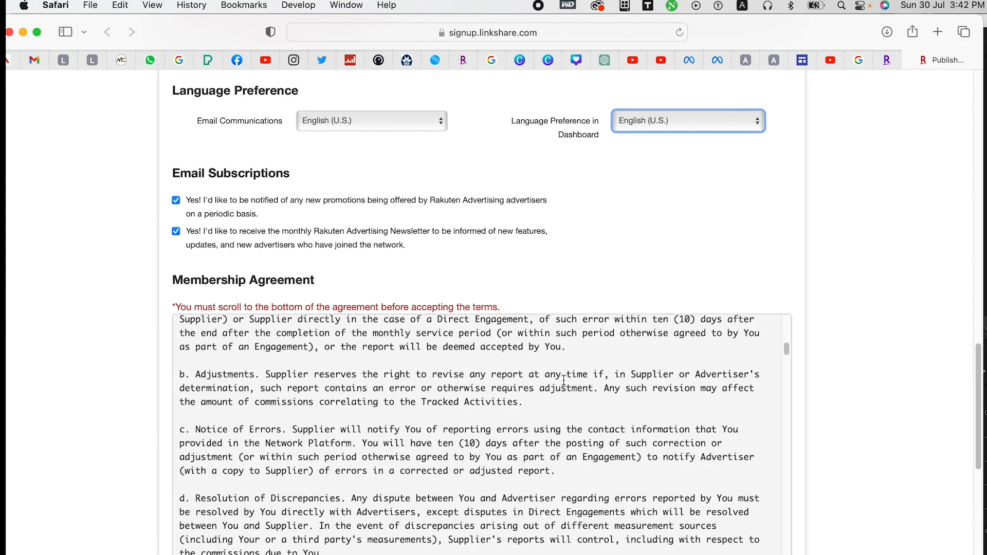
scroll(559, 381, "down", 20)
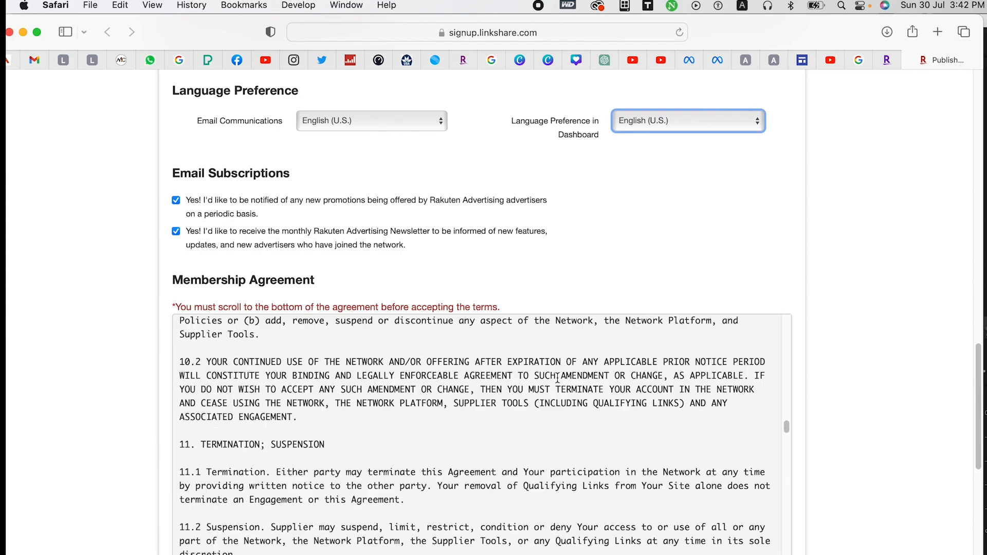
scroll(557, 362, "down", 1)
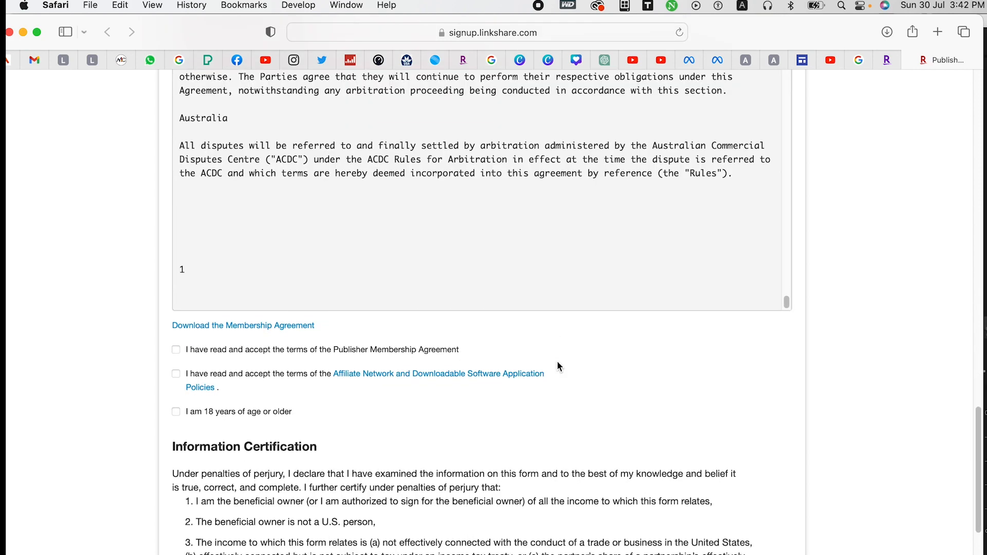
- Accept the Publisher Membership Agreement and affiliate network policies, and confirm being 18 or older
left_click(177, 350)
left_click(177, 374)
left_click(176, 412)
scroll(530, 409, "down", 6)
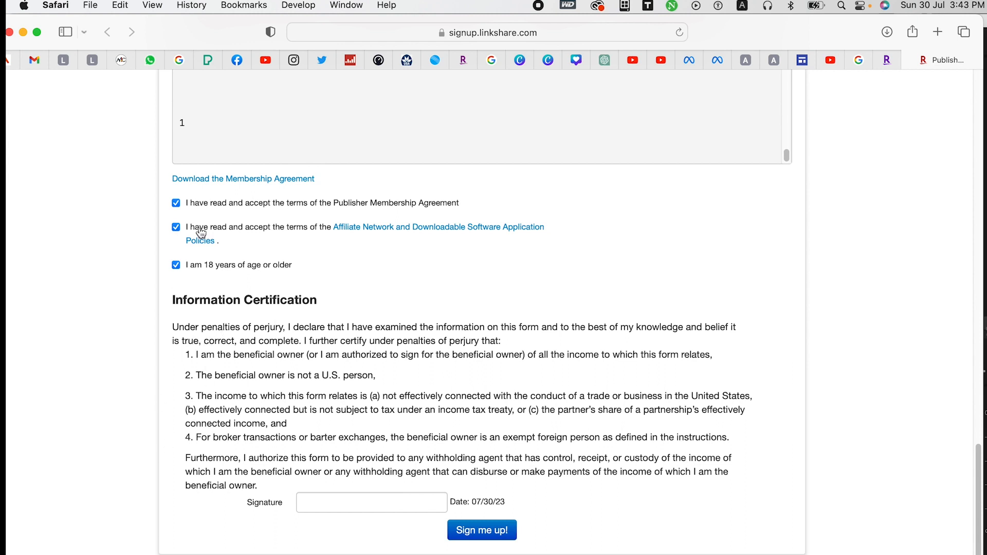
- Sign the form with the applicant's full name and submit the publisher signup
left_click(343, 501)
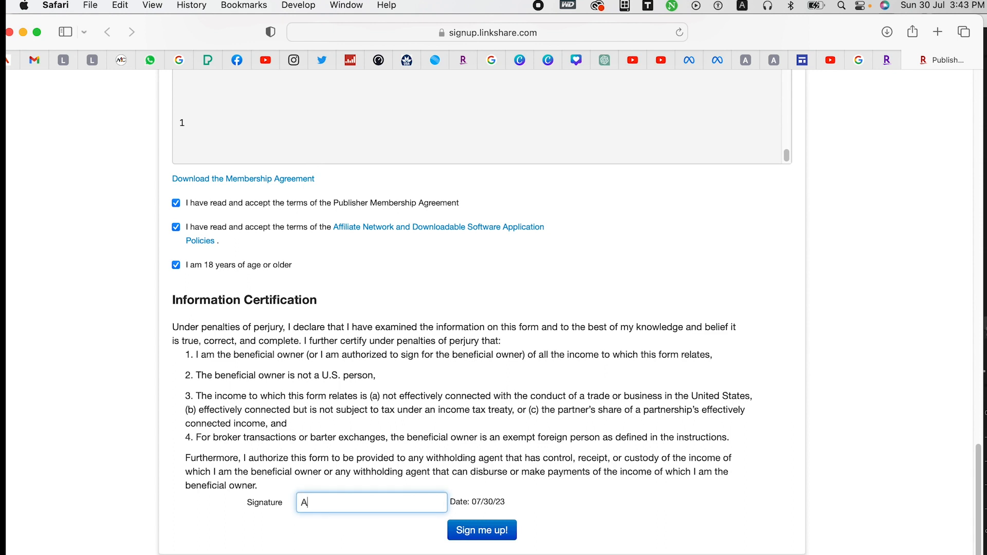
scroll(467, 535, "down", 1)
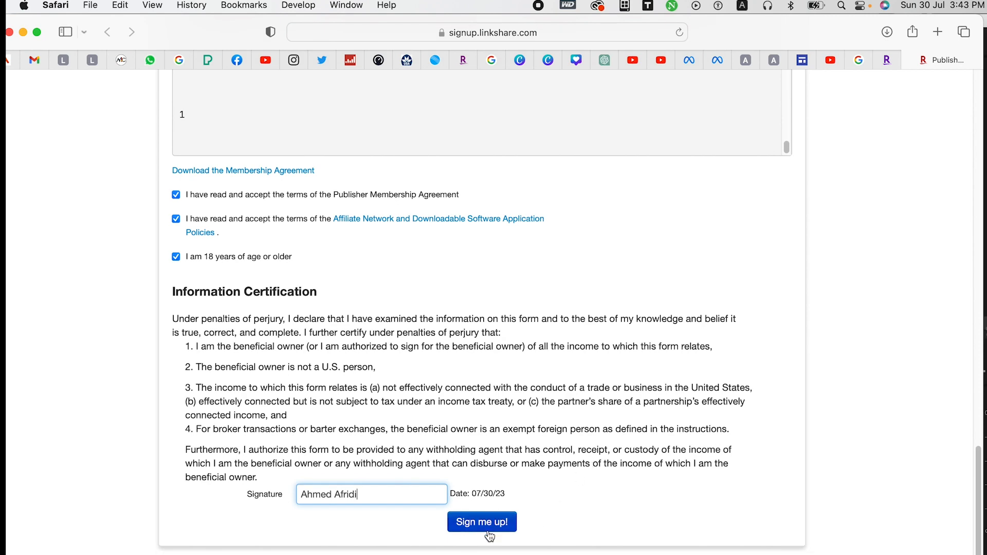
left_click(488, 524)
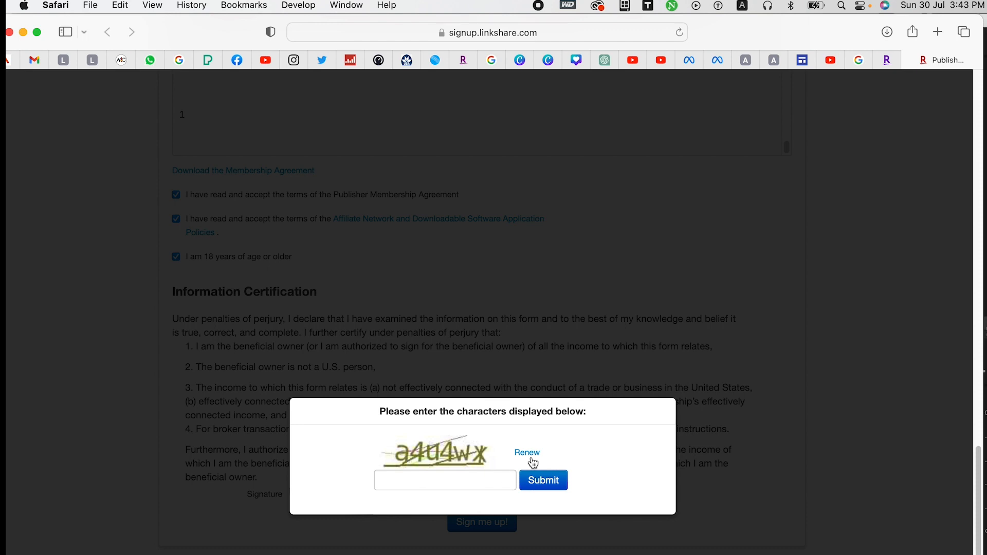
- Enter the captcha verification characters and submit to create the publisher account
left_click(459, 478)
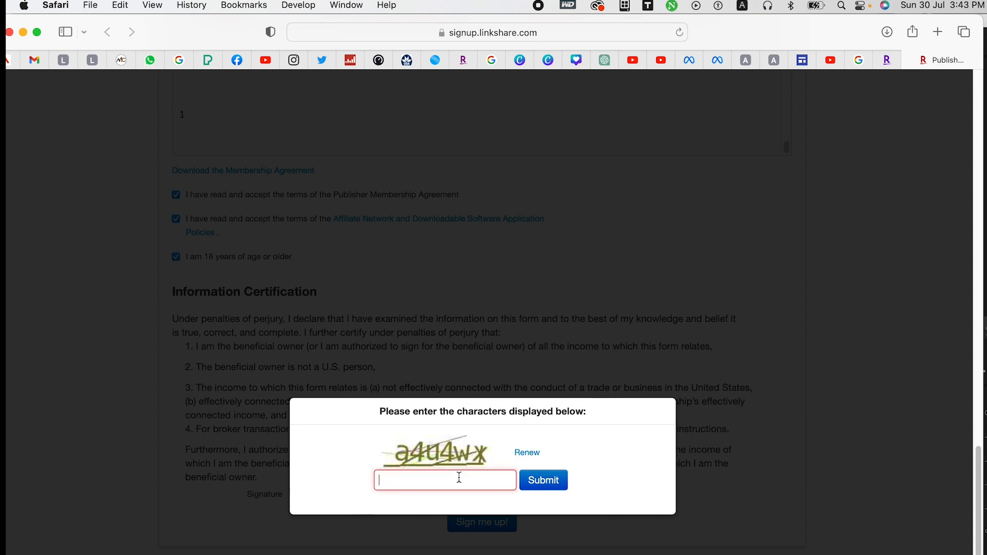
type("a")
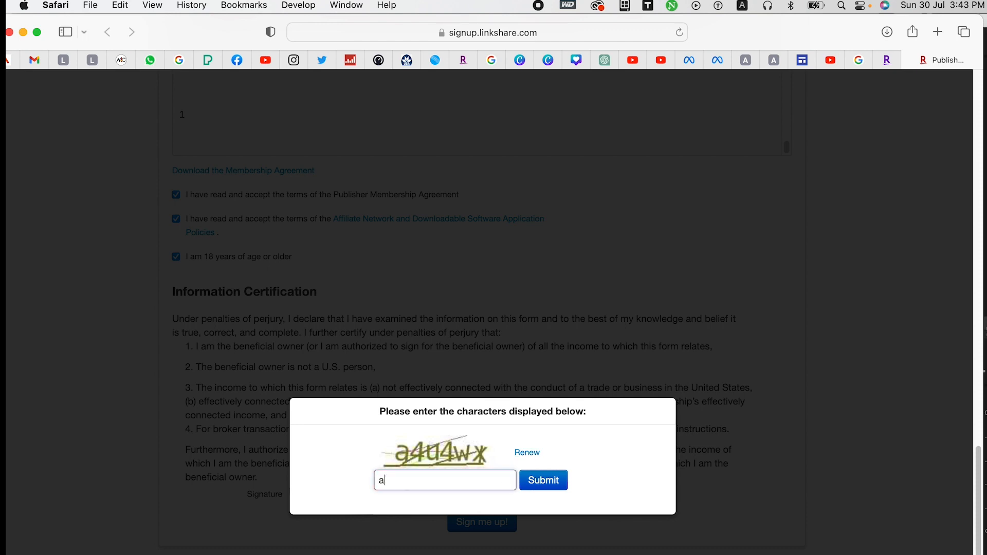
type("4u4wx")
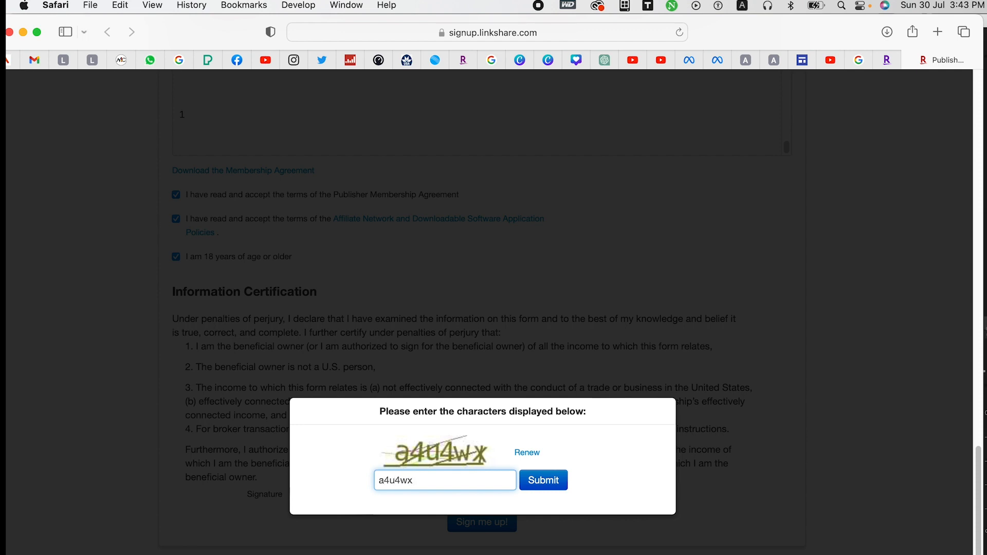
left_click(549, 483)
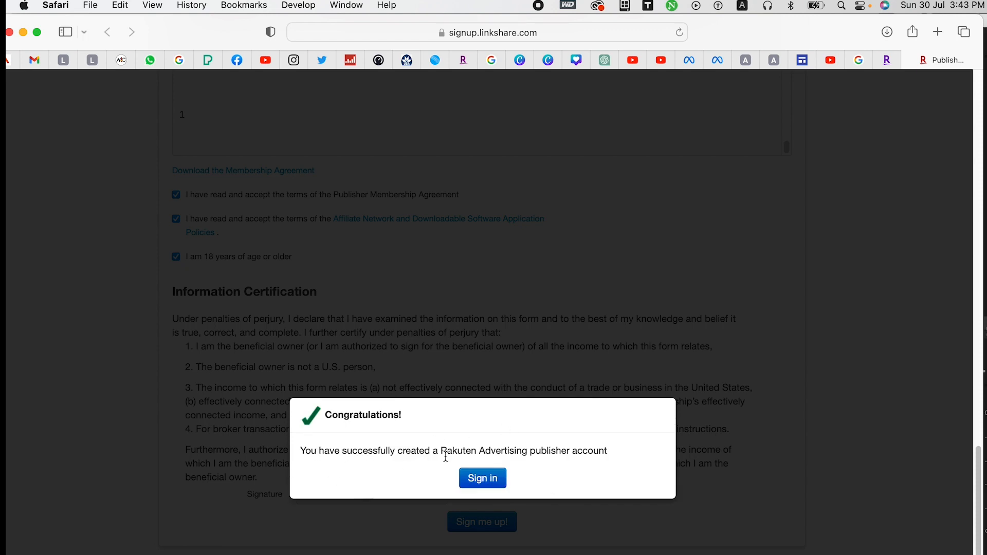
- Save the new account's password in Safari, then autofill the sign-in page with that saved login
left_click(499, 483)
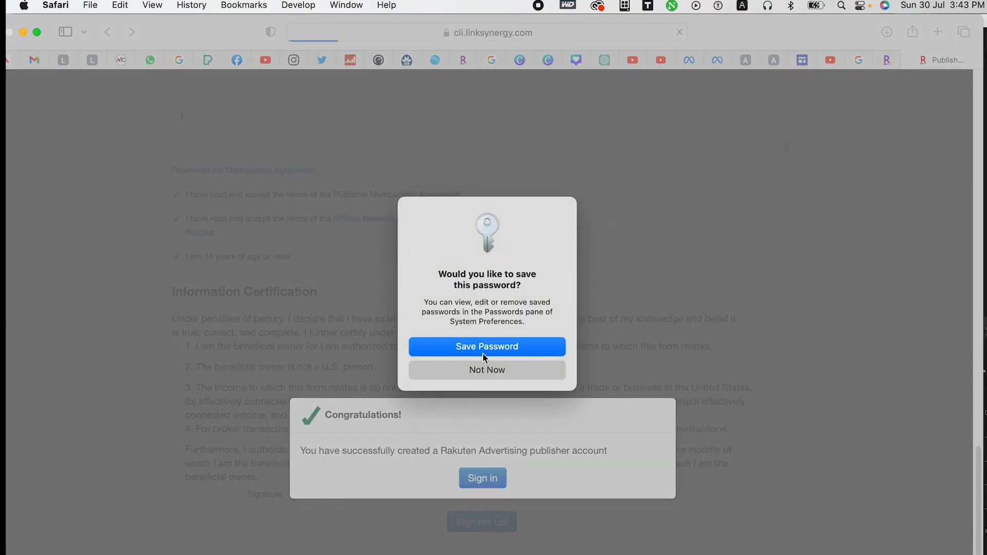
left_click(482, 349)
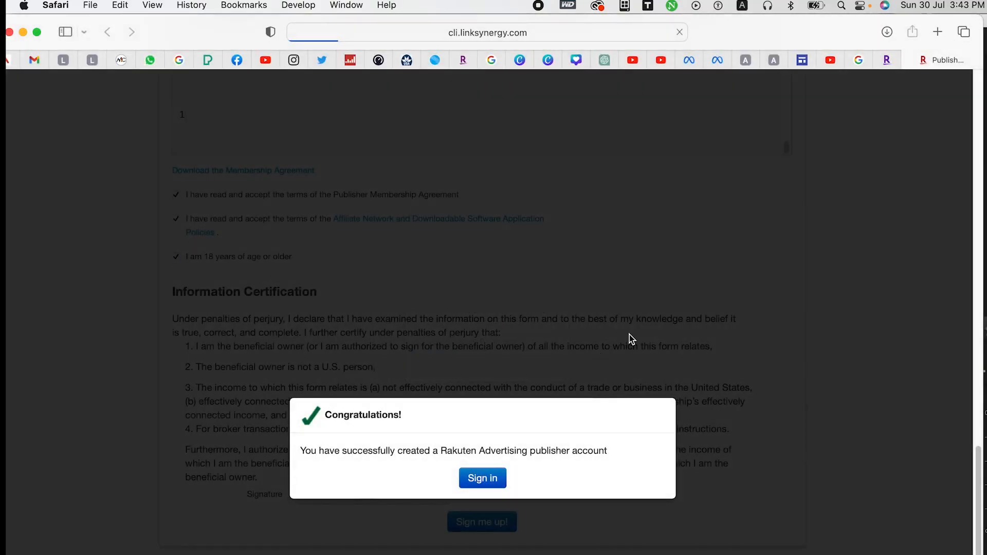
left_click(478, 481)
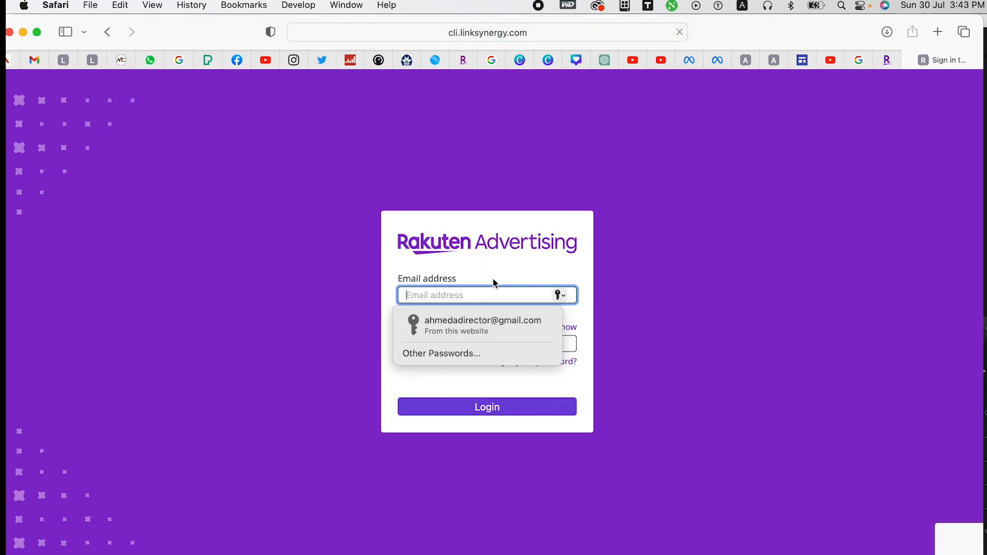
left_click(467, 332)
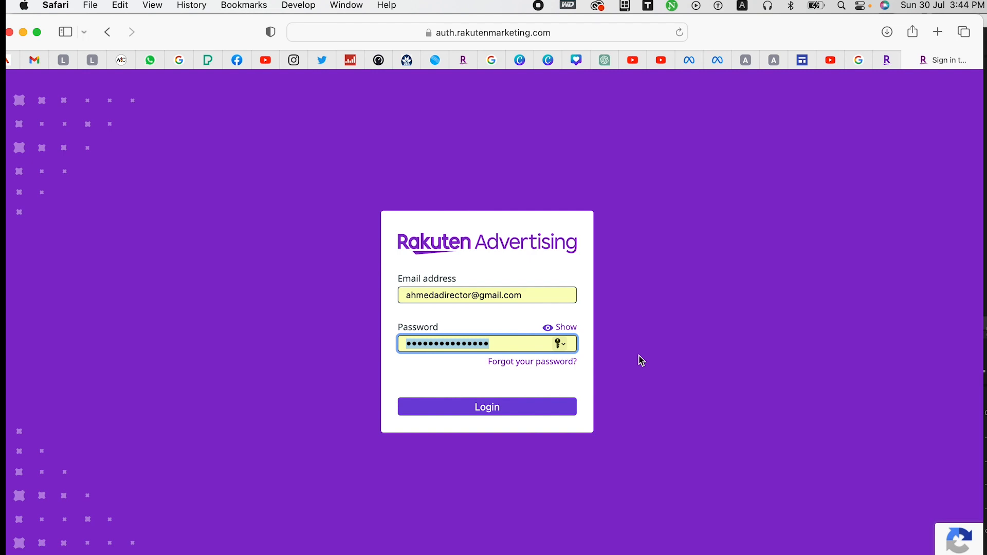
- Log in and close the welcome message with 'Don't show this anymore' ticked
left_click(497, 413)
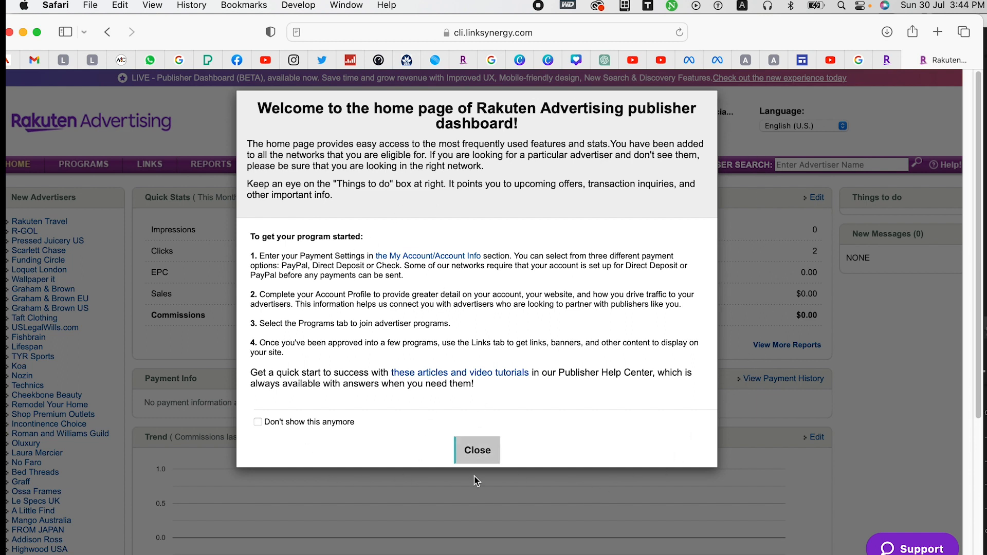
left_click(258, 422)
left_click(479, 456)
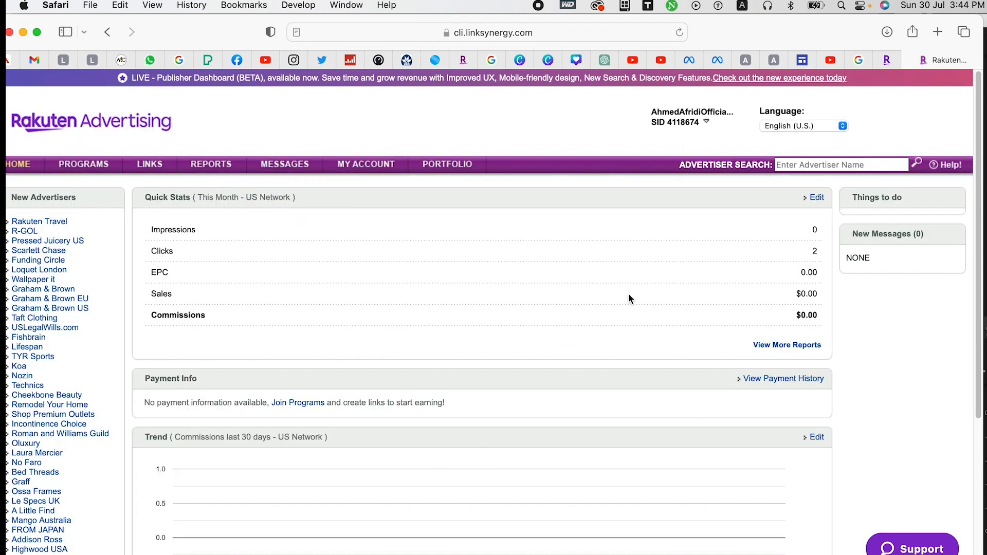
- Review the dashboard's Quick Stats: 0 impressions, 2 clicks and $0.00 commissions
mouse_move(629, 299)
left_click_drag(208, 28, 221, 28)
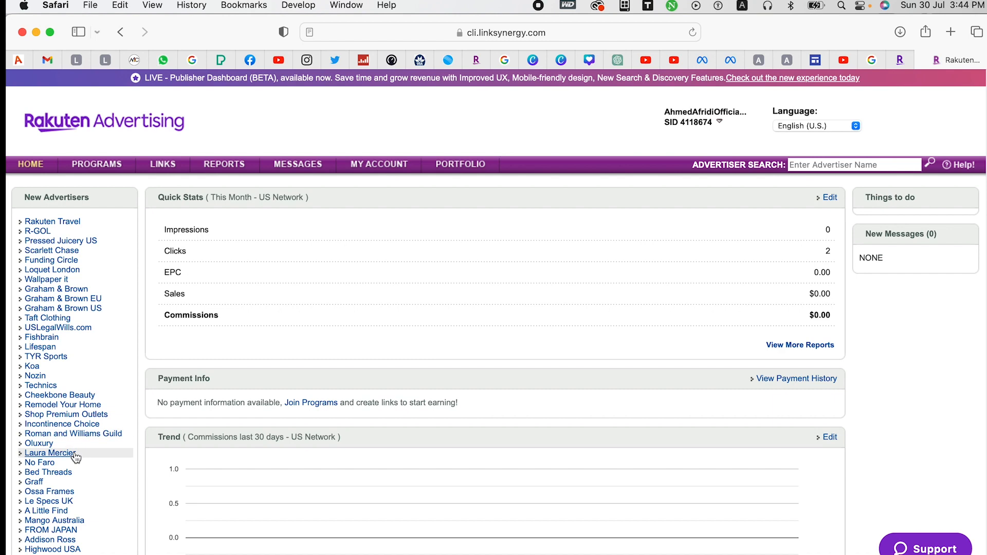
scroll(75, 451, "down", 3)
scroll(75, 452, "down", 2)
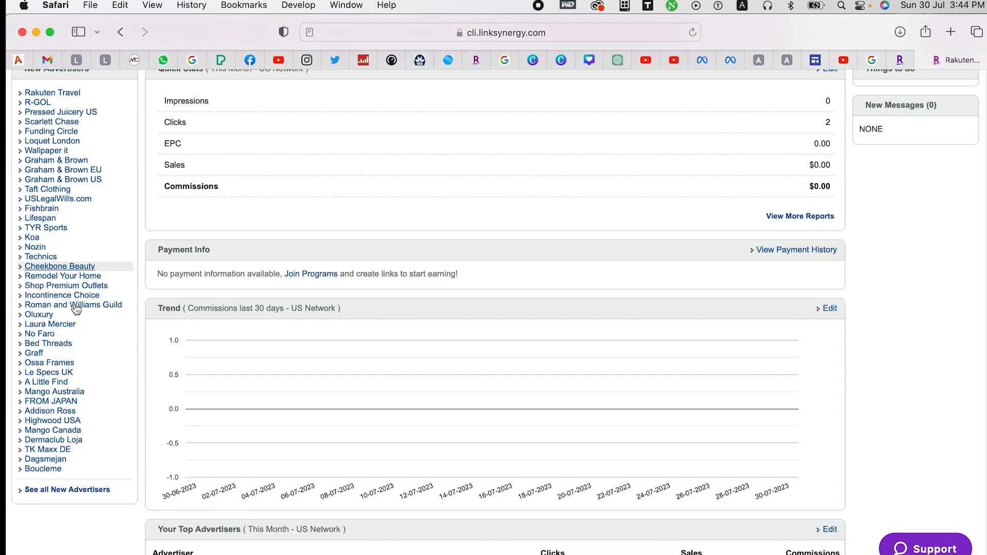
scroll(72, 346, "up", 5)
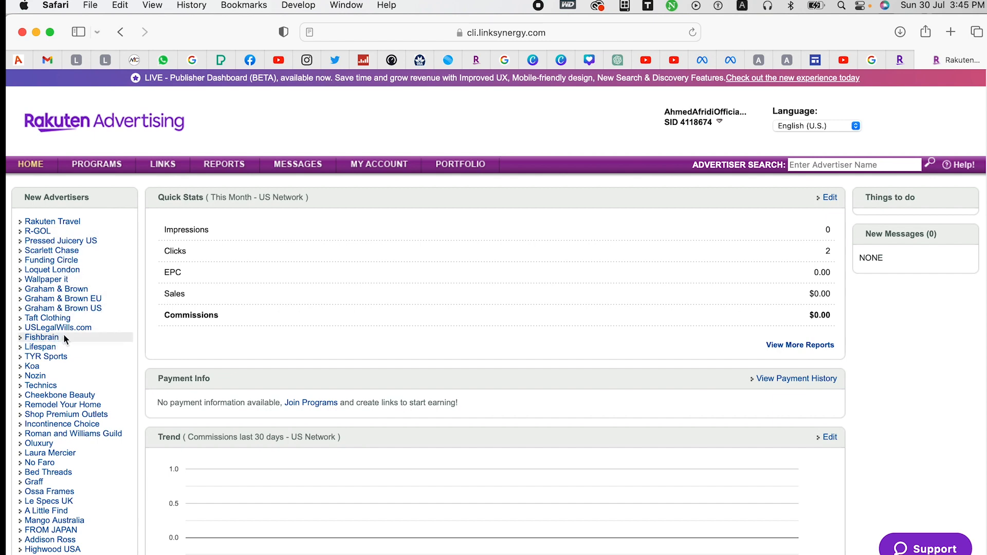
scroll(72, 453, "down", 3)
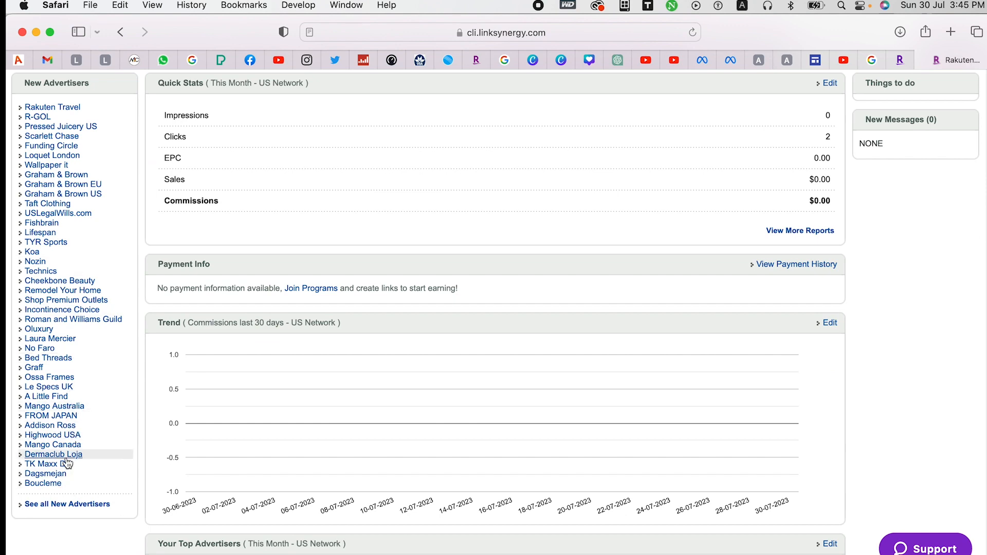
scroll(62, 387, "up", 3)
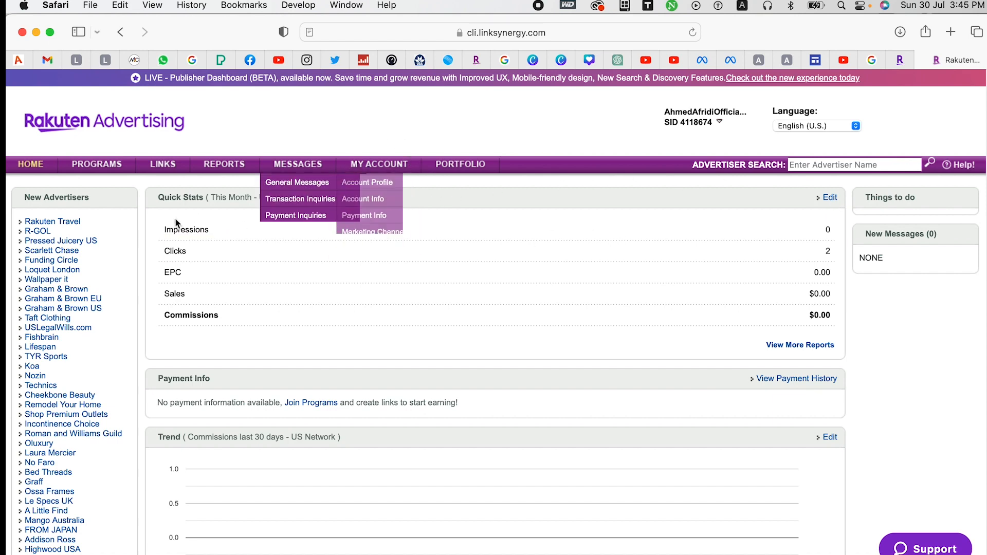
mouse_move(192, 230)
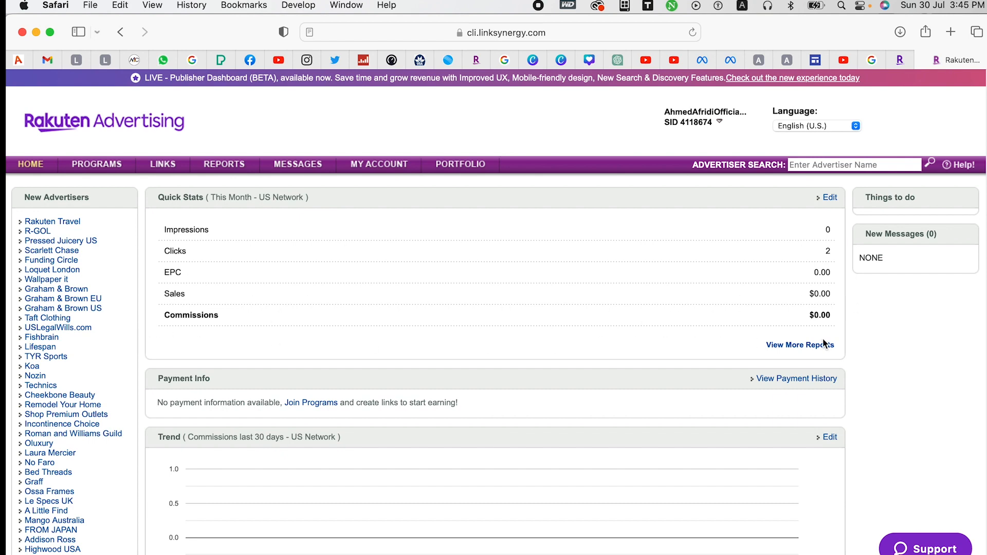
scroll(702, 324, "down", 4)
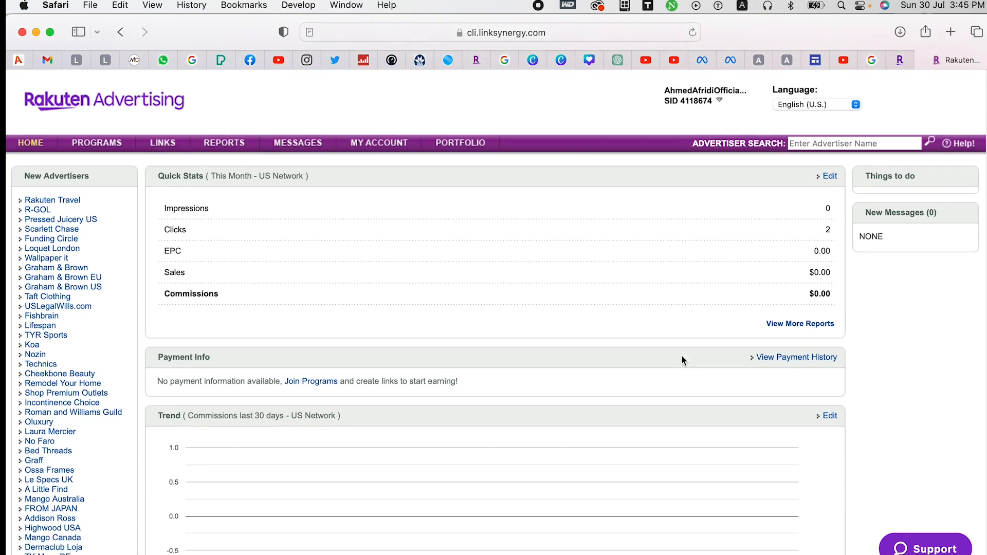
scroll(681, 360, "down", 3)
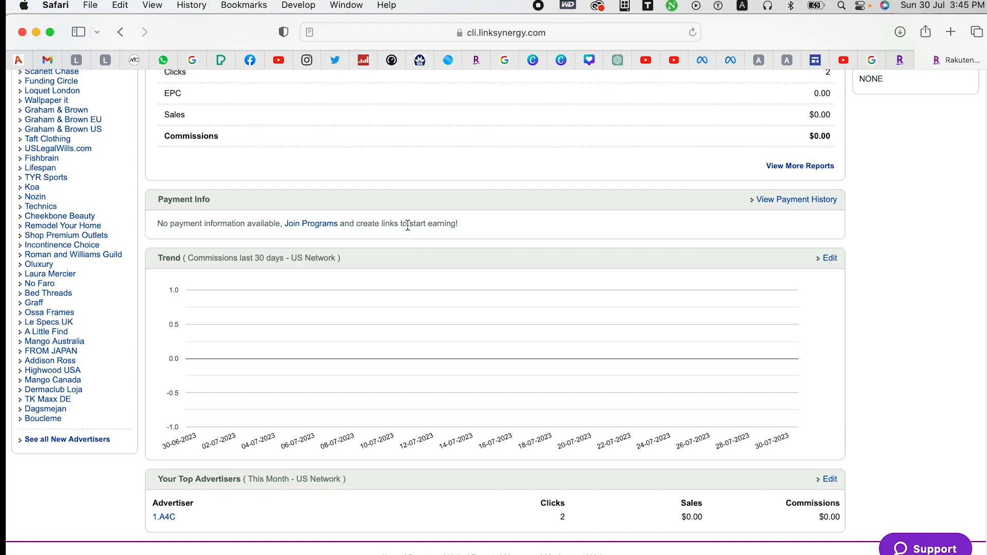
scroll(616, 245, "up", 5)
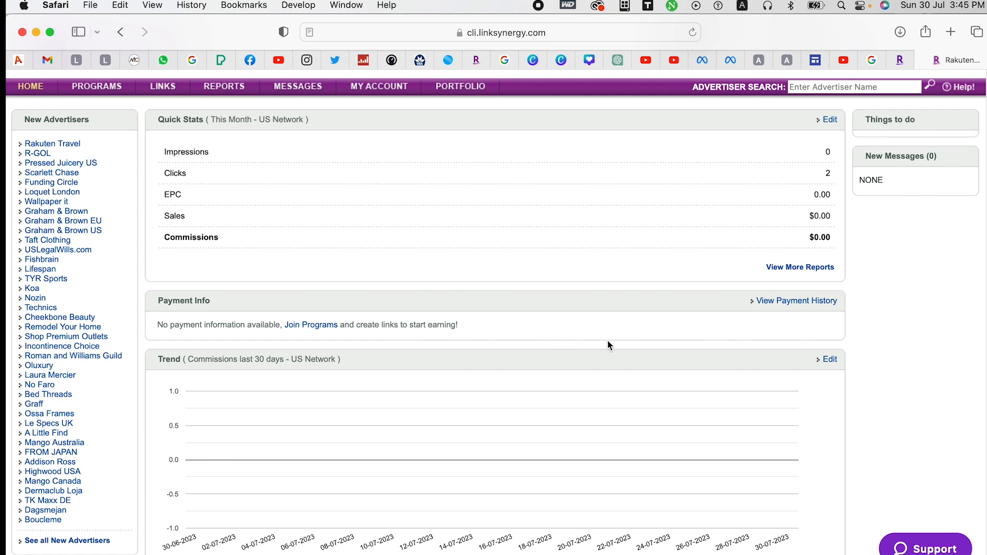
scroll(570, 320, "down", 1)
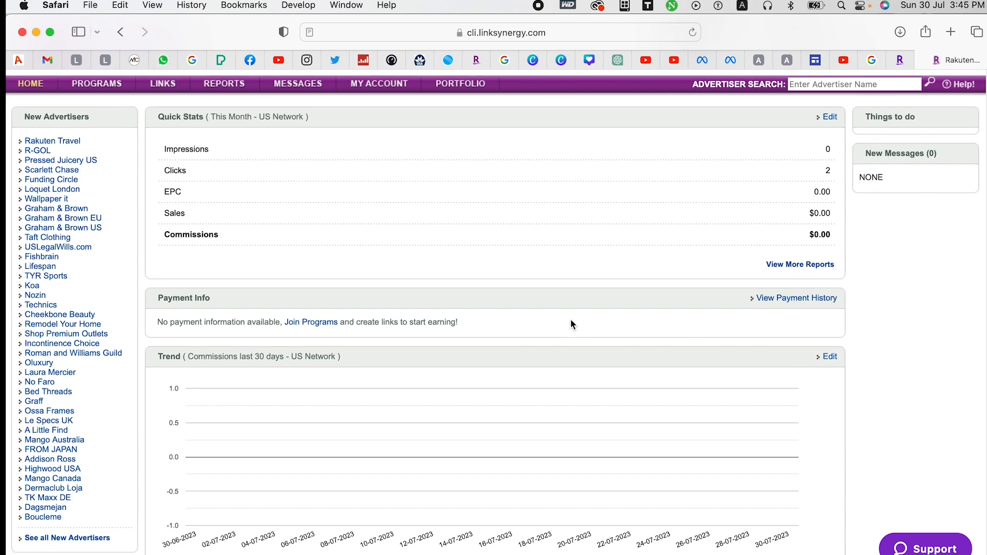
scroll(570, 318, "down", 5)
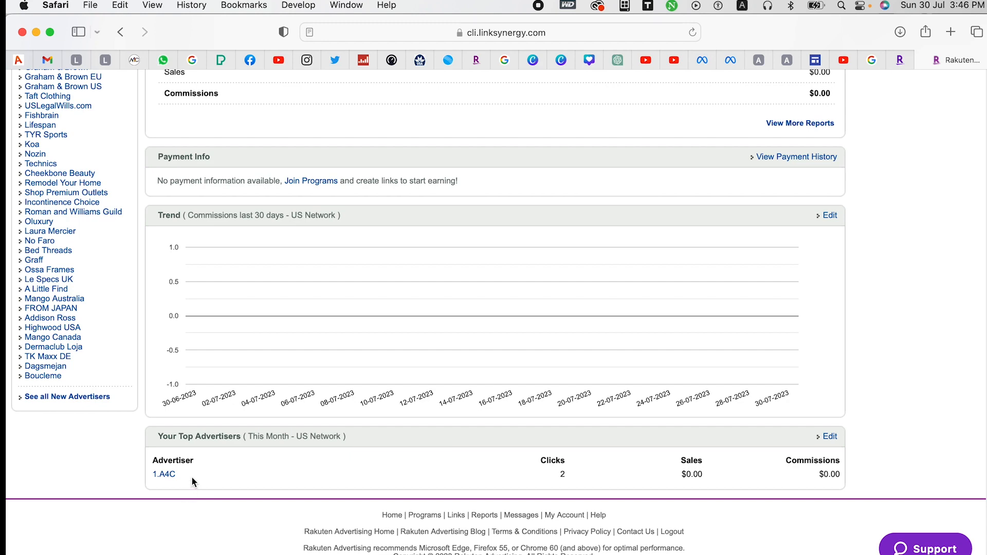
scroll(199, 525, "up", 8)
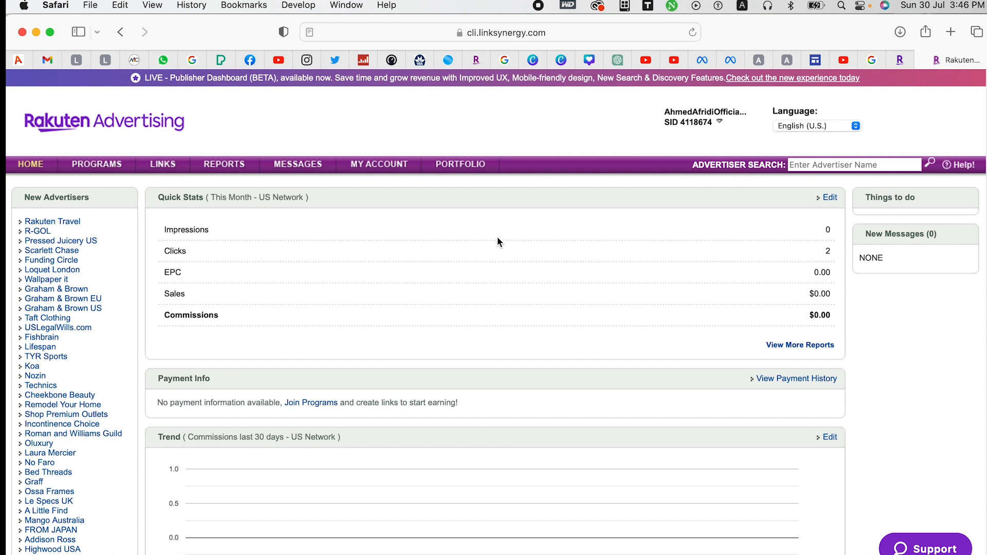
left_click(30, 165)
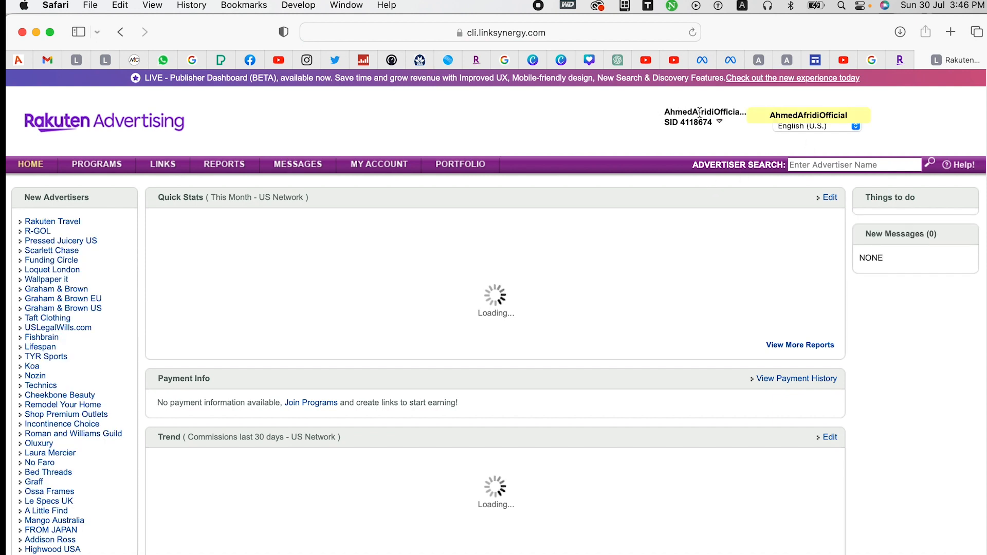
left_click(720, 126)
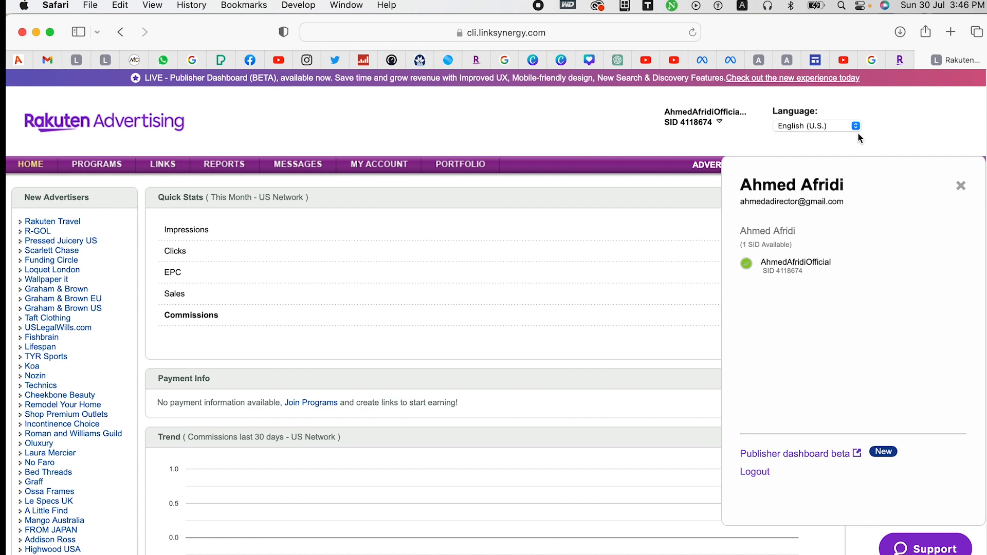
left_click(960, 186)
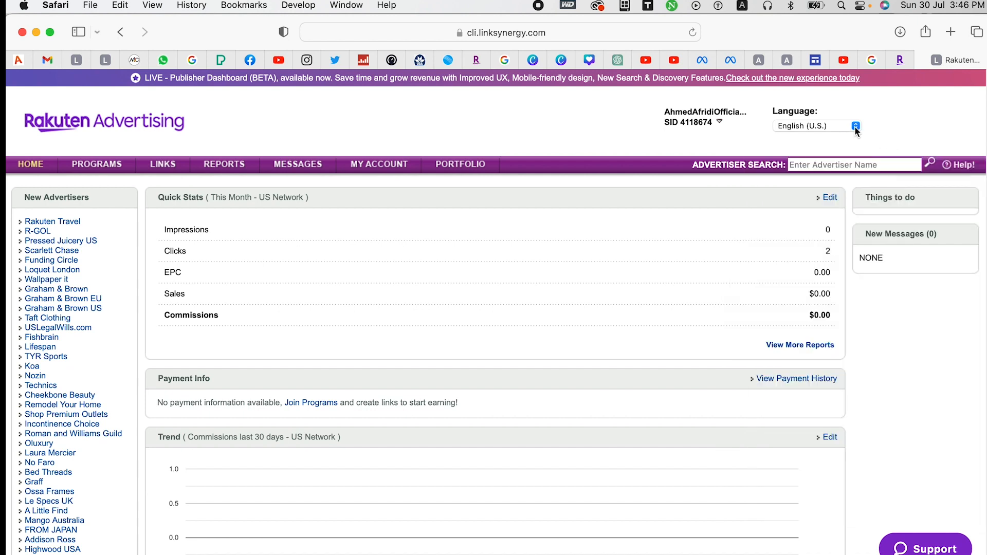
left_click(854, 126)
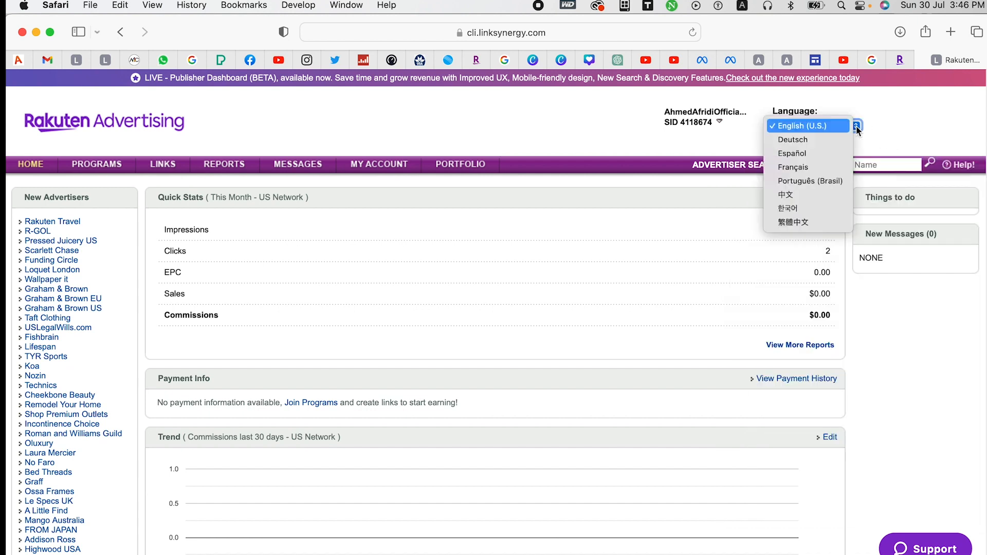
left_click(816, 142)
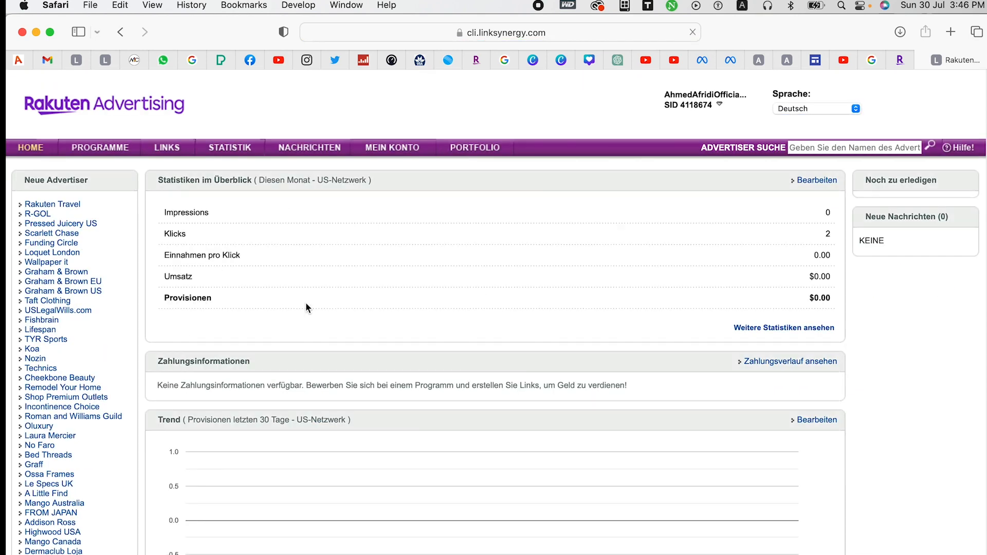
left_click(856, 109)
left_click(792, 93)
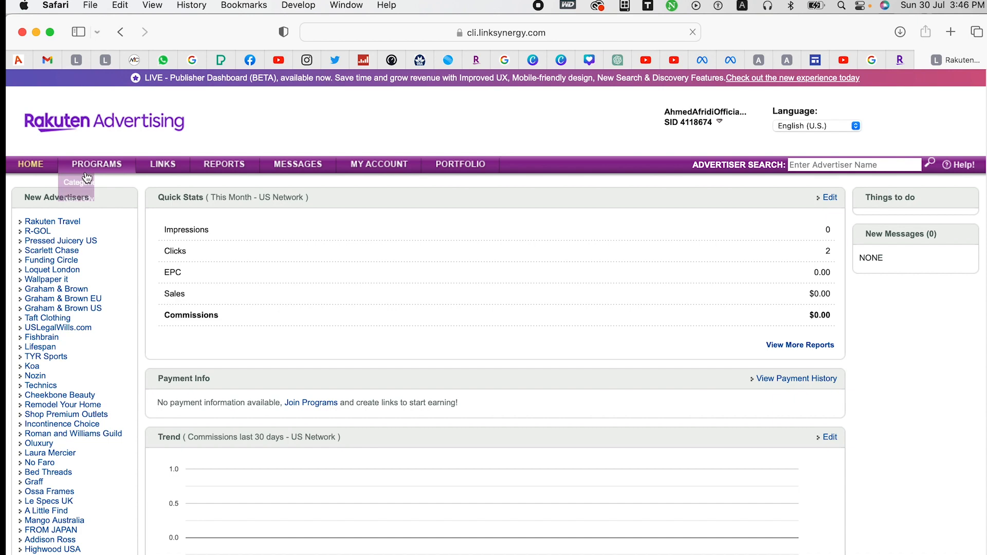
- Choose Categories from the PROGRAMS menu to list advertiser categories
mouse_move(98, 169)
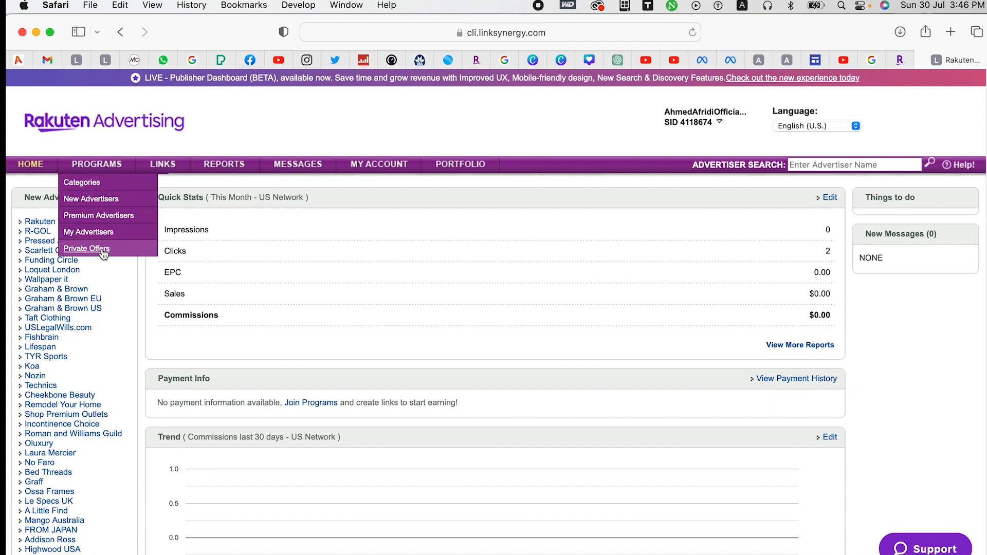
left_click(90, 183)
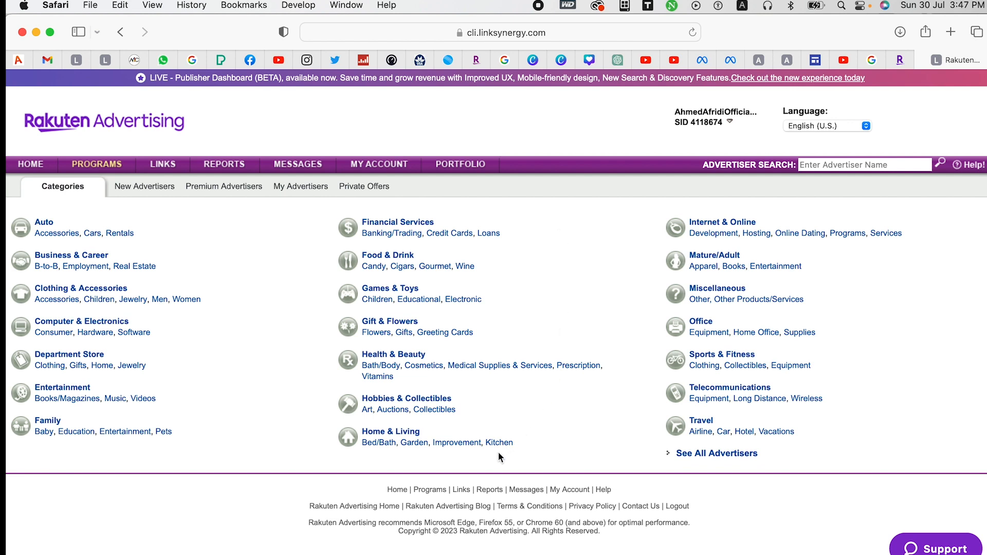
left_click(410, 360)
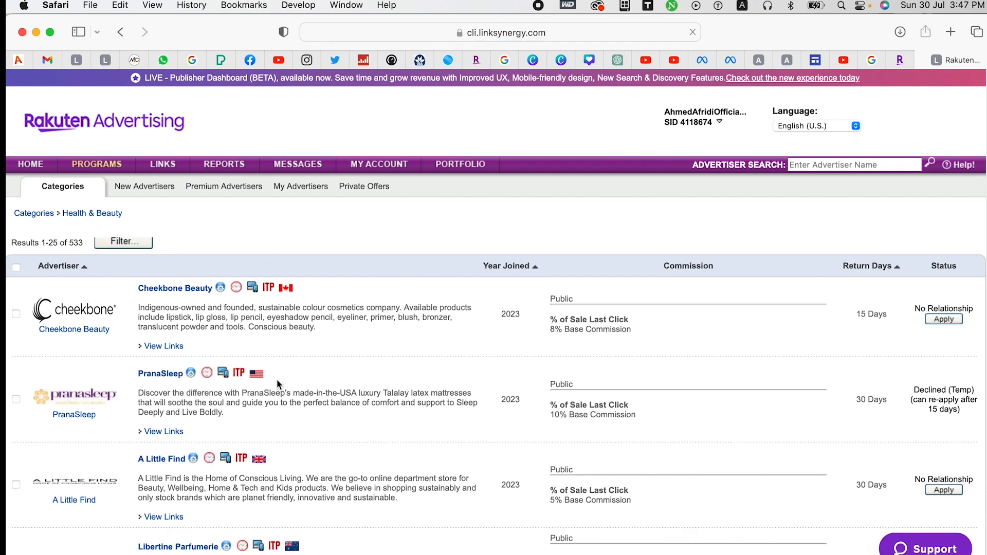
scroll(296, 493, "down", 7)
scroll(299, 490, "up", 7)
left_click_drag(84, 243, 68, 243)
scroll(261, 436, "down", 5)
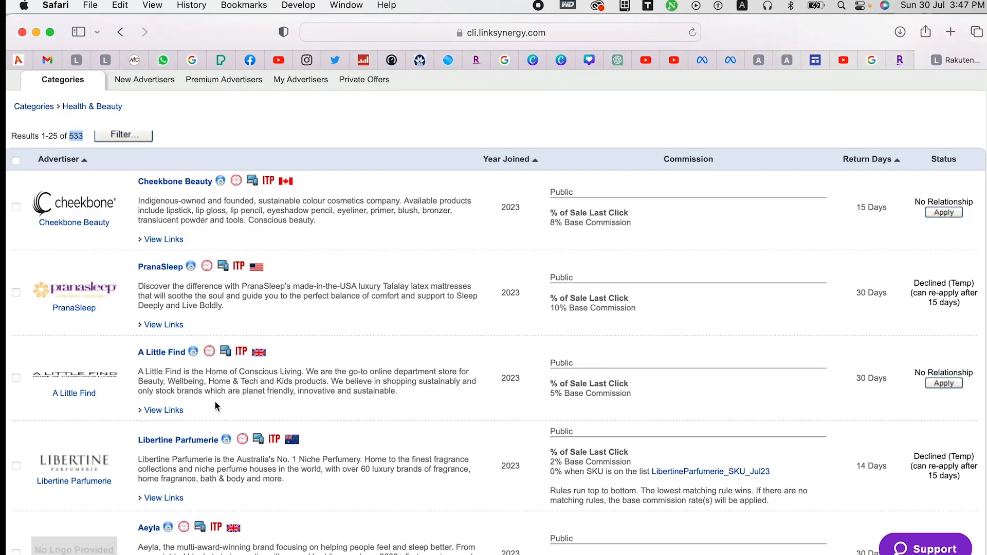
scroll(335, 440, "down", 4)
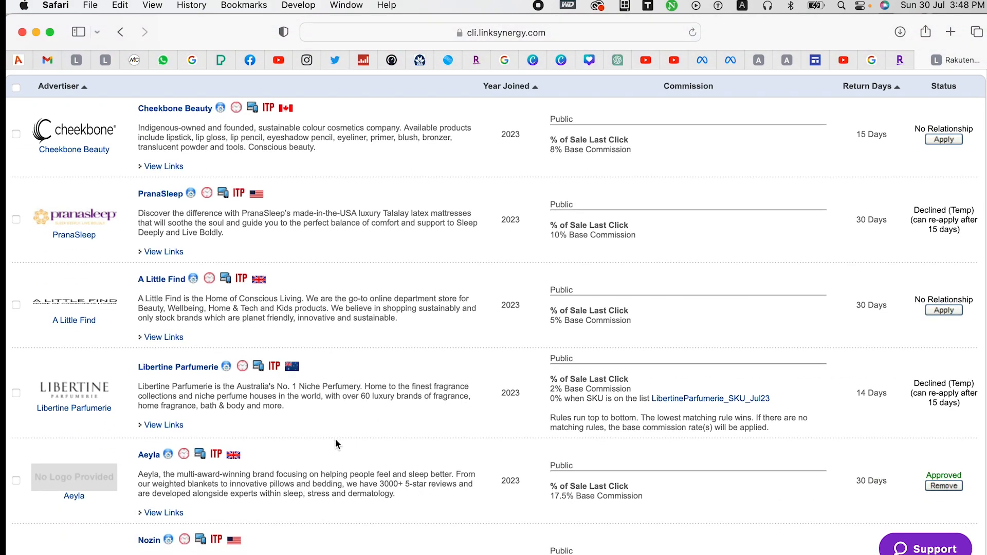
scroll(334, 440, "up", 9)
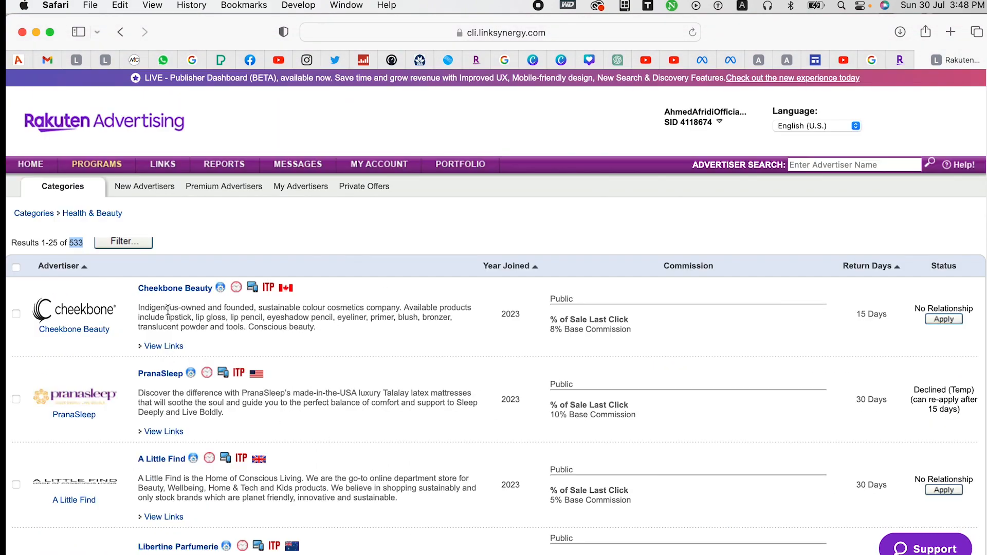
left_click_drag(122, 284, 180, 301)
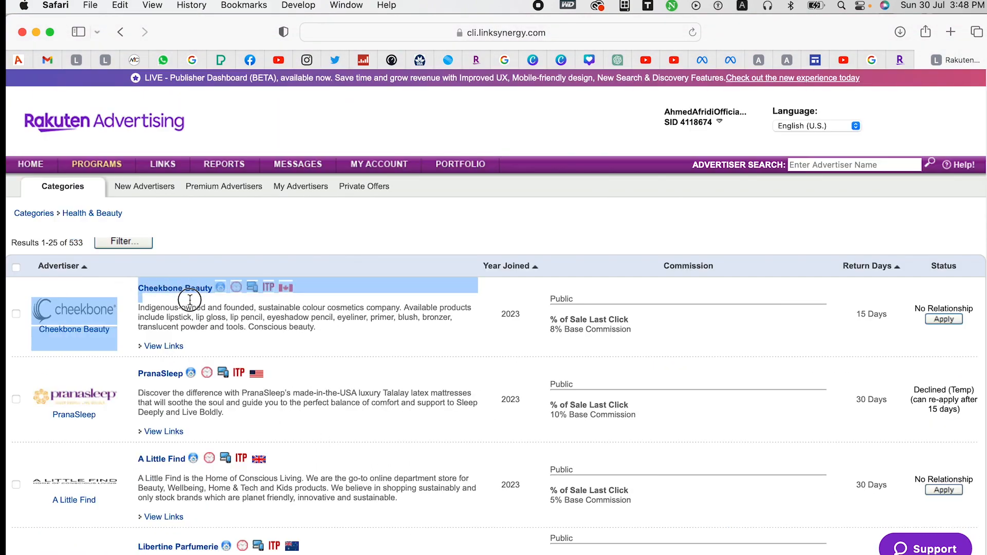
left_click(360, 294)
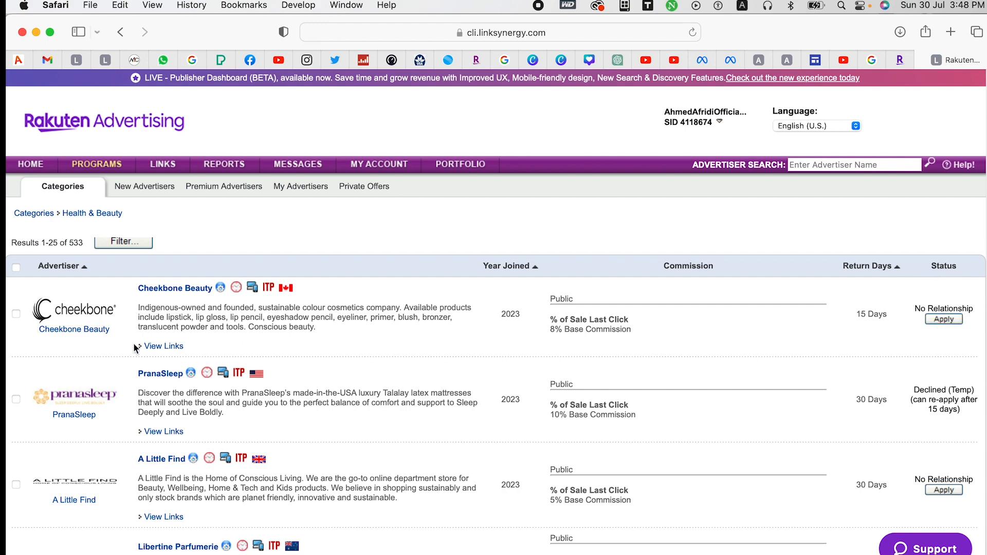
scroll(293, 421, "down", 3)
scroll(295, 420, "down", 5)
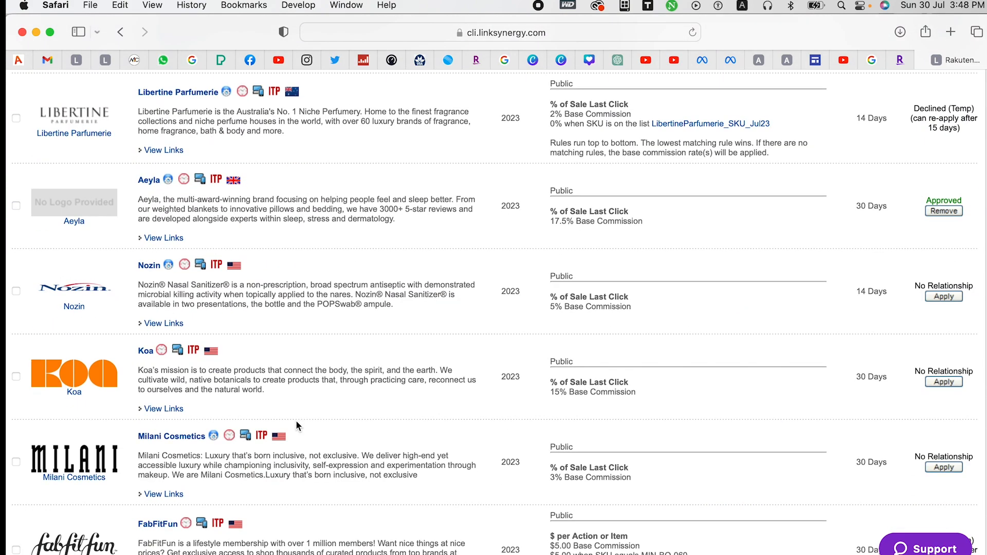
scroll(296, 421, "up", 10)
scroll(295, 421, "down", 12)
scroll(295, 421, "down", 4)
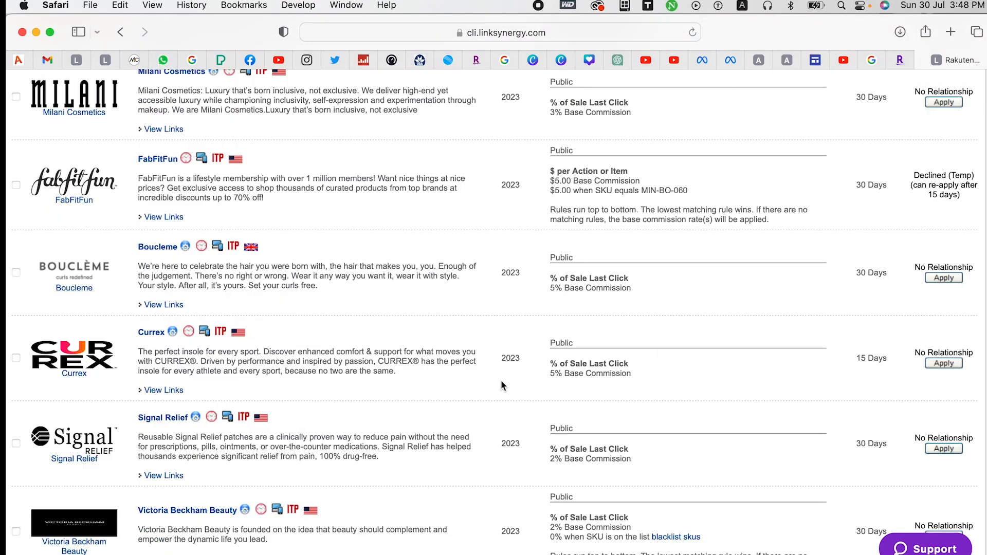
scroll(331, 412, "up", 12)
scroll(232, 148, "down", 1)
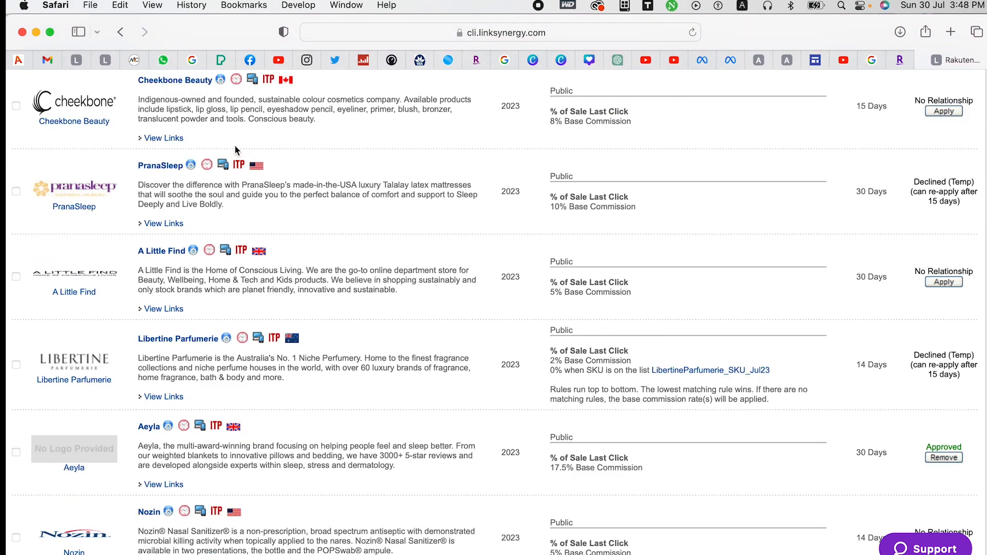
scroll(308, 196, "up", 5)
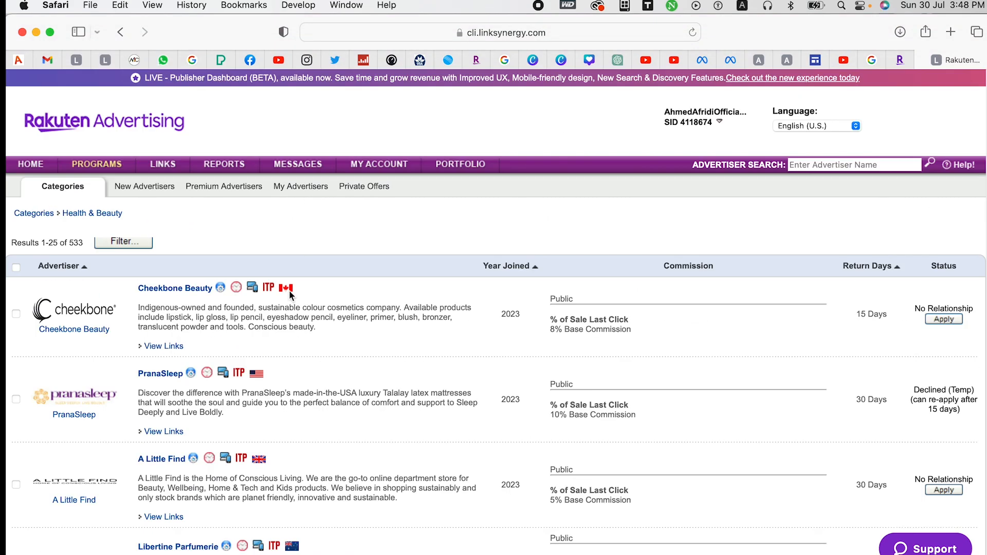
scroll(290, 292, "down", 3)
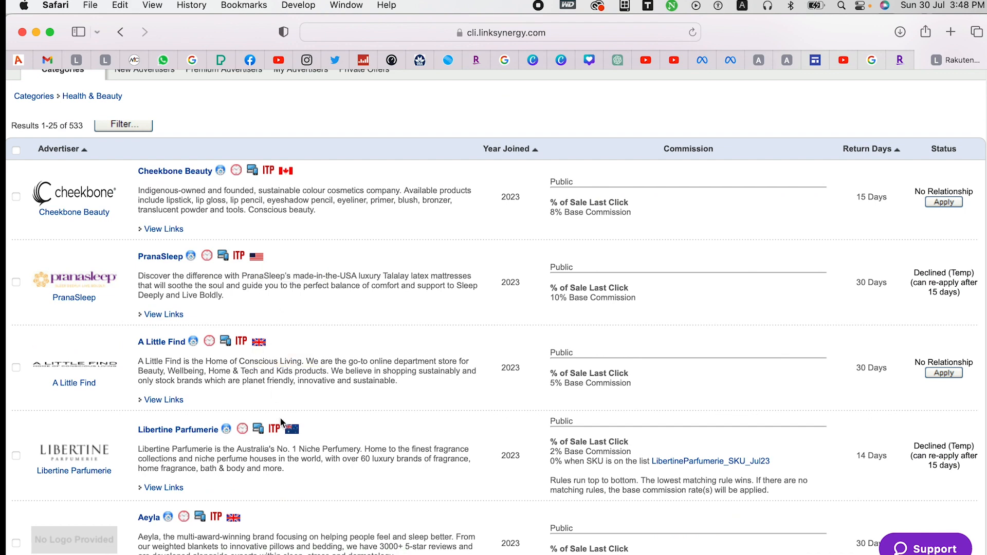
scroll(293, 436, "down", 5)
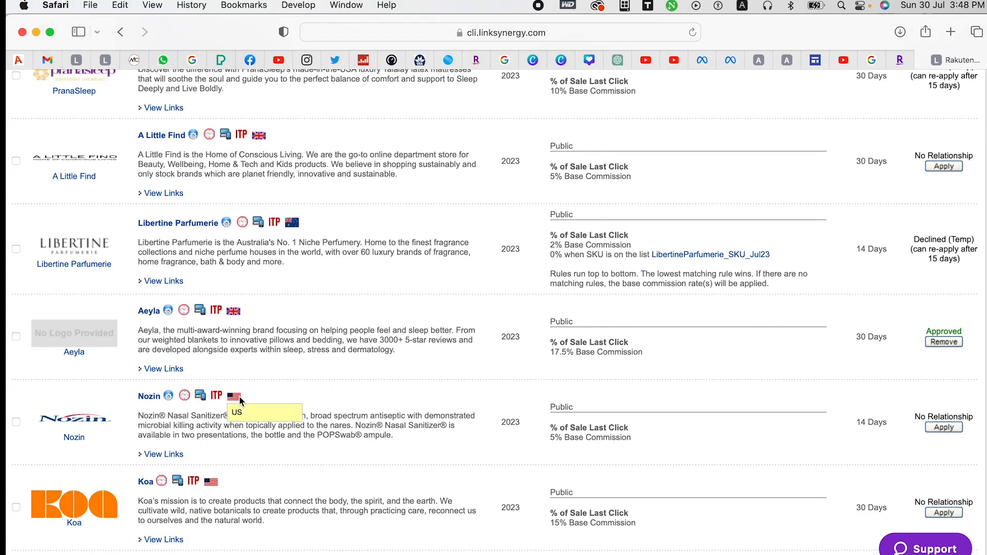
scroll(344, 430, "down", 8)
scroll(344, 430, "down", 2)
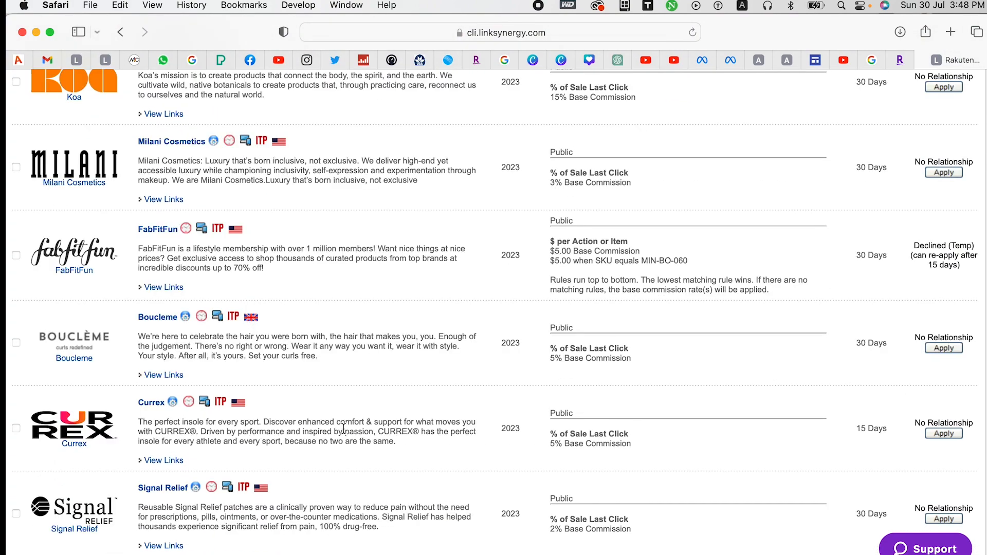
scroll(344, 430, "up", 15)
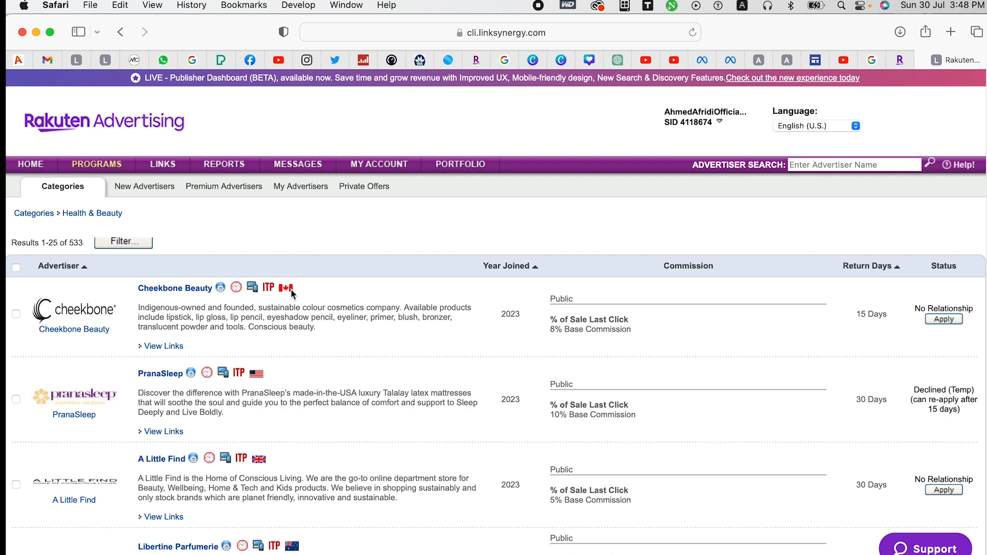
mouse_move(292, 294)
scroll(283, 443, "down", 1)
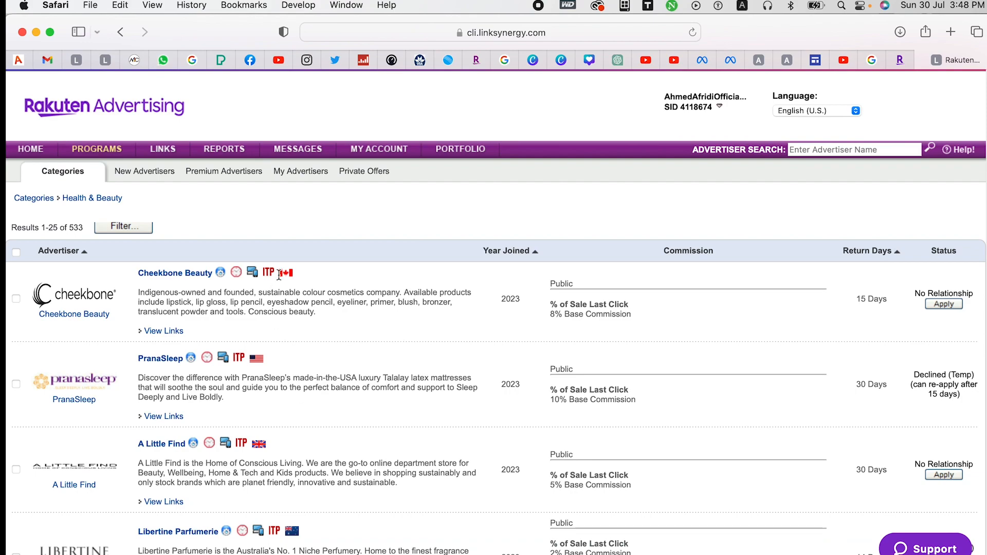
scroll(296, 466, "down", 10)
scroll(295, 466, "up", 12)
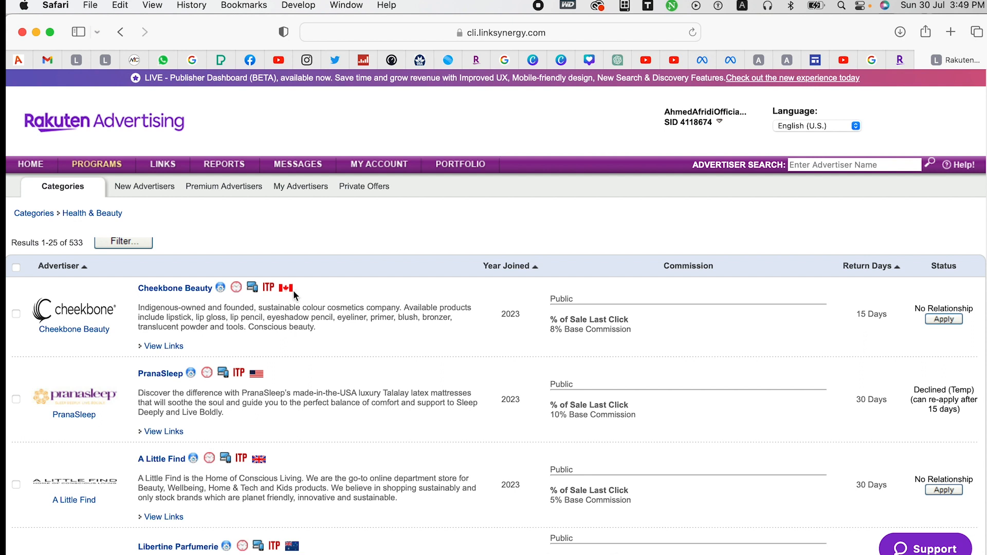
- Open Cheekbone Beauty's program and review its advertiser information, offers and link types
left_click(169, 347)
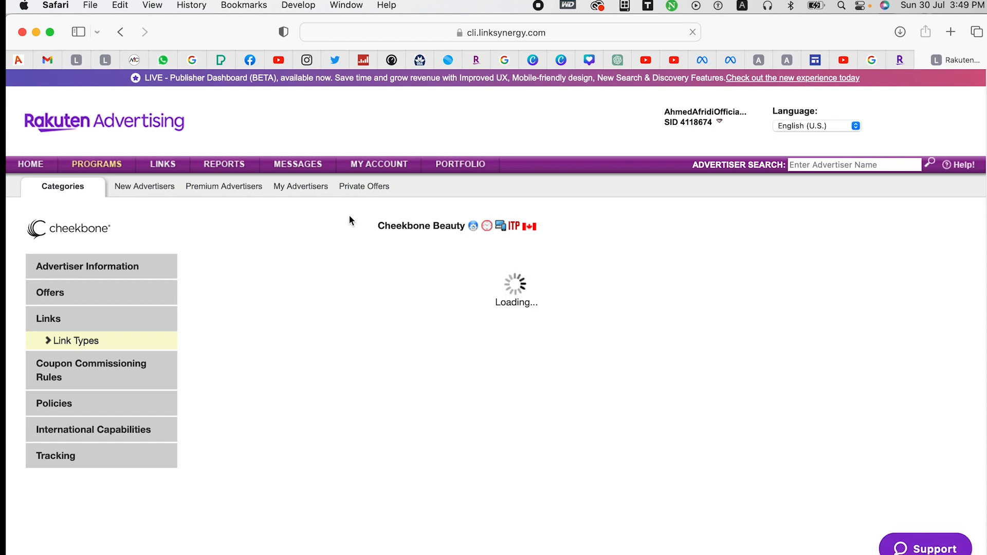
left_click(110, 270)
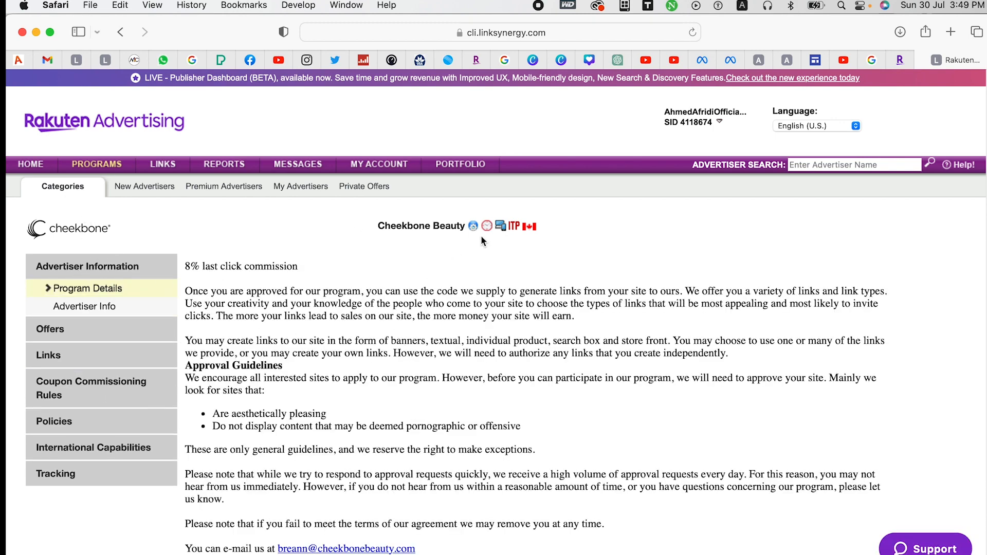
scroll(477, 391, "down", 3)
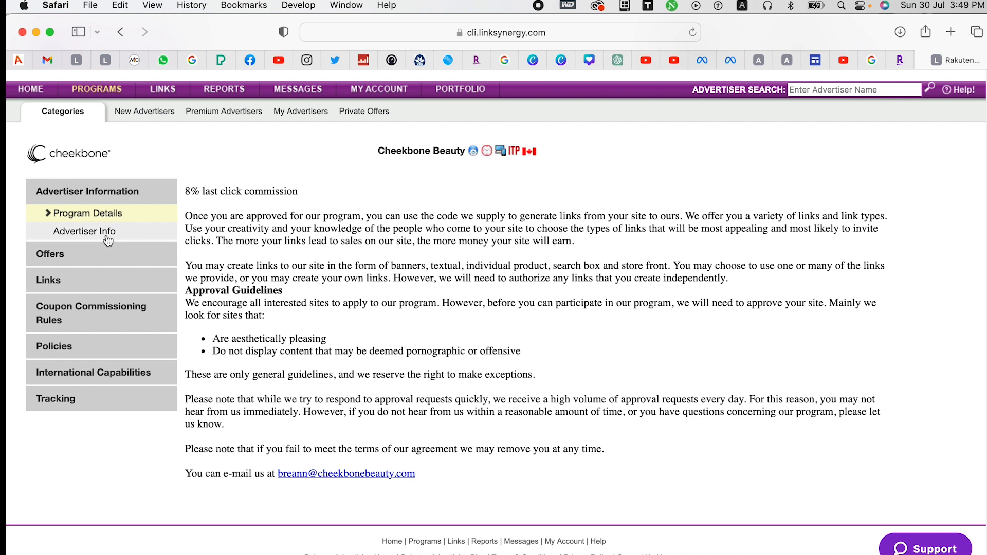
left_click(50, 254)
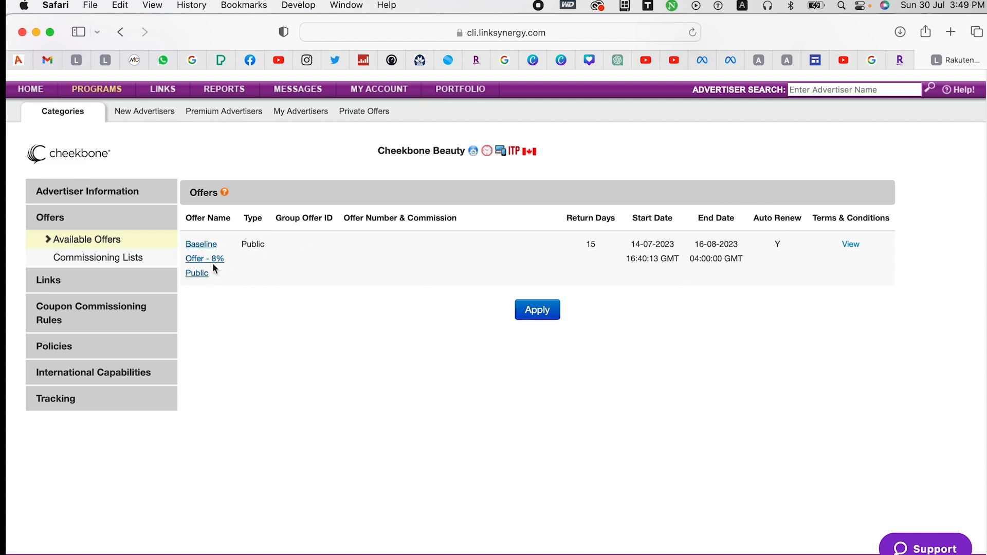
left_click(98, 285)
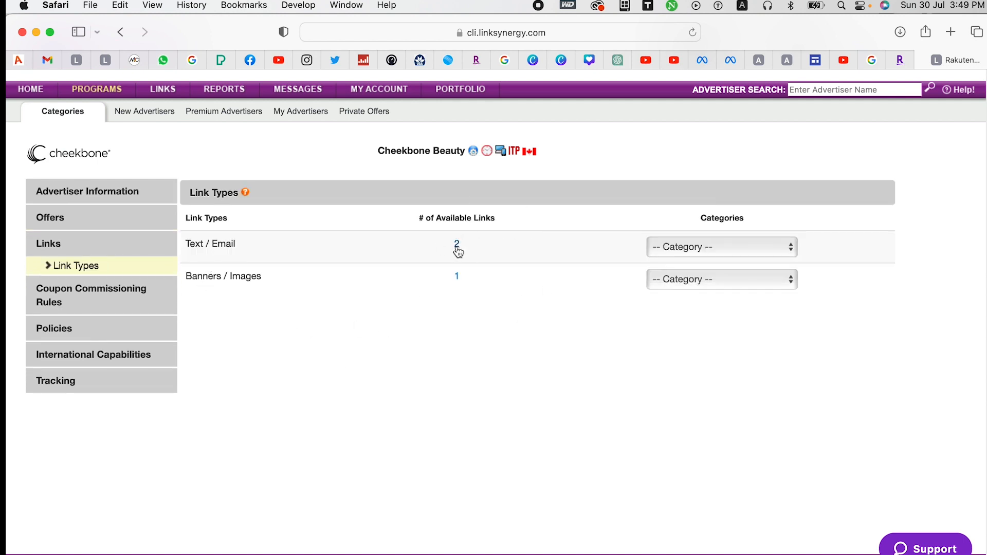
left_click(712, 252)
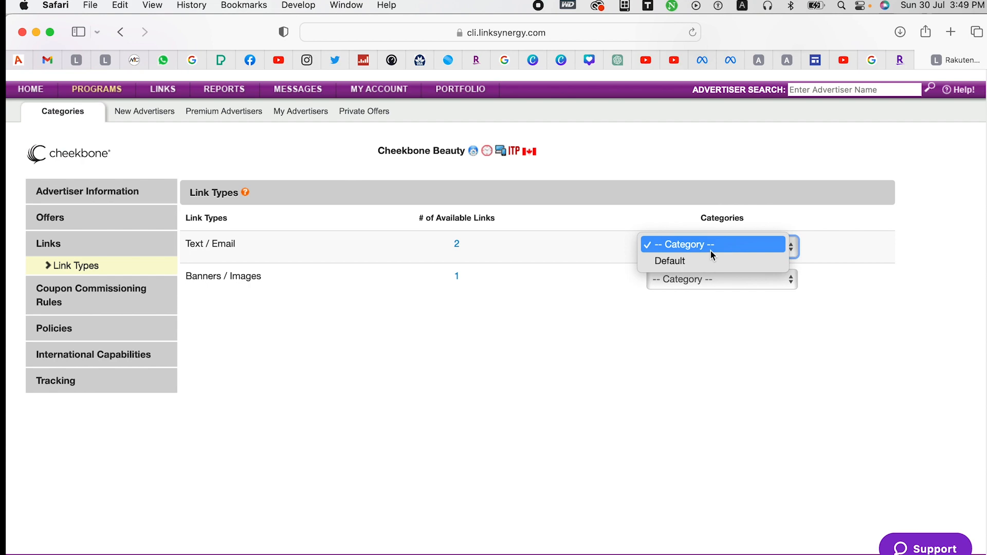
left_click(457, 244)
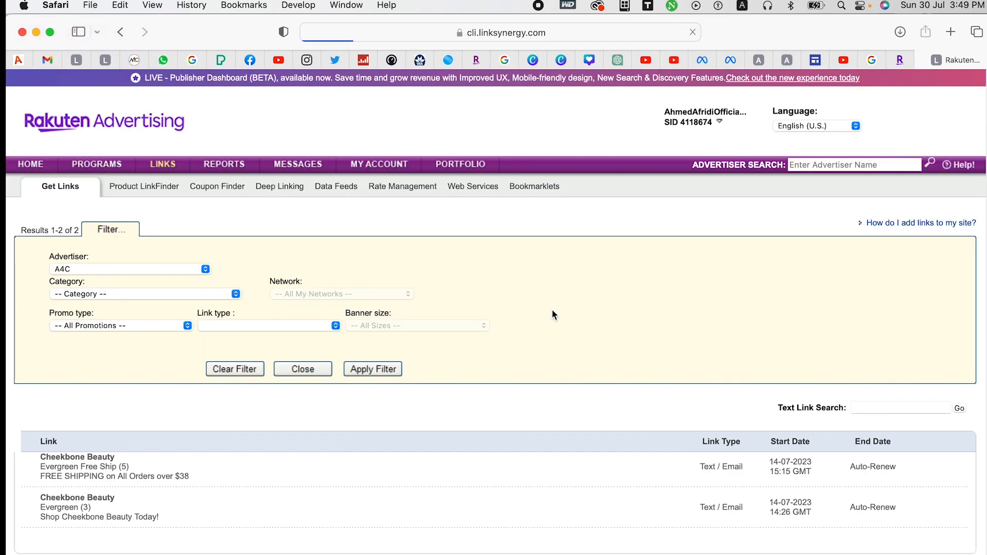
scroll(452, 407, "down", 3)
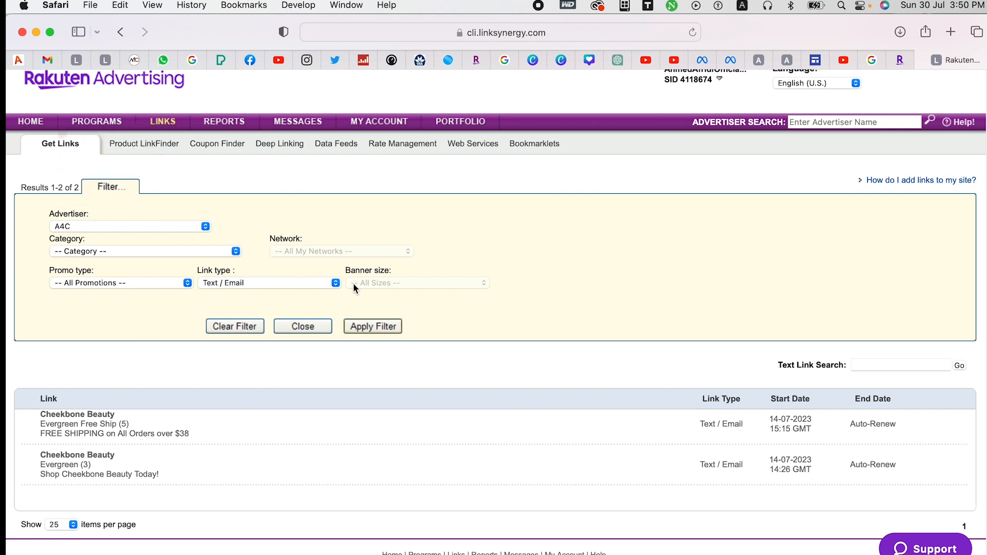
left_click(120, 32)
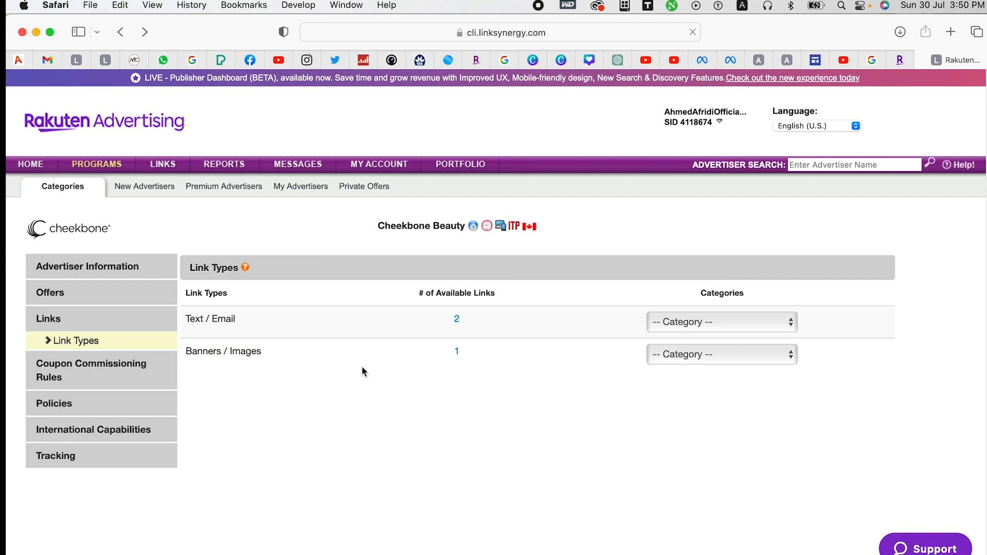
scroll(123, 406, "down", 2)
- Review Cheekbone Beauty's coupon commissioning rules, policies and transaction tracking
left_click(88, 296)
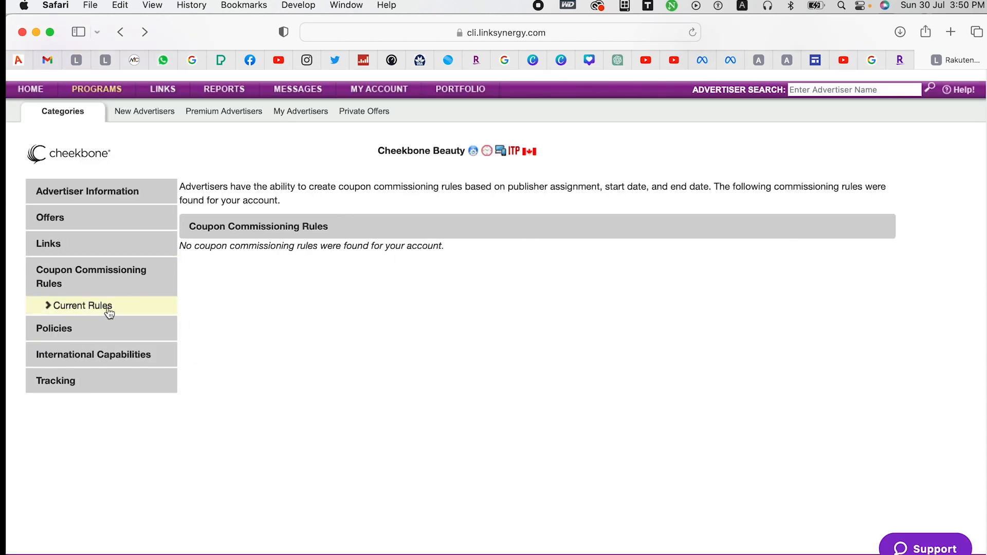
left_click(105, 330)
left_click(111, 468)
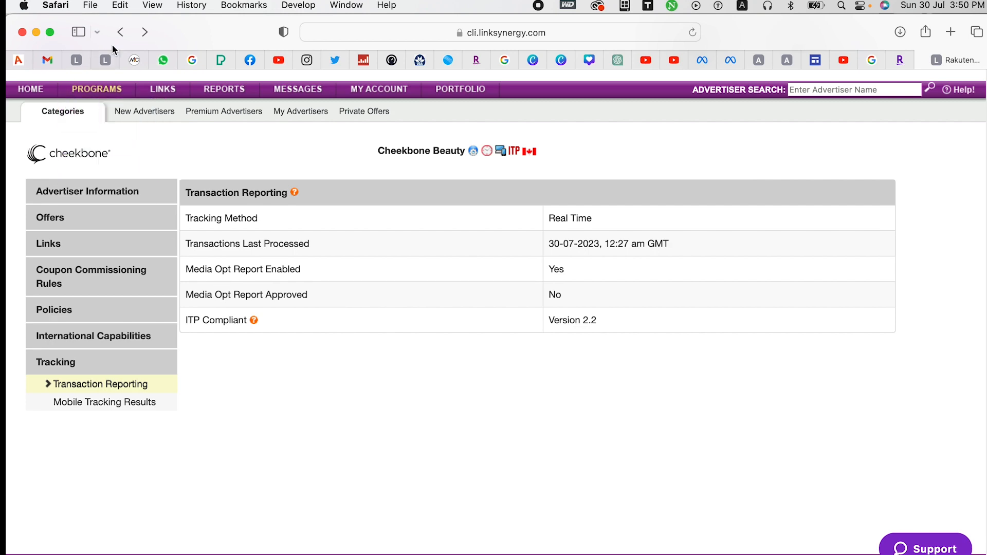
- Reopen Cheekbone Beauty from the Health & Beauty list, copy its name, and open a new tab
left_click(127, 39)
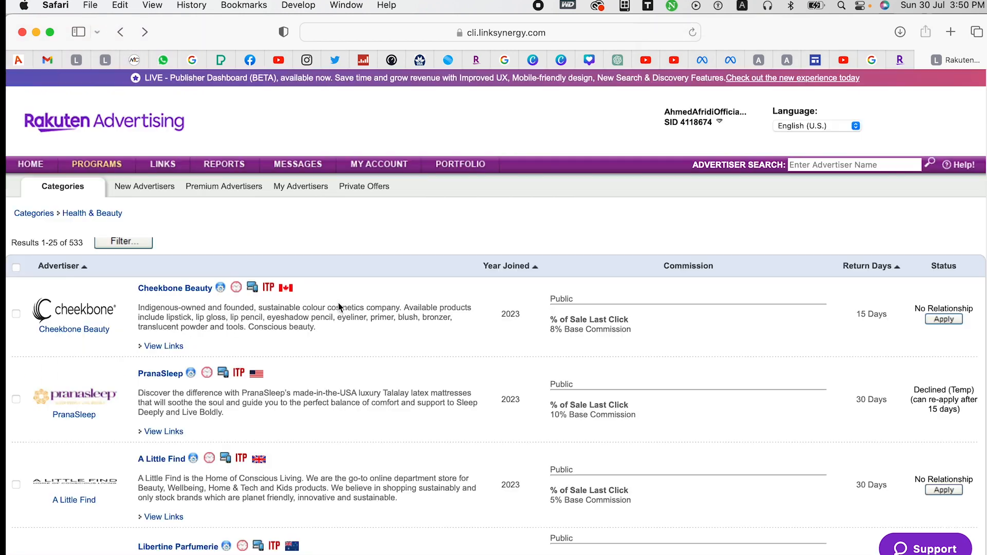
left_click(168, 289)
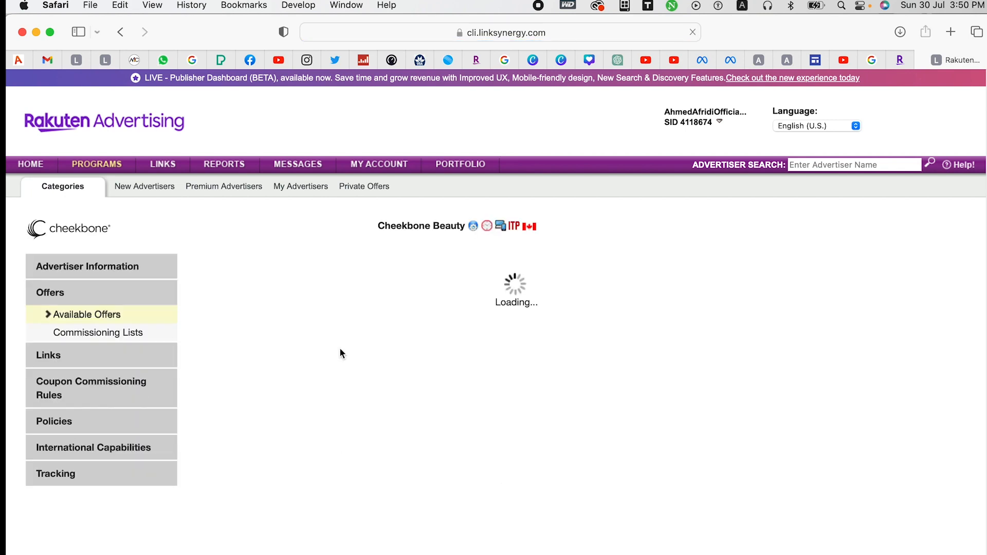
left_click_drag(379, 225, 467, 226)
key("super+c")
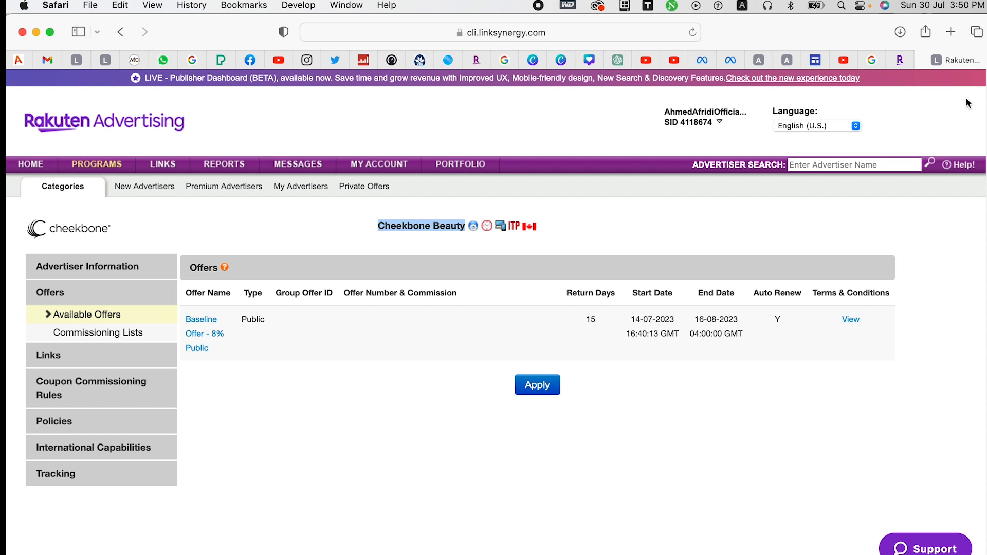
left_click(948, 38)
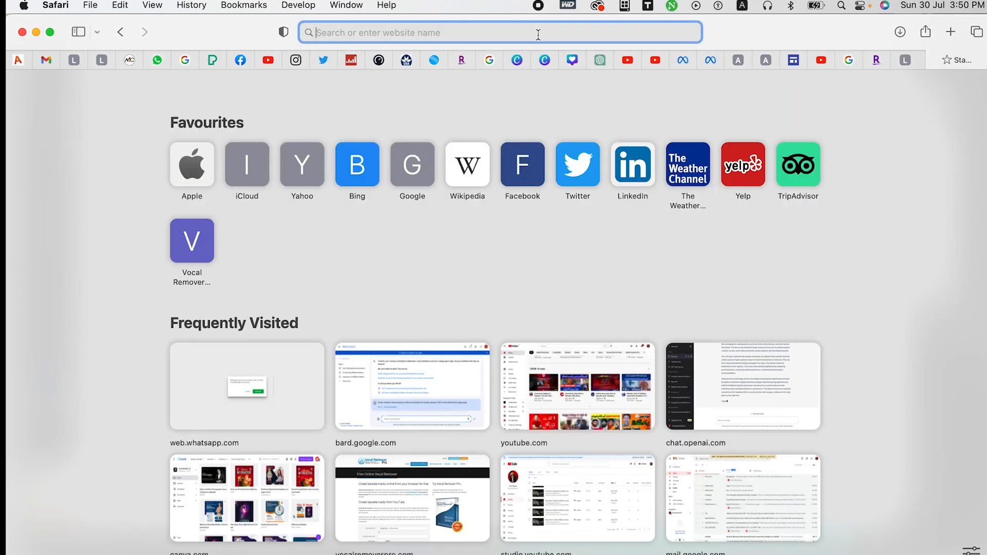
- Search Google for 'Cheekbone Beauty' and open cheekbonebeauty.com from the results
key("super+v")
key("Return")
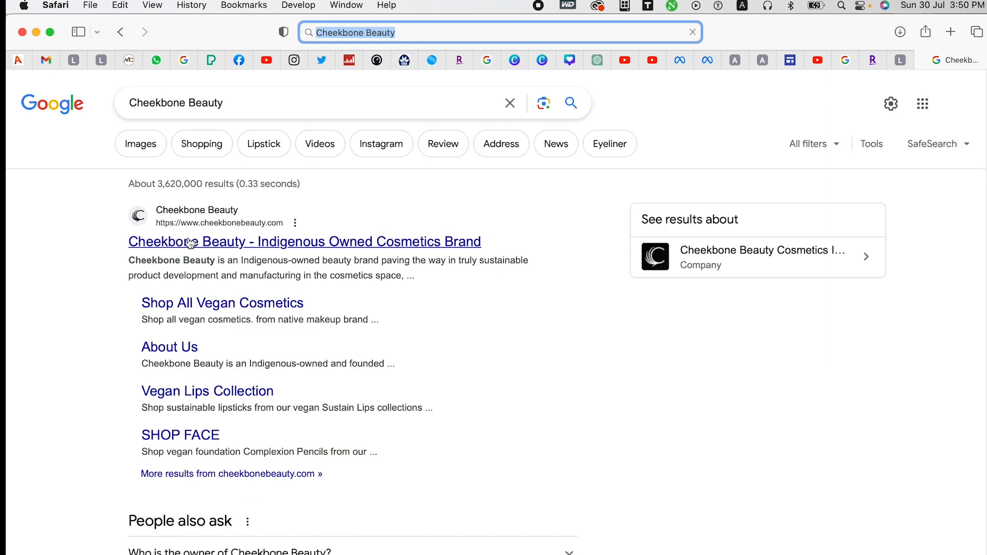
left_click(315, 247)
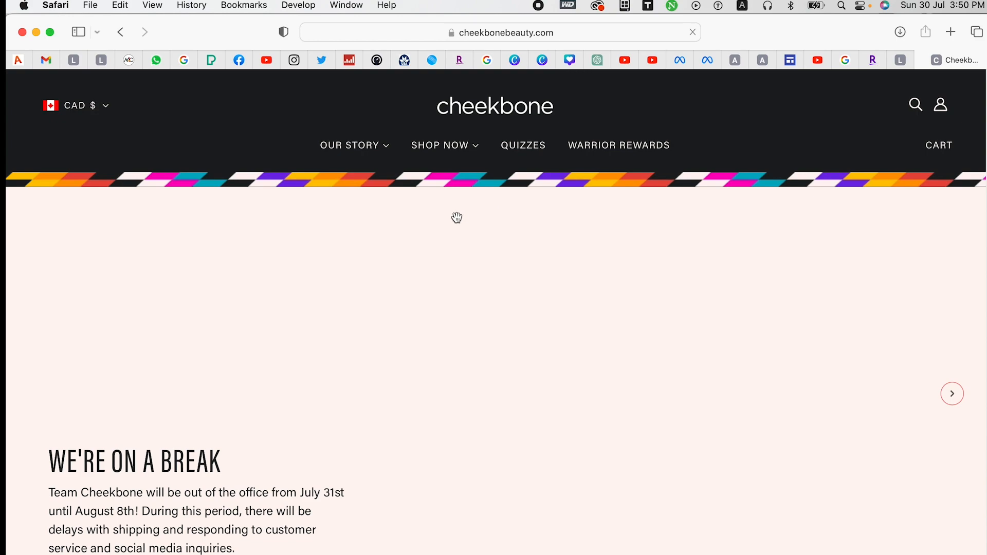
- Scroll the Cheekbone Beauty home page and browse the SHOP EYES collection
scroll(568, 363, "down", 2)
scroll(567, 360, "down", 1)
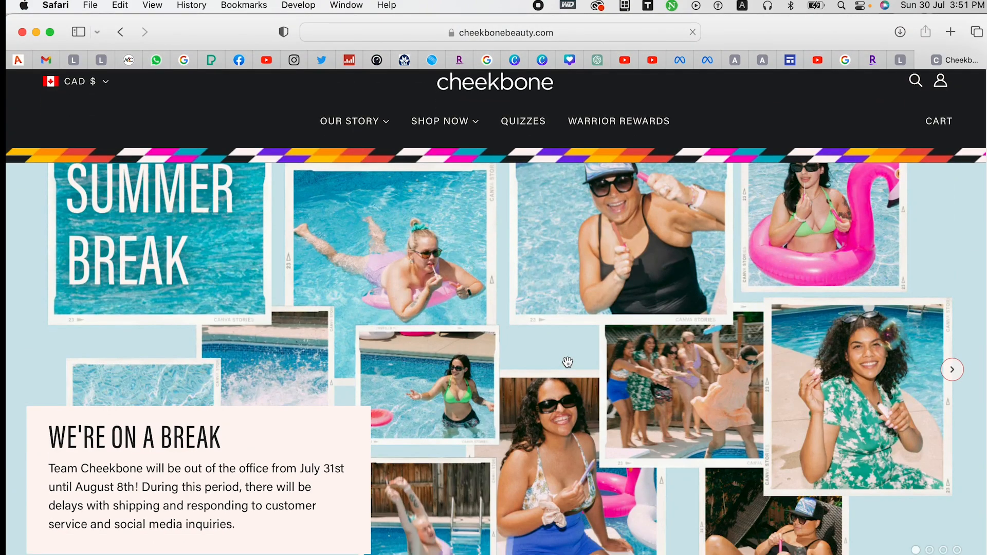
scroll(566, 360, "down", 6)
scroll(456, 350, "up", 6)
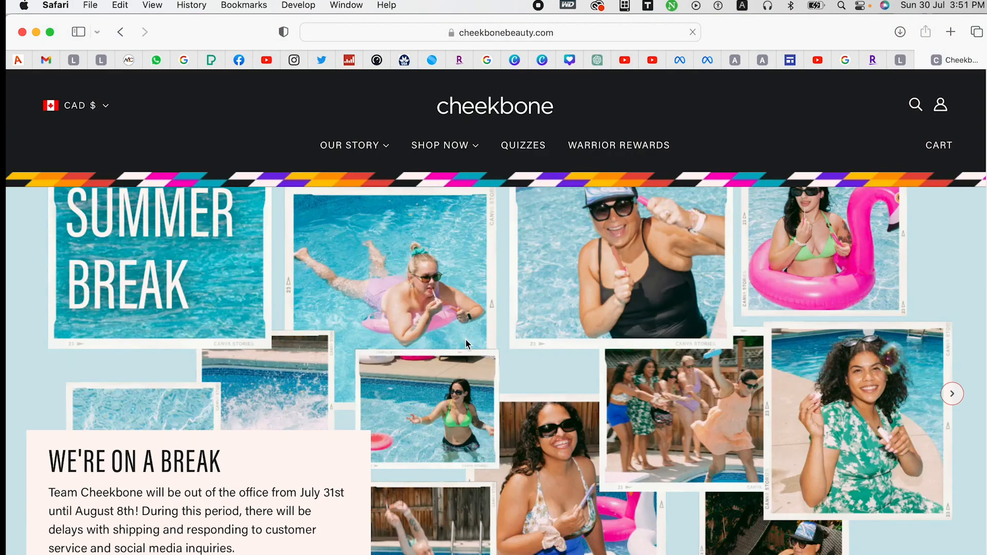
scroll(461, 393, "down", 10)
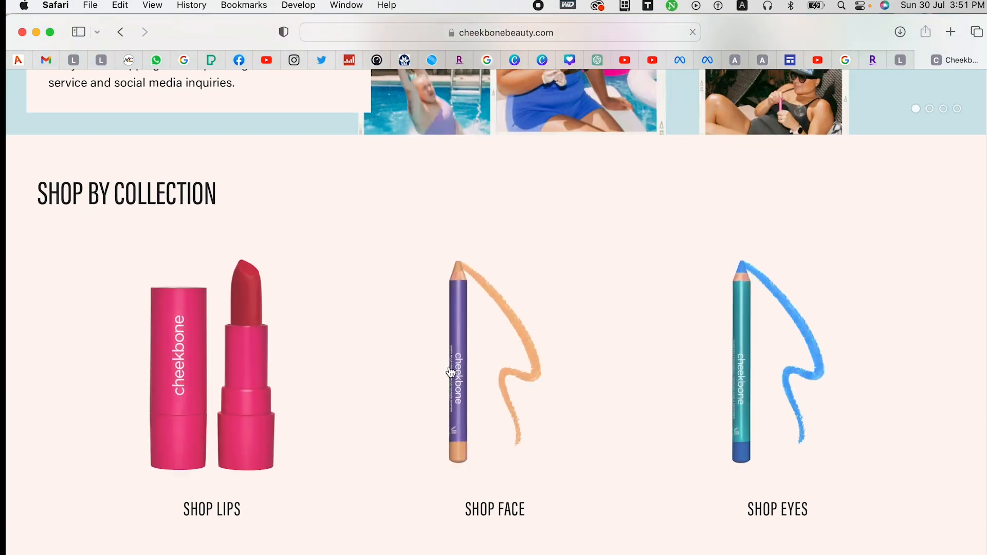
scroll(494, 330, "down", 2)
scroll(360, 340, "up", 3)
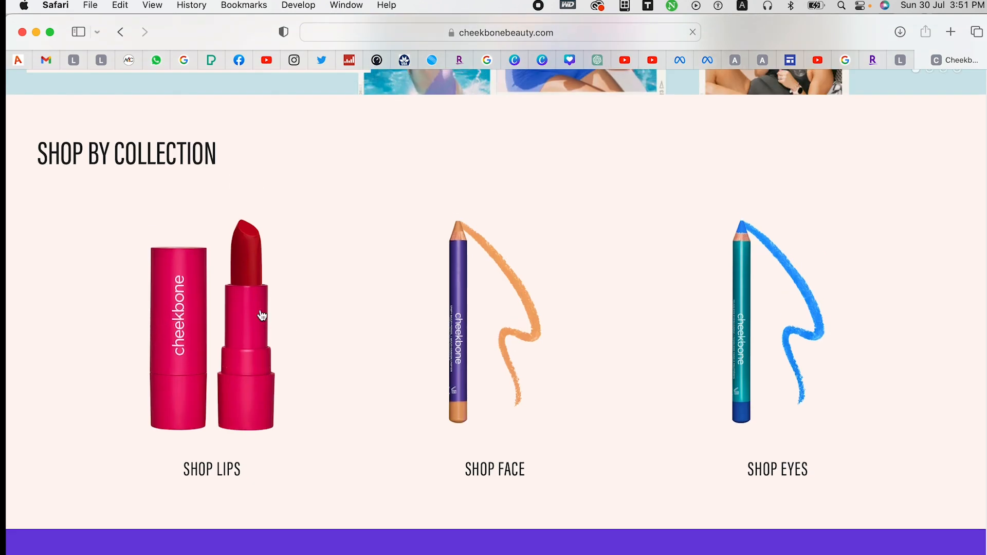
scroll(609, 373, "down", 7)
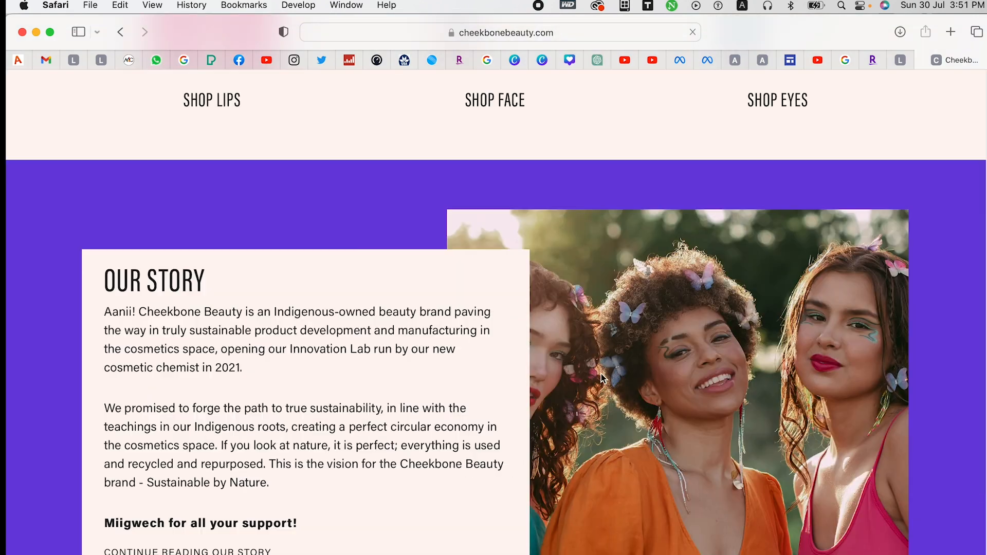
scroll(520, 393, "up", 1)
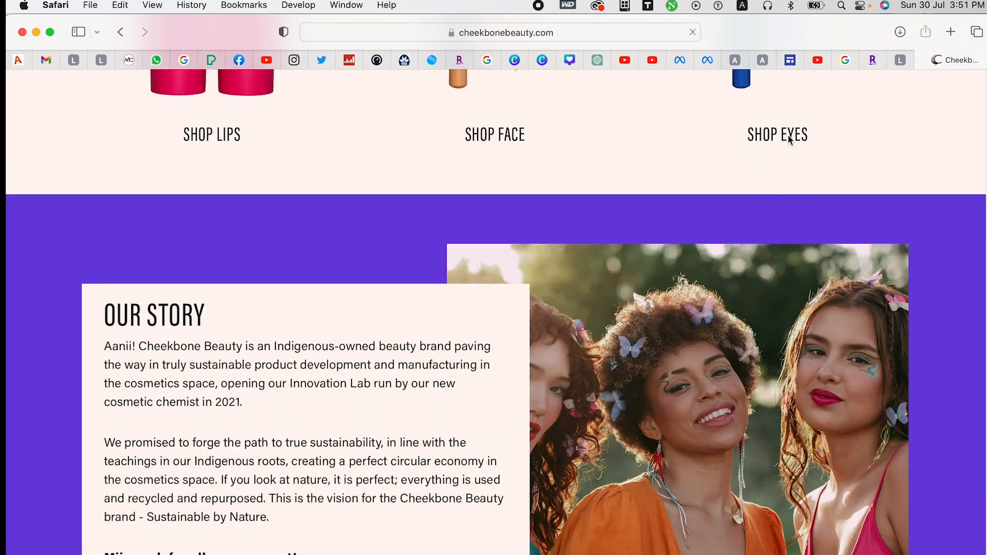
left_click(788, 136)
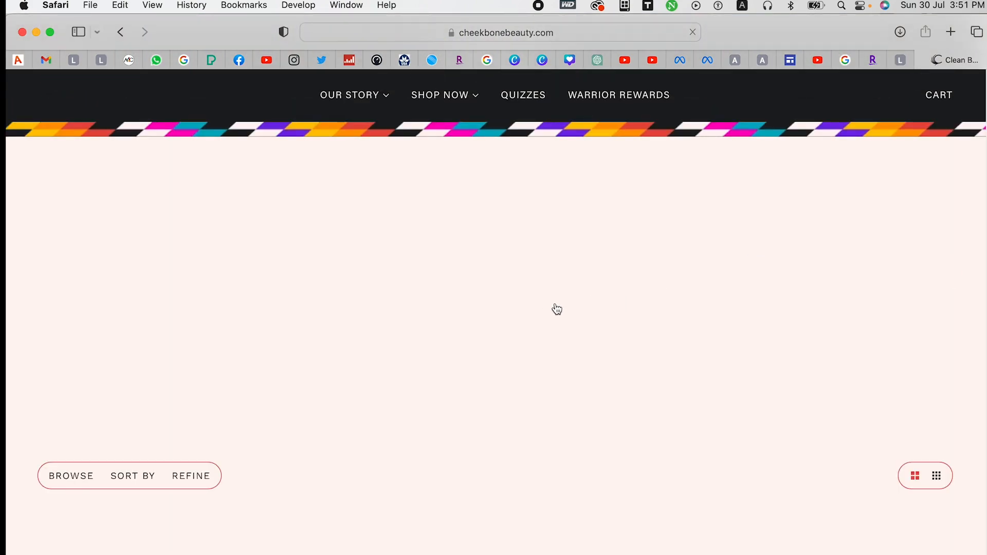
scroll(588, 374, "down", 10)
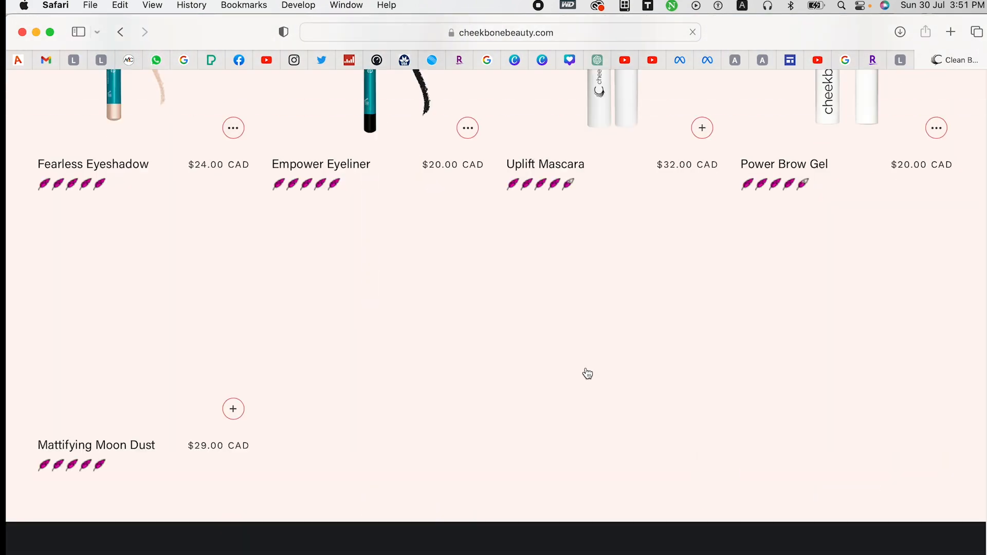
scroll(588, 374, "up", 10)
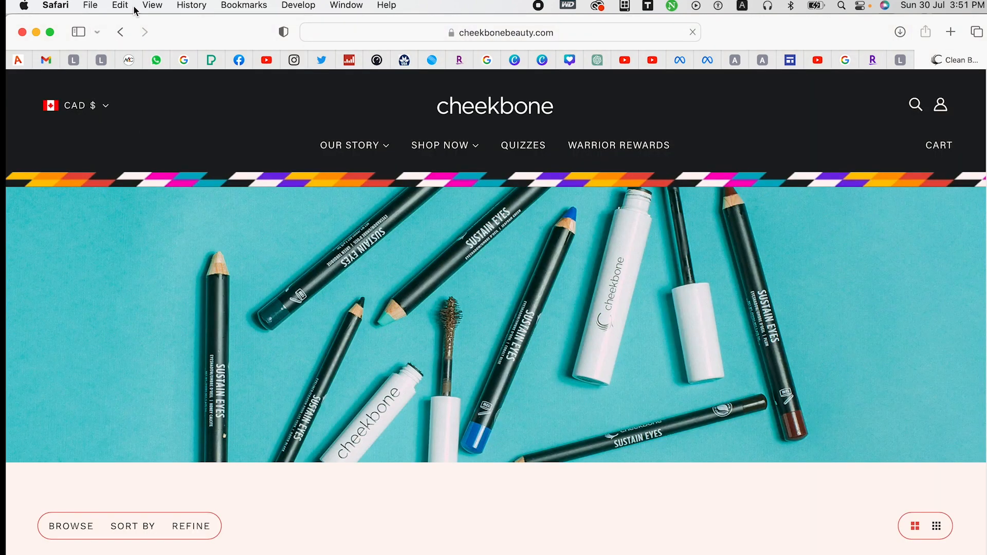
left_click(115, 36)
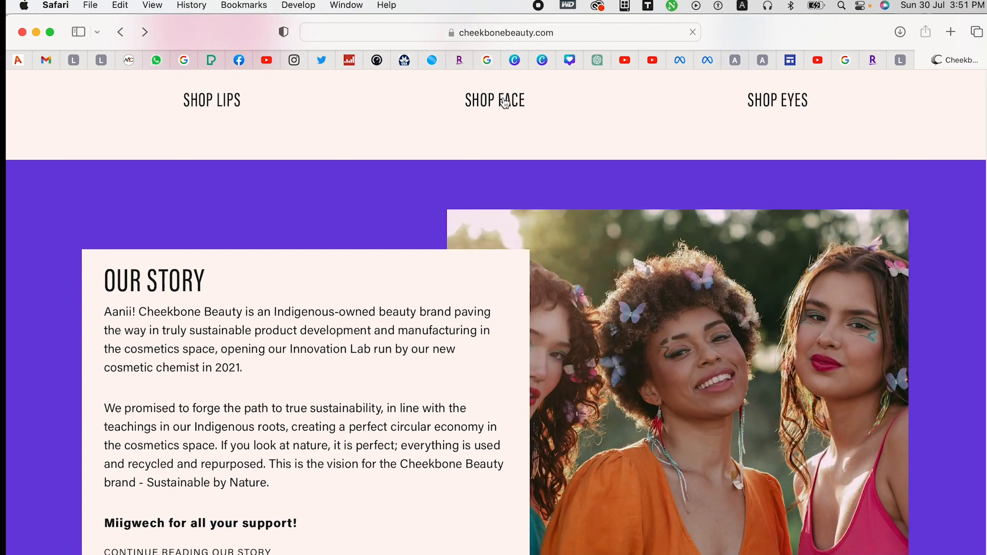
- Browse the SHOP FACE products like Infinite Palette and Earth Palette, then return to Google
left_click(222, 114)
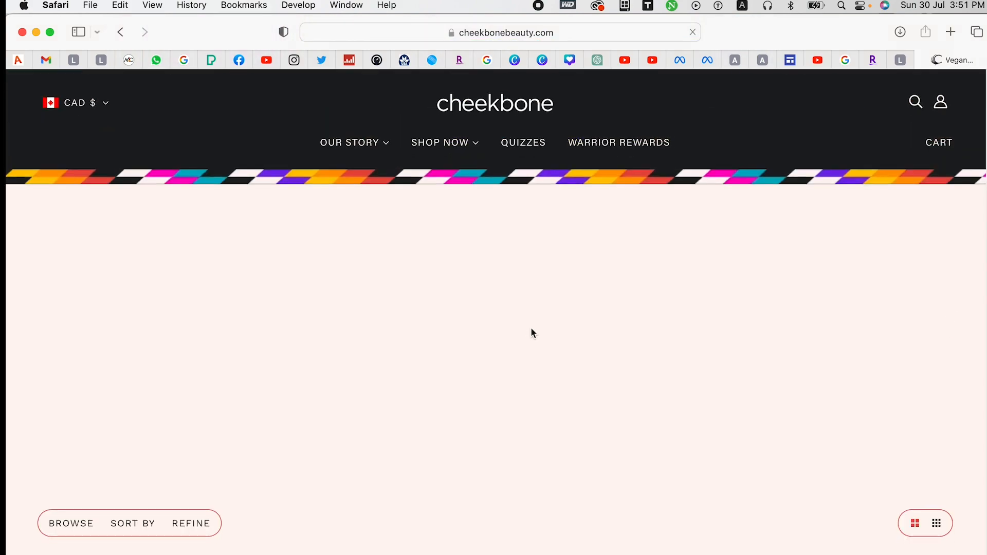
scroll(532, 333, "down", 5)
scroll(532, 333, "down", 10)
scroll(532, 334, "up", 15)
scroll(533, 332, "down", 10)
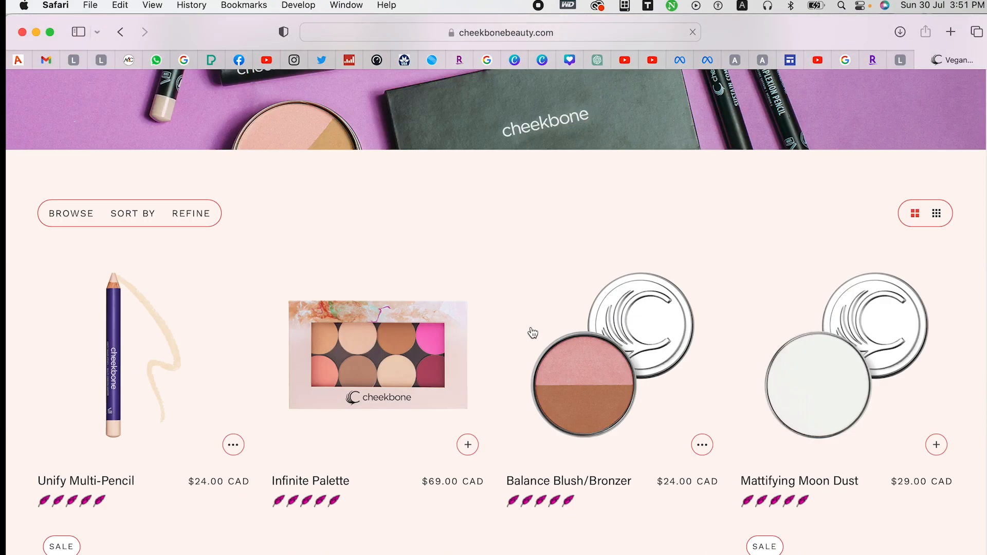
scroll(533, 333, "down", 6)
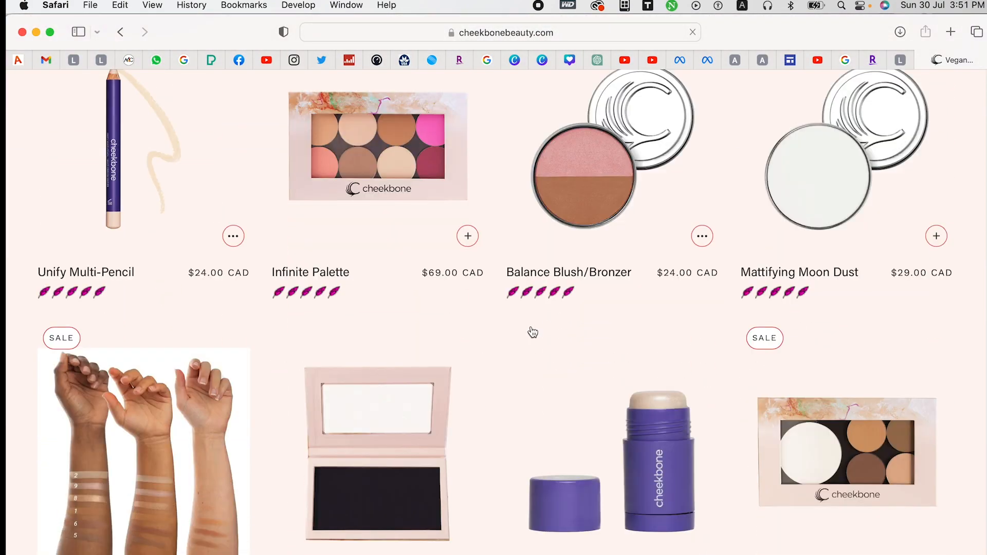
scroll(533, 333, "down", 5)
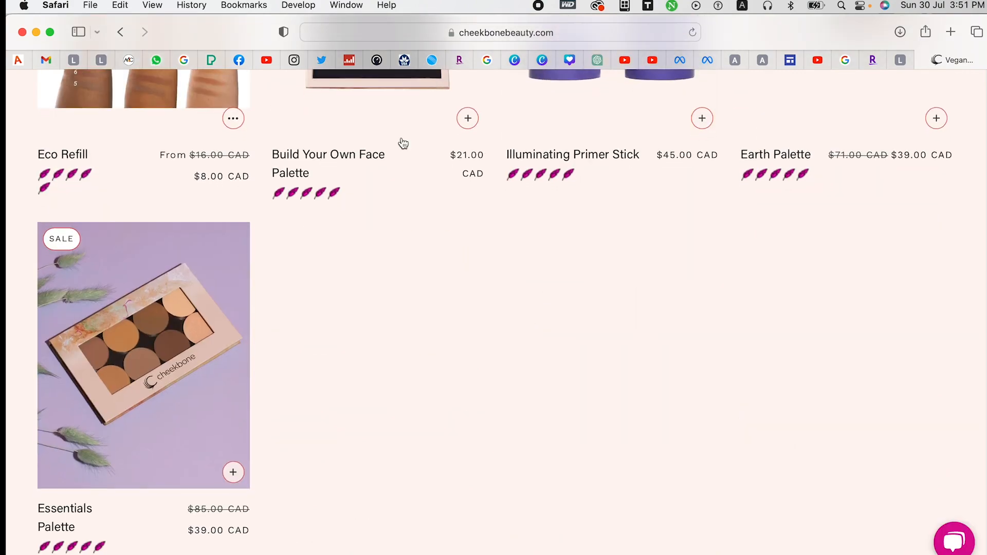
scroll(488, 304, "down", 3)
scroll(488, 305, "up", 15)
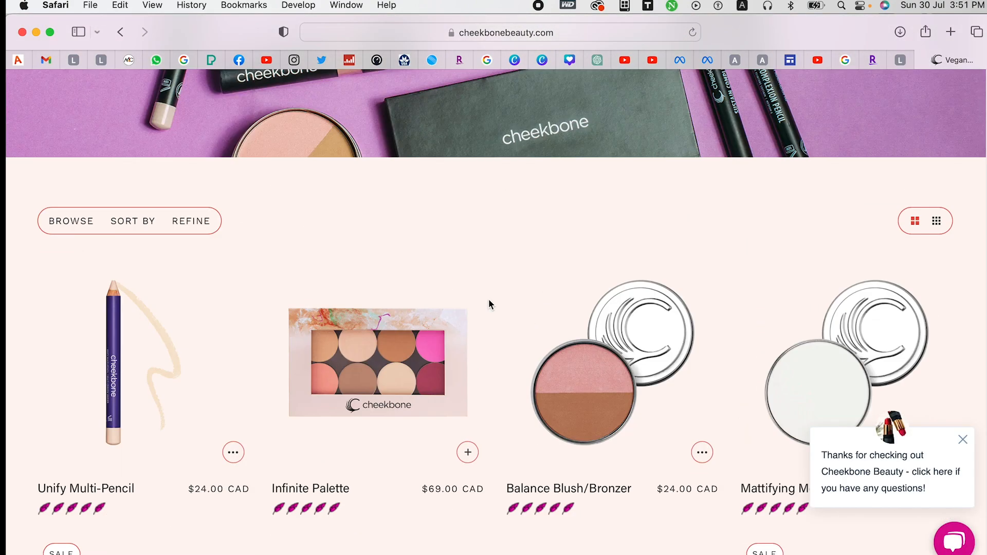
scroll(535, 280, "down", 10)
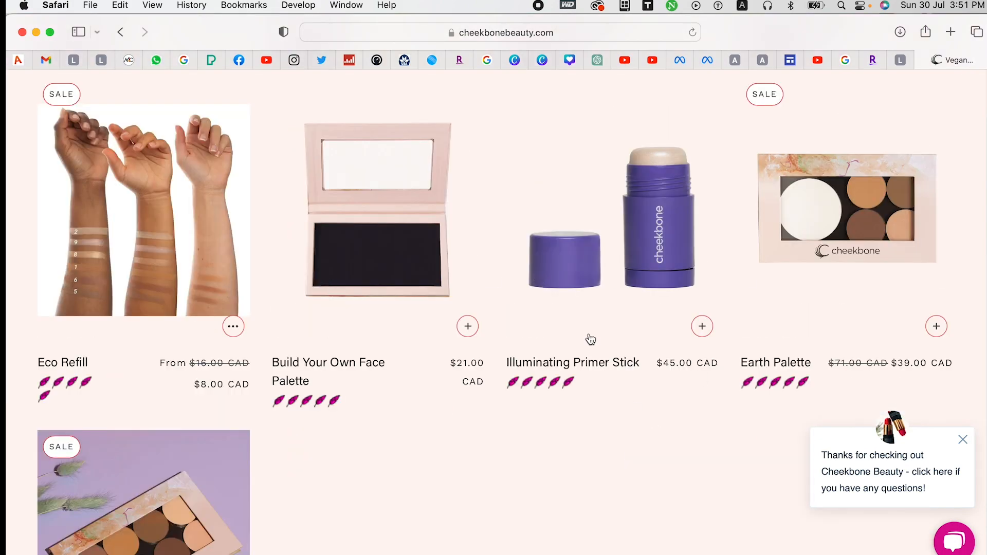
scroll(575, 320, "up", 4)
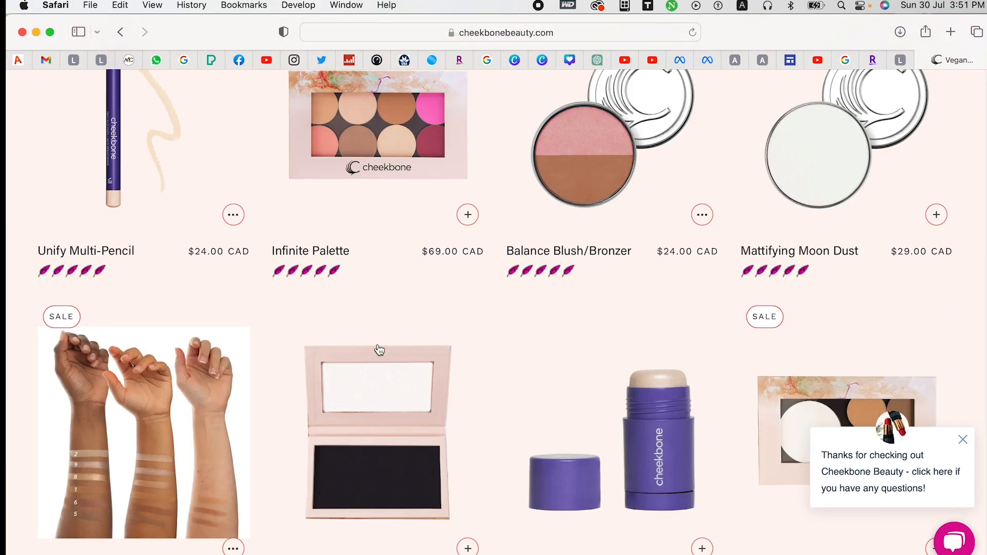
left_click(121, 34)
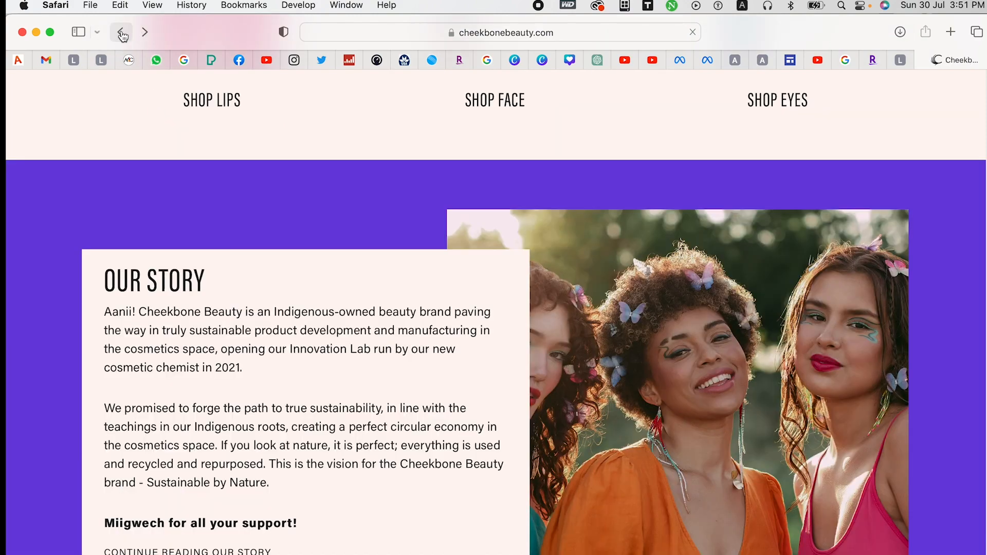
left_click(121, 32)
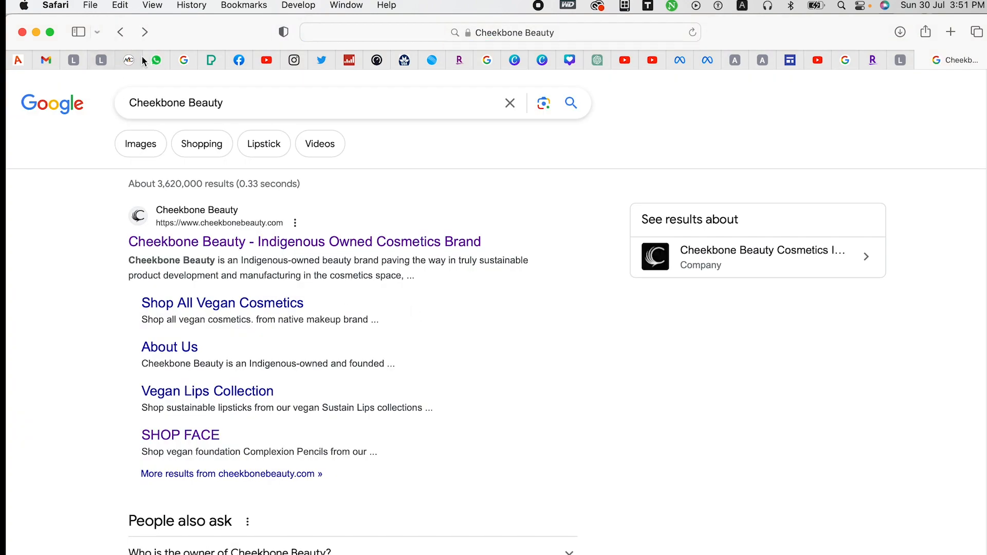
- Back in Rakuten's advertiser list, apply to Cheekbone Beauty, accepting its terms and conditions
left_click(961, 60)
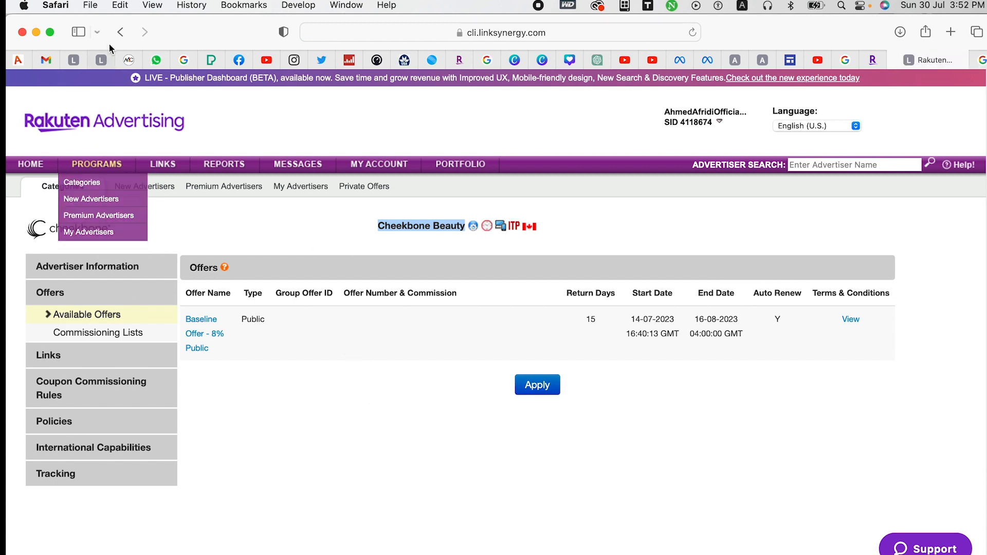
left_click(121, 32)
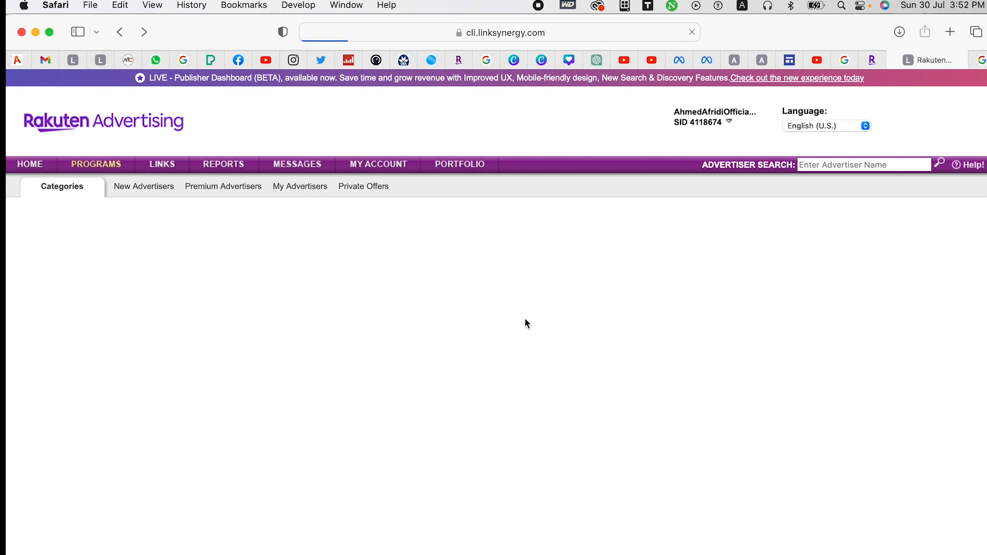
left_click(947, 323)
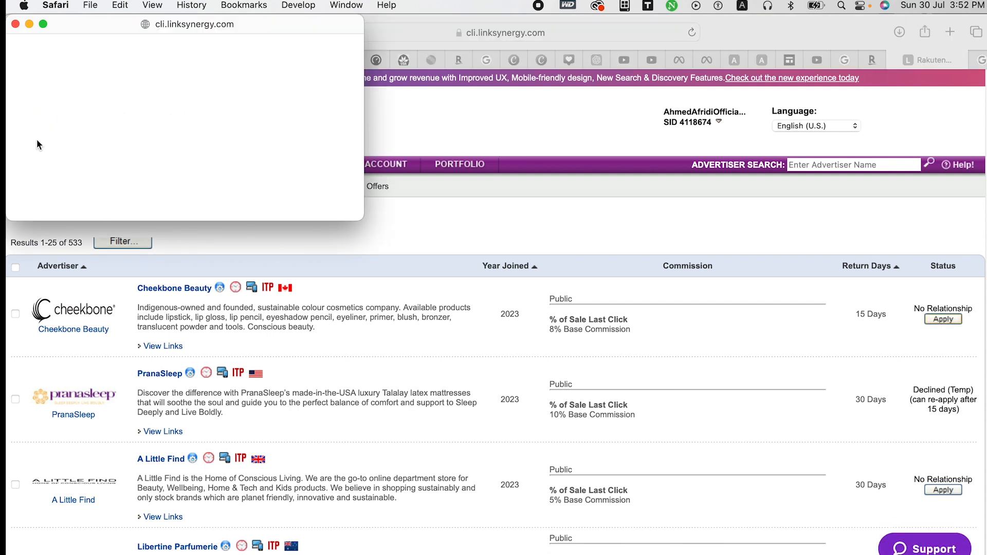
left_click(42, 124)
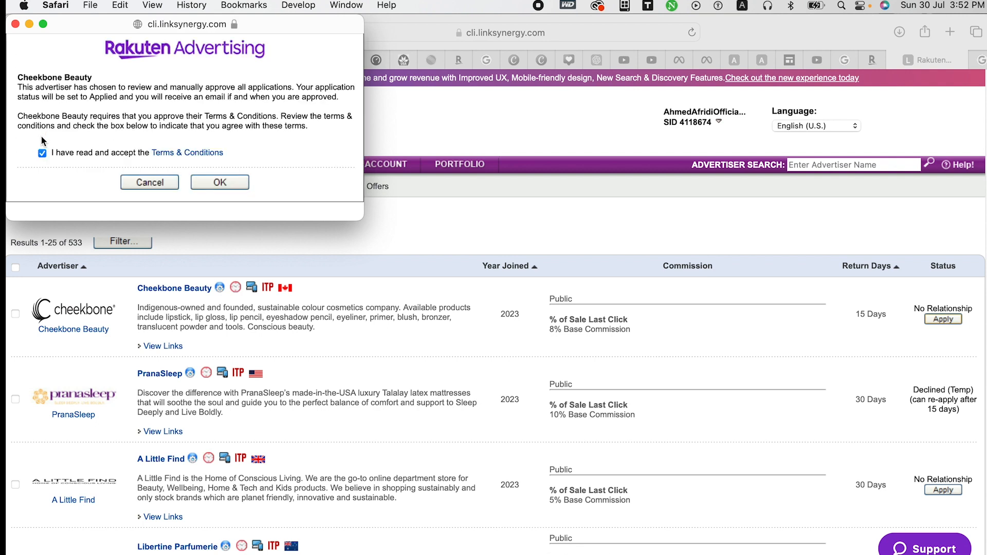
left_click(205, 188)
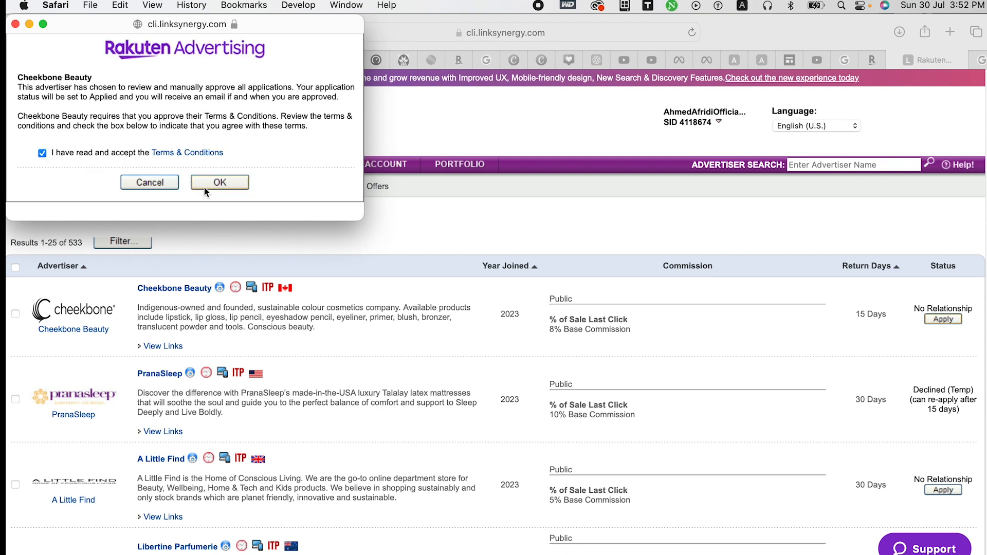
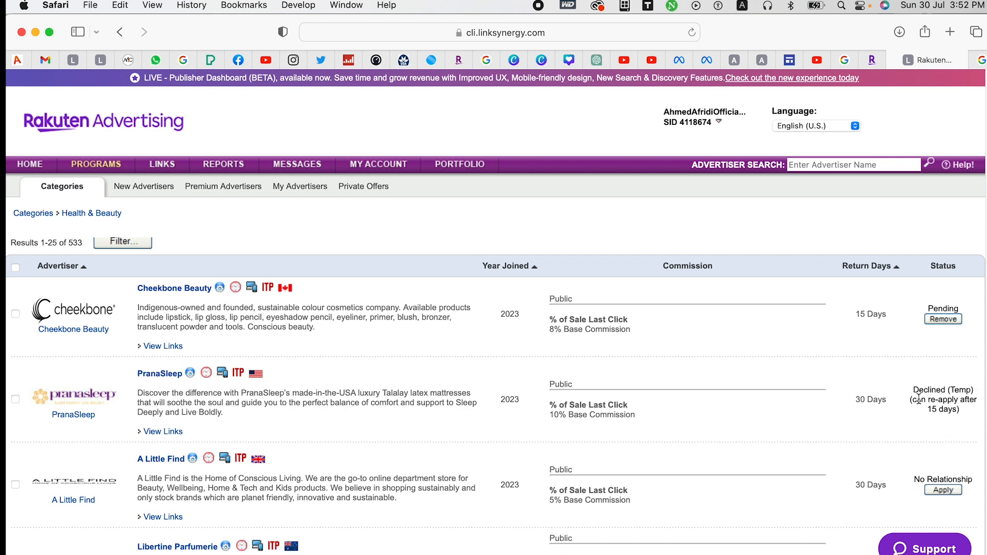
- Highlight PranaSleep's re-apply waiting period and scroll through the 533 Health & Beauty advertisers
left_click_drag(932, 411, 960, 410)
scroll(626, 407, "down", 1)
scroll(626, 407, "down", 2)
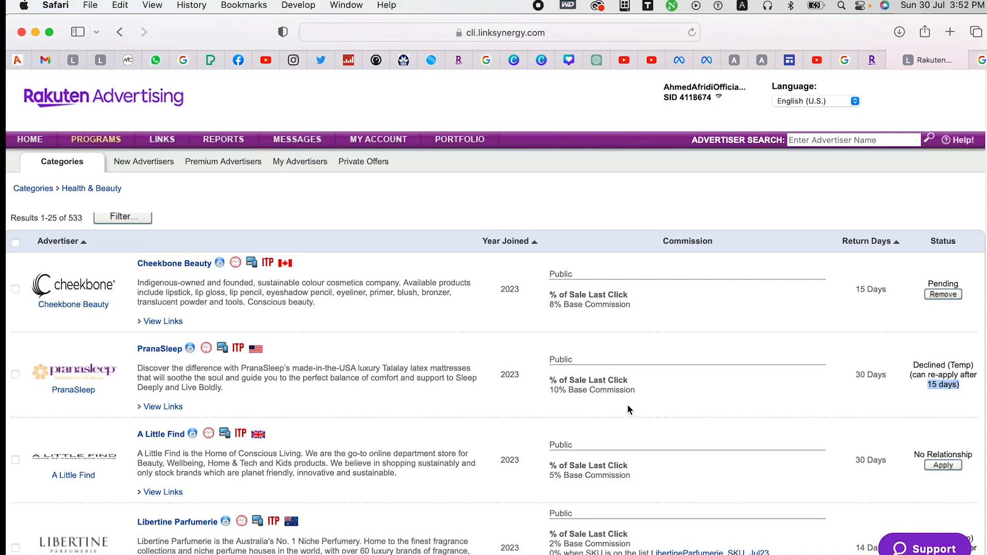
scroll(632, 404, "down", 6)
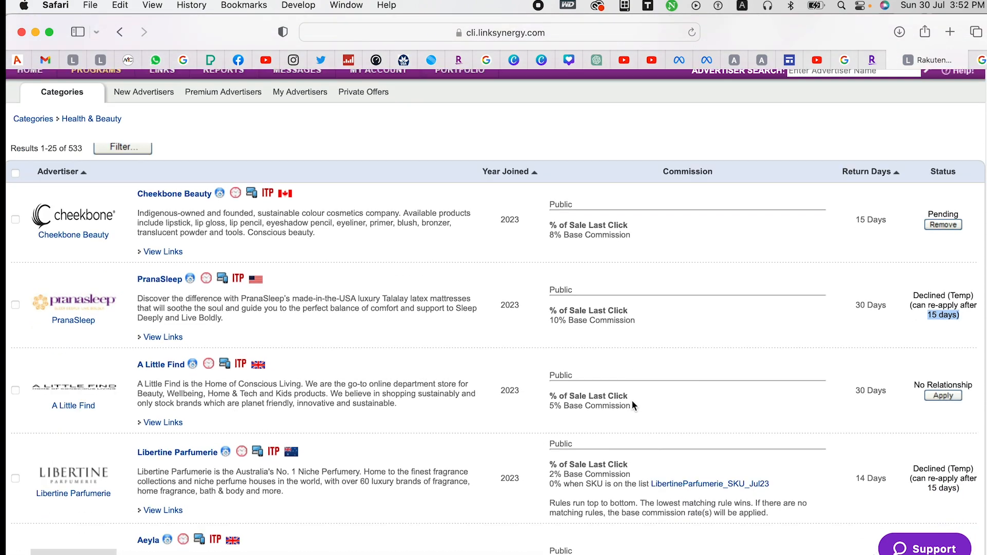
scroll(631, 405, "down", 8)
scroll(365, 308, "up", 15)
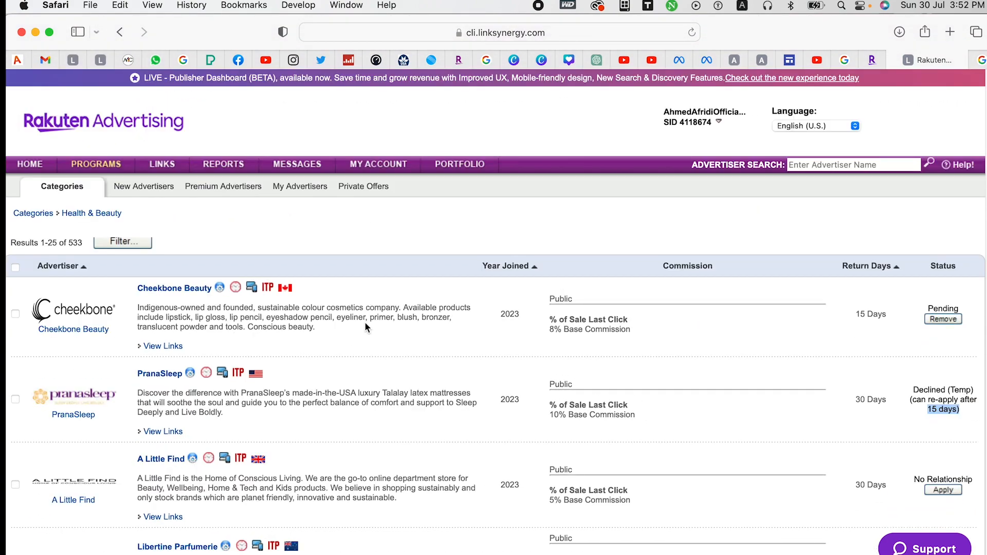
scroll(488, 432, "down", 20)
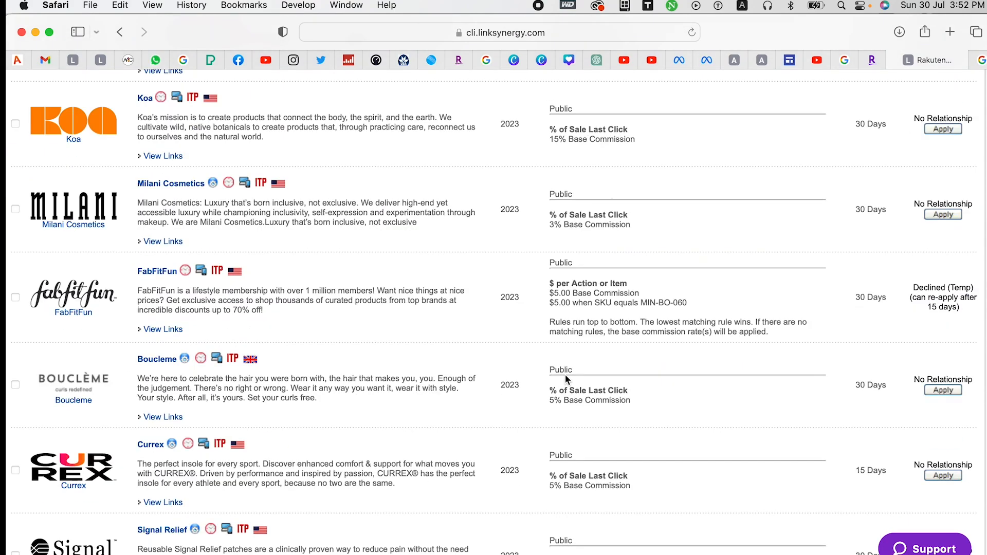
scroll(526, 393, "down", 15)
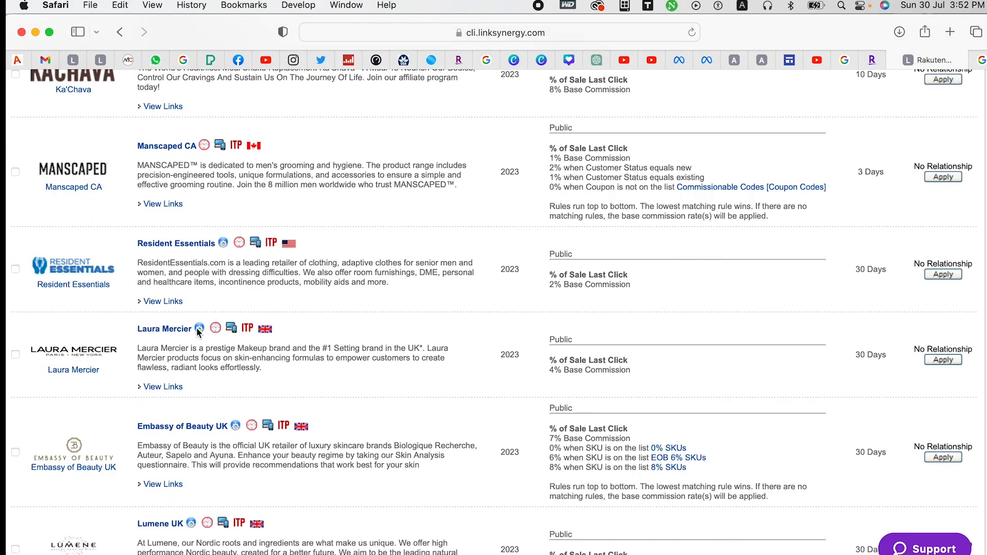
scroll(653, 382, "down", 5)
scroll(653, 381, "up", 20)
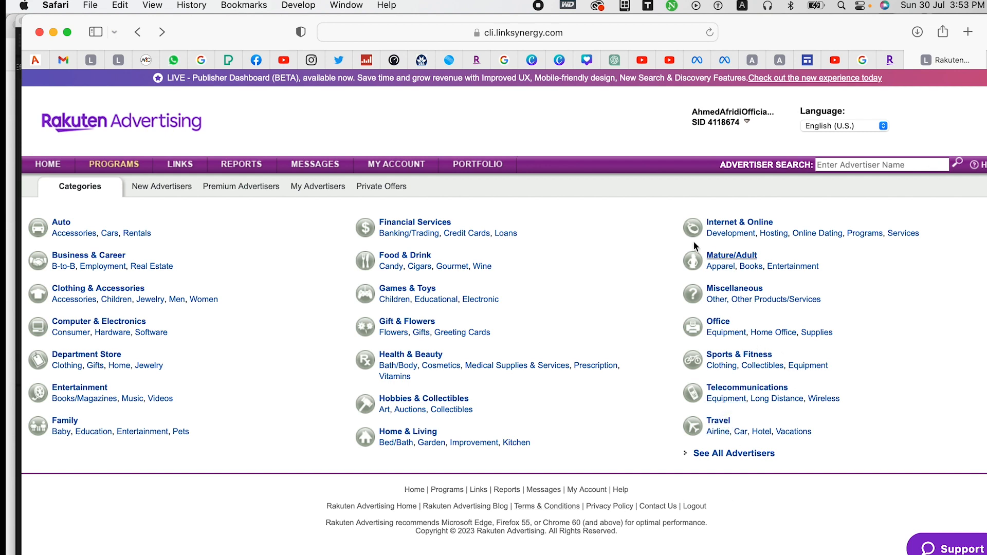
- Open Love Struck under Food & Drink and copy its name for a Google search
left_click(417, 255)
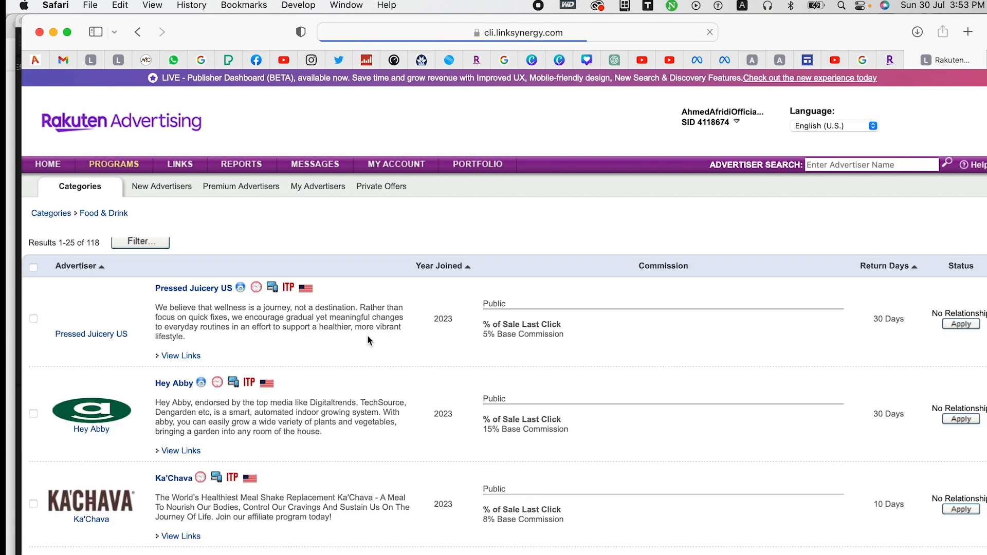
scroll(363, 415, "down", 5)
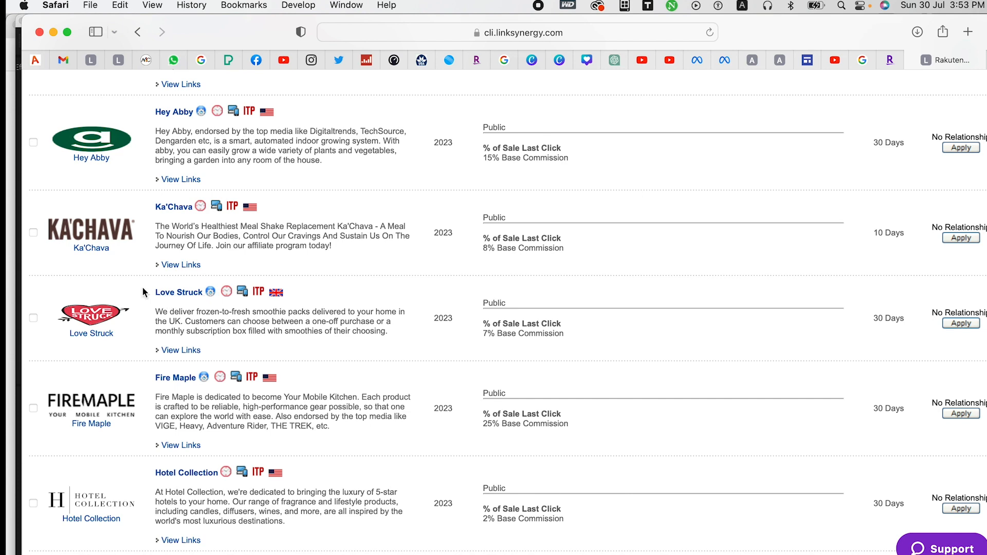
left_click(186, 294)
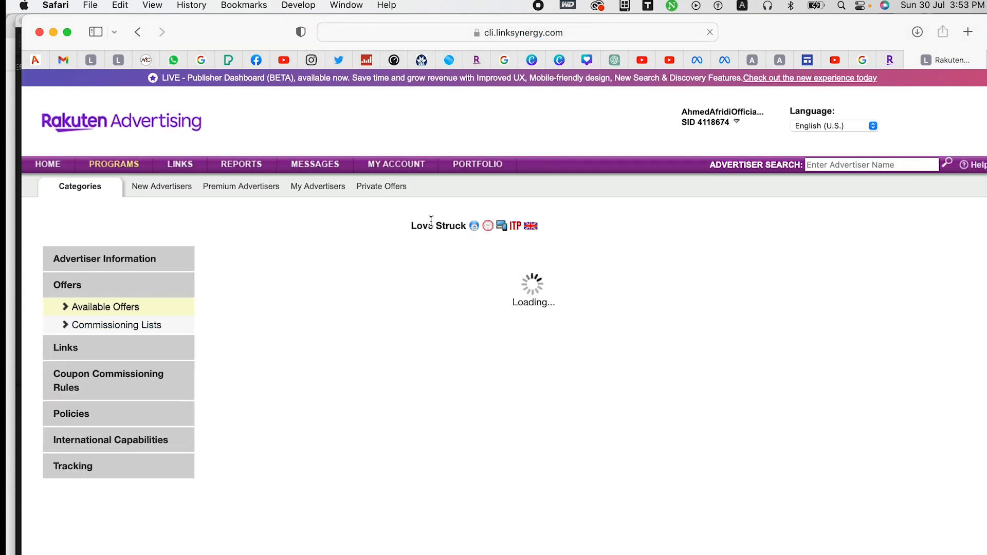
left_click_drag(412, 225, 466, 225)
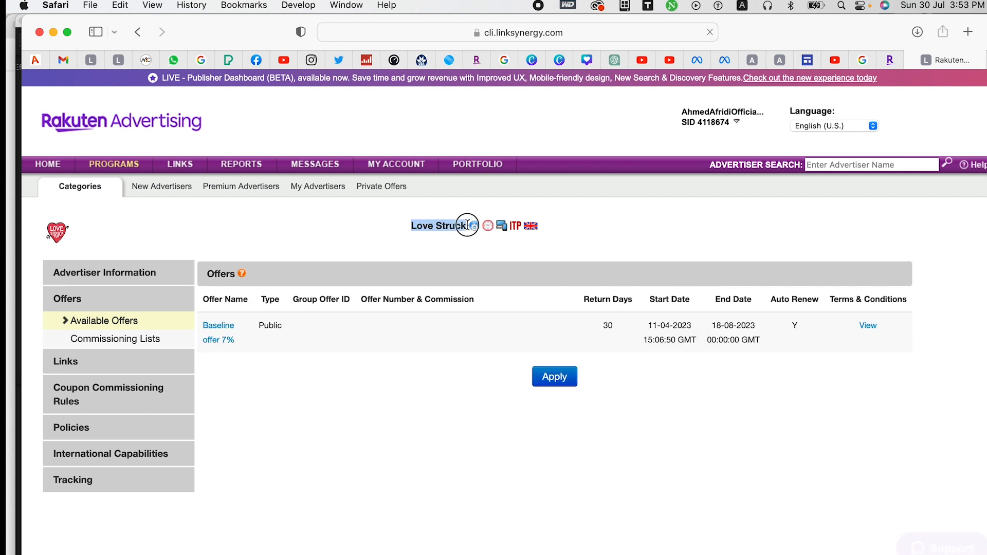
key("super+c")
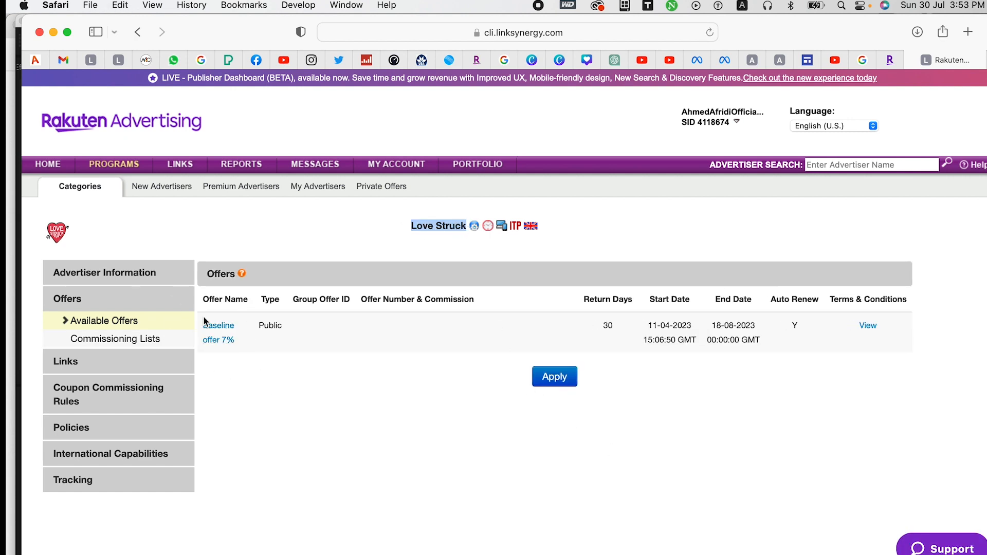
key("ctrl+Tab")
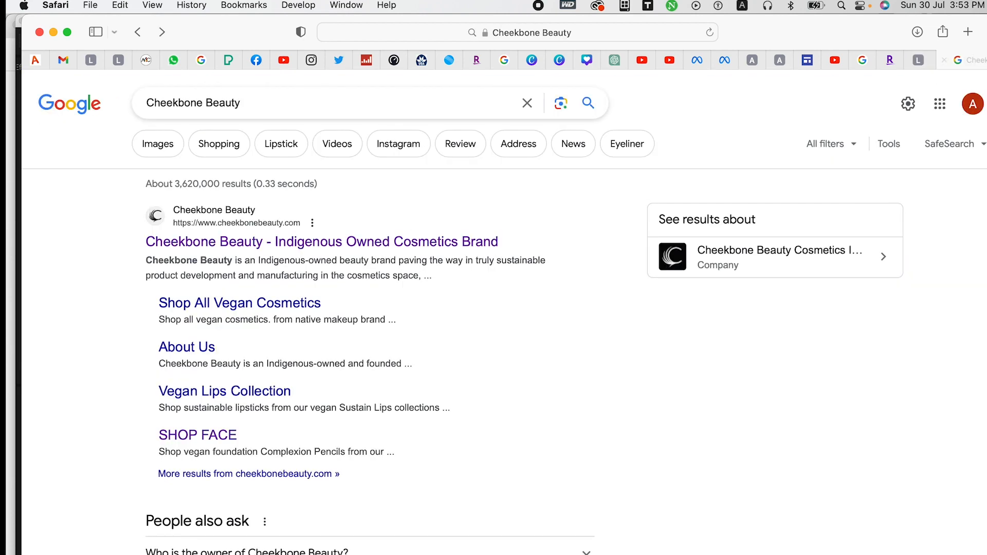
- Replace the Cheekbone Beauty search with the copied name and search Google for Love Struck
left_click_drag(249, 105, 145, 104)
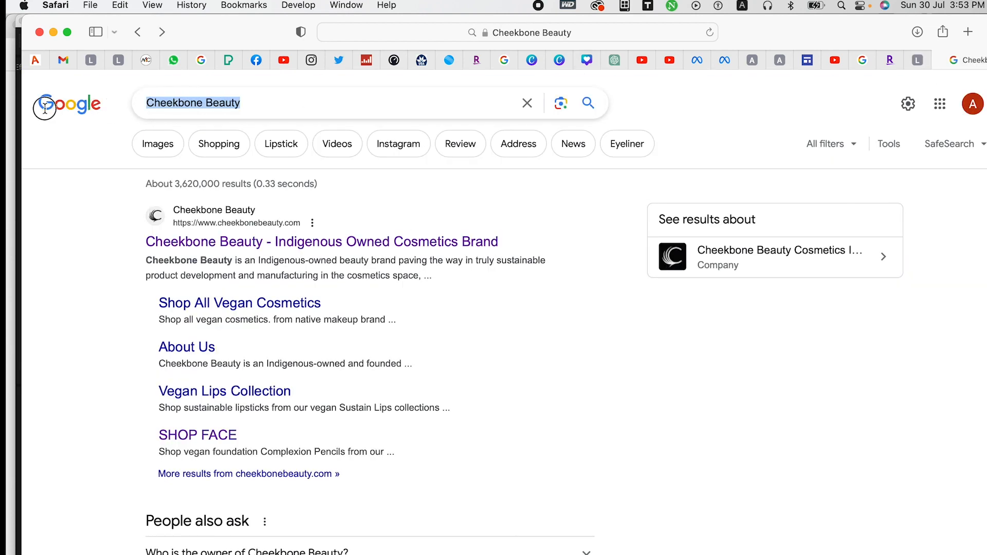
key("super+v")
key("Return")
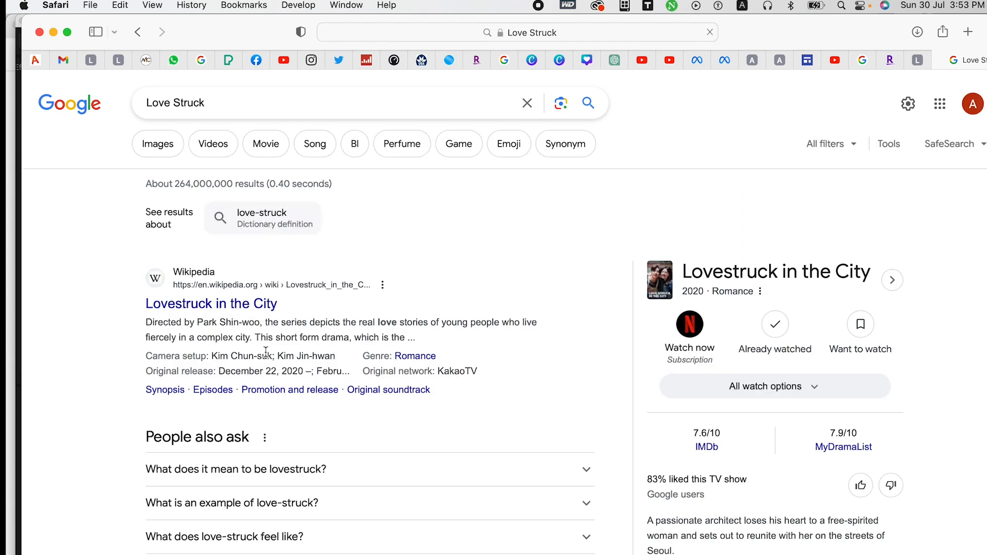
- Follow the first Love Struck heart logo image to its Facebook page
scroll(267, 332, "down", 10)
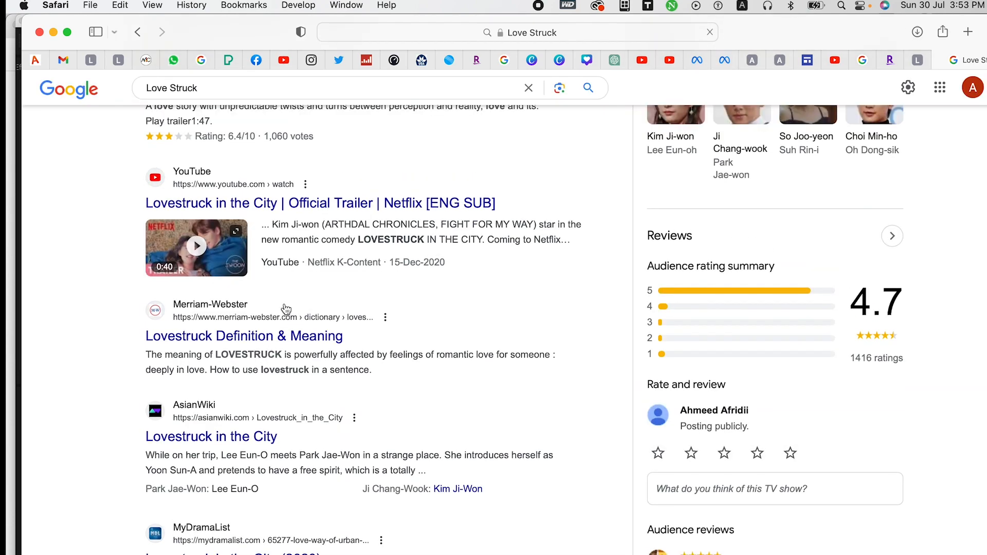
scroll(269, 334, "up", 15)
scroll(300, 310, "down", 7)
scroll(303, 320, "down", 8)
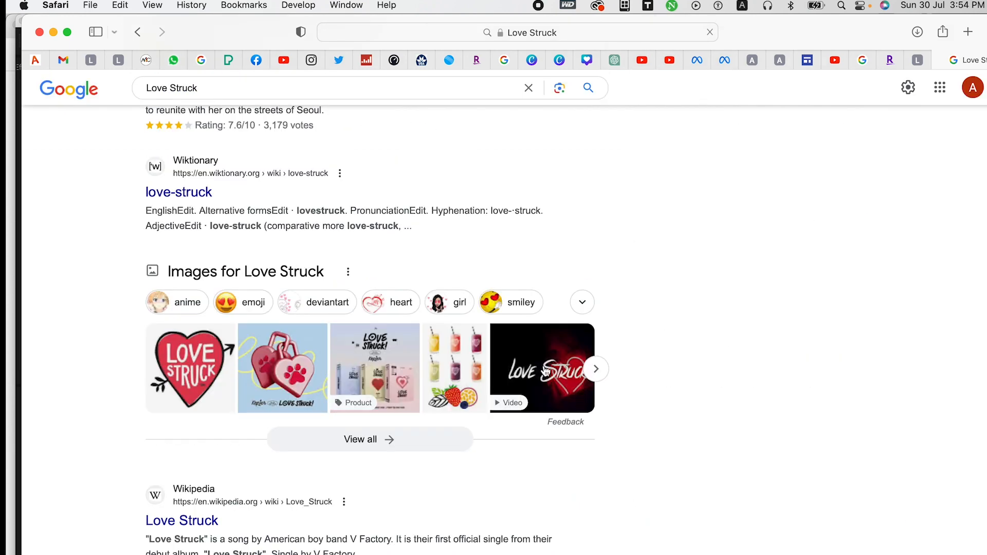
left_click(192, 378)
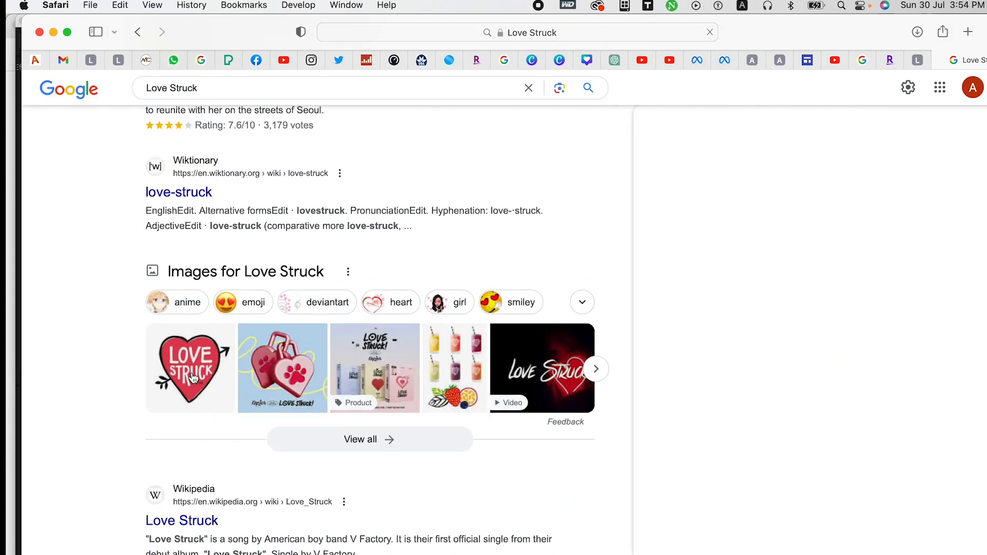
scroll(767, 403, "down", 2)
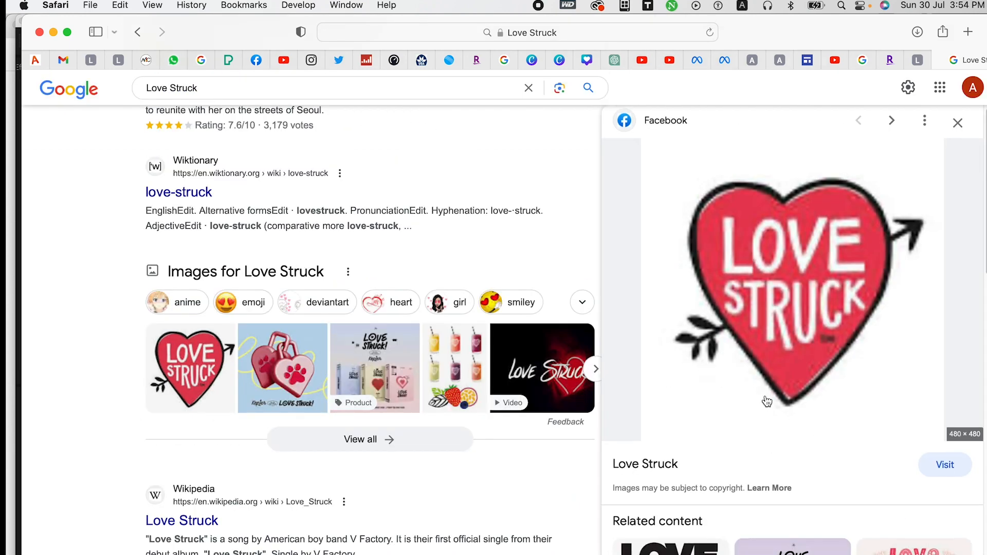
left_click(947, 386)
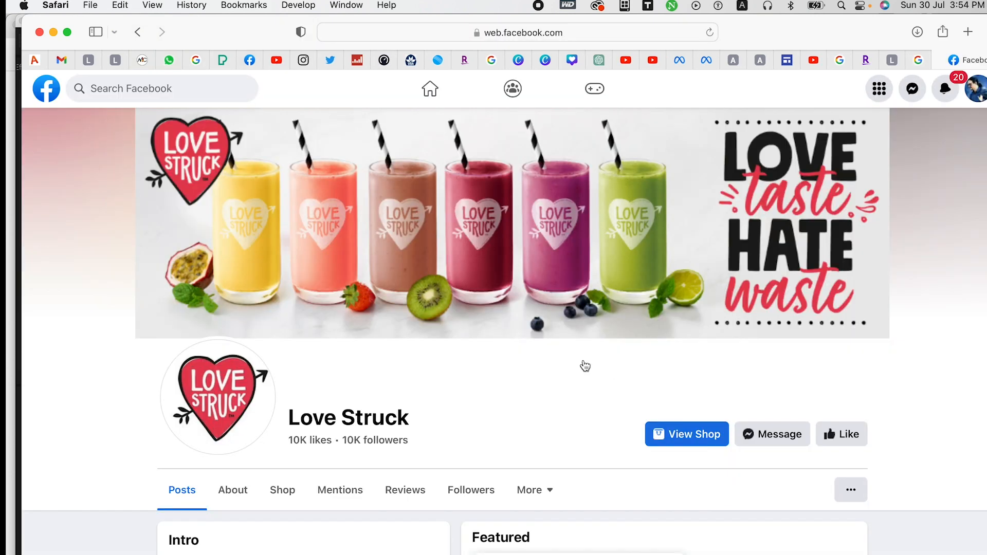
- Browse Love Struck's Facebook posts, then close that tab and return to Rakuten Advertising
scroll(576, 392, "down", 5)
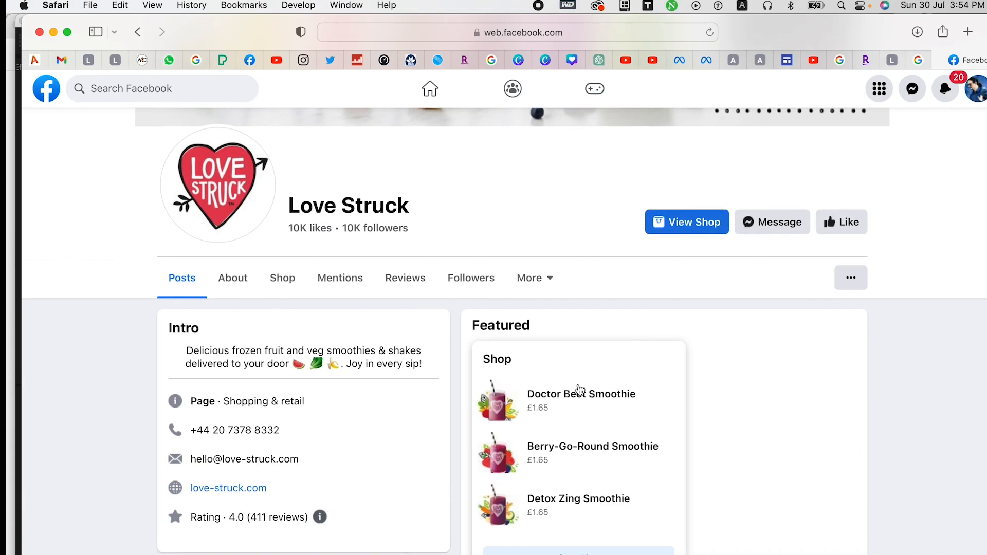
scroll(578, 390, "up", 5)
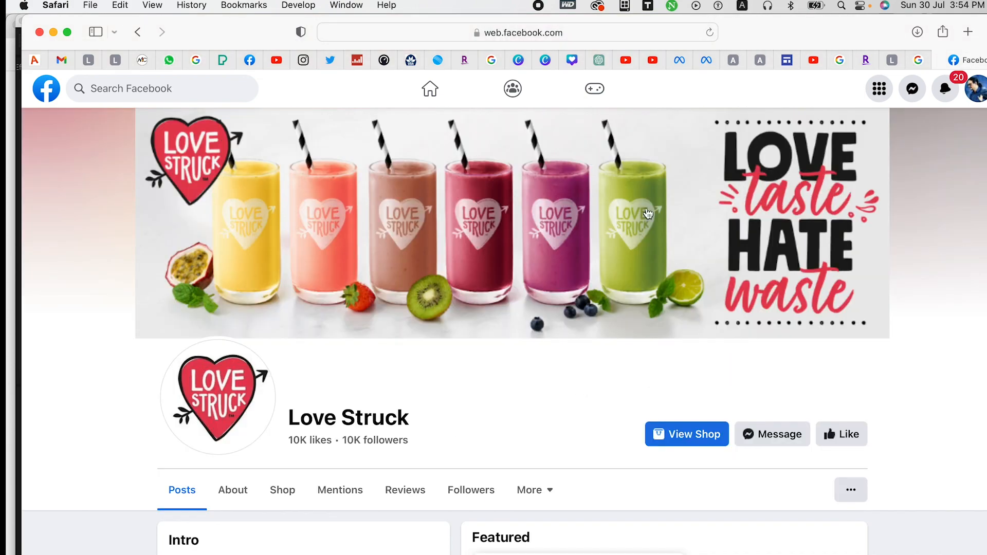
scroll(581, 310, "down", 5)
scroll(573, 324, "down", 6)
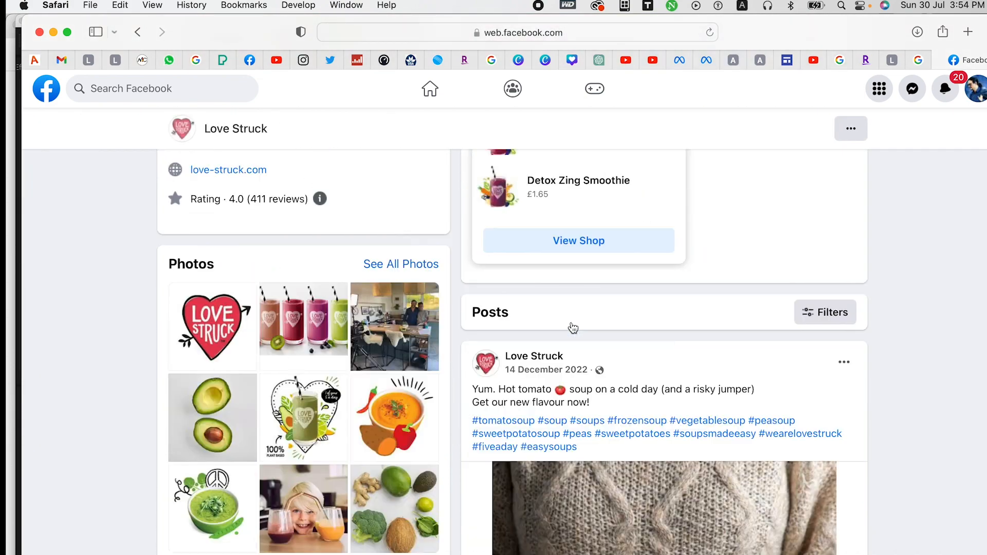
scroll(573, 328, "down", 15)
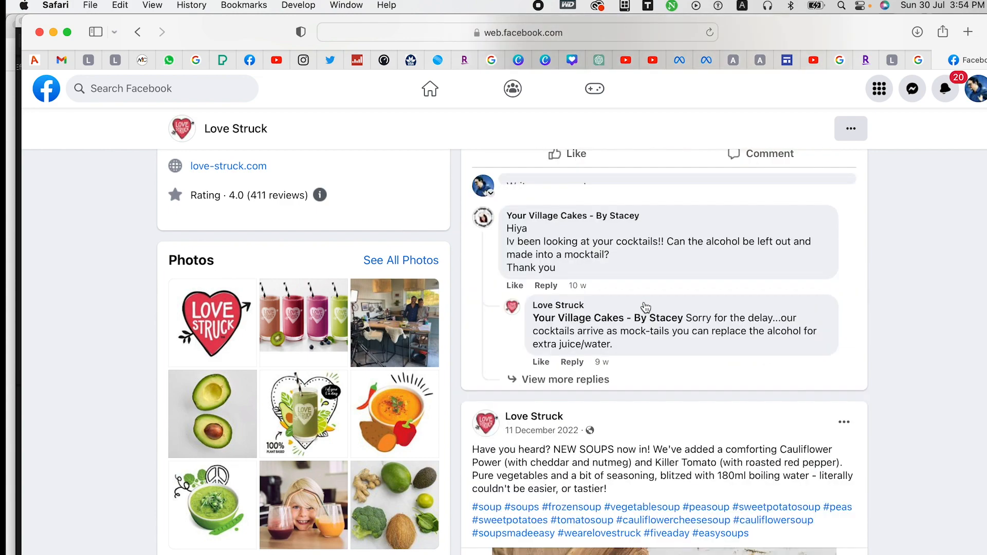
scroll(646, 327, "down", 20)
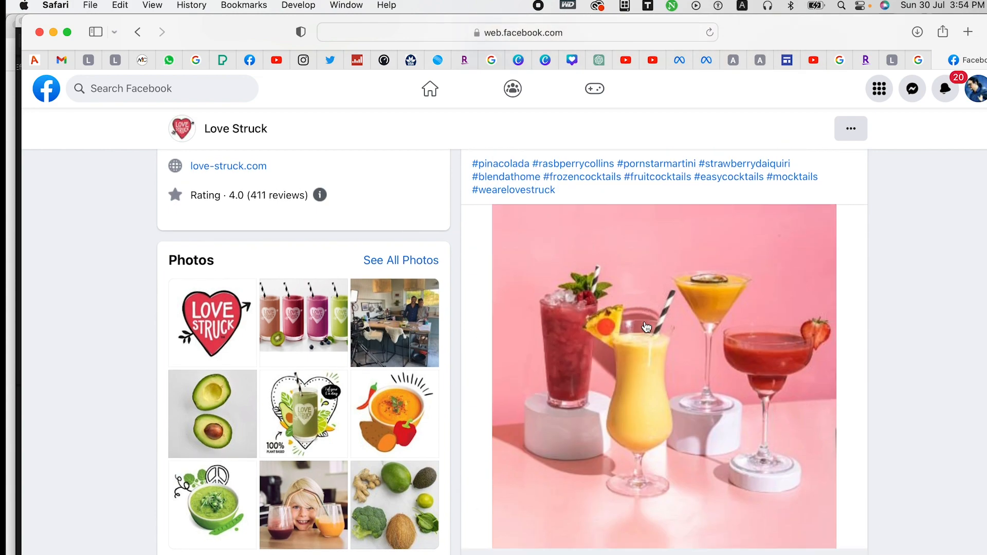
scroll(639, 352, "down", 20)
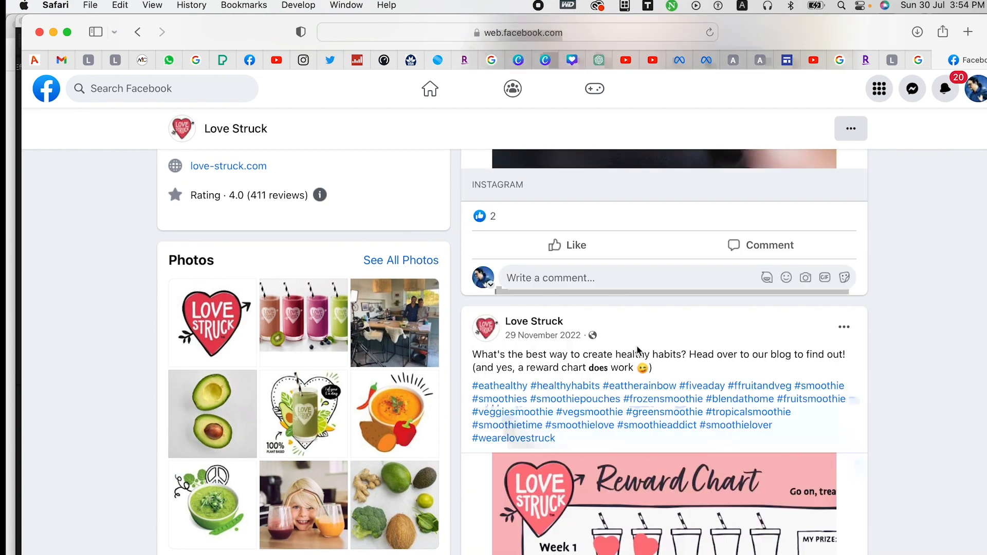
scroll(638, 352, "up", 5)
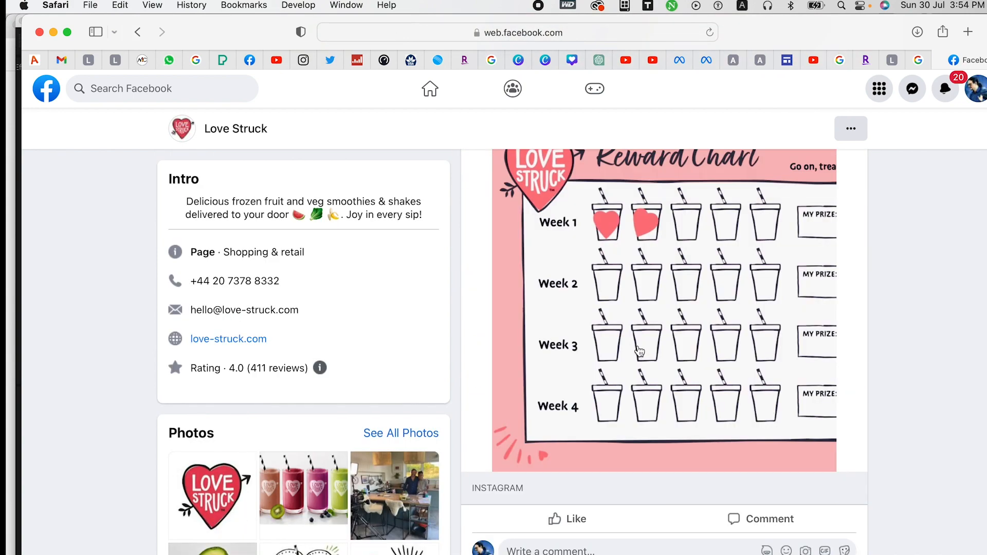
scroll(642, 360, "down", 10)
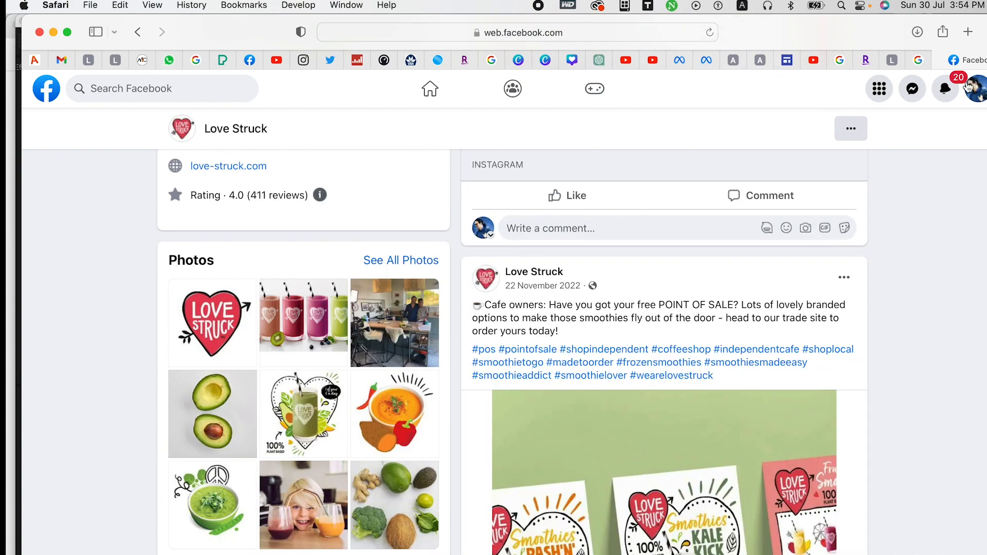
left_click(941, 60)
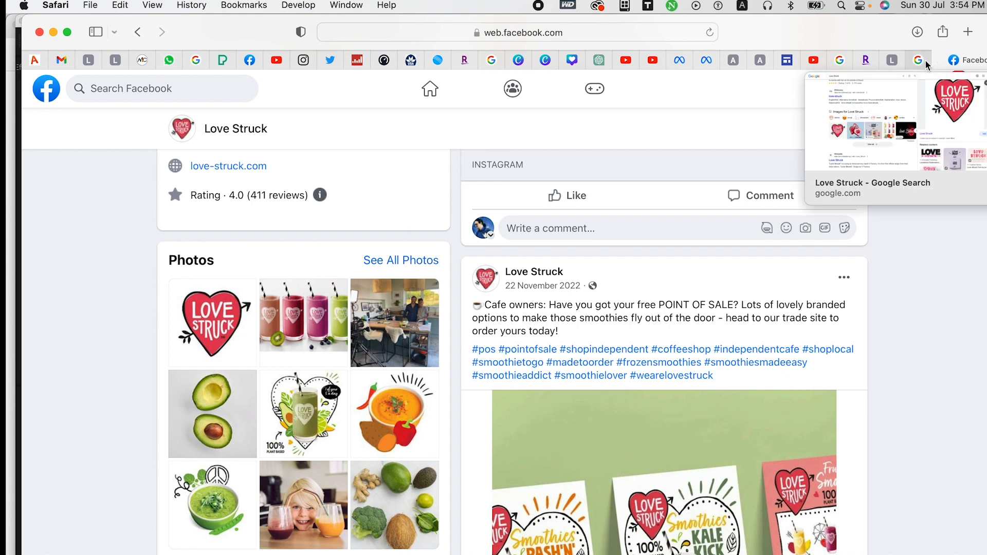
left_click(897, 63)
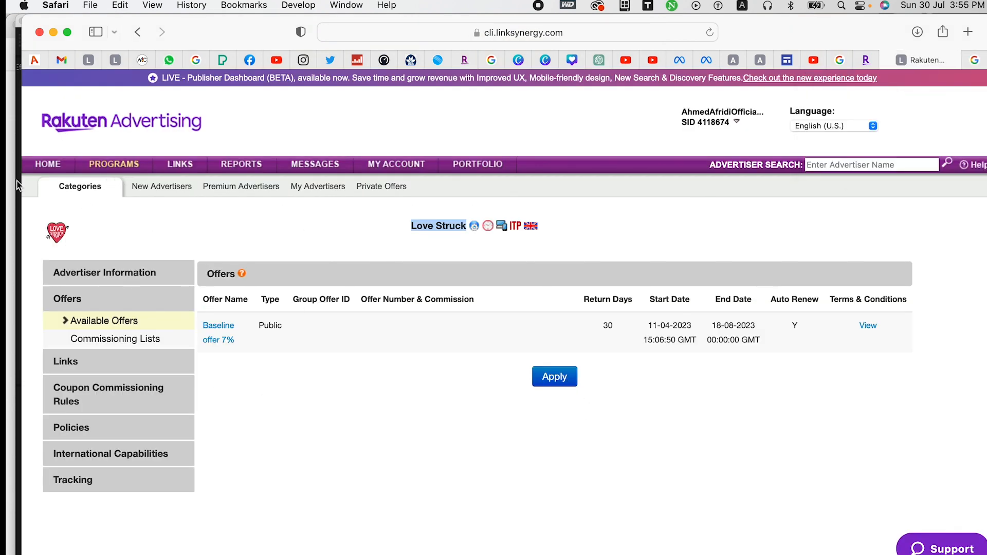
- Go back to the Food & Drink list, then show the 2414 New Advertisers
left_click(138, 32)
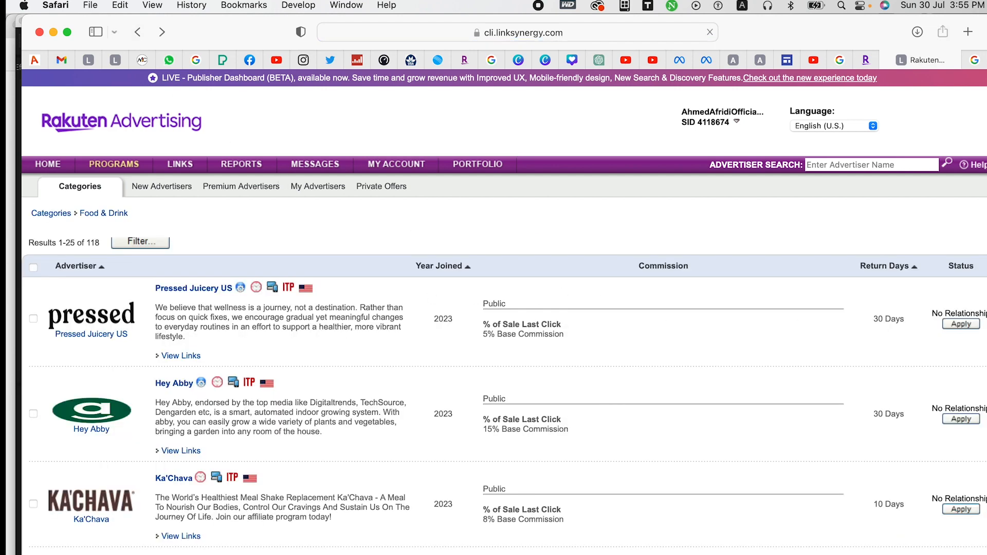
scroll(548, 344, "up", 5)
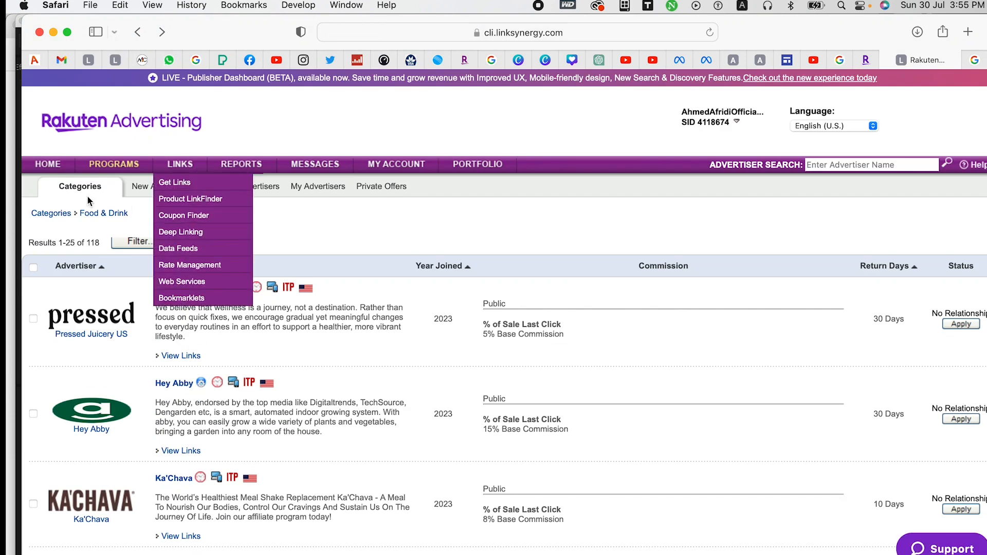
left_click(171, 190)
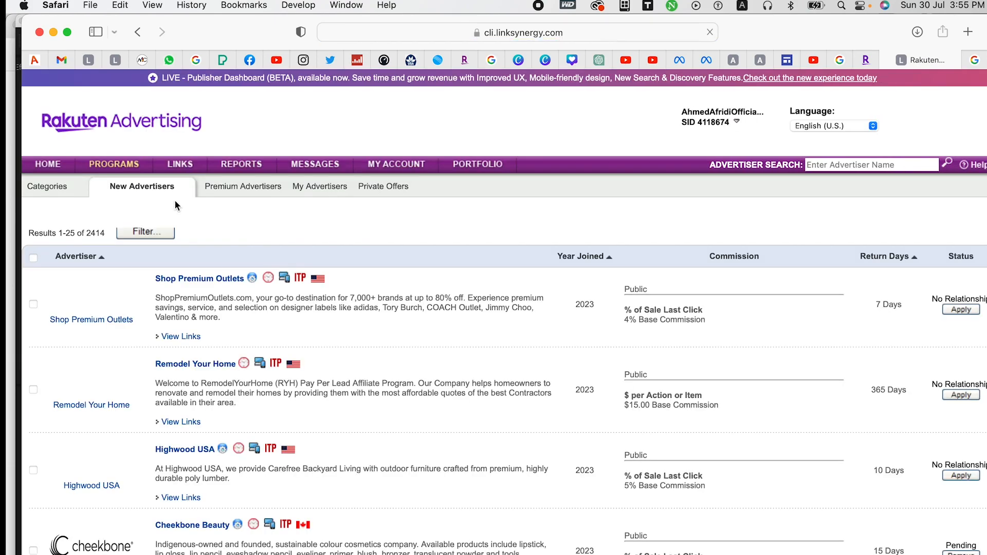
- Scroll through the New Advertisers list and mark its 2414 total results
scroll(352, 437, "down", 3)
scroll(357, 424, "down", 20)
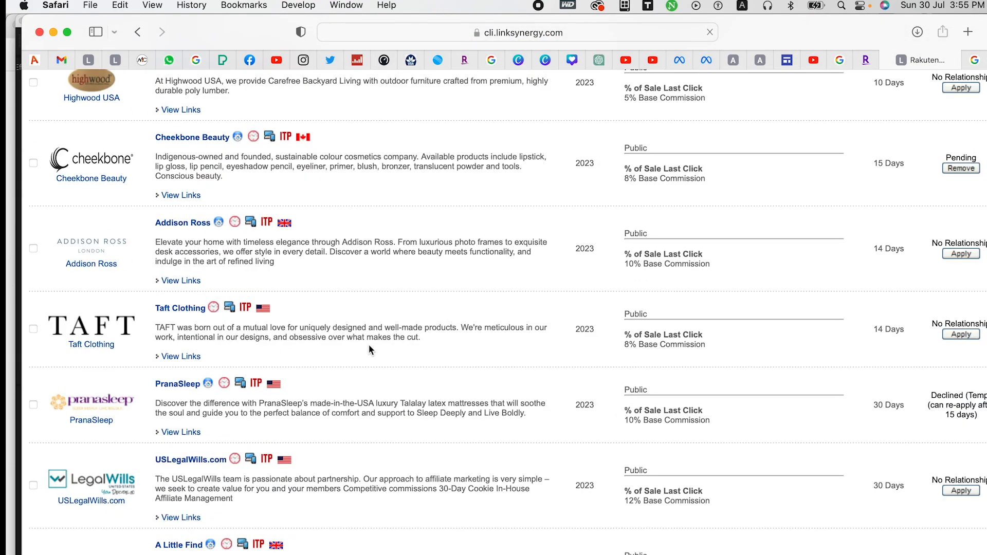
scroll(239, 379, "up", 20)
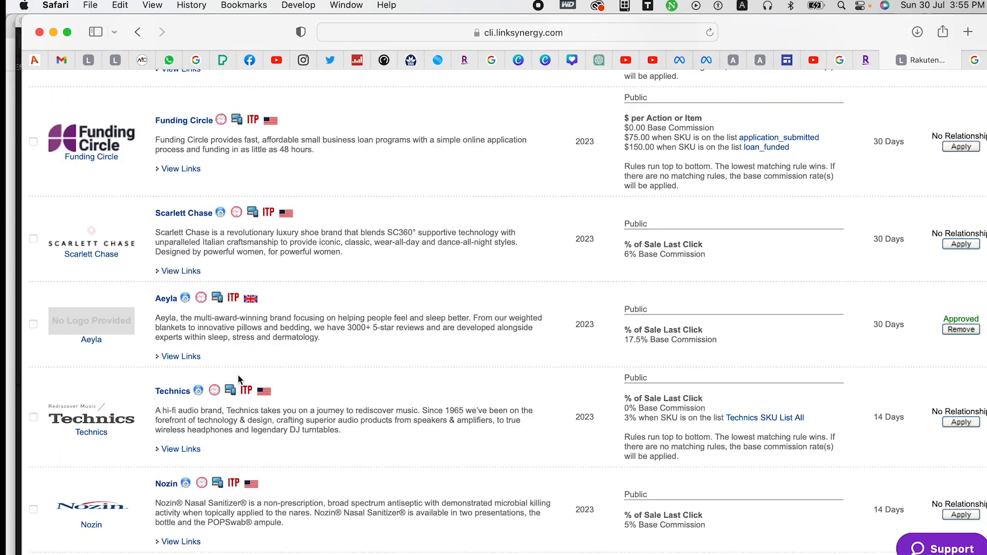
scroll(238, 379, "down", 4)
scroll(239, 374, "down", 3)
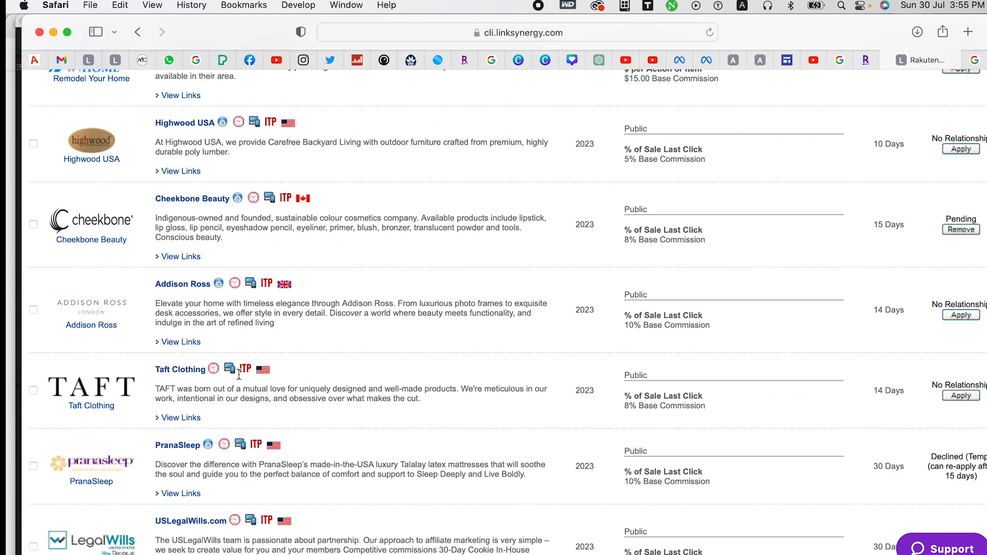
scroll(240, 373, "down", 10)
scroll(241, 379, "up", 15)
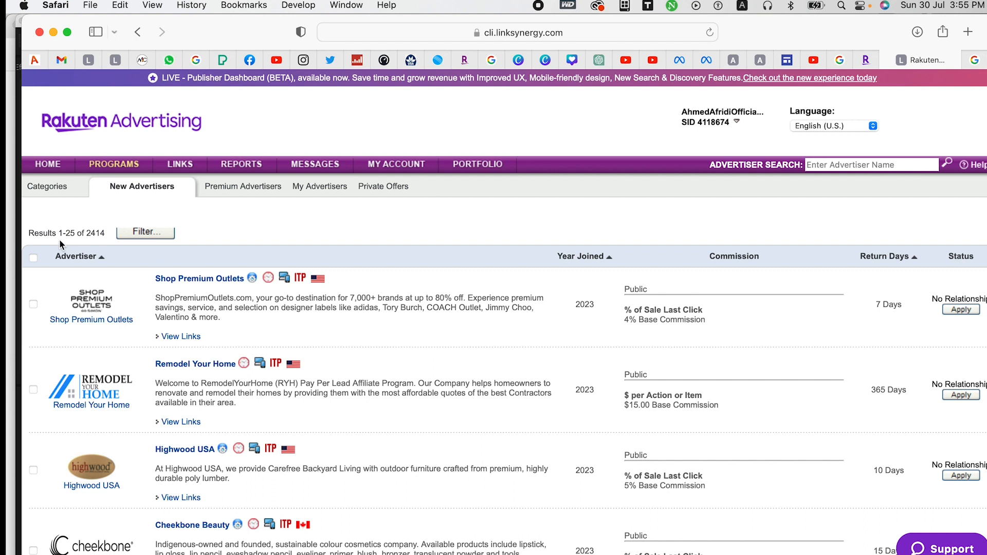
double_click(88, 234)
- Open Premium Advertisers, highlight Sensibo's and Aquasana's commission rates, then go to My Advertisers
left_click(265, 187)
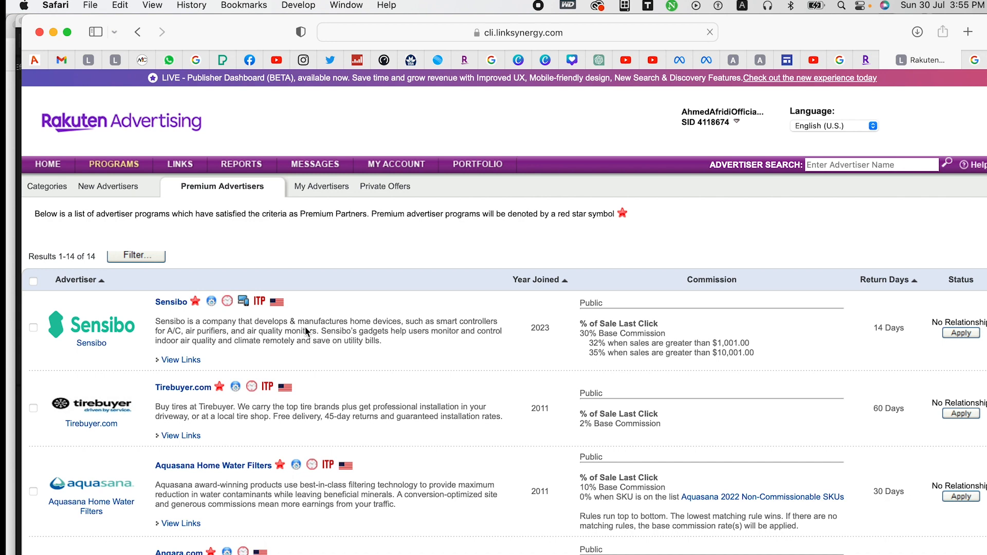
left_click_drag(584, 334, 686, 333)
left_click_drag(584, 488, 728, 487)
left_click_drag(595, 344, 651, 377)
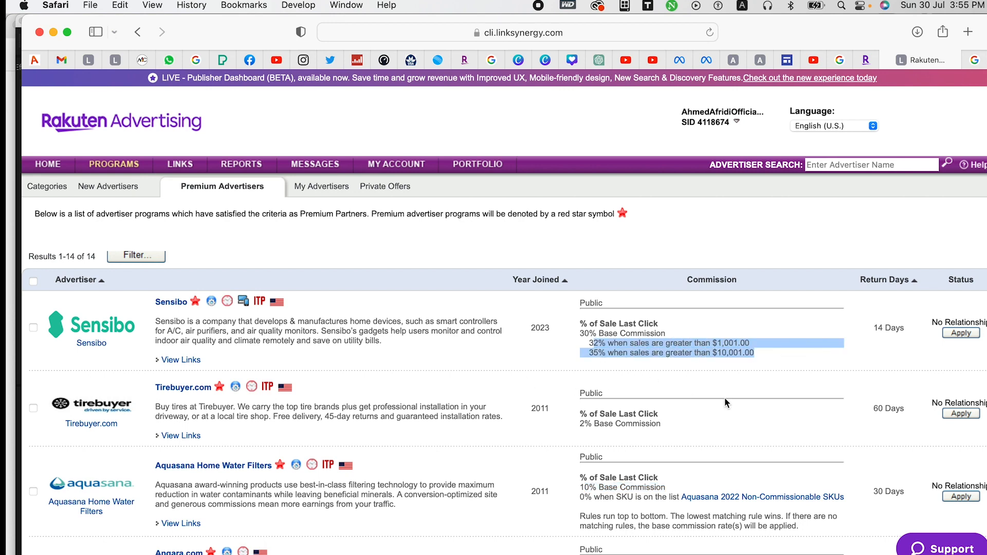
scroll(492, 392, "down", 5)
mouse_move(180, 164)
left_click(328, 187)
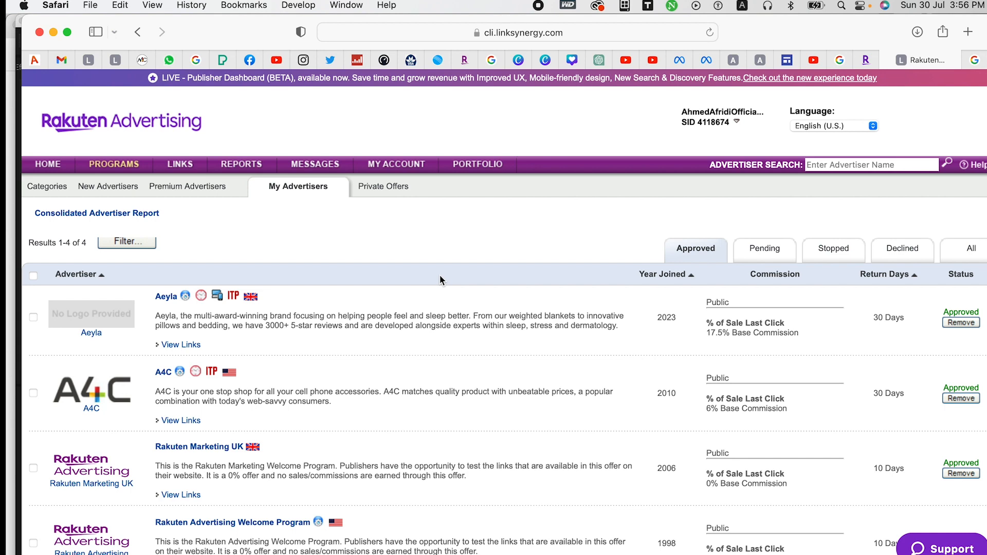
- Scroll through the four approved programs, including Aeyla and A4C
scroll(430, 285, "down", 3)
scroll(431, 286, "up", 3)
scroll(785, 409, "down", 3)
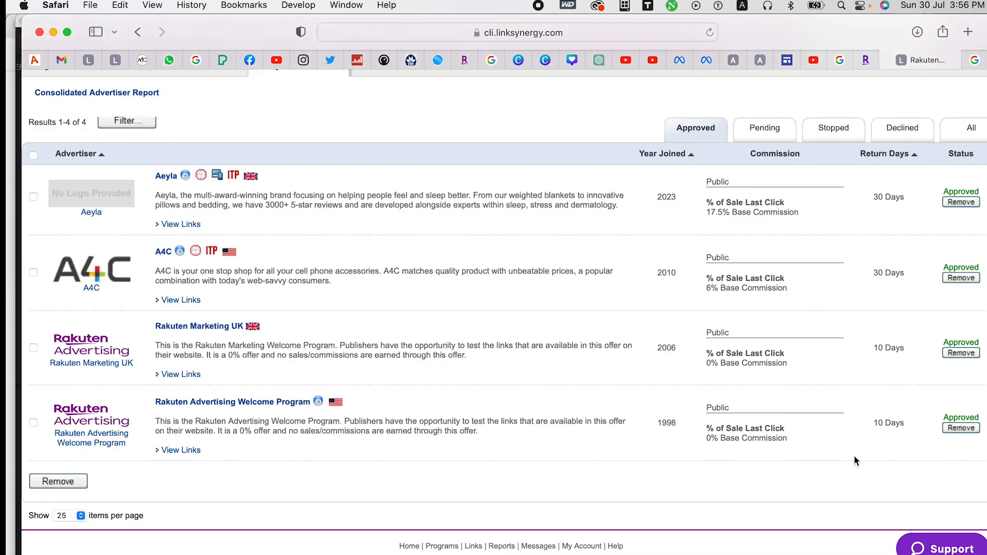
scroll(673, 408, "up", 3)
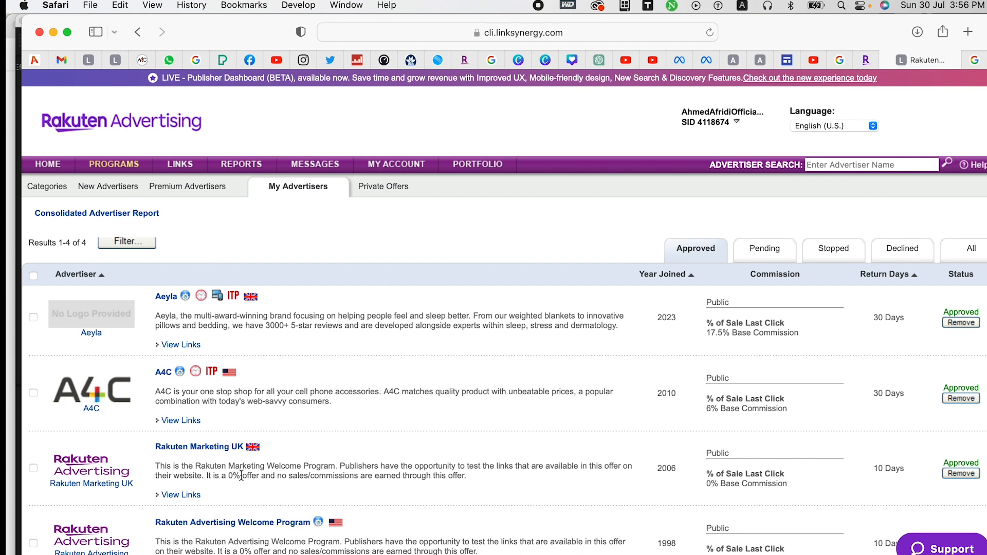
scroll(243, 476, "down", 2)
scroll(243, 476, "down", 3)
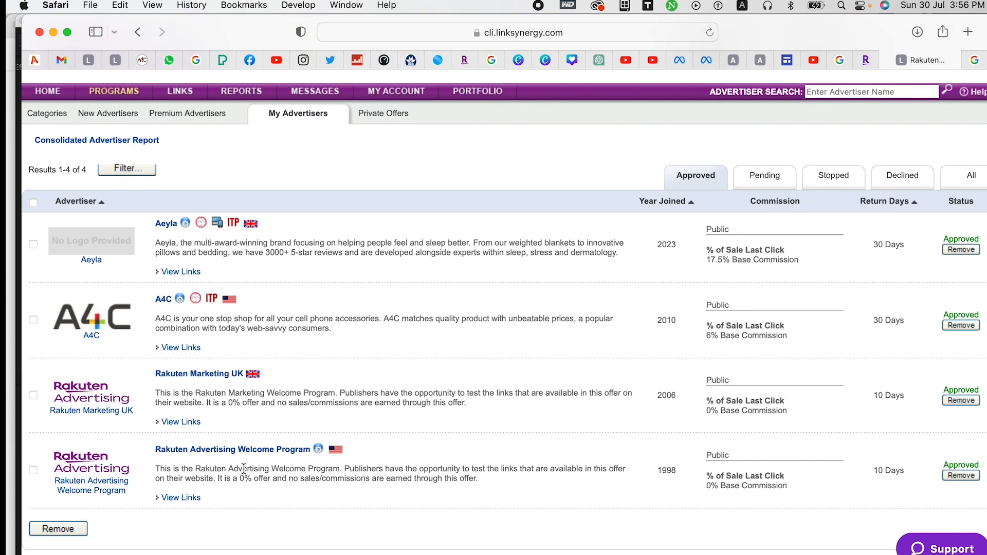
scroll(243, 470, "up", 5)
- Check Private Offers, which shows no results, then return to My Advertisers
left_click(389, 187)
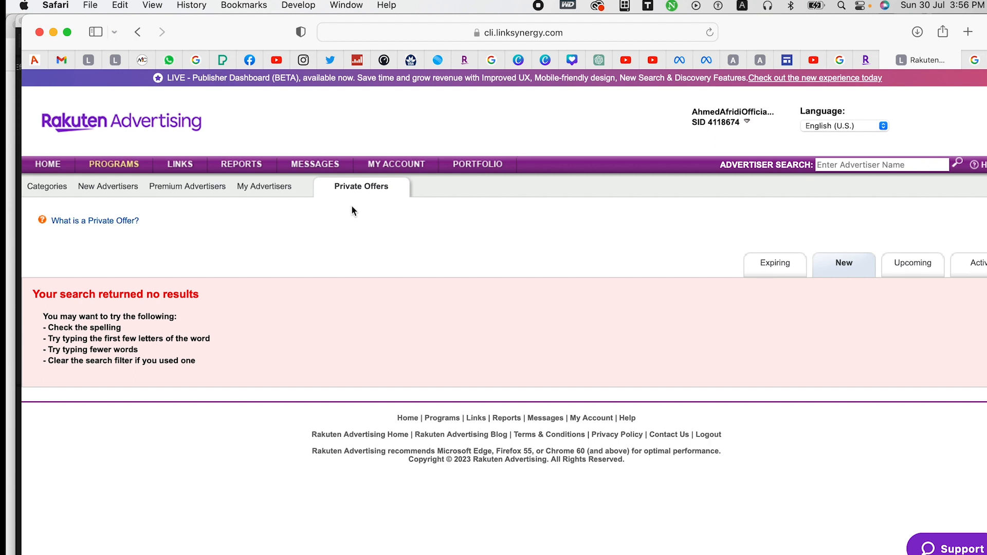
mouse_move(316, 165)
left_click(266, 189)
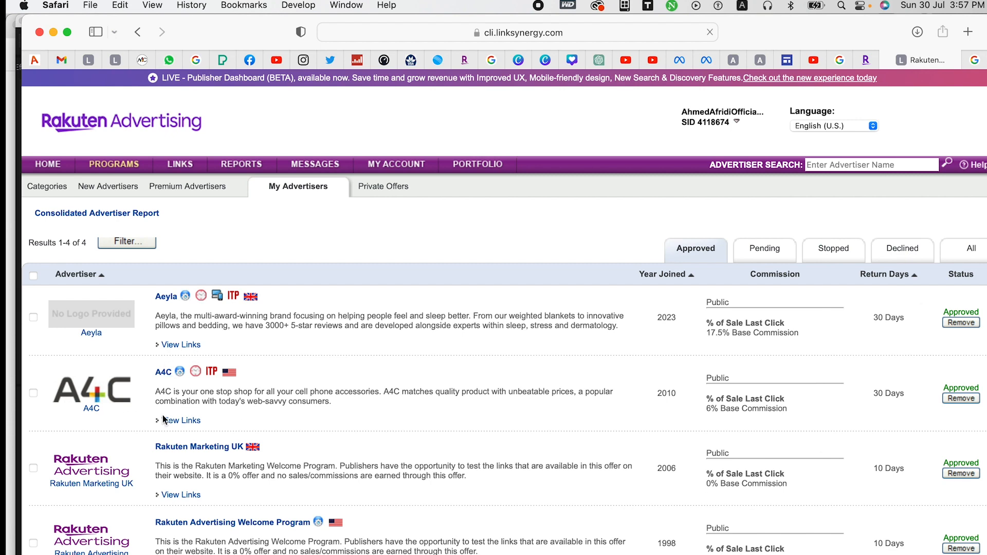
mouse_move(188, 170)
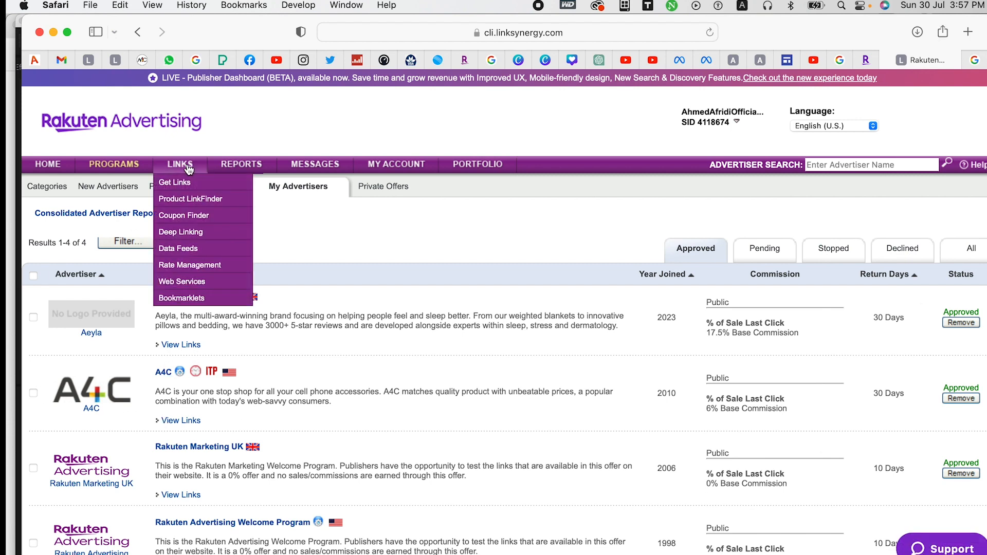
- On Get Links, inspect the Category, Promo type, Link type and Network options without changing them
left_click(185, 184)
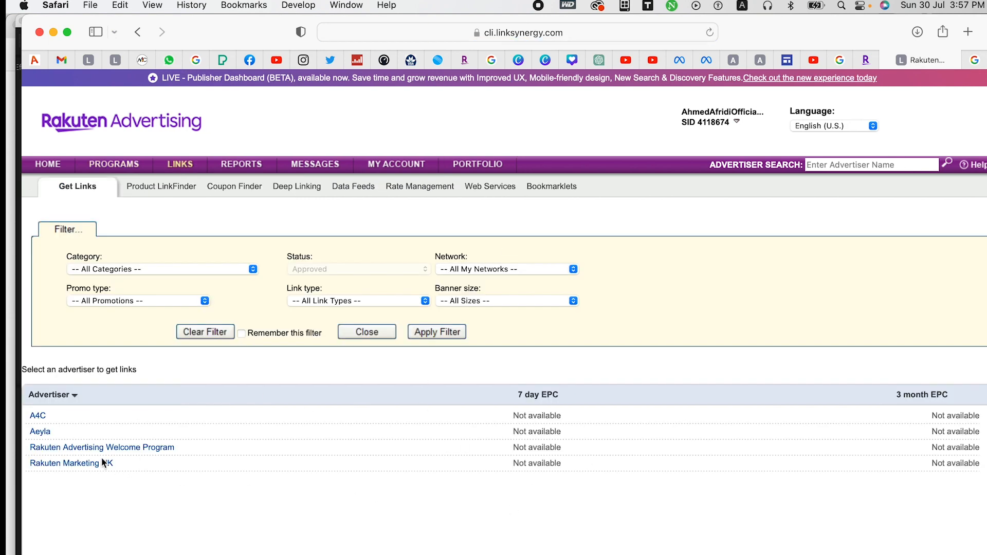
mouse_move(60, 416)
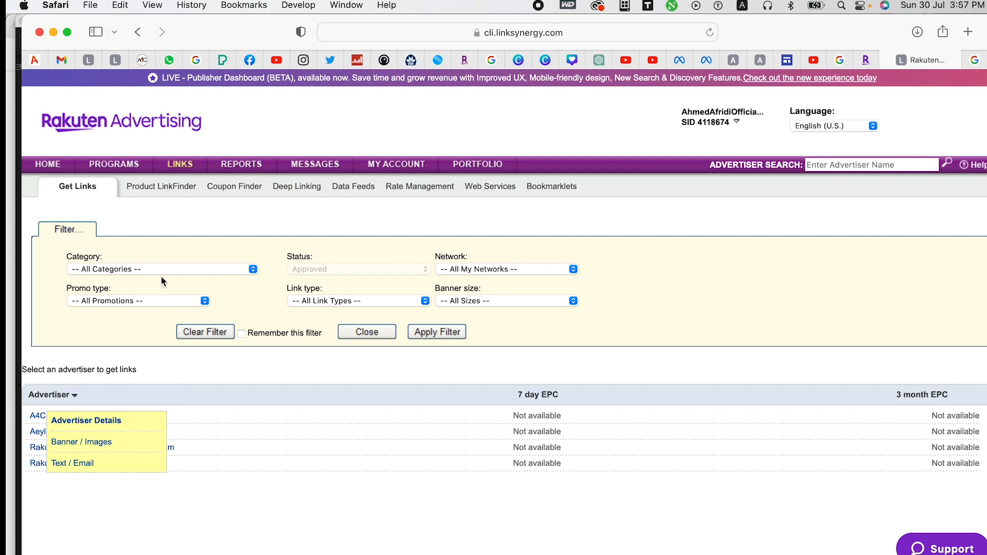
left_click(162, 271)
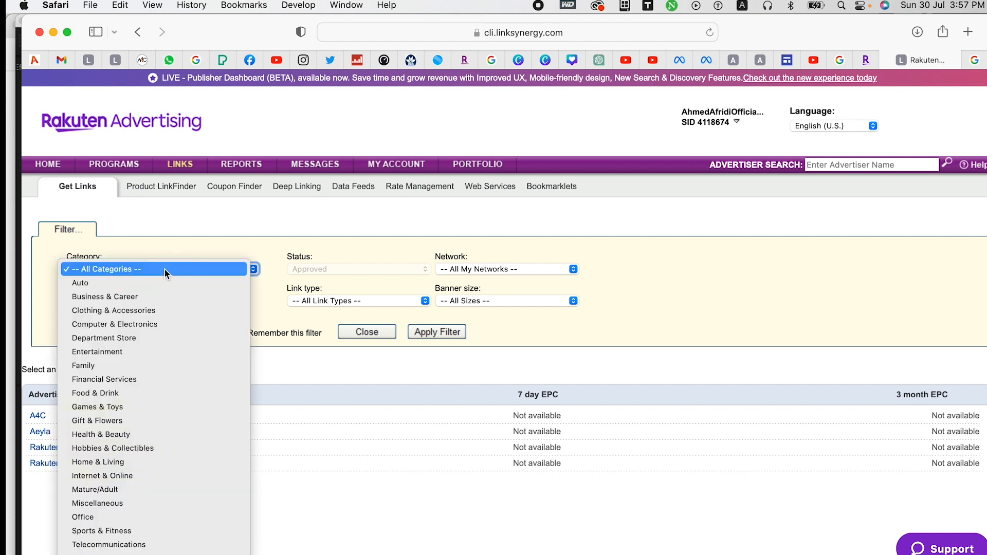
left_click(162, 220)
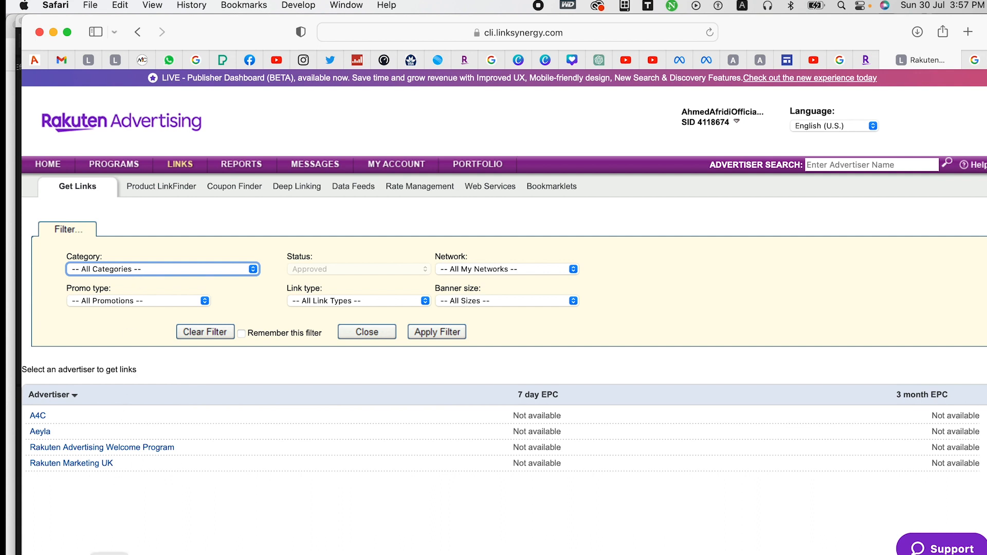
left_click(142, 301)
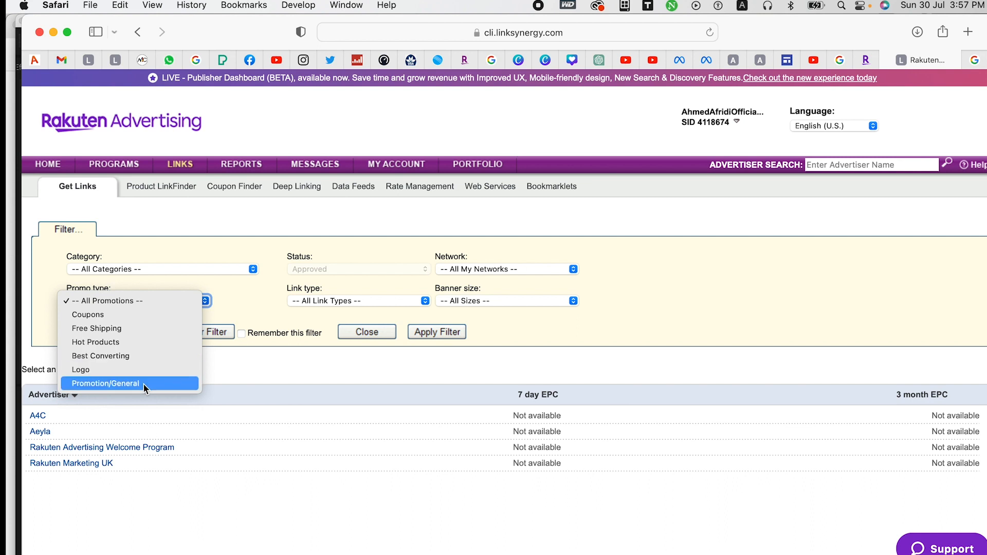
left_click(259, 500)
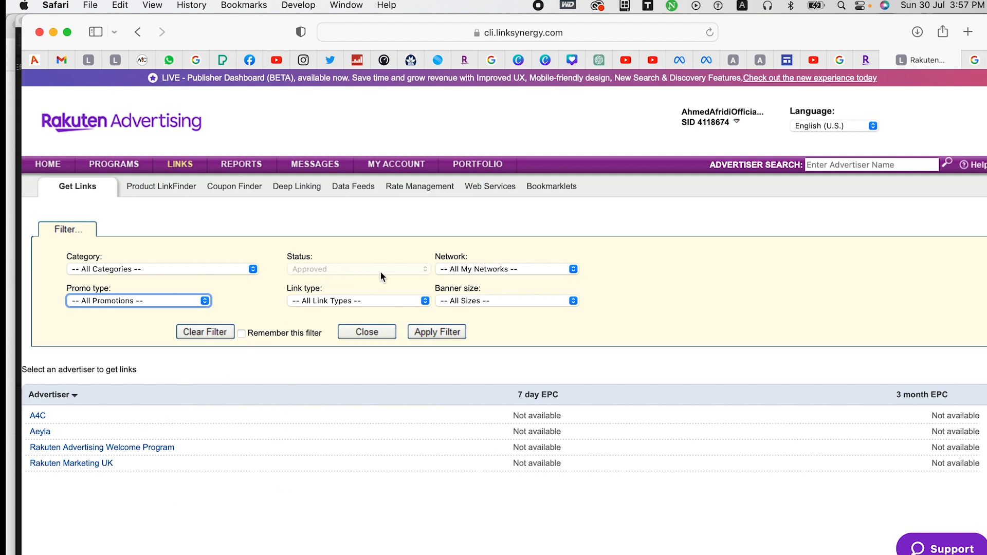
left_click(368, 301)
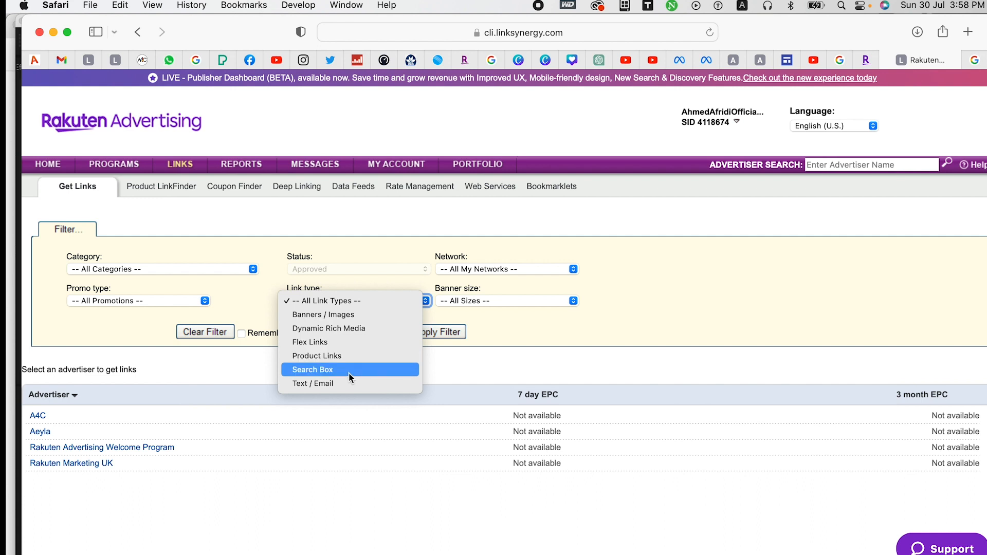
left_click(531, 330)
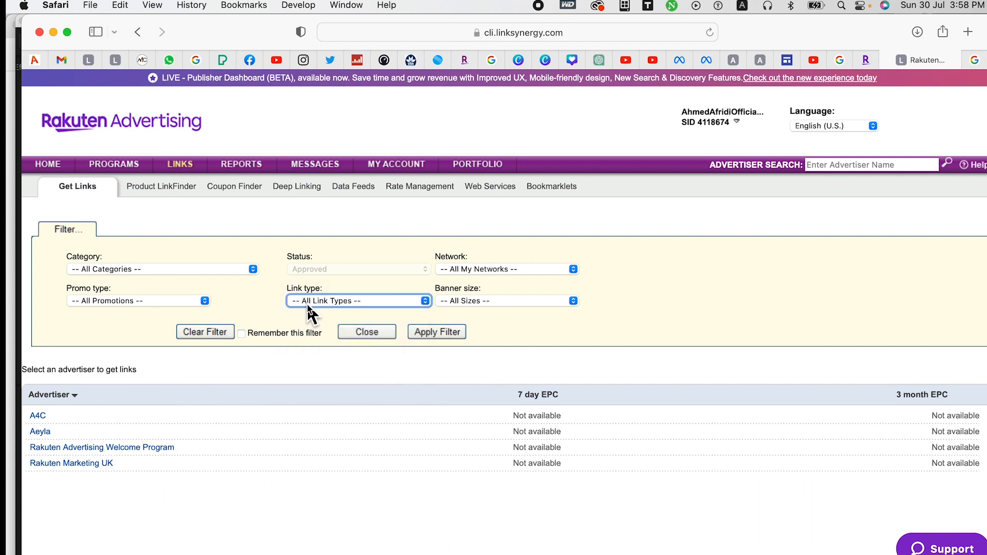
left_click(523, 270)
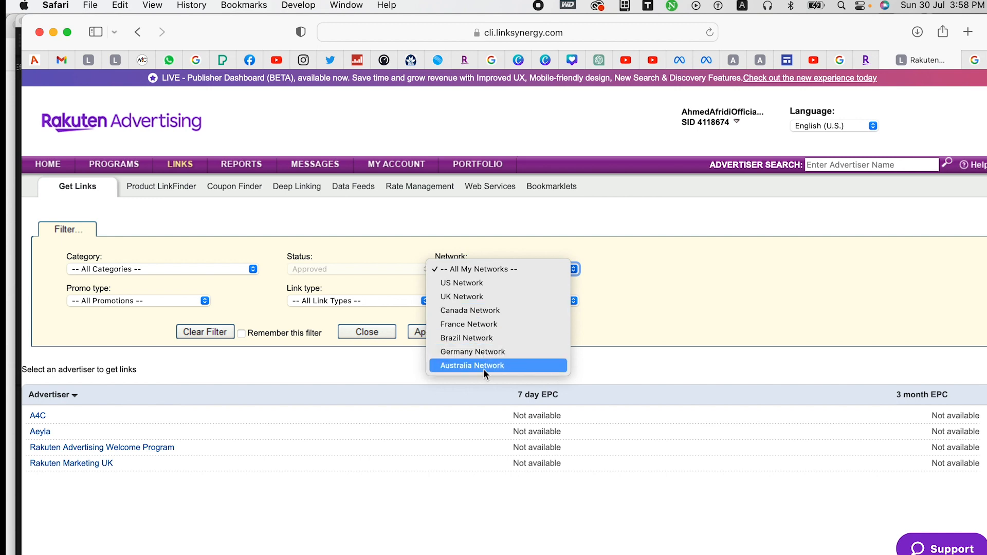
- Close the network choices, view A4C's program details, and return to Get Links
left_click(658, 322)
left_click(498, 270)
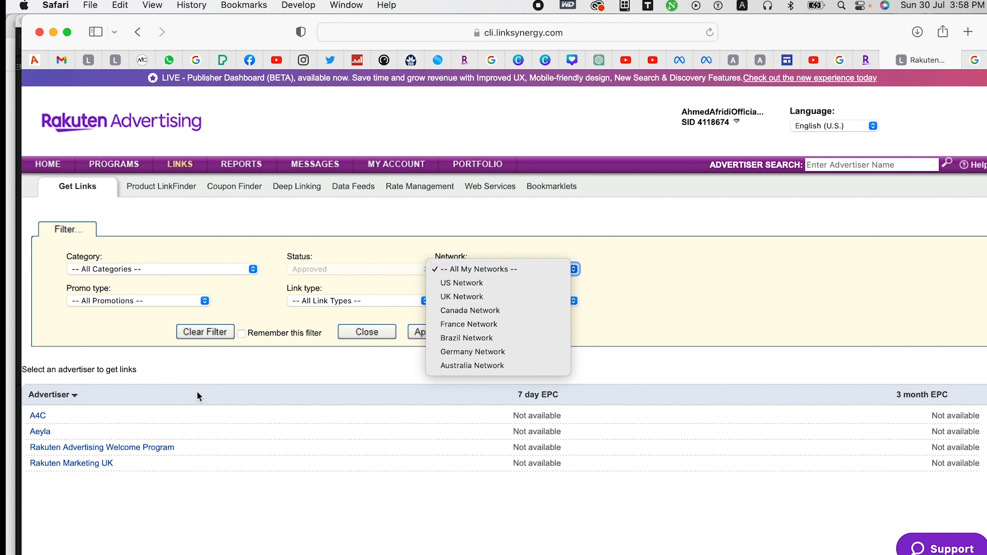
left_click(46, 424)
left_click(37, 418)
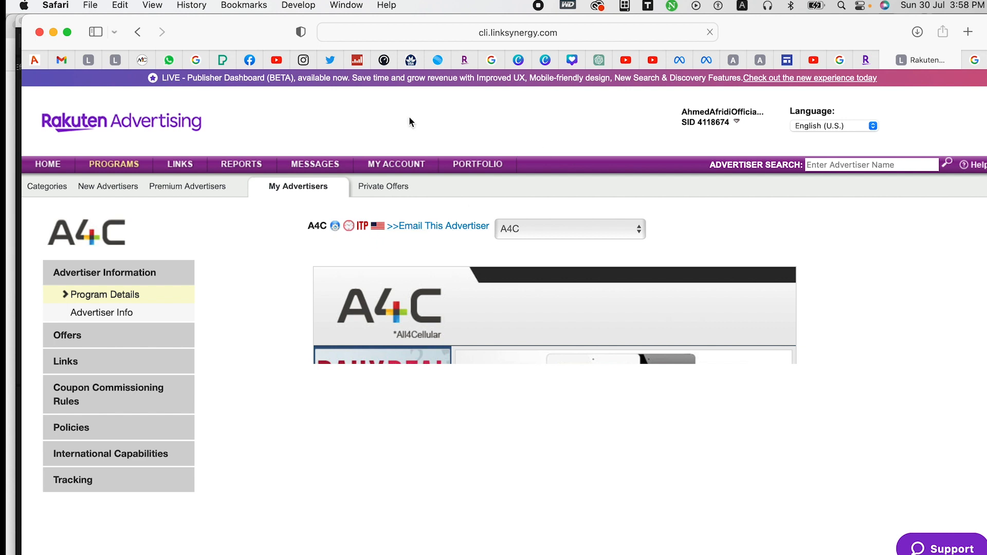
left_click(146, 35)
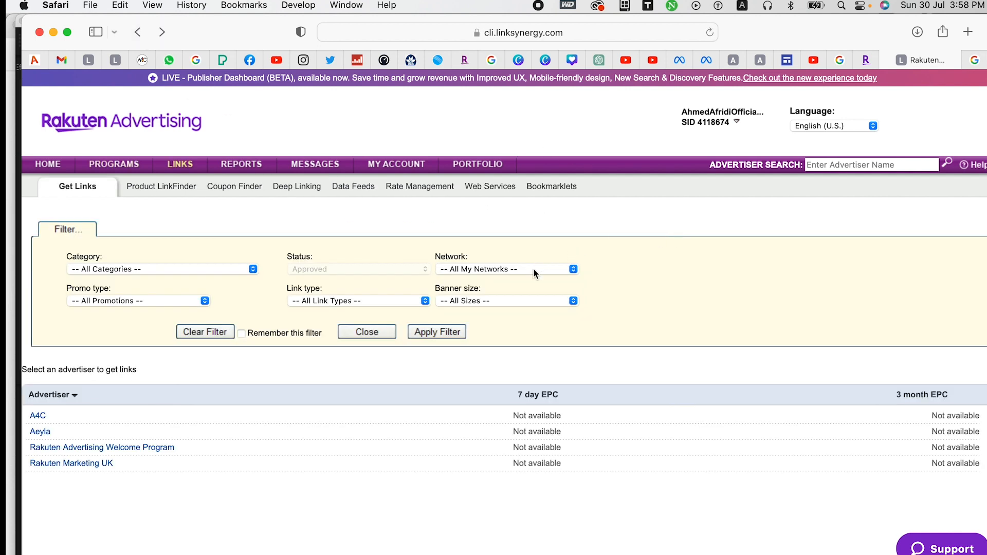
- Filter links to the US Network and show the Rakuten Advertising Welcome Program's link options
left_click(534, 269)
left_click(506, 282)
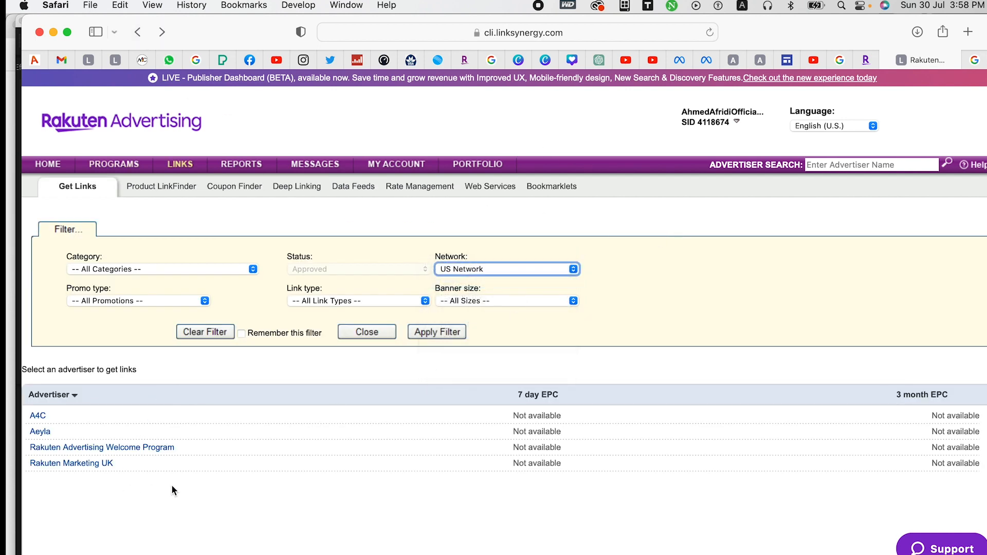
left_click(417, 338)
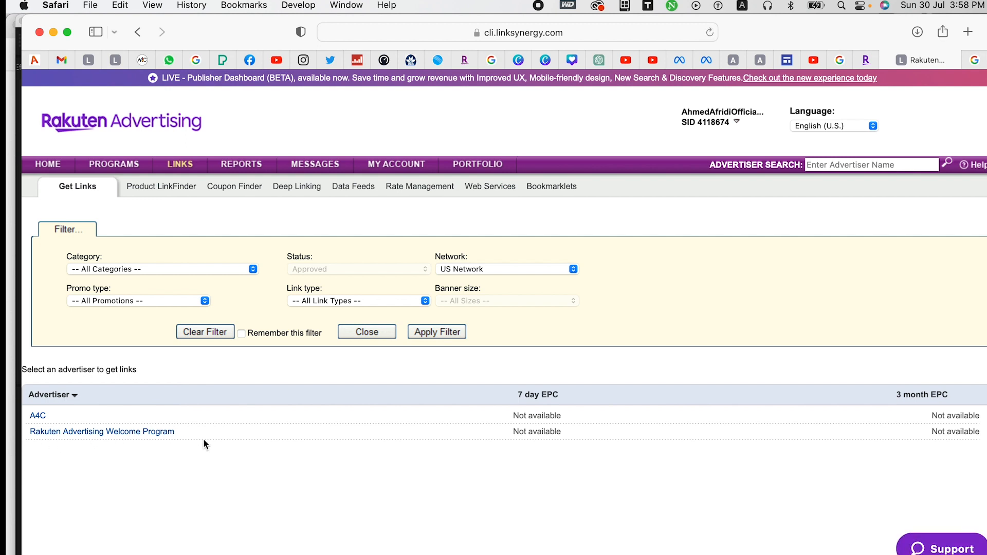
left_click(40, 432)
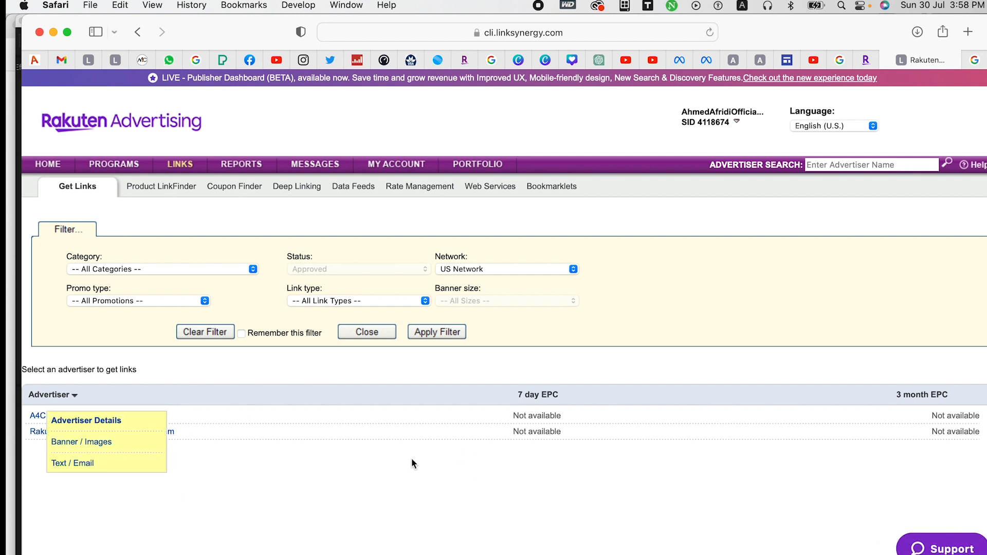
mouse_move(178, 165)
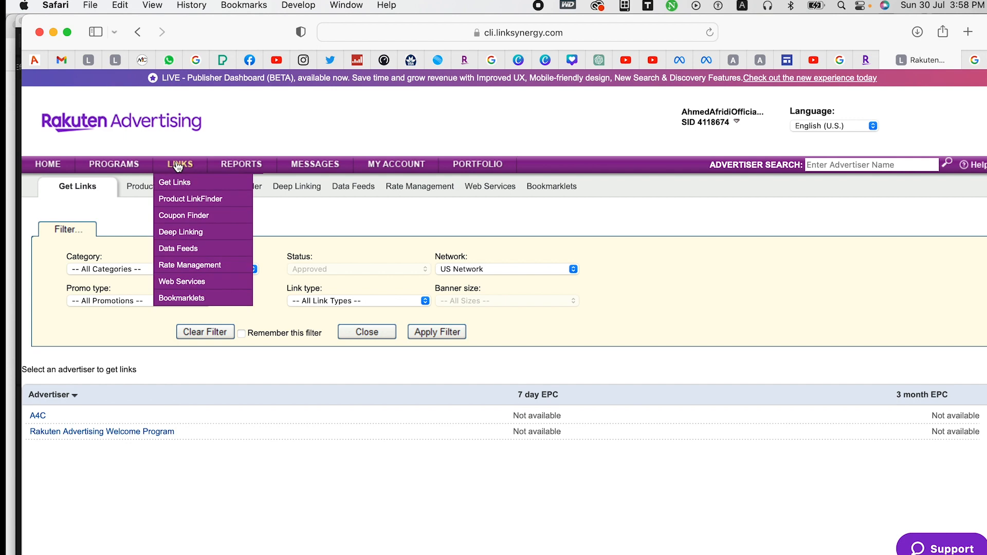
- Run an English Product LinkFinder search across all advertisers and scroll results like PranaSleep's Karma Elite Hybrid
left_click(201, 199)
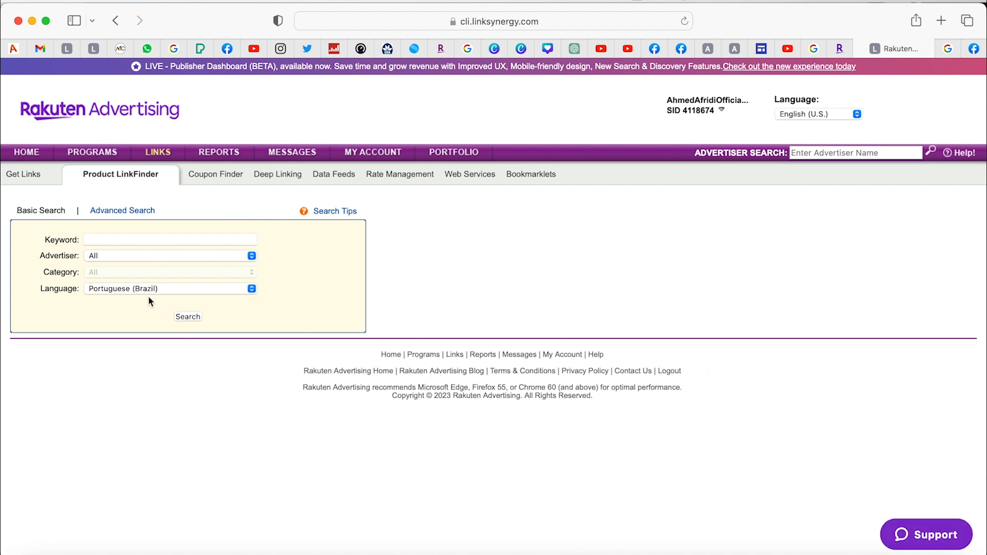
left_click(135, 256)
left_click(135, 256)
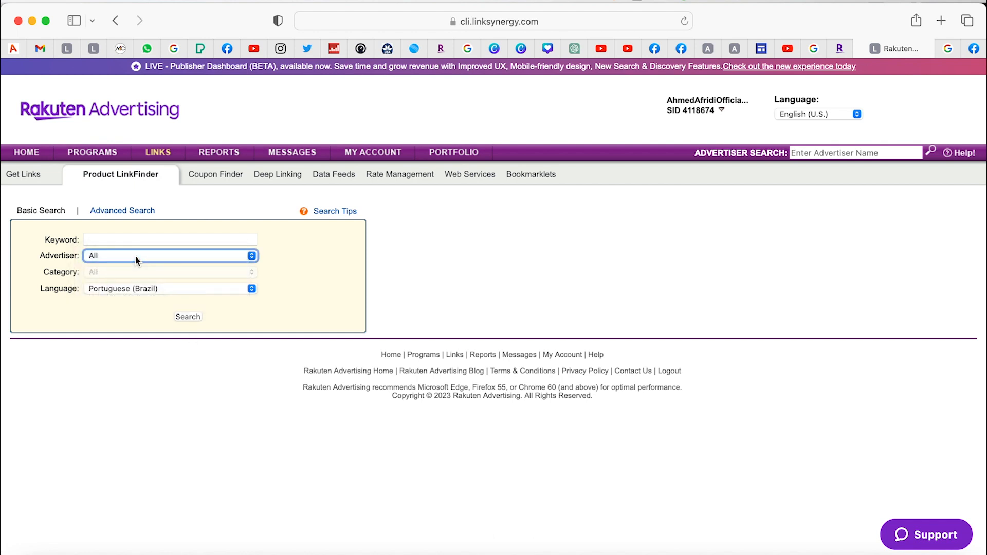
left_click(162, 289)
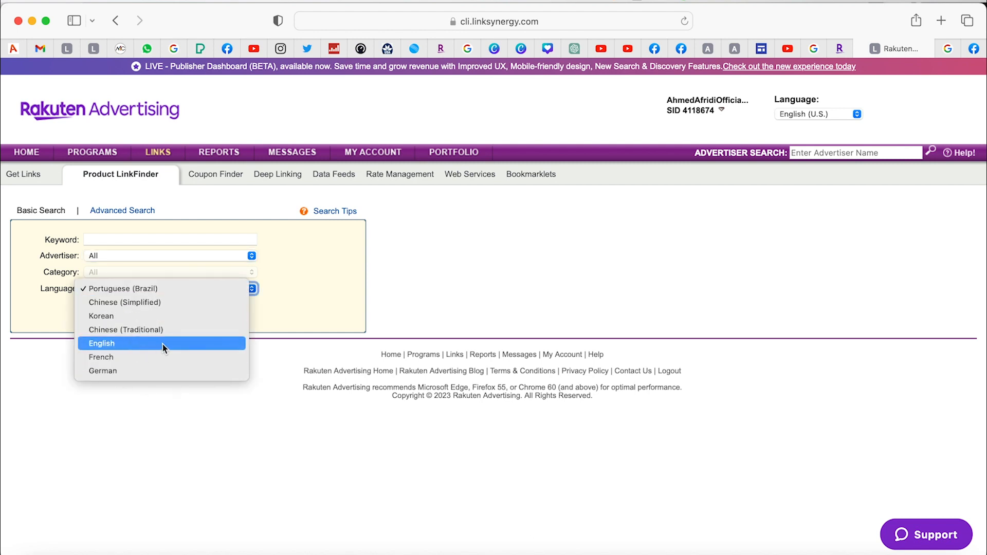
left_click(162, 344)
left_click(195, 318)
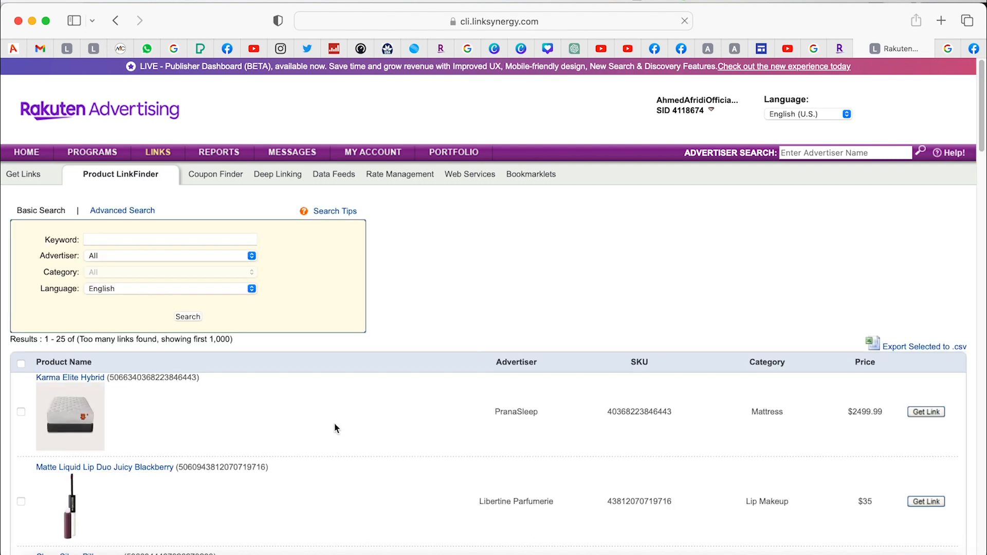
scroll(108, 393, "down", 1)
scroll(254, 400, "down", 1)
scroll(267, 402, "down", 3)
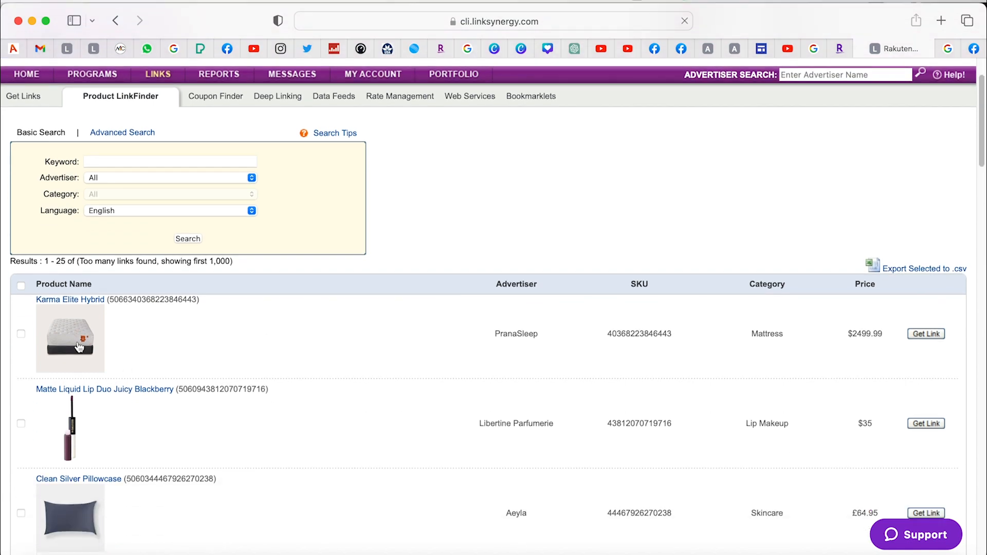
left_click(932, 334)
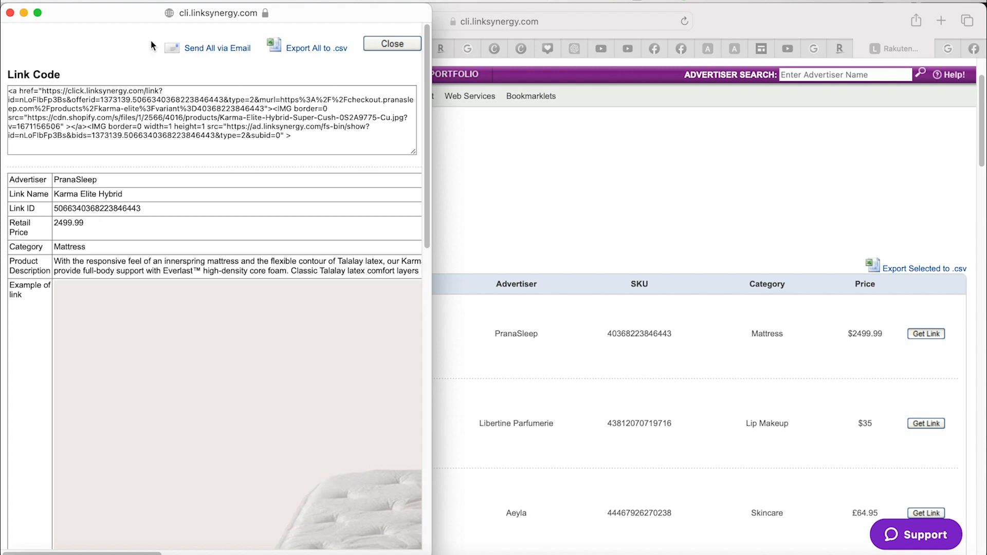
left_click_drag(119, 11, 331, 25)
left_click(520, 131)
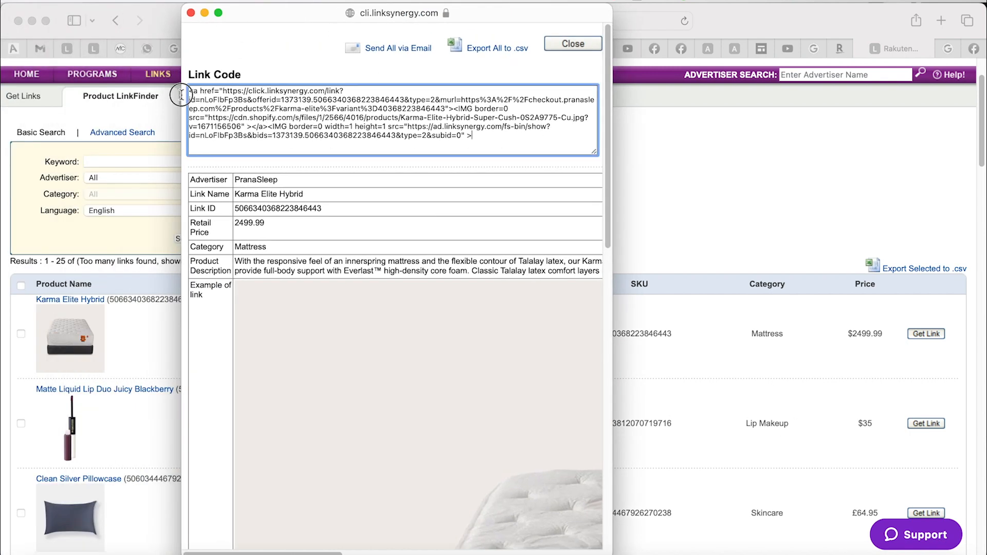
key("super+a")
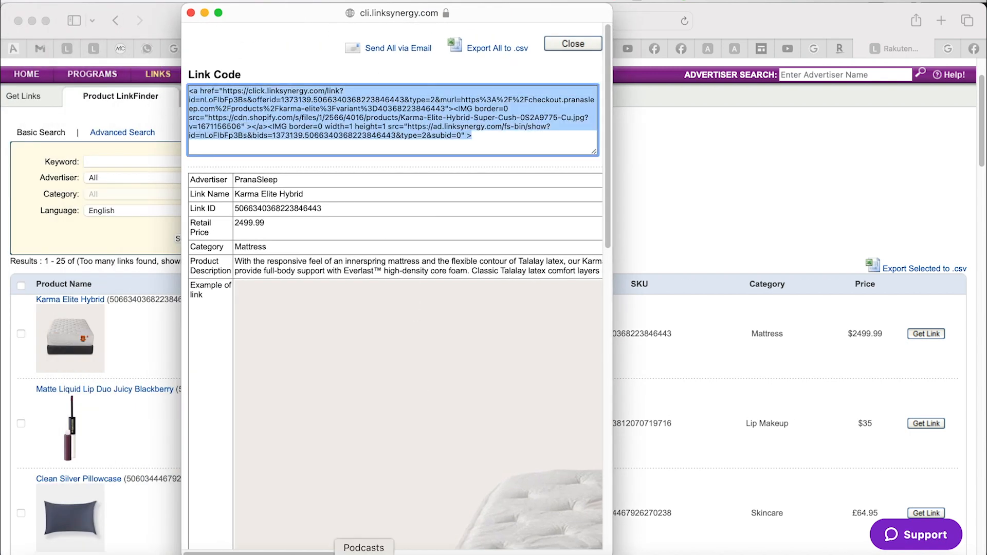
scroll(432, 535, "right", 10)
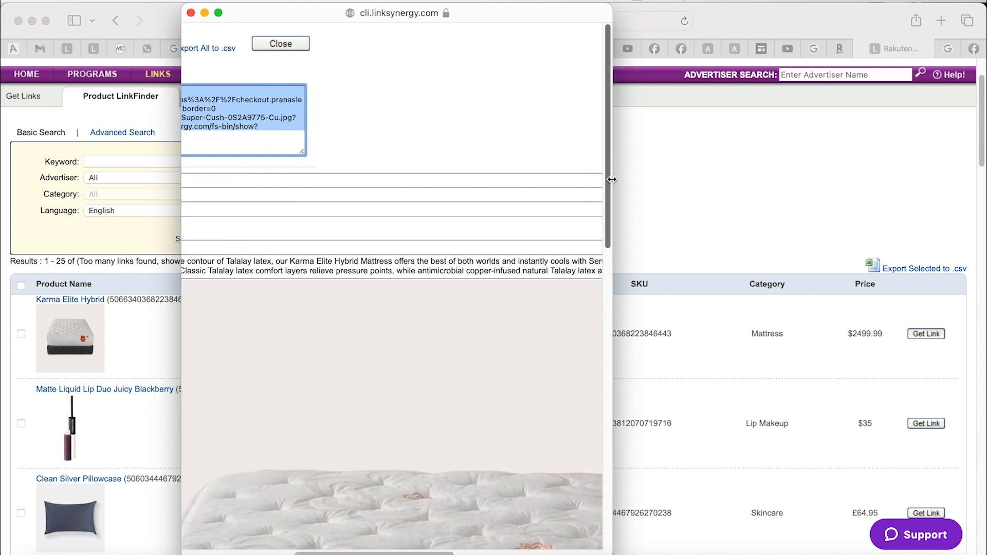
left_click_drag(608, 183, 600, 387)
right_click(389, 238)
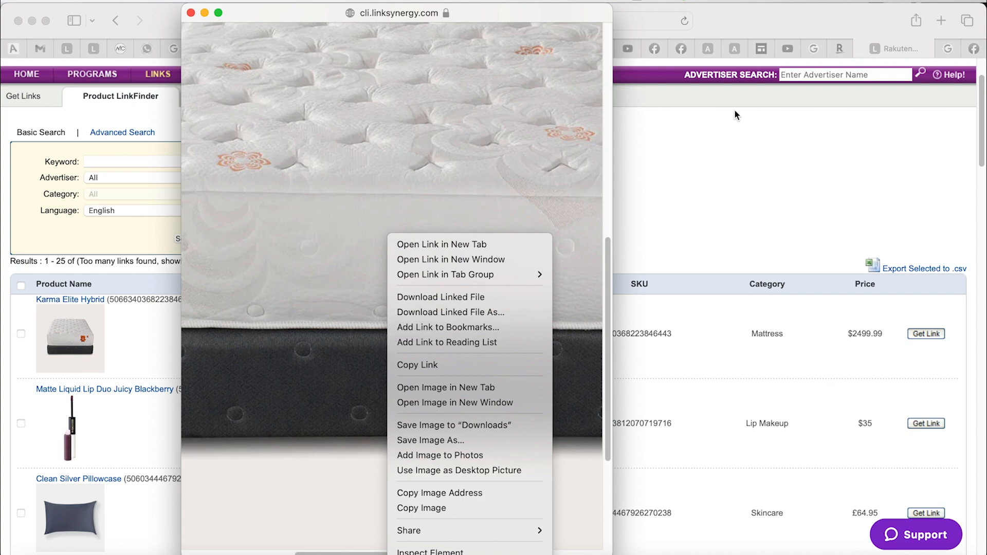
left_click(304, 22)
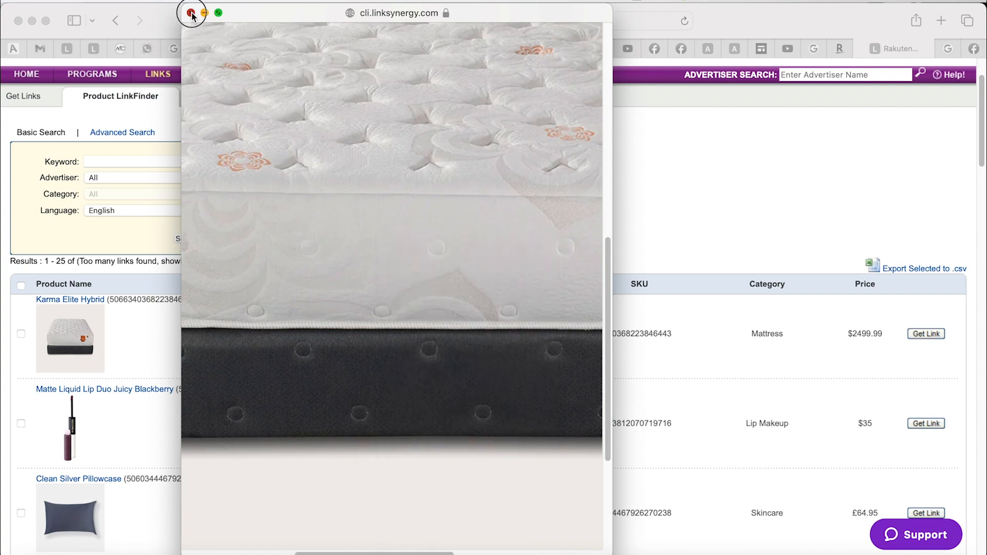
left_click(190, 13)
scroll(298, 458, "down", 2)
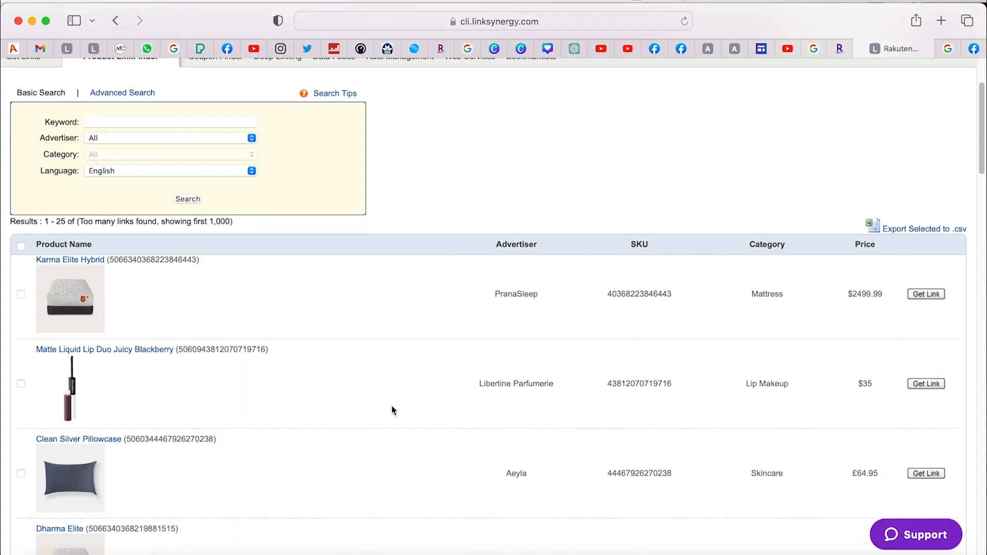
scroll(424, 386, "down", 10)
scroll(423, 387, "up", 20)
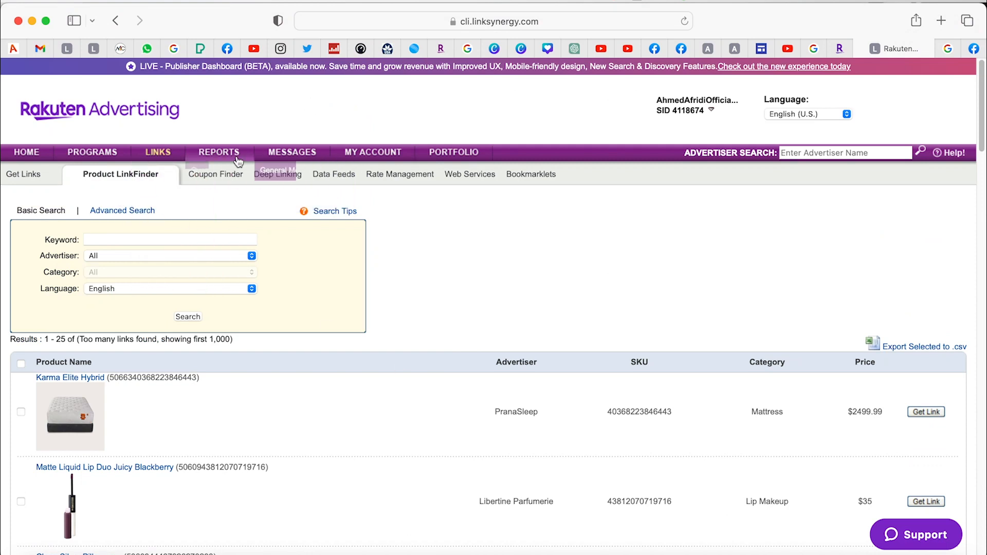
- List all coupon links in Coupon Finder and scroll down to the two Aeyla offers
left_click(220, 175)
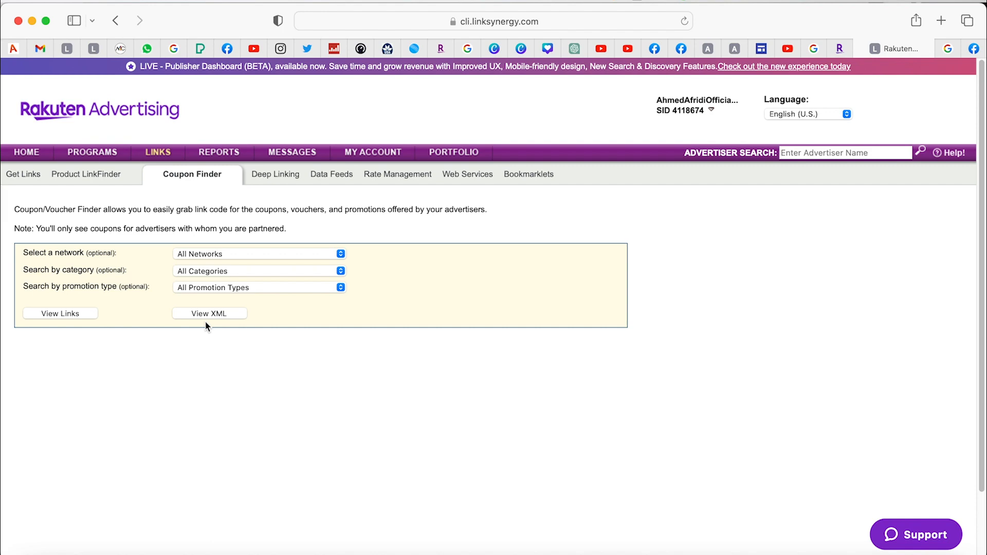
left_click(72, 316)
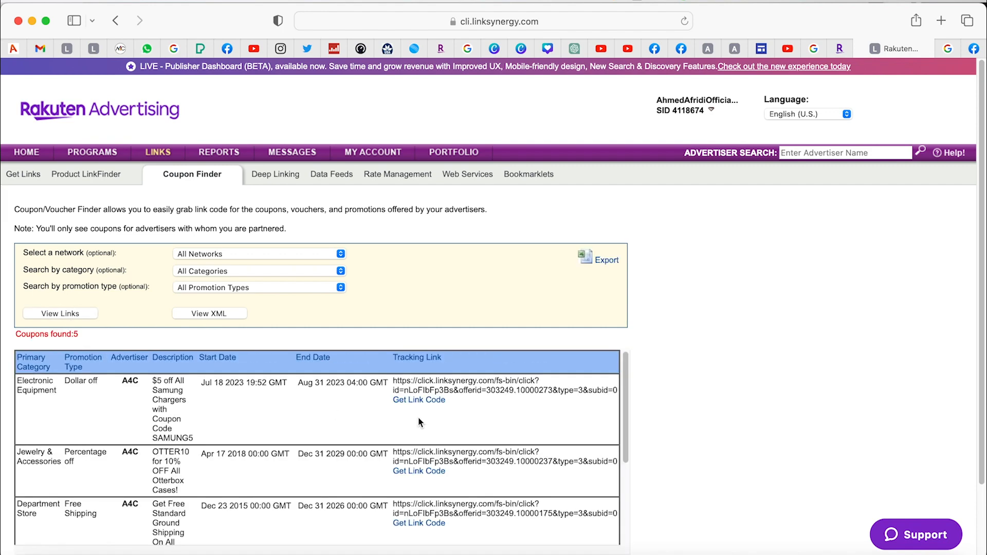
scroll(491, 375, "down", 3)
scroll(203, 425, "up", 3)
scroll(176, 435, "down", 5)
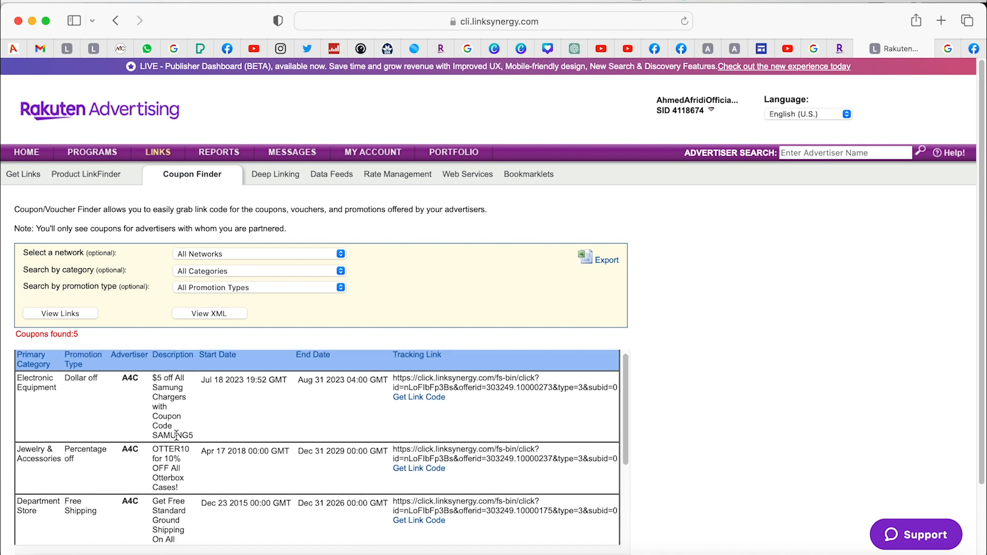
scroll(176, 456, "down", 2)
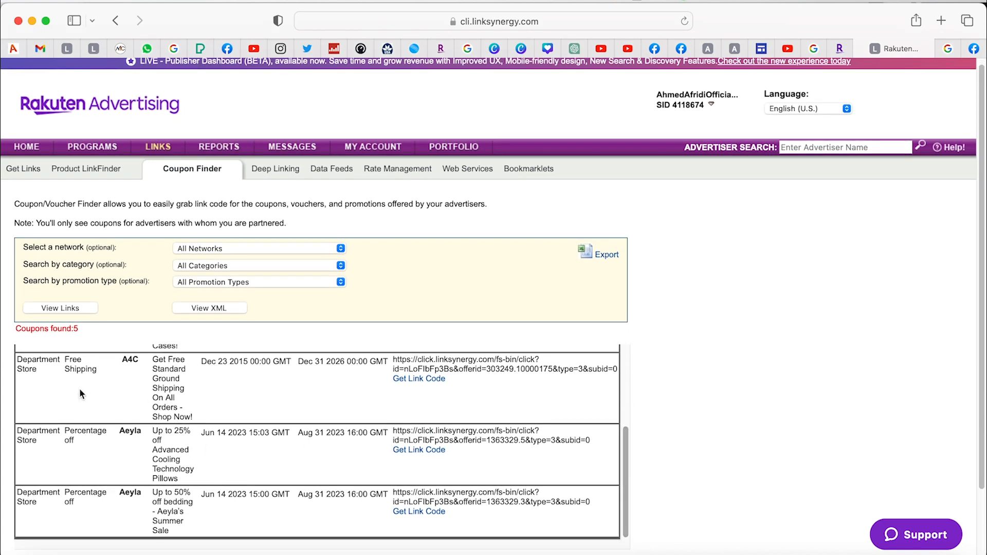
scroll(235, 483, "down", 3)
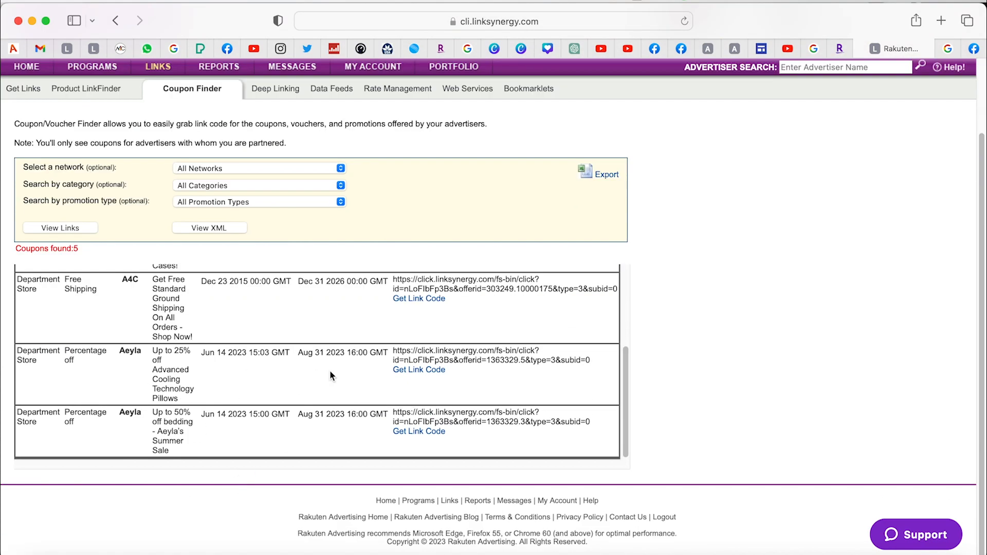
left_click(427, 370)
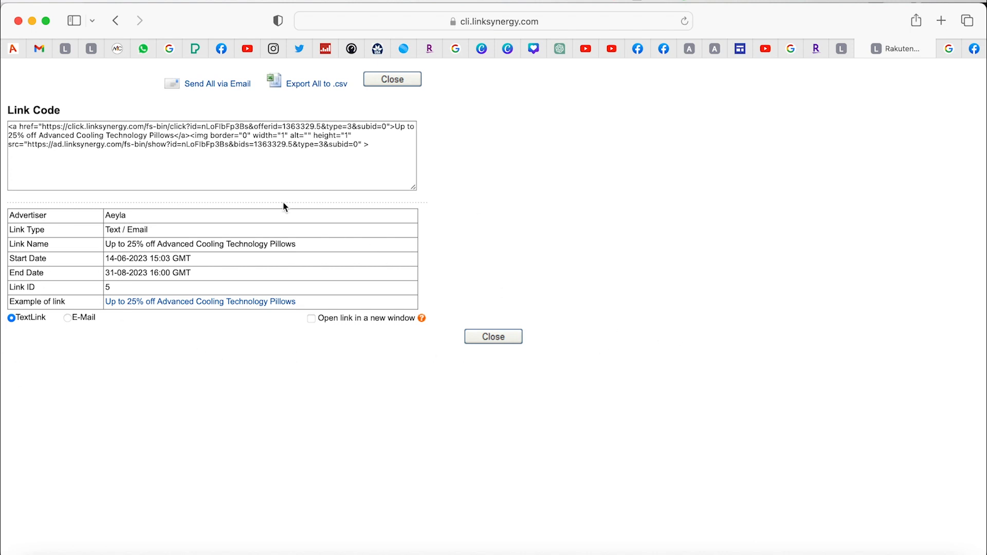
left_click_drag(381, 149, 4, 114)
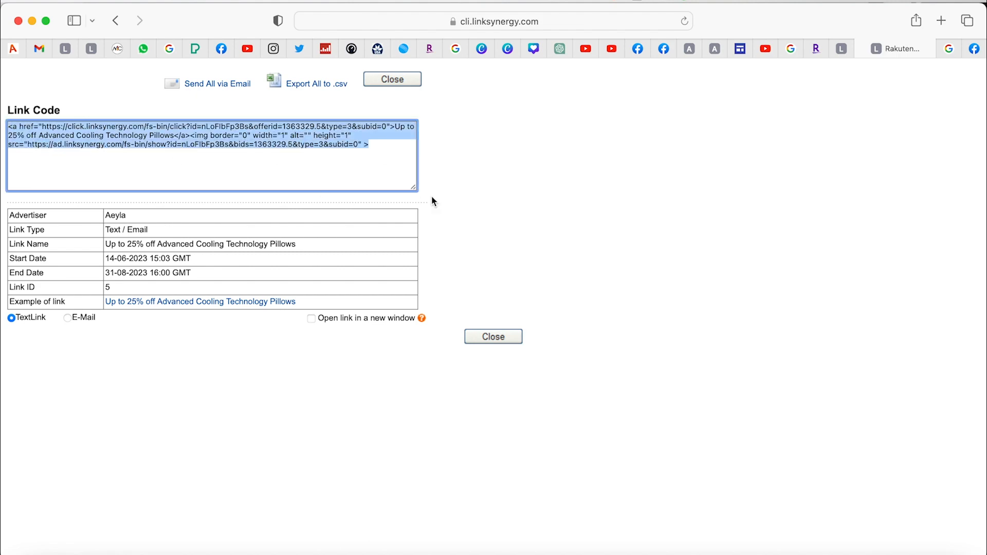
left_click(490, 338)
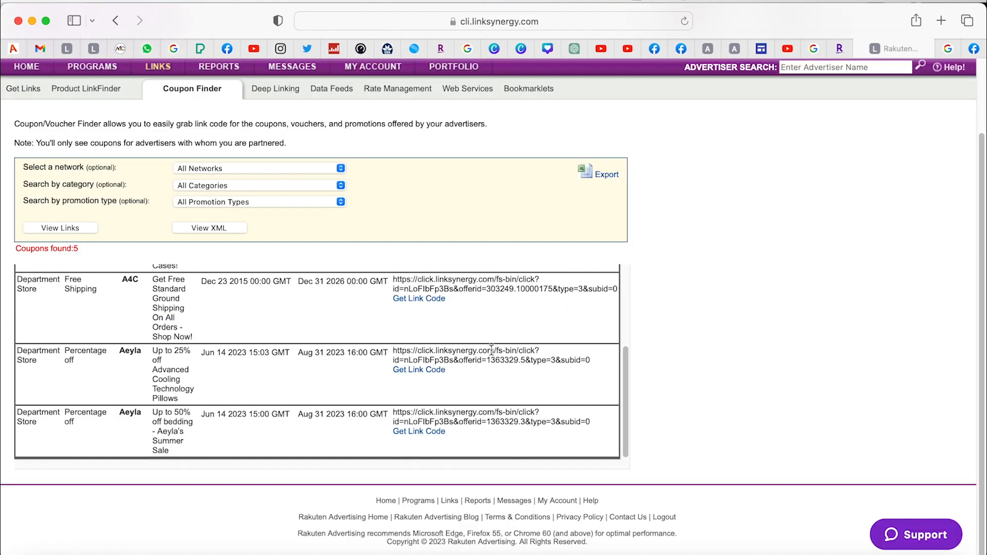
scroll(308, 321, "up", 5)
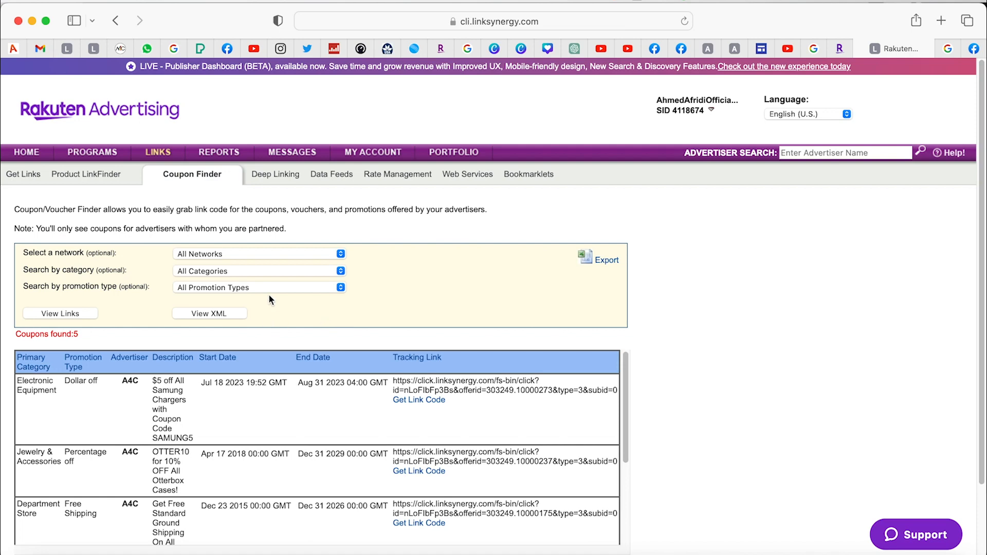
- Pick A4C as the Deep Linking advertiser, then switch to the Google Bard tab
left_click(272, 178)
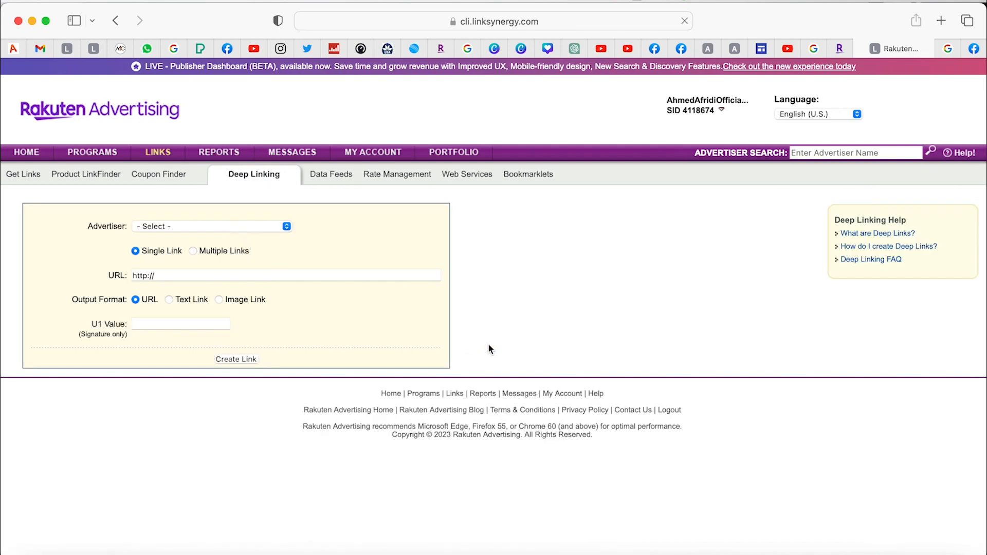
left_click(262, 228)
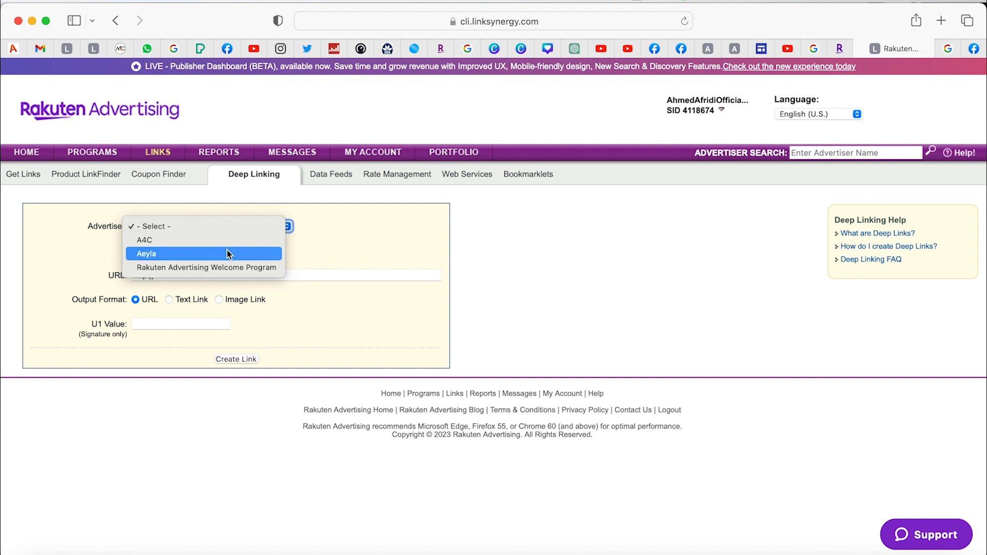
left_click(154, 240)
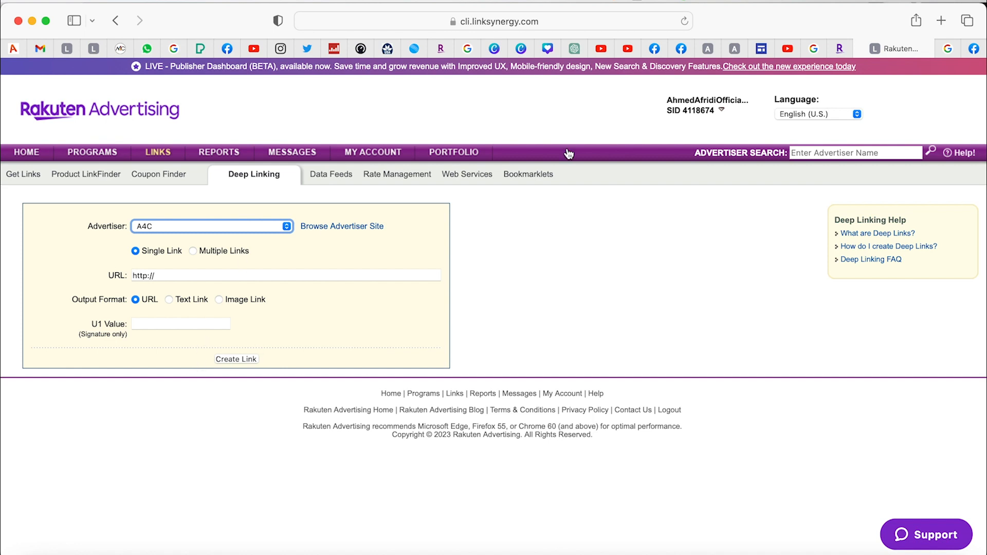
left_click(948, 48)
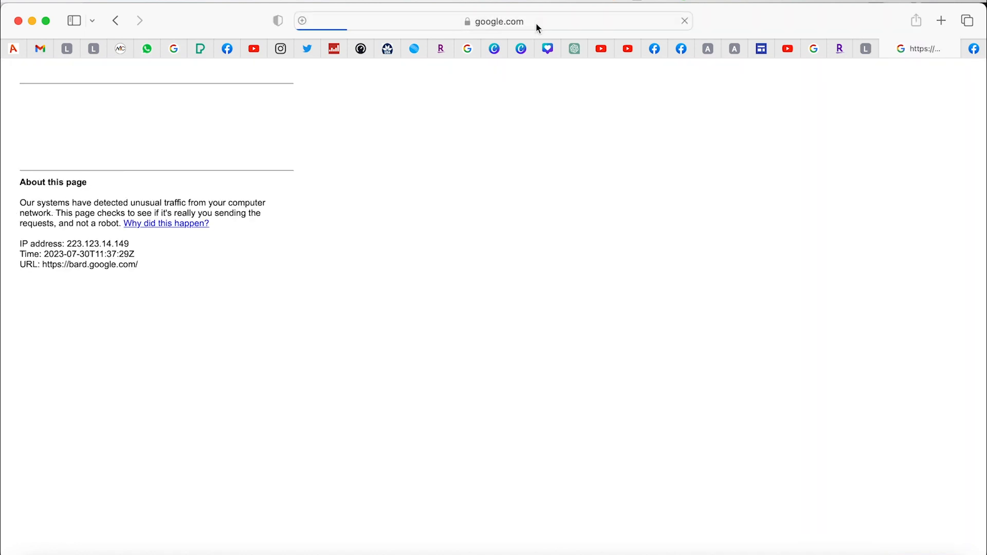
- In a new browser tab, go to google.com and search for A4C
left_click(941, 21)
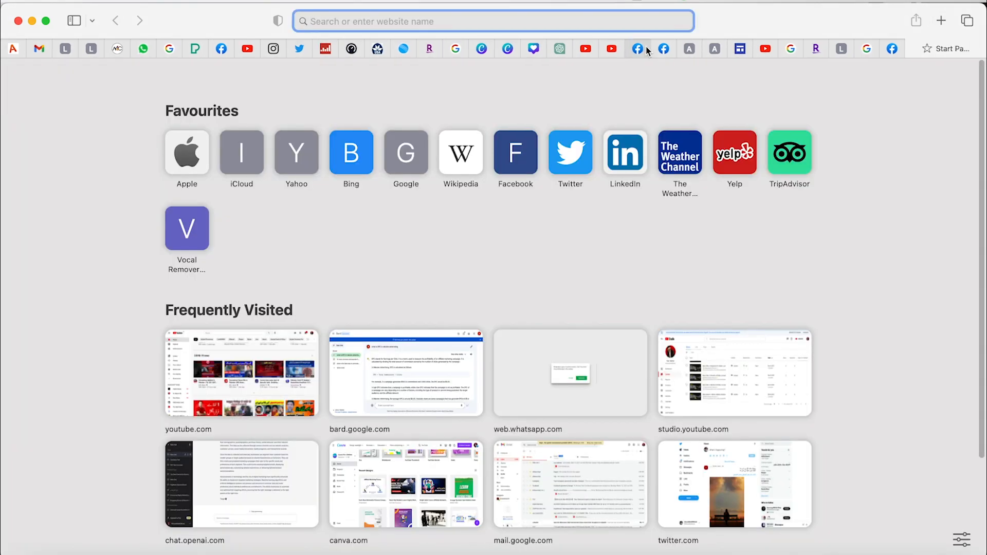
type("g")
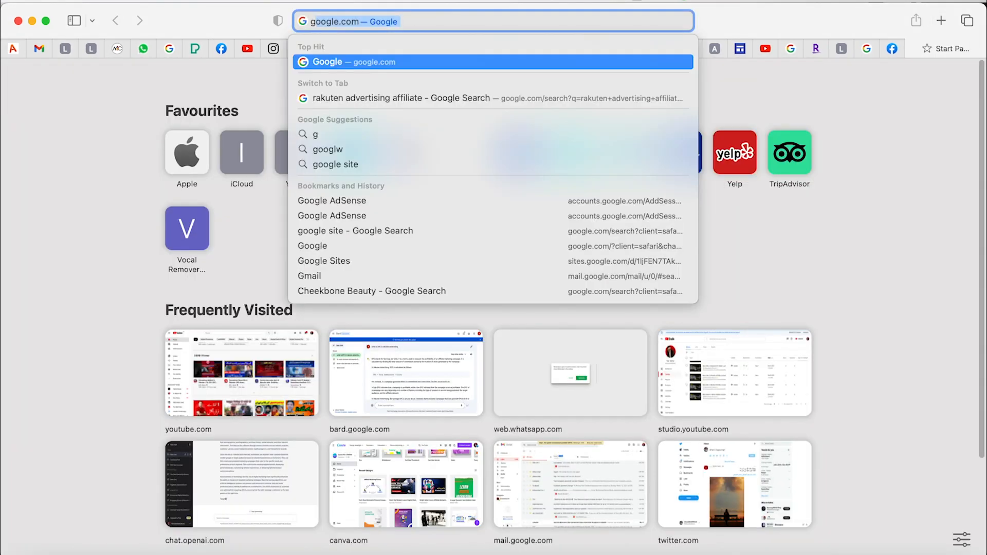
key("Return")
type("A")
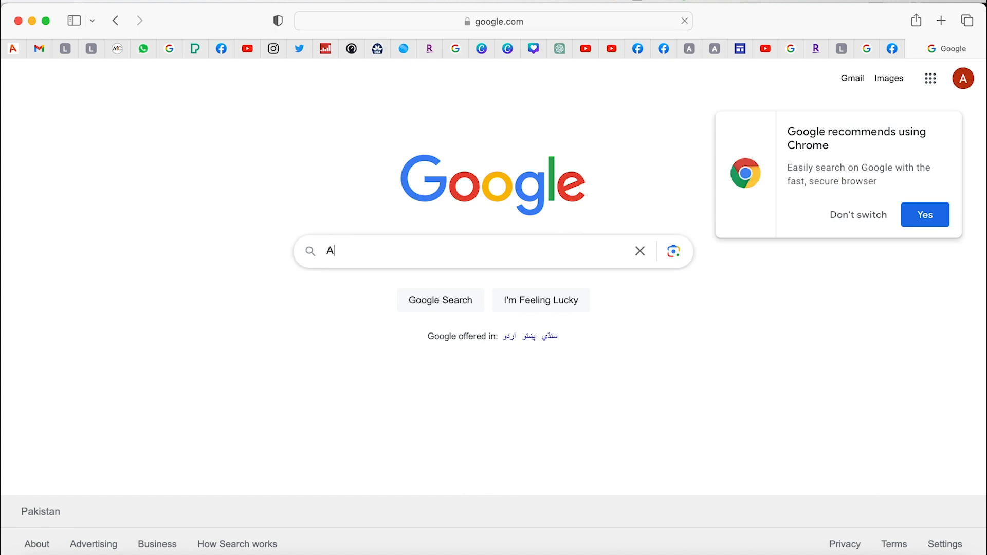
type("4C")
key("Return")
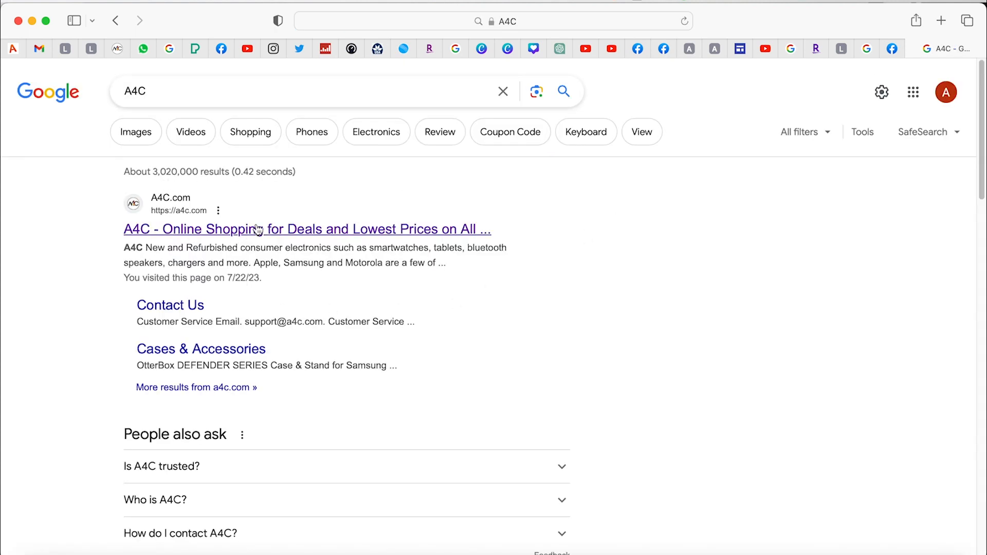
- Open the A4C.com store and browse its AUDIO > Smart Speakers collection
left_click(258, 231)
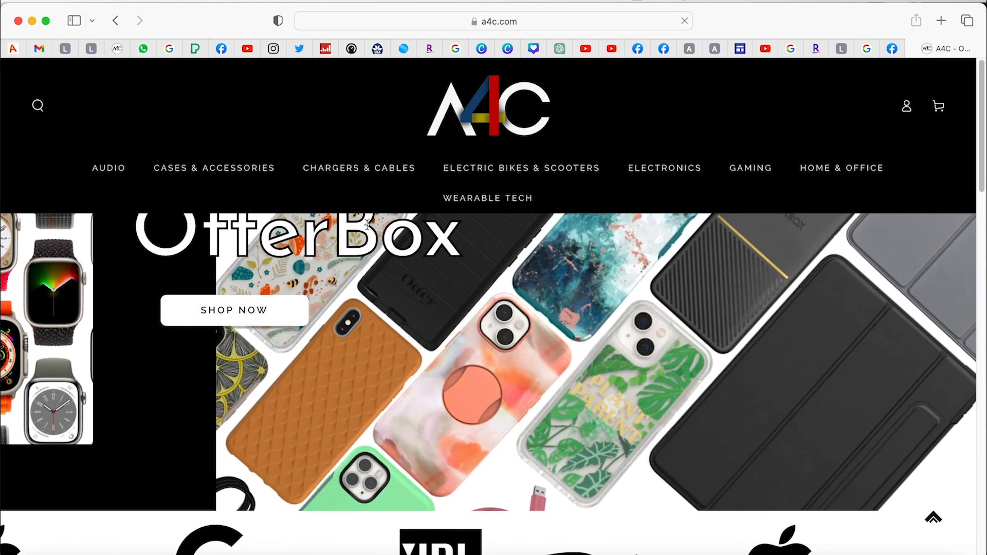
mouse_move(656, 174)
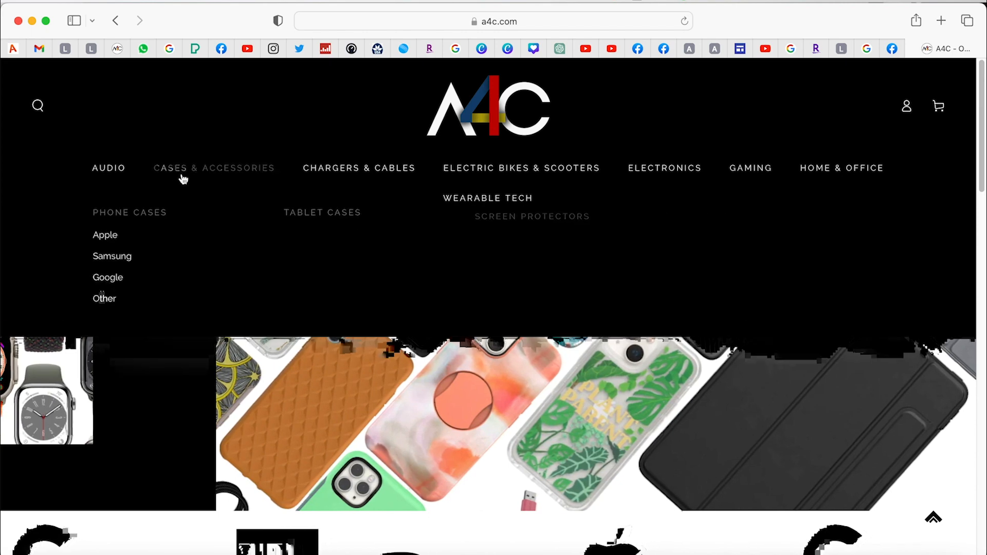
mouse_move(114, 169)
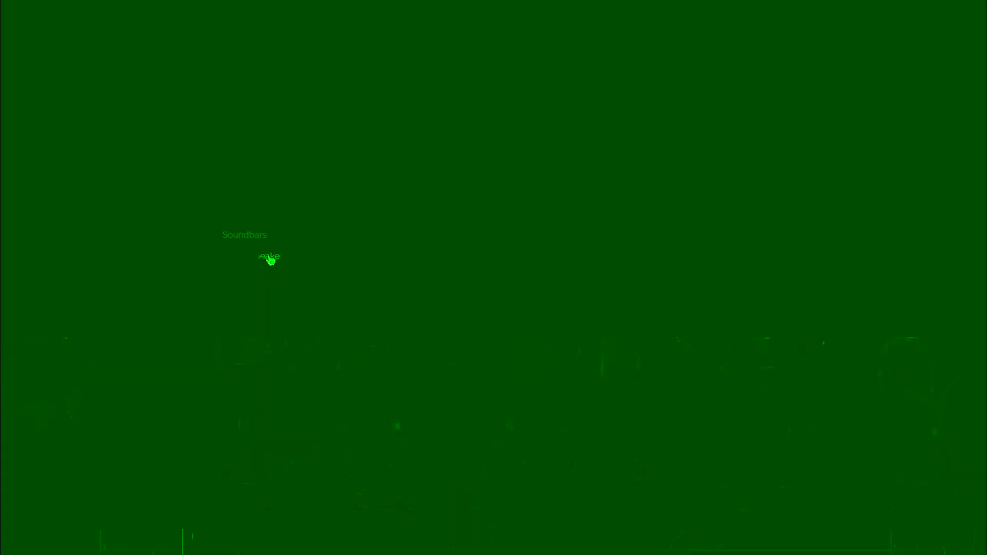
left_click(269, 255)
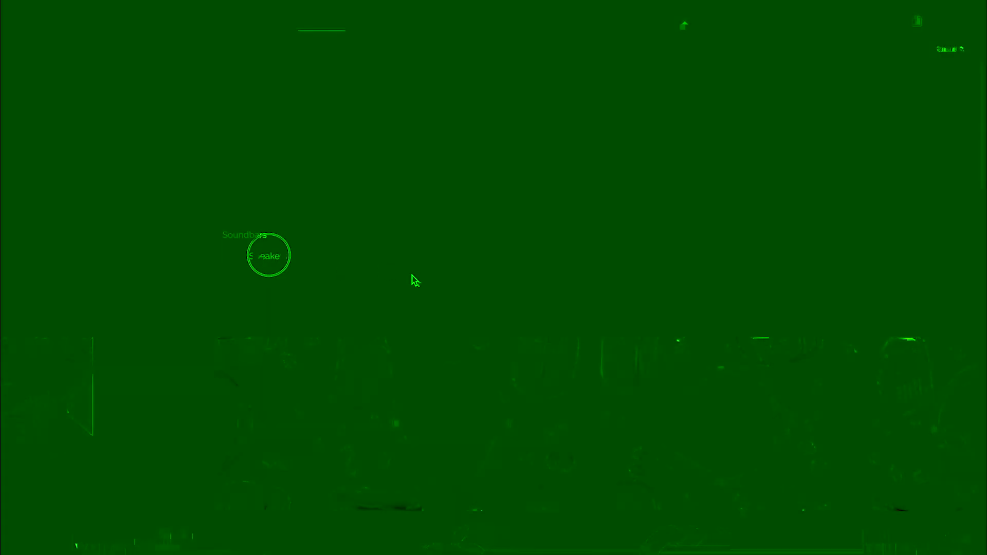
scroll(590, 353, "down", 5)
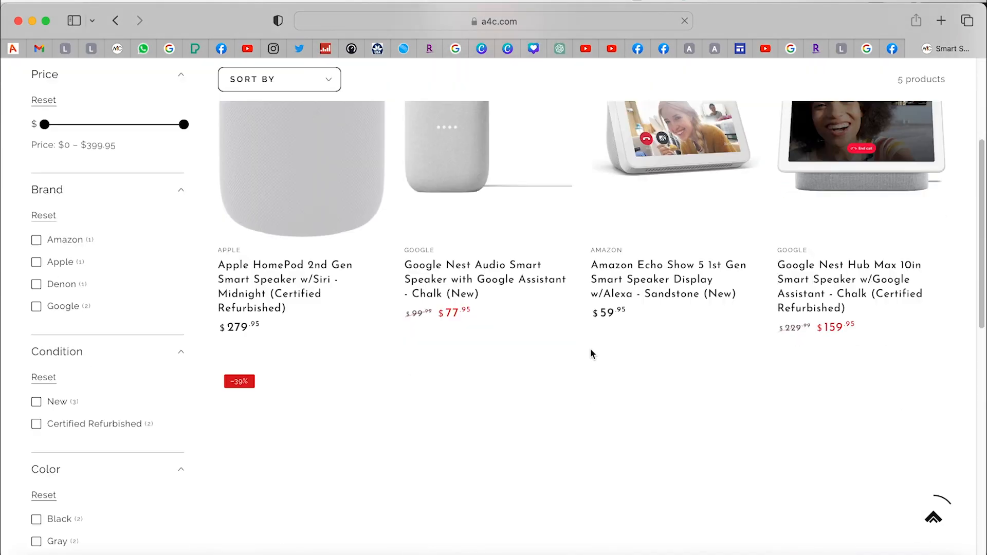
scroll(607, 285, "up", 7)
scroll(604, 354, "down", 5)
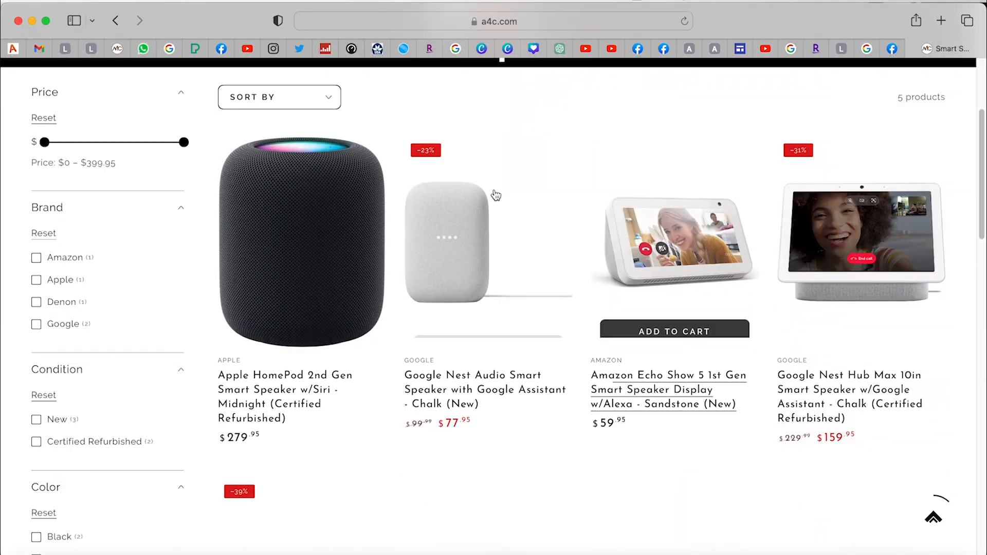
scroll(713, 364, "down", 4)
scroll(651, 383, "up", 3)
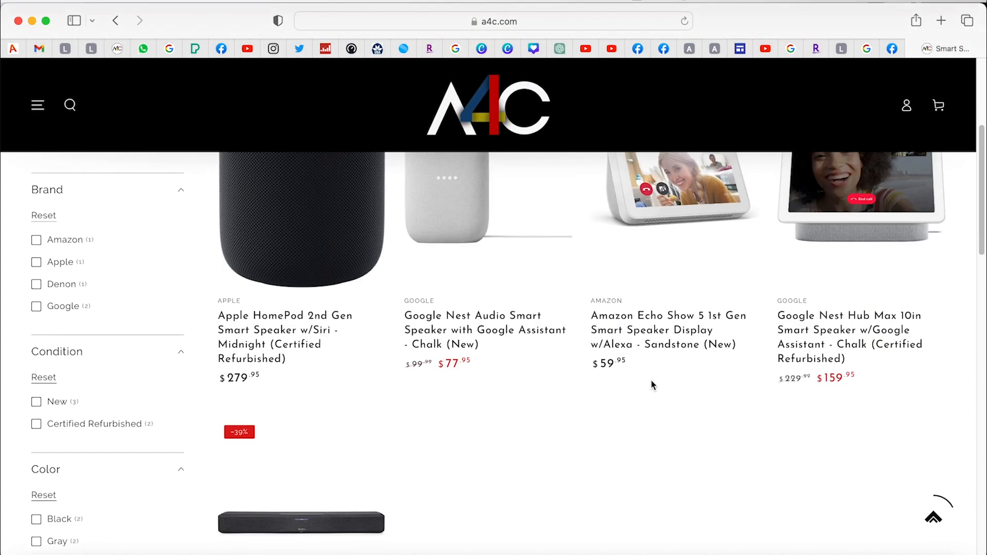
scroll(651, 383, "up", 2)
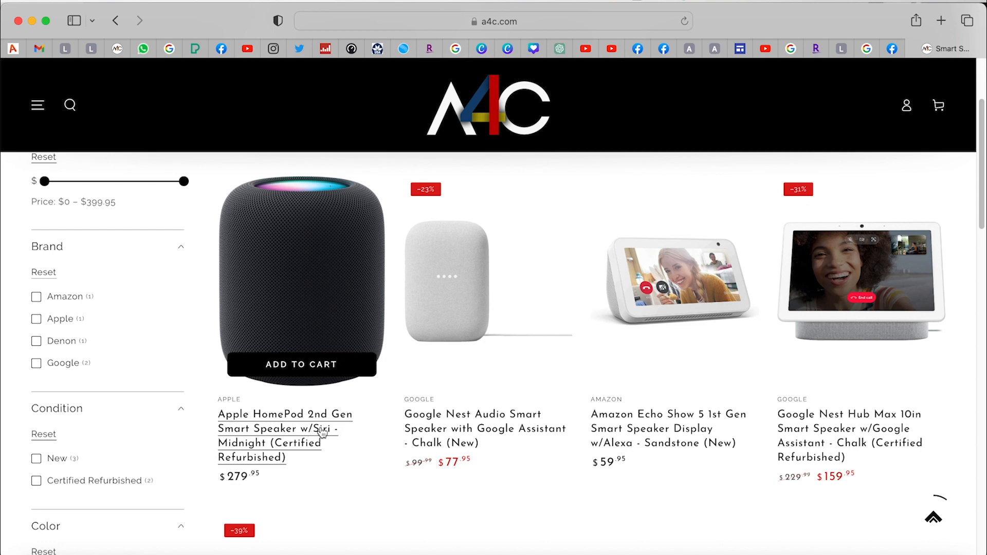
- Open the Apple HomePod 2nd Gen product page and select its web address
left_click(303, 288)
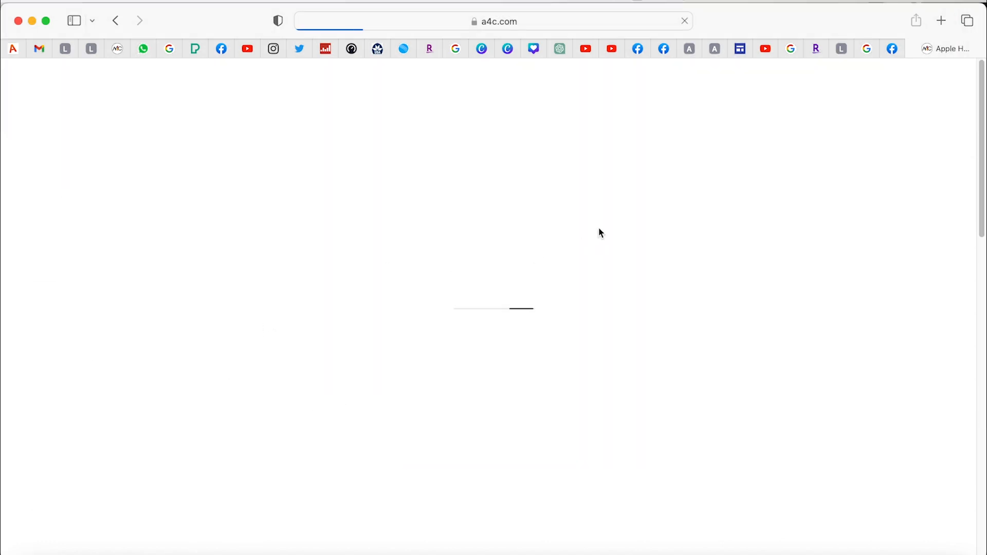
scroll(462, 391, "down", 5)
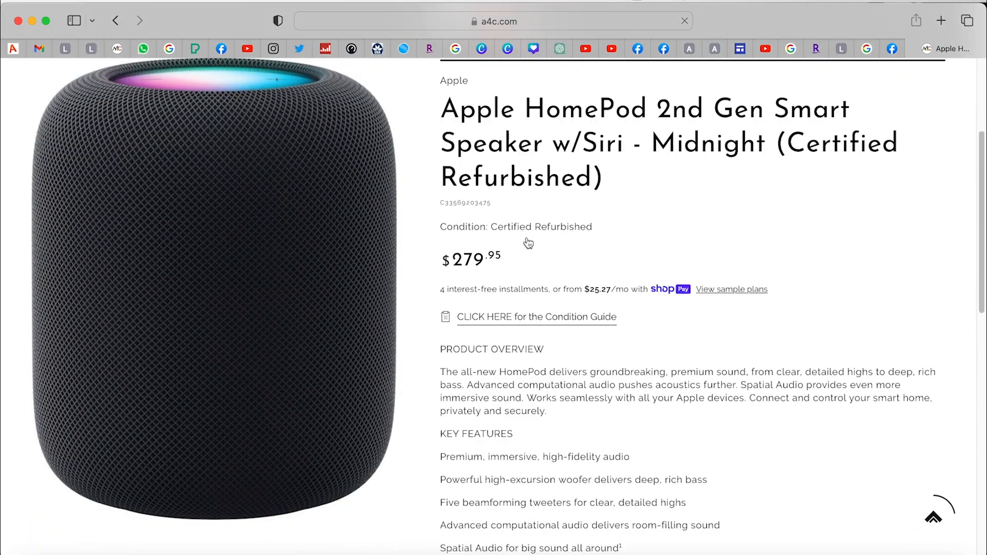
scroll(495, 372, "down", 5)
scroll(486, 324, "up", 12)
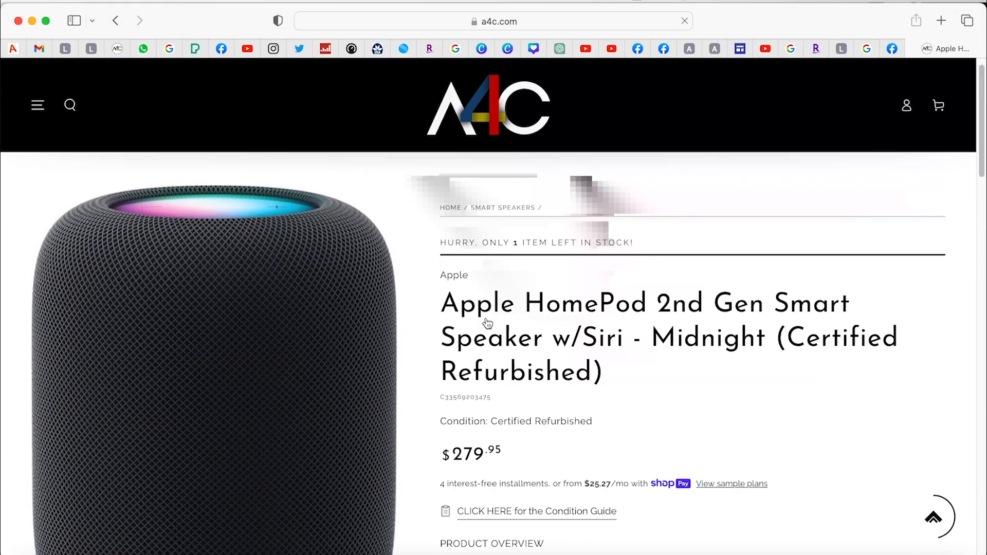
scroll(488, 323, "down", 1)
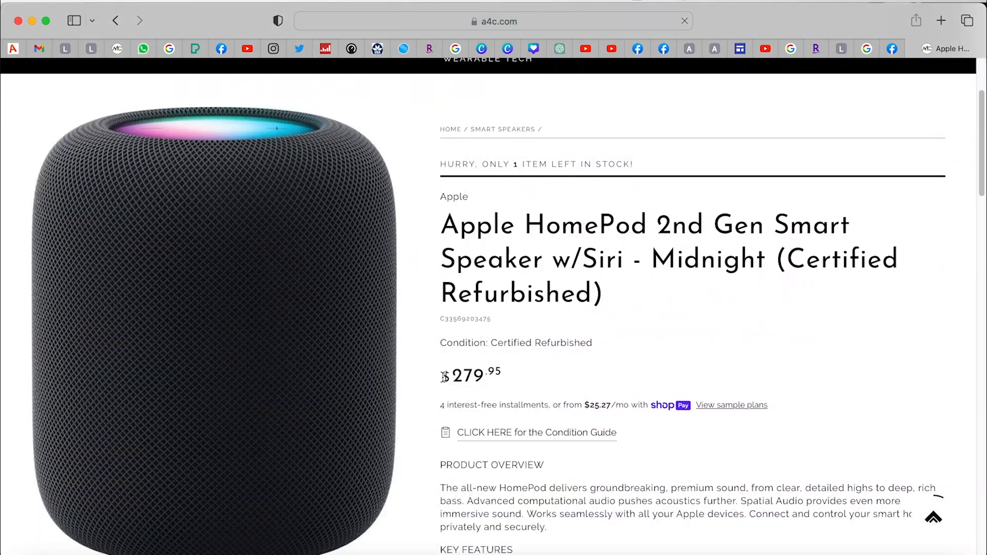
scroll(392, 219, "up", 3)
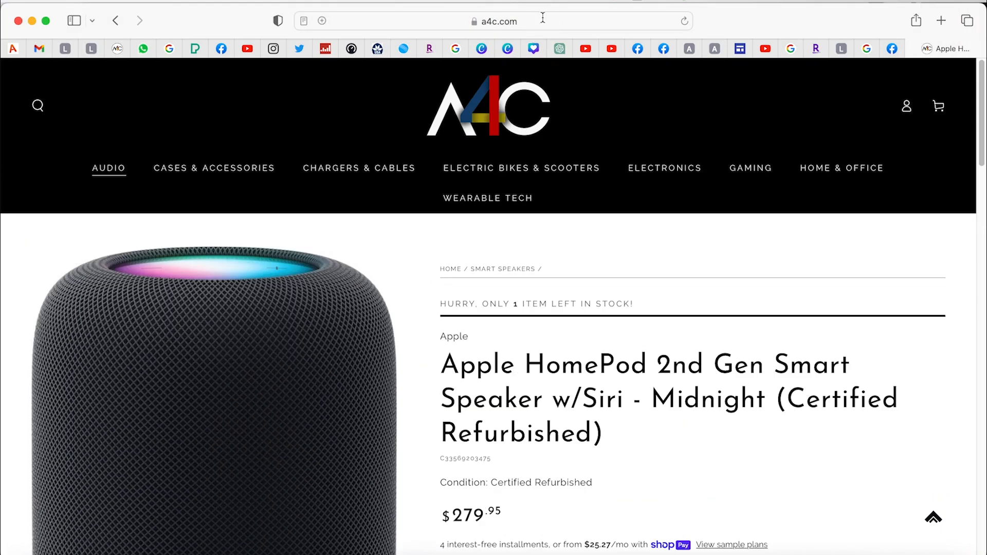
left_click(542, 18)
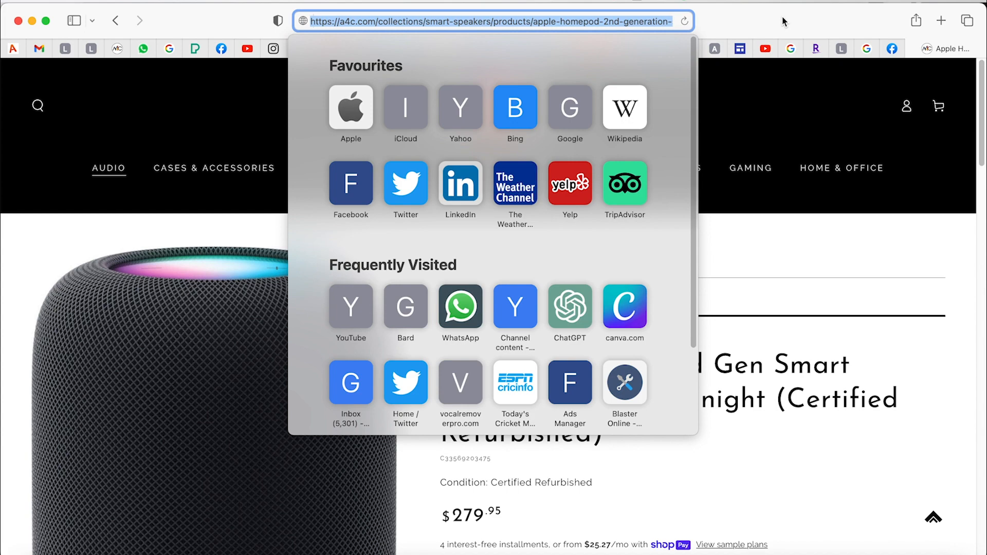
- Dismiss the address suggestions, then reselect and copy the HomePod page's full URL
left_click(867, 253)
scroll(451, 402, "down", 5)
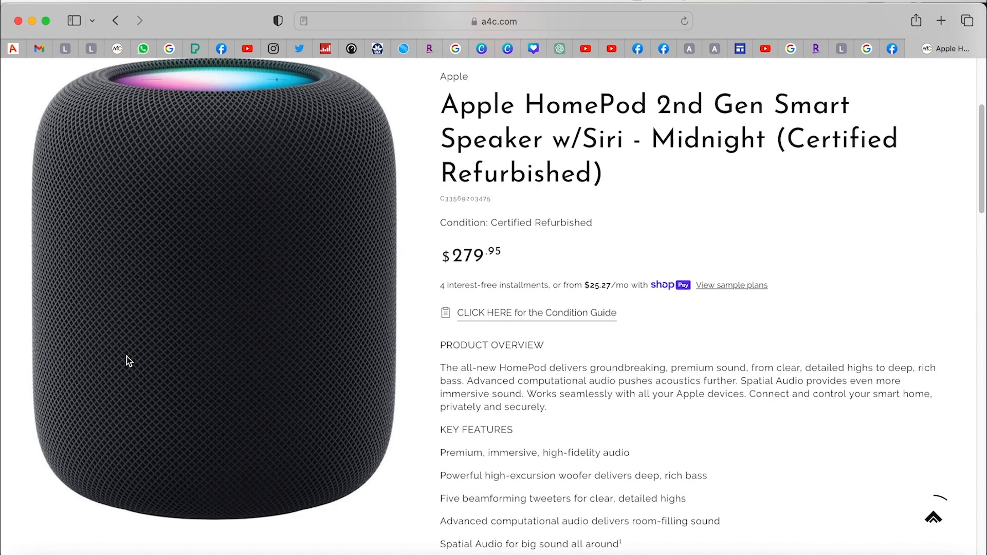
scroll(126, 357, "up", 5)
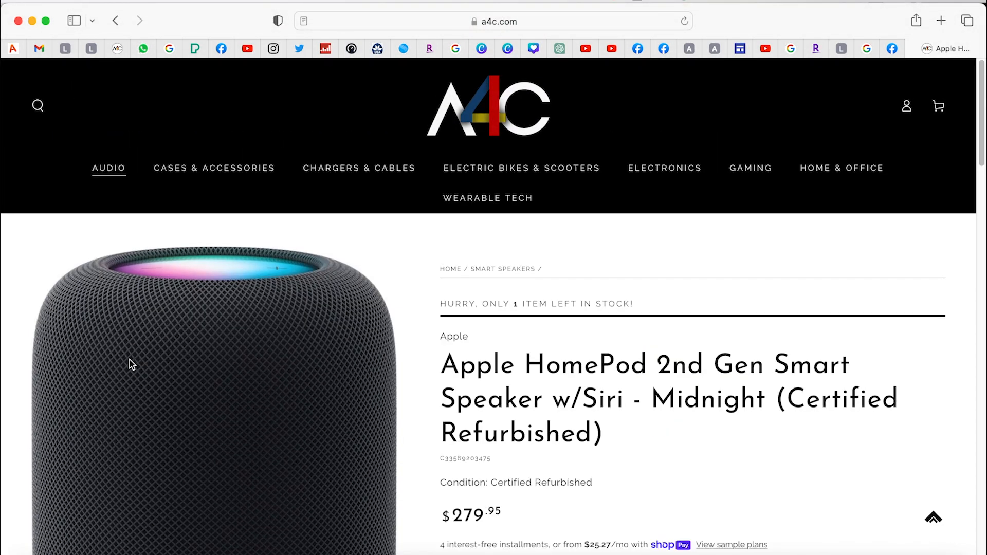
left_click(531, 23)
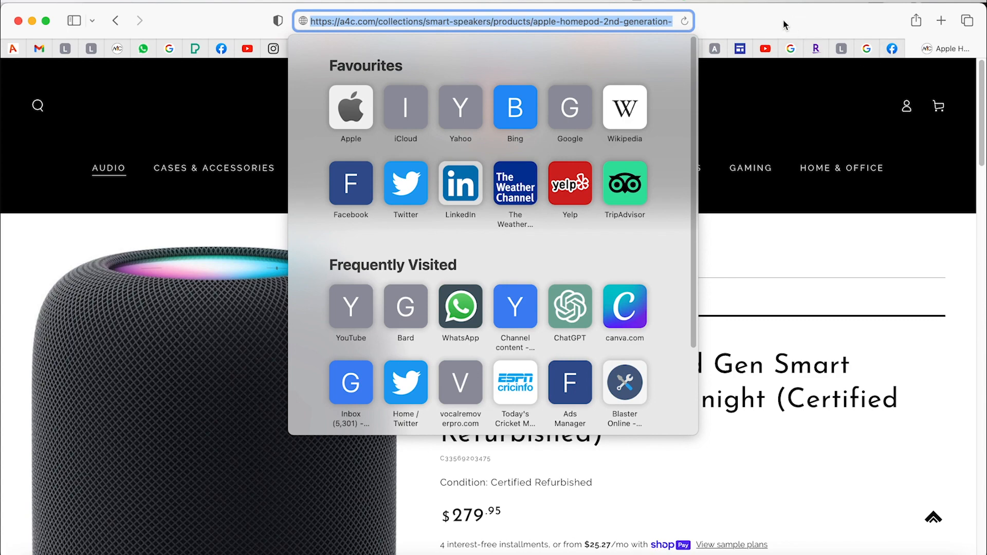
key("Escape")
- Paste the HomePod URL into the Rakuten A4C deep link form, create the link and select it
left_click(846, 52)
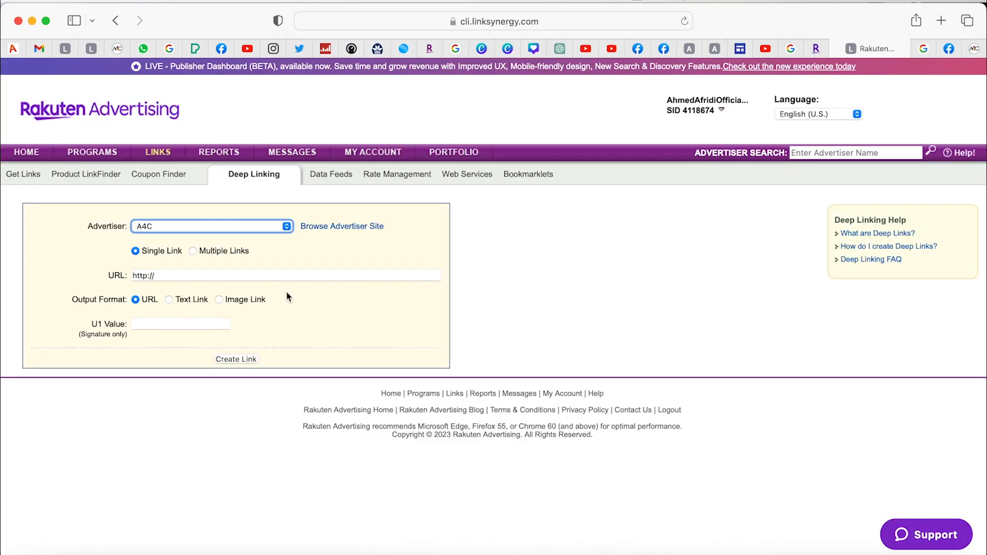
left_click(108, 276)
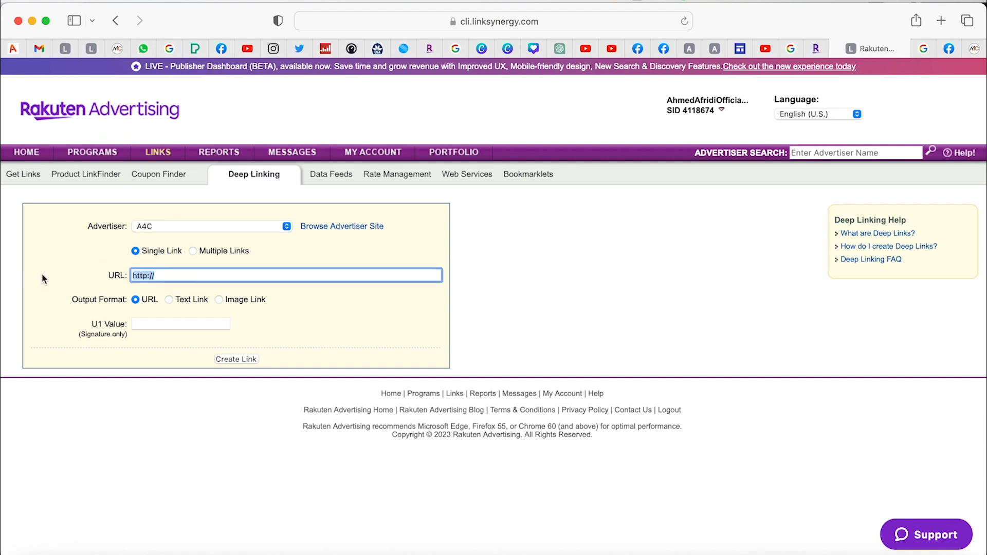
key("super+v")
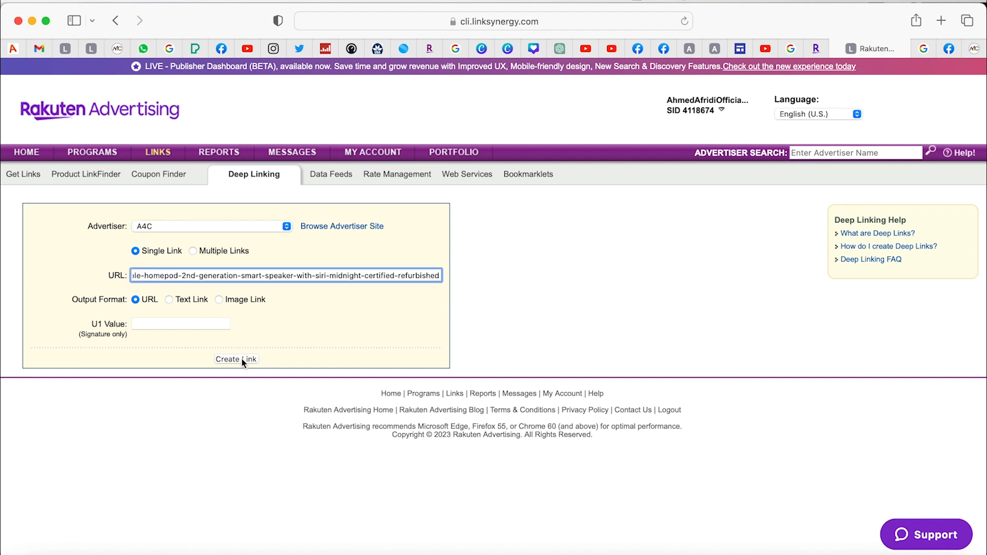
left_click(242, 360)
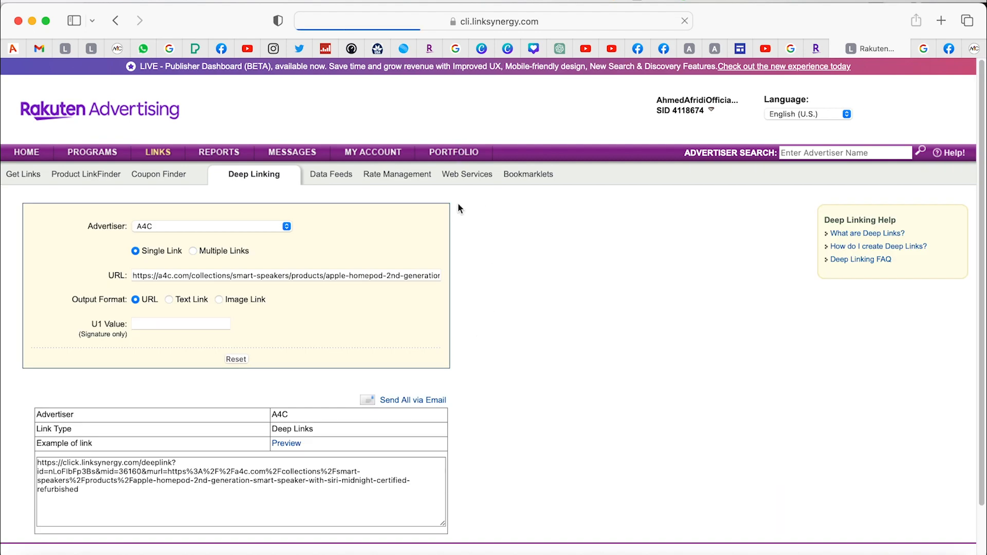
scroll(458, 210, "down", 2)
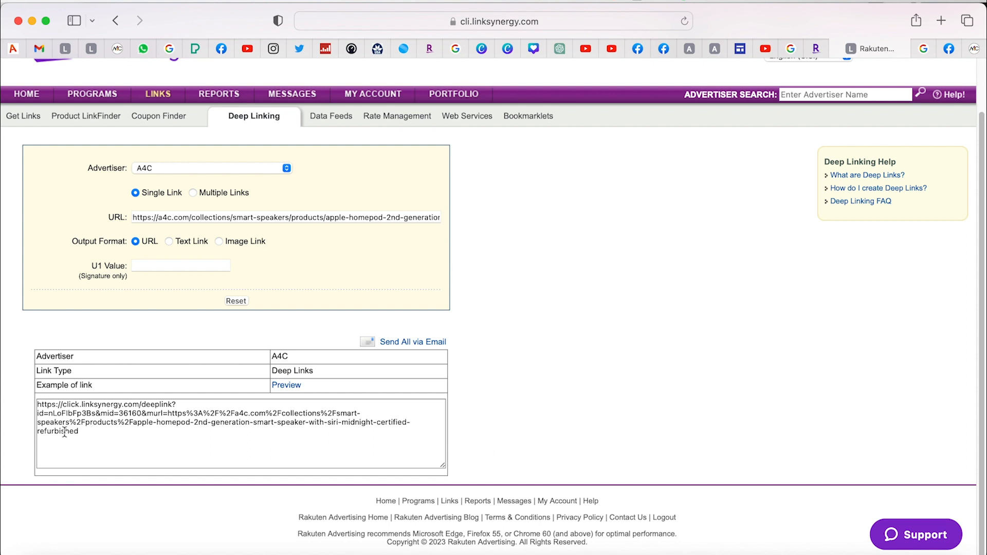
left_click_drag(95, 432, 11, 403)
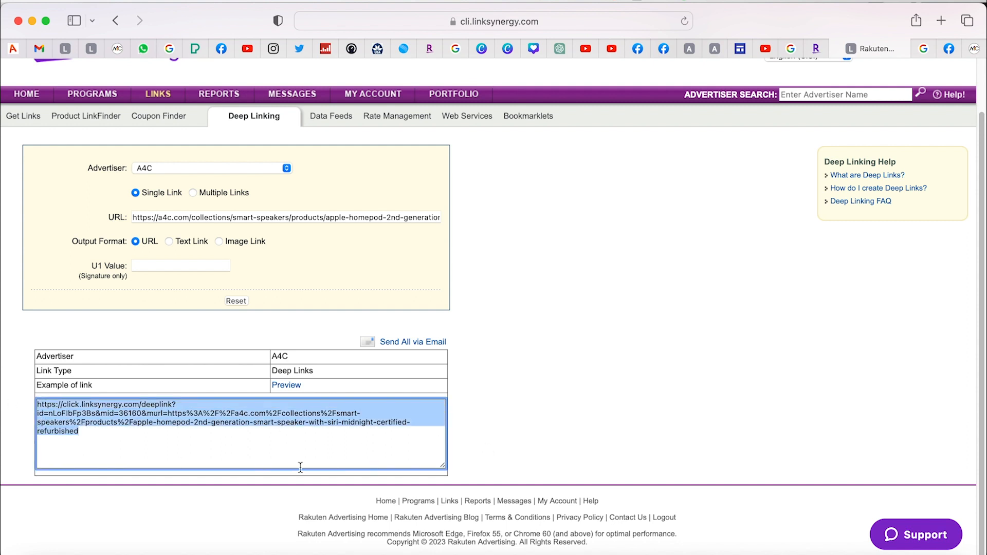
- Preview the generated deep link to confirm it opens the HomePod page, then return to Rakuten
left_click(295, 386)
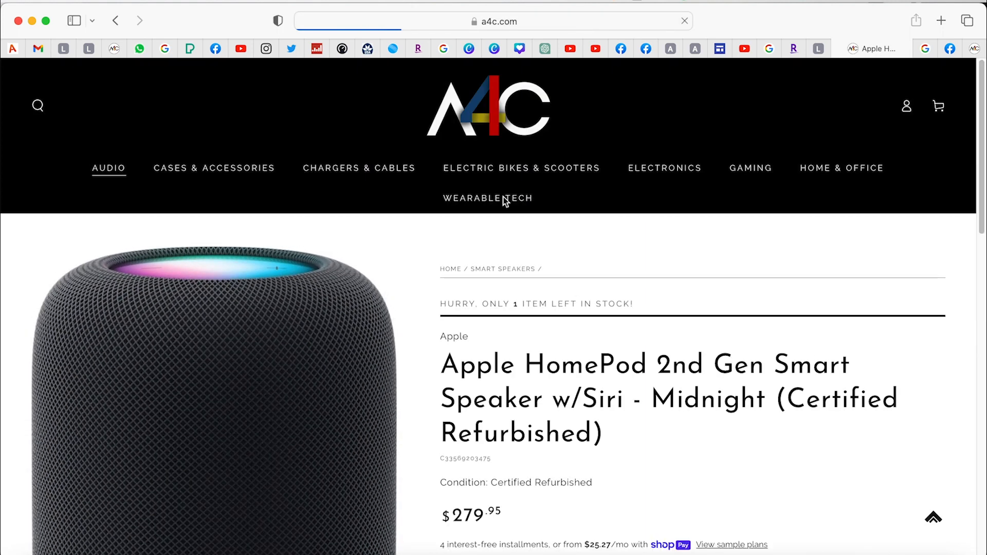
scroll(581, 344, "down", 1)
scroll(581, 343, "down", 20)
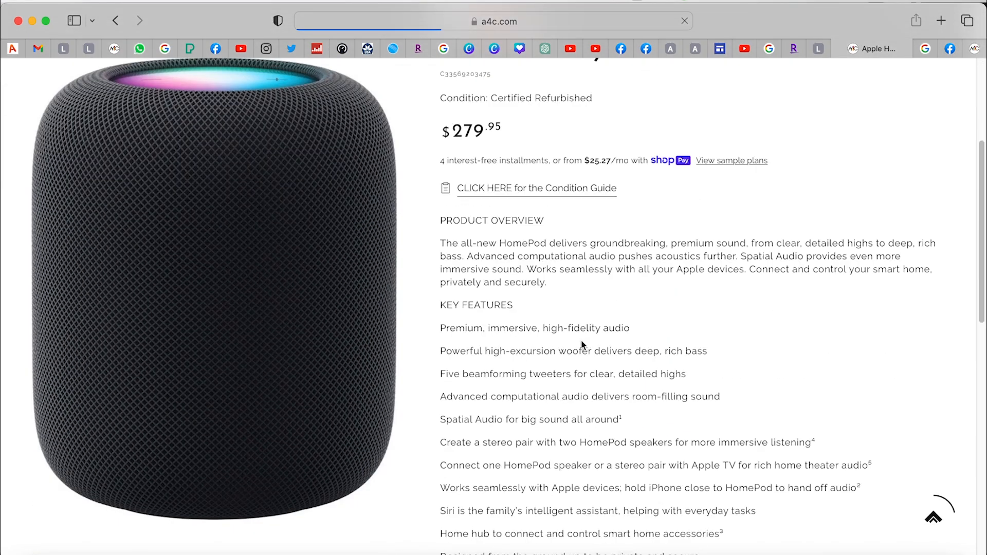
key("super+Up")
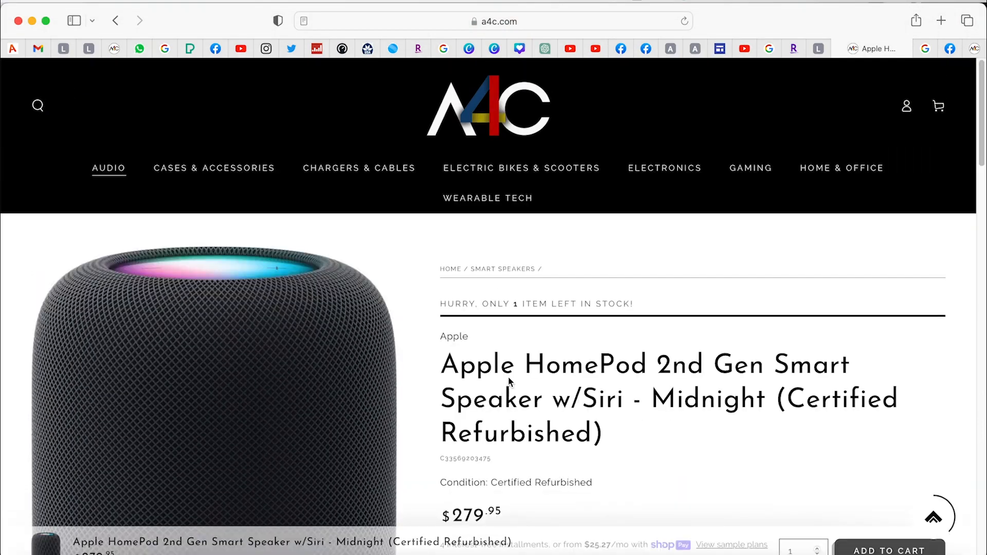
scroll(463, 322, "down", 3)
scroll(462, 322, "up", 3)
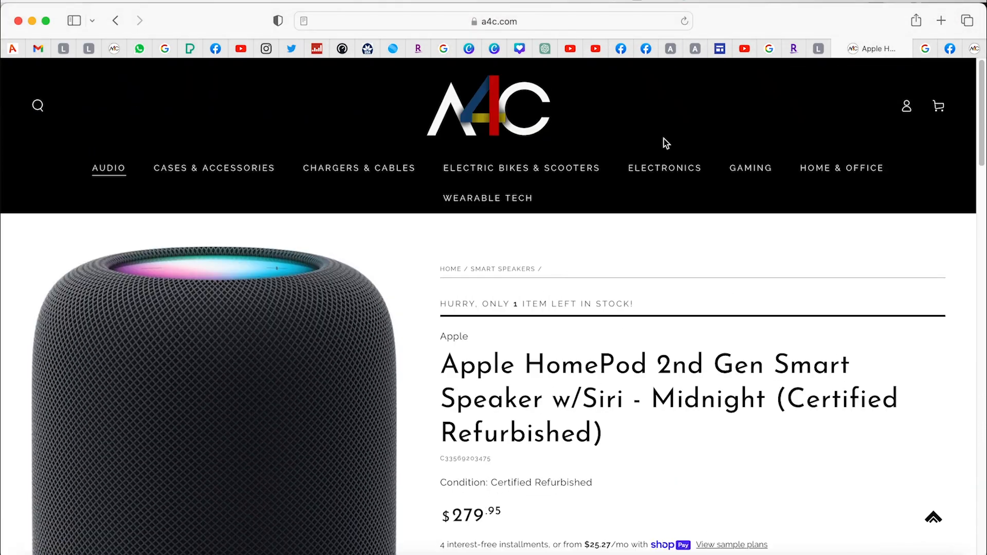
left_click(818, 52)
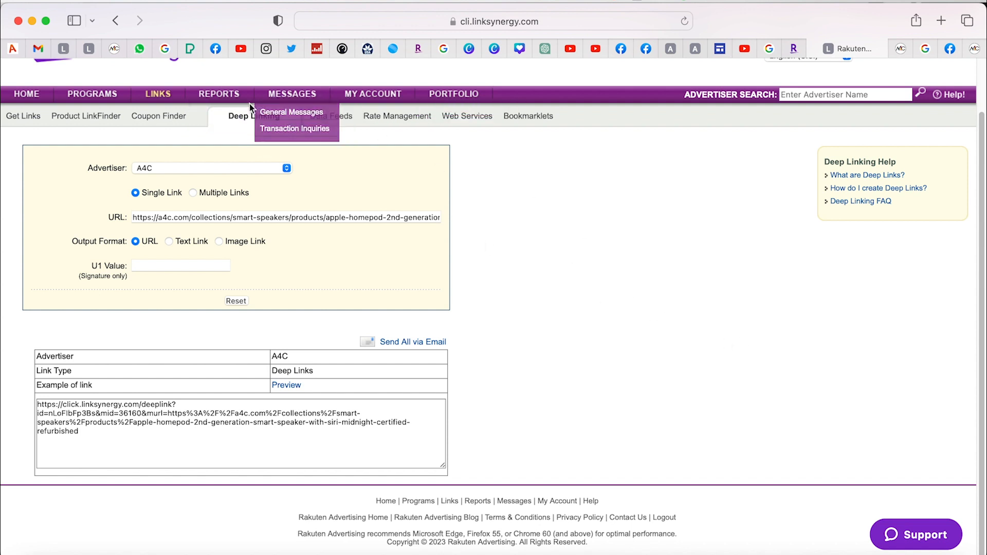
- Scroll through the Reports Overview stats, then open the Reporting sub-tab
mouse_move(218, 101)
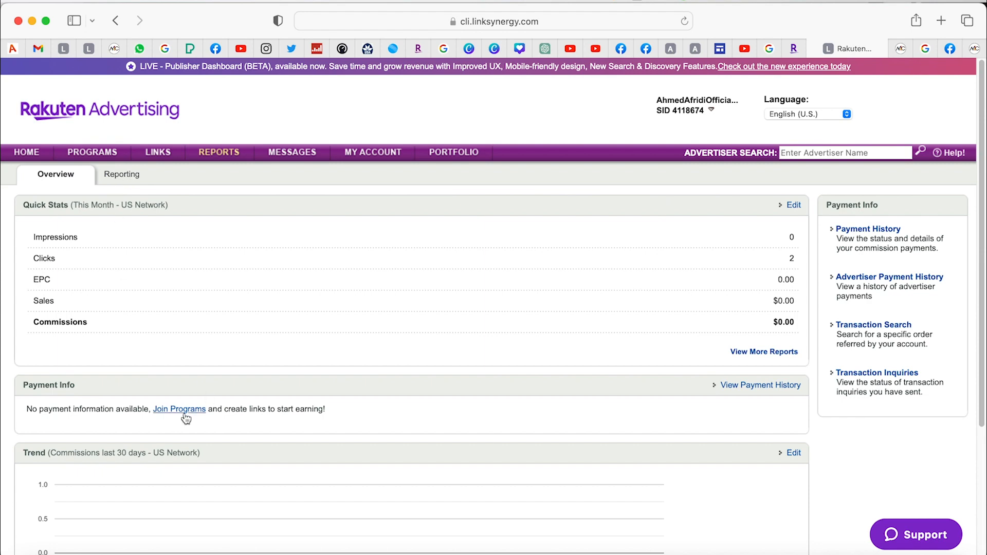
scroll(460, 378, "down", 5)
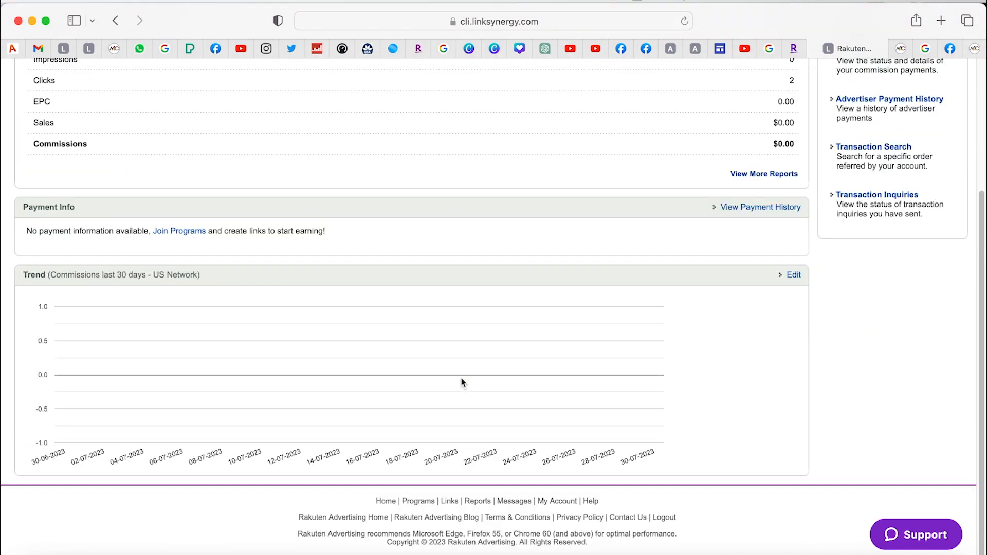
scroll(460, 377, "up", 5)
left_click(116, 175)
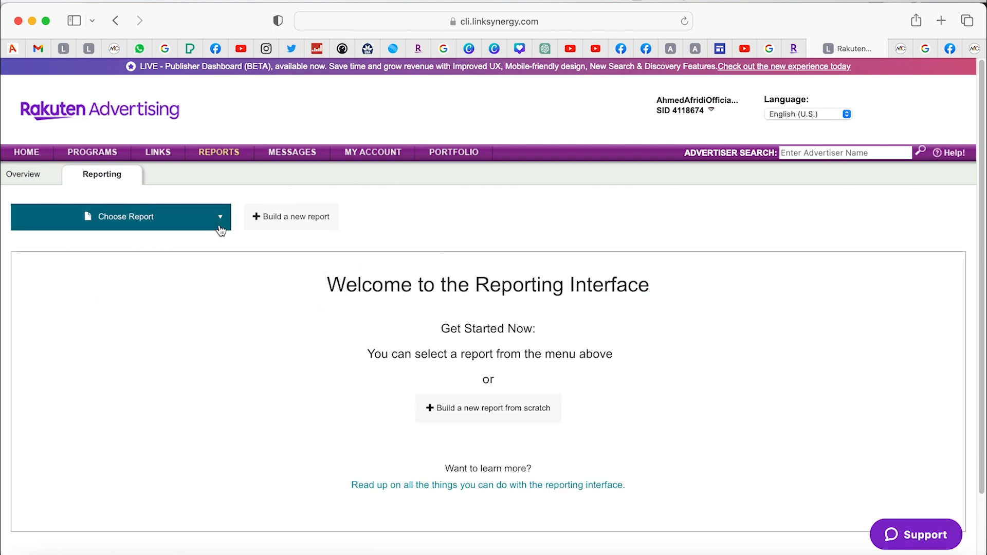
- Look over the Choose Report list, then build a new report from scratch
left_click(221, 220)
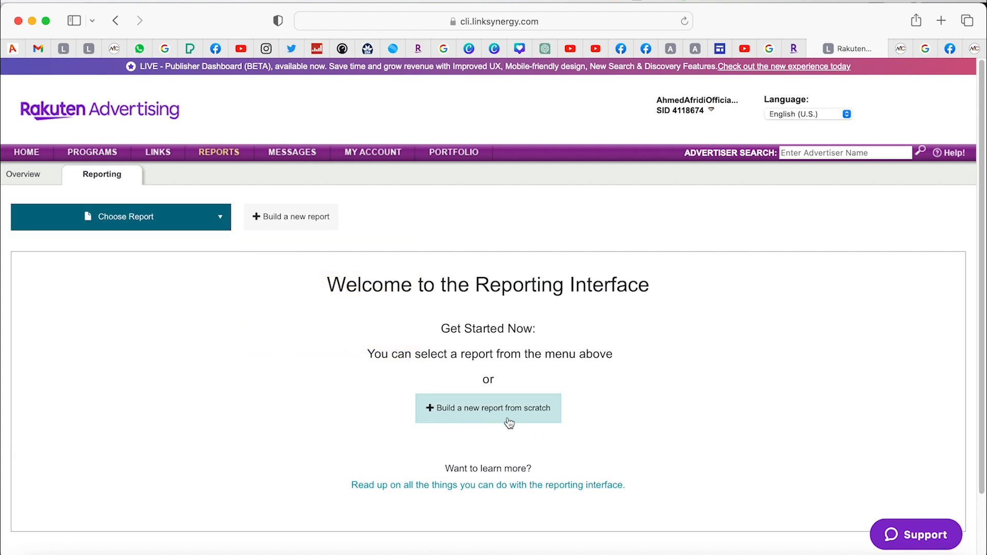
scroll(661, 409, "down", 1)
scroll(660, 409, "up", 1)
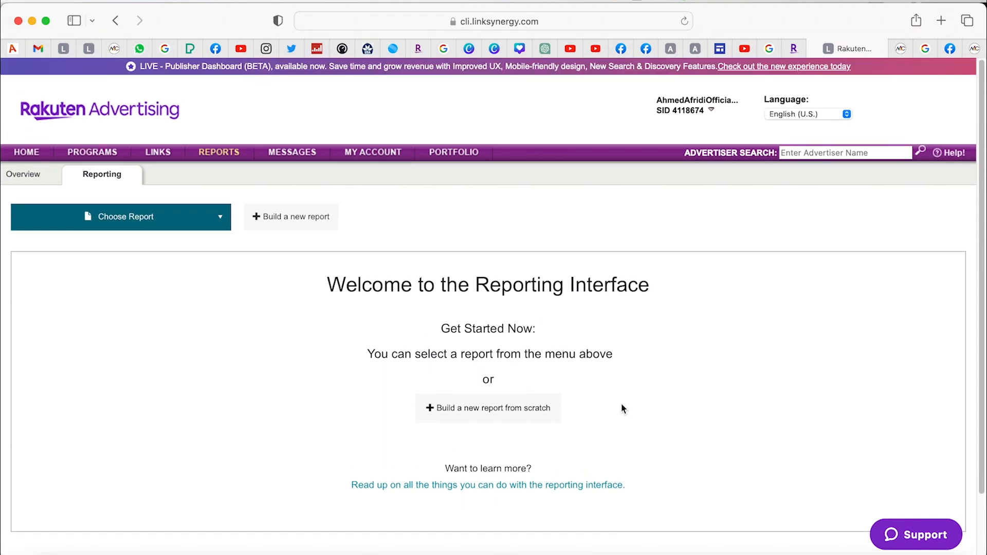
left_click(489, 409)
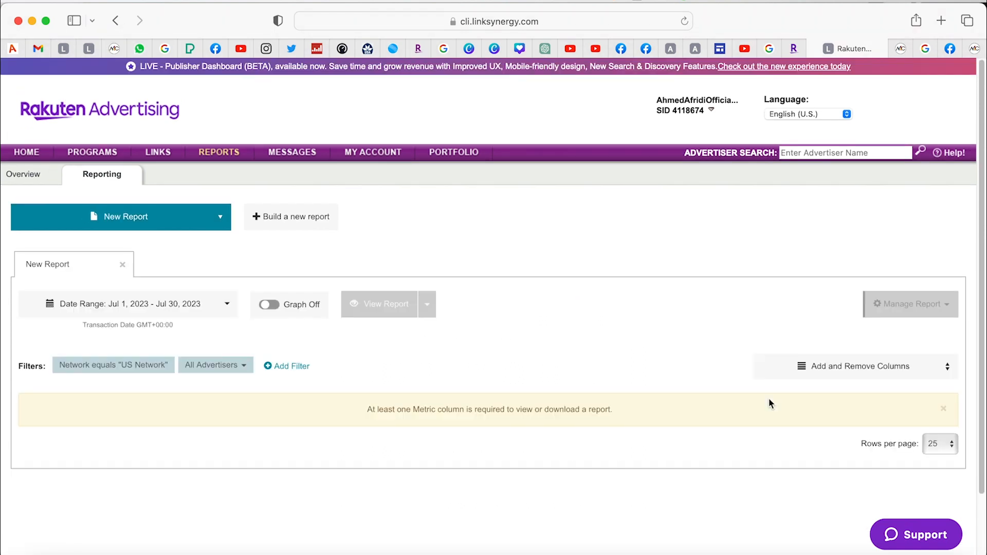
- Check the Jul 1 – Jul 30, 2023 date range and available report columns, leaving both unchanged
left_click(227, 308)
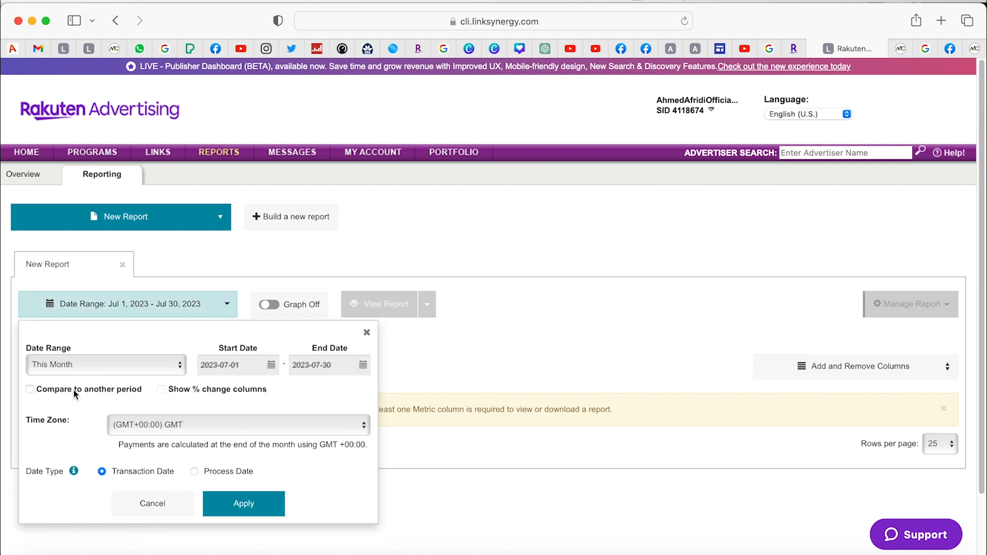
left_click(569, 324)
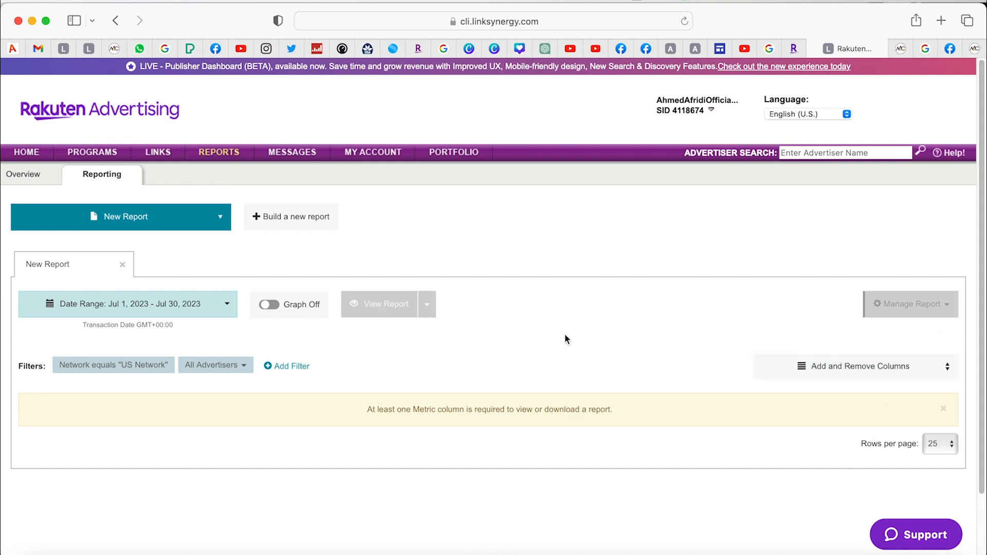
left_click(949, 368)
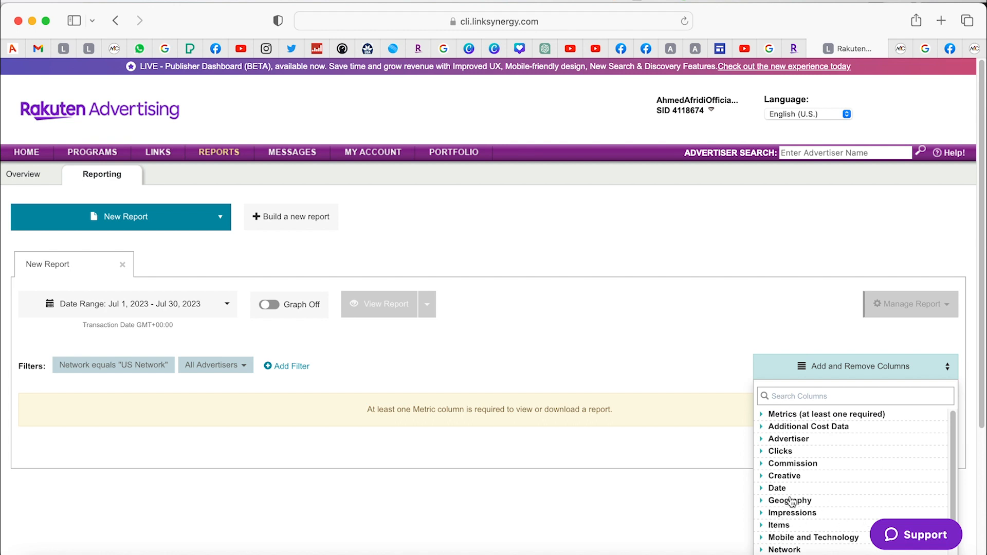
left_click(681, 322)
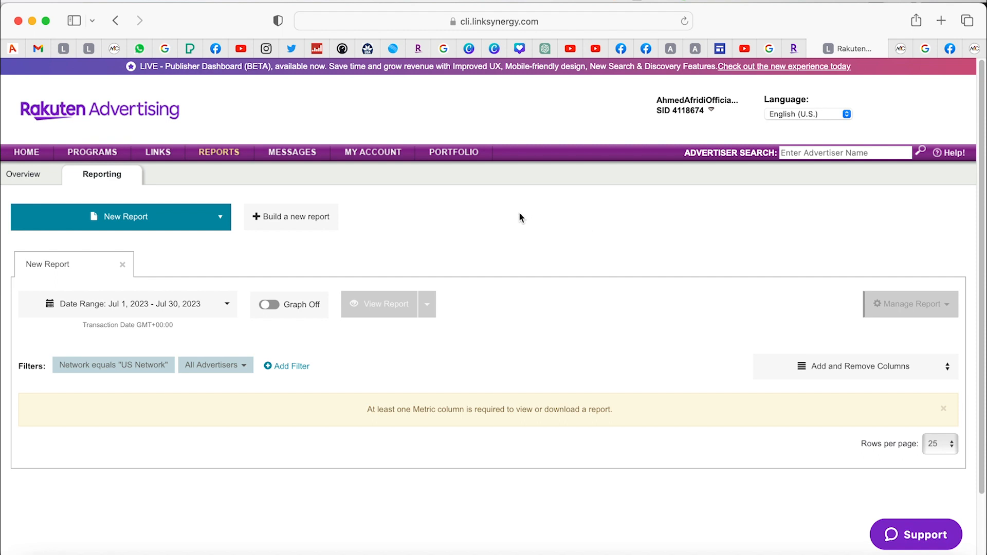
- Review General Messages, Transaction Inquiries and Payment Inquiries, then open MY ACCOUNT > Account Profile
left_click(292, 153)
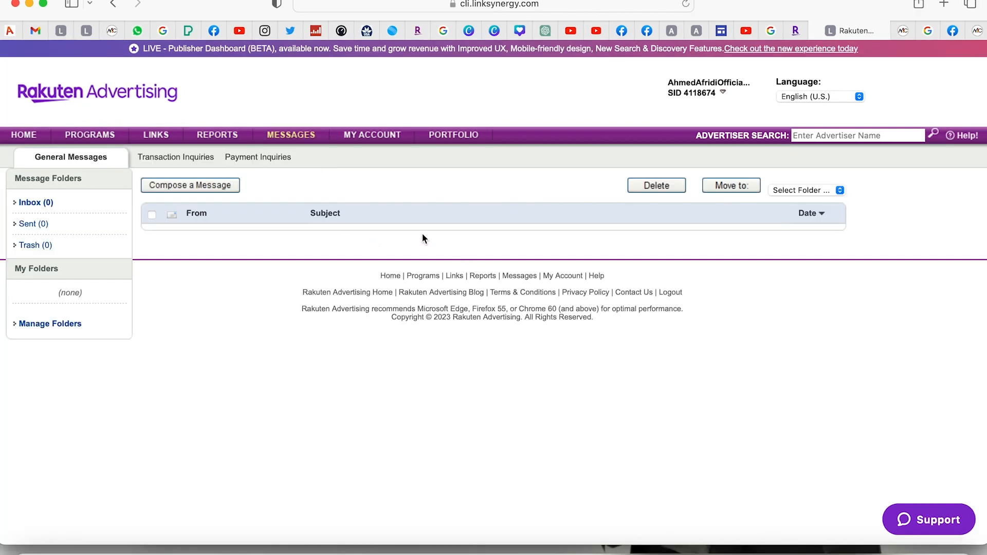
mouse_move(306, 132)
left_click(181, 158)
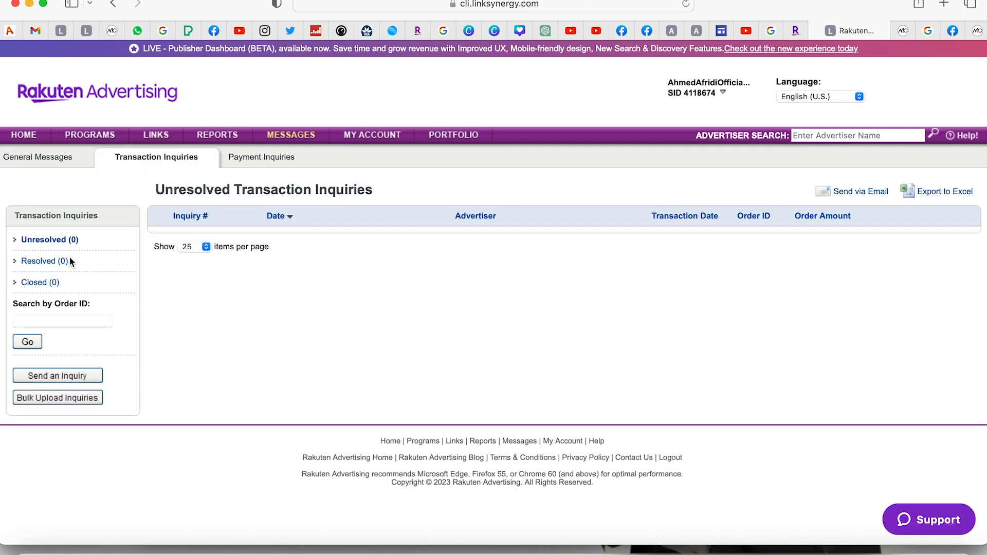
left_click(269, 159)
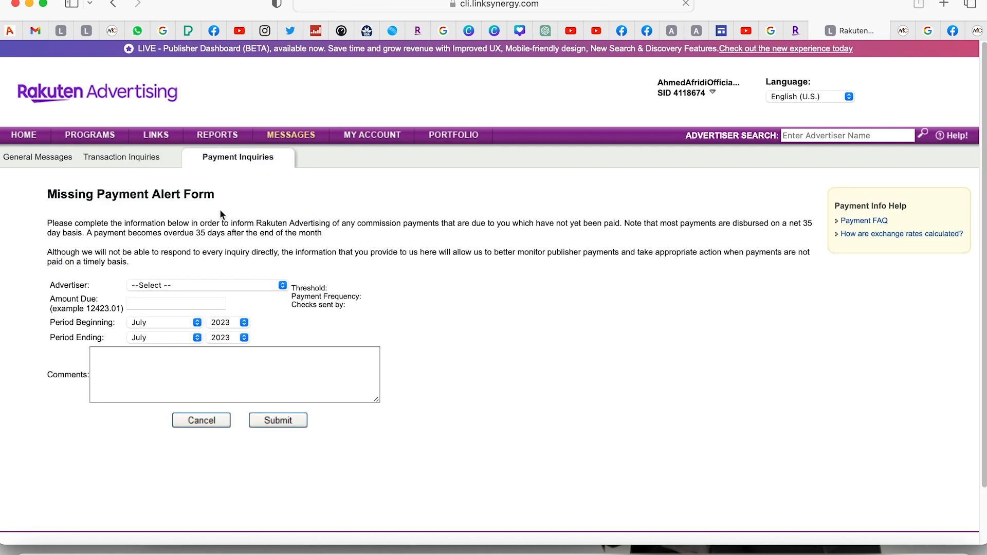
left_click(366, 134)
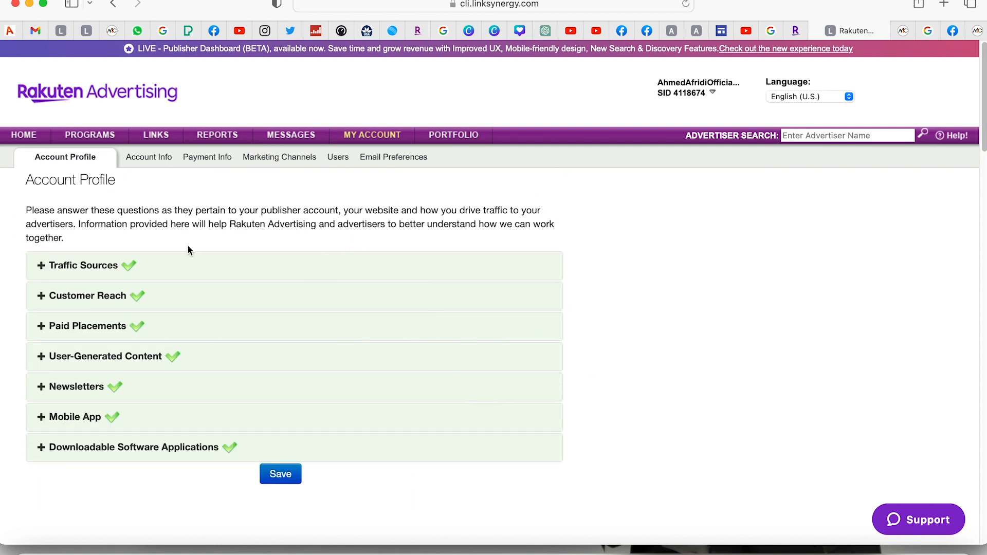
- Add Ads to the traffic sources, leaving Other unticked
left_click(53, 273)
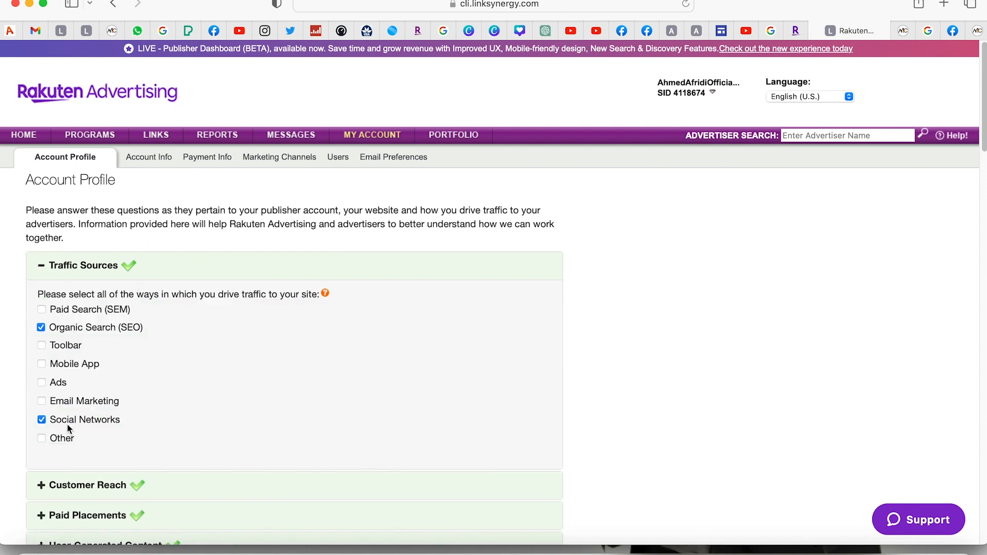
left_click(46, 384)
left_click(42, 442)
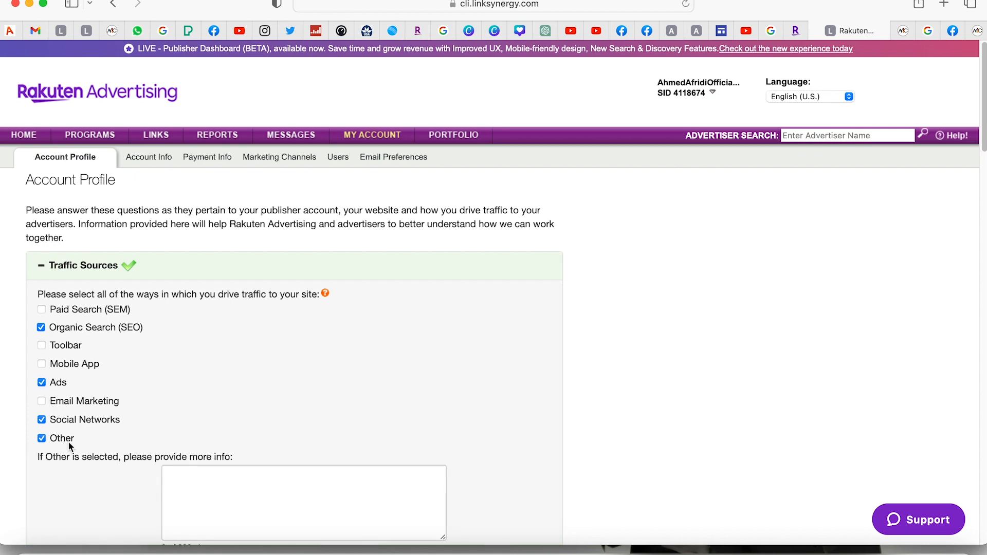
left_click(43, 440)
scroll(264, 363, "down", 5)
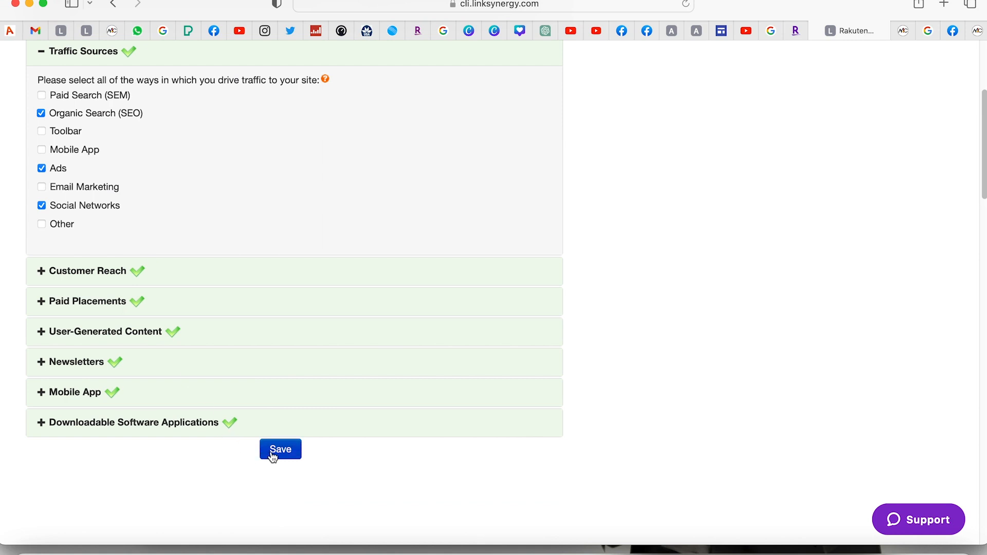
- Review Customer Reach and Paid Placements (answered No), then save the account profile
left_click(41, 271)
scroll(180, 359, "down", 5)
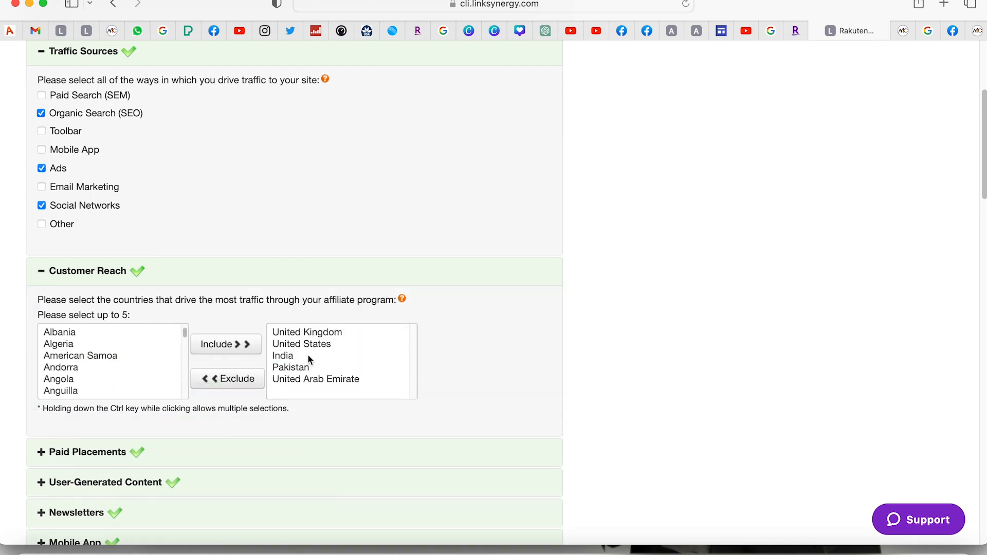
left_click(42, 454)
scroll(504, 344, "down", 3)
scroll(502, 330, "down", 3)
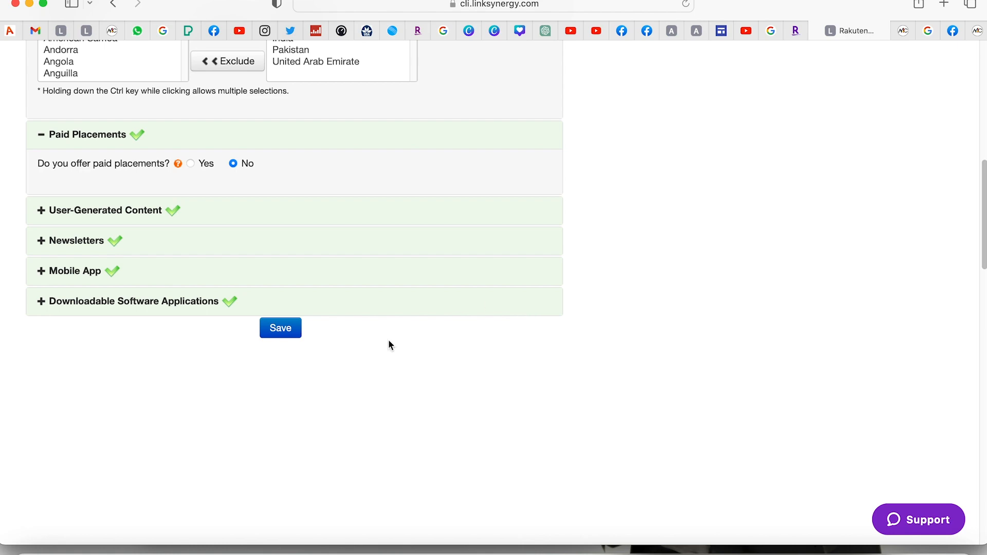
left_click(282, 338)
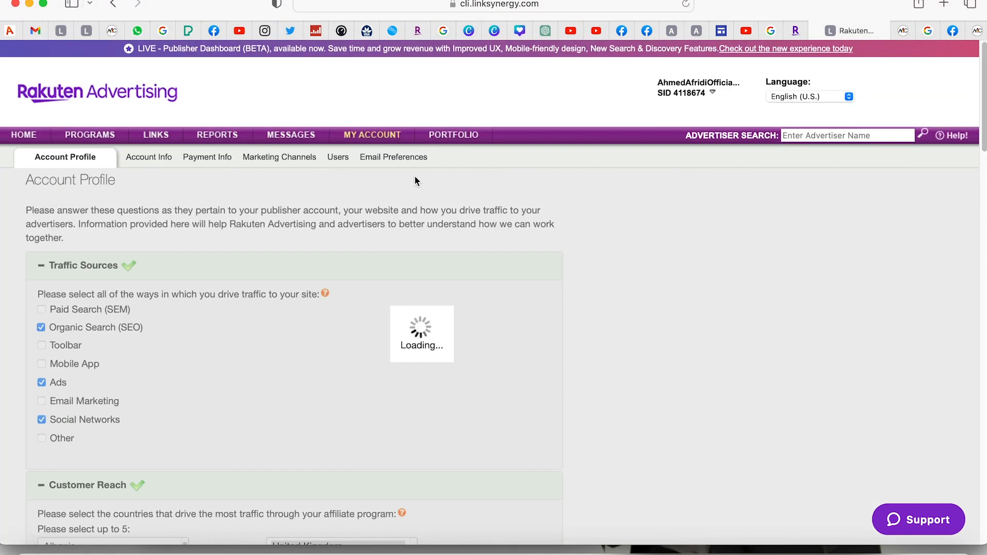
left_click(167, 163)
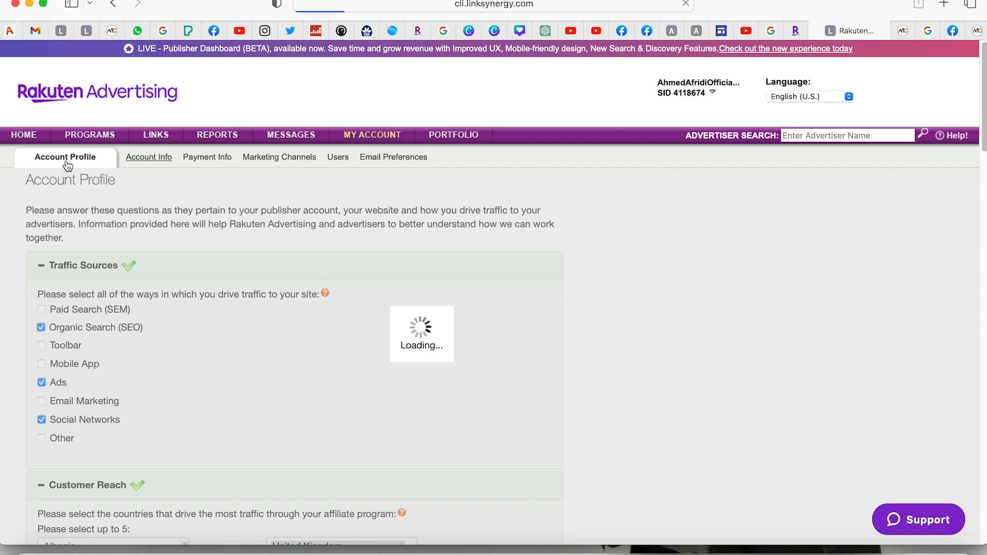
- Scroll through the company and contact details under Account Info, then go to Payment Info
left_click(150, 159)
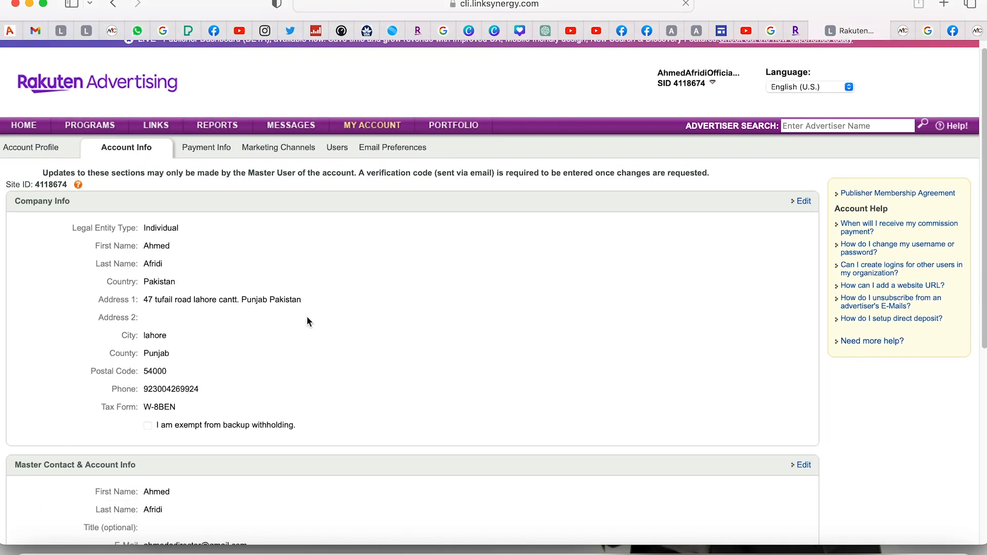
scroll(307, 316, "down", 2)
scroll(307, 313, "down", 10)
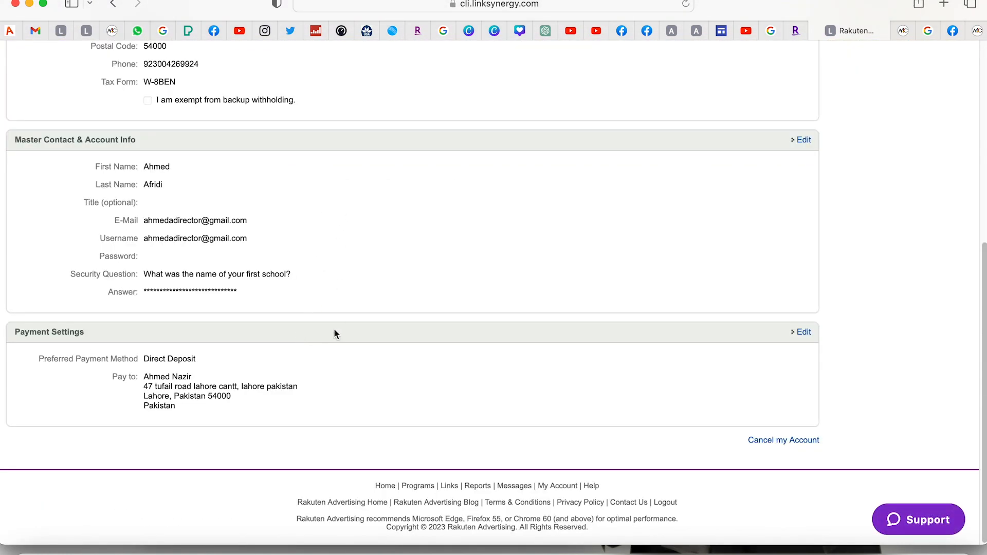
scroll(424, 400, "up", 12)
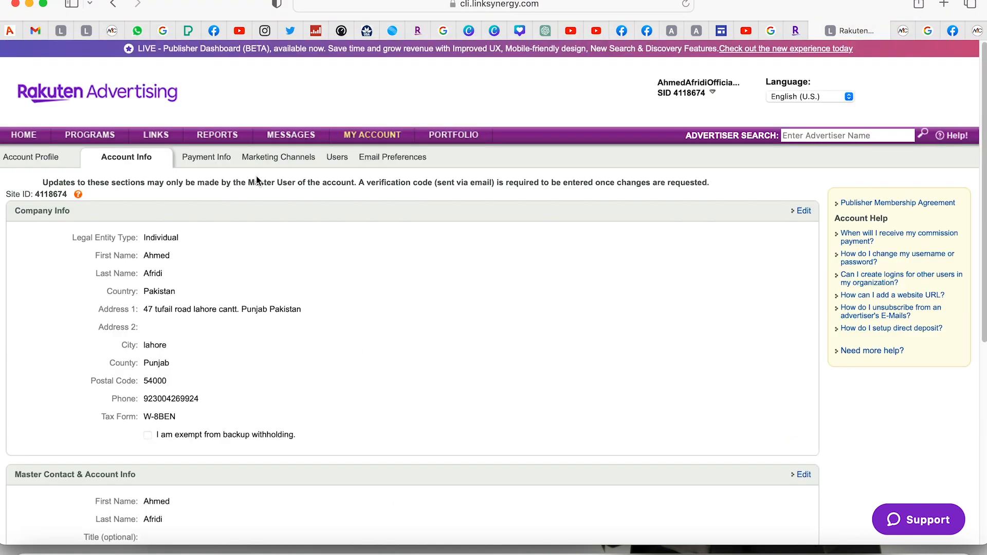
left_click(219, 160)
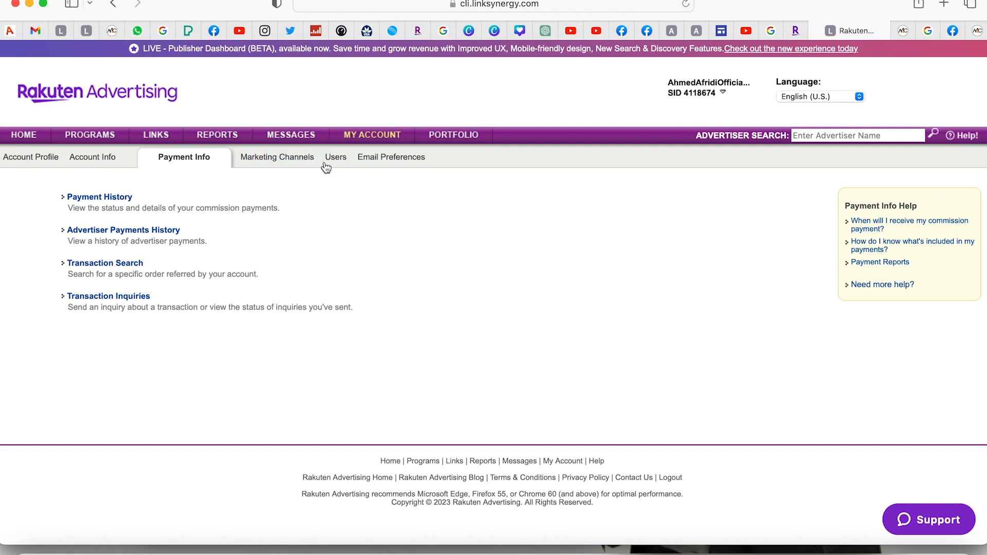
- Open a blank New Channel form from the Marketing Channels list
left_click(260, 156)
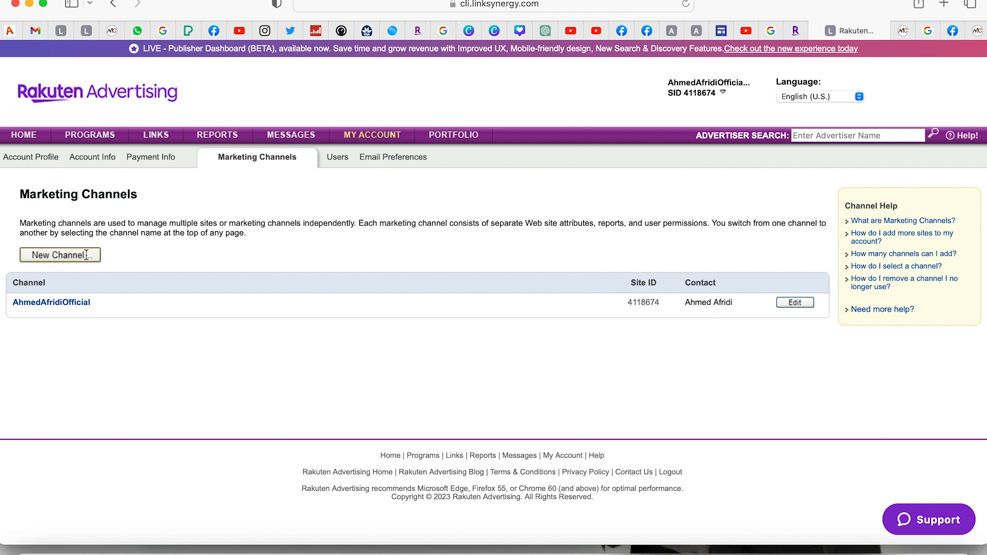
left_click(87, 255)
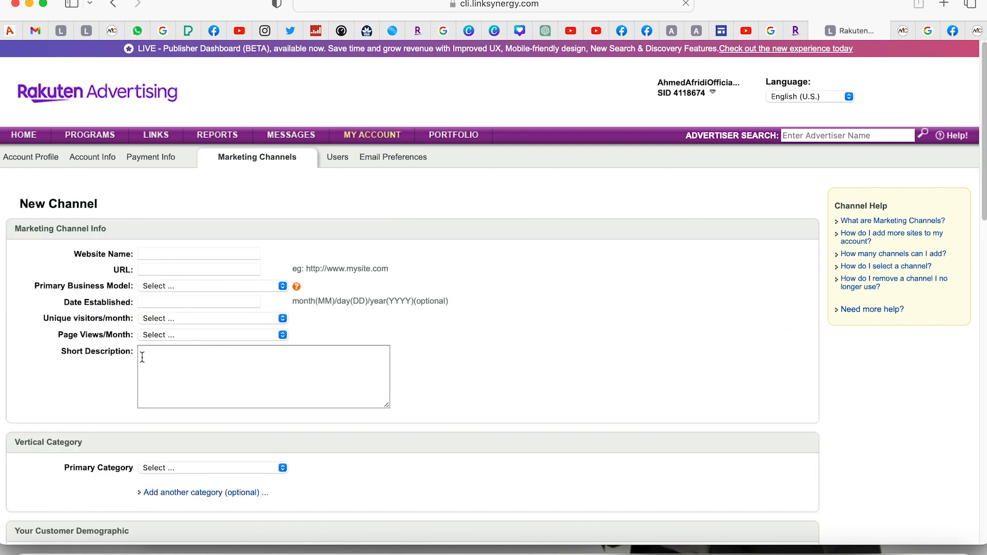
scroll(180, 393, "down", 5)
scroll(260, 303, "down", 10)
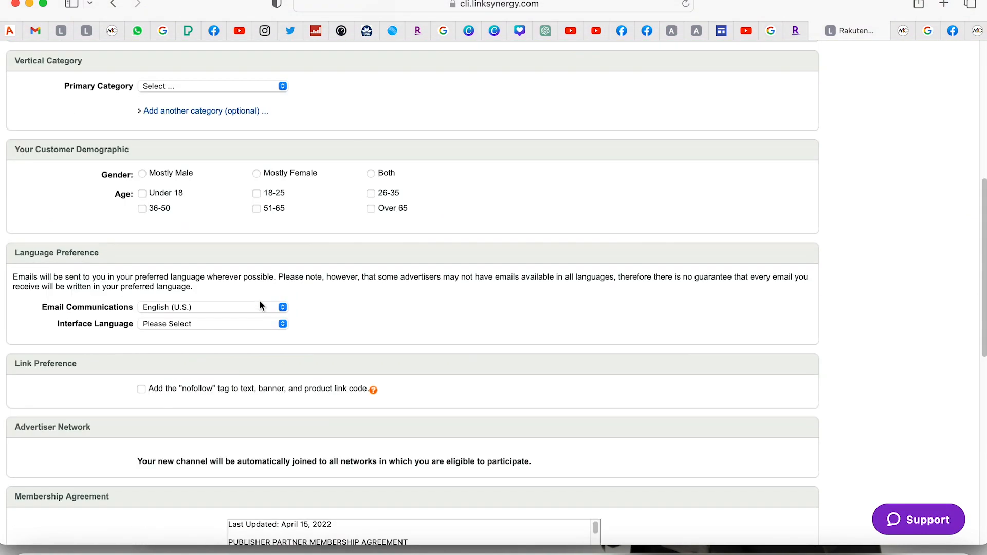
scroll(260, 303, "up", 15)
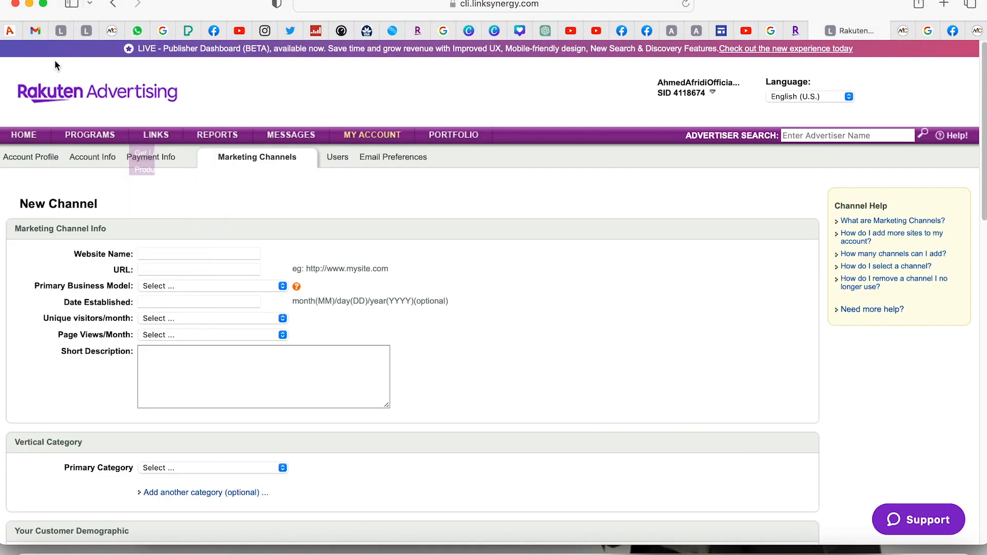
- Switch to the rakutenadvertising.com tab and browse its Publishers section
key("ctrl+shift+Tab")
scroll(554, 376, "down", 5)
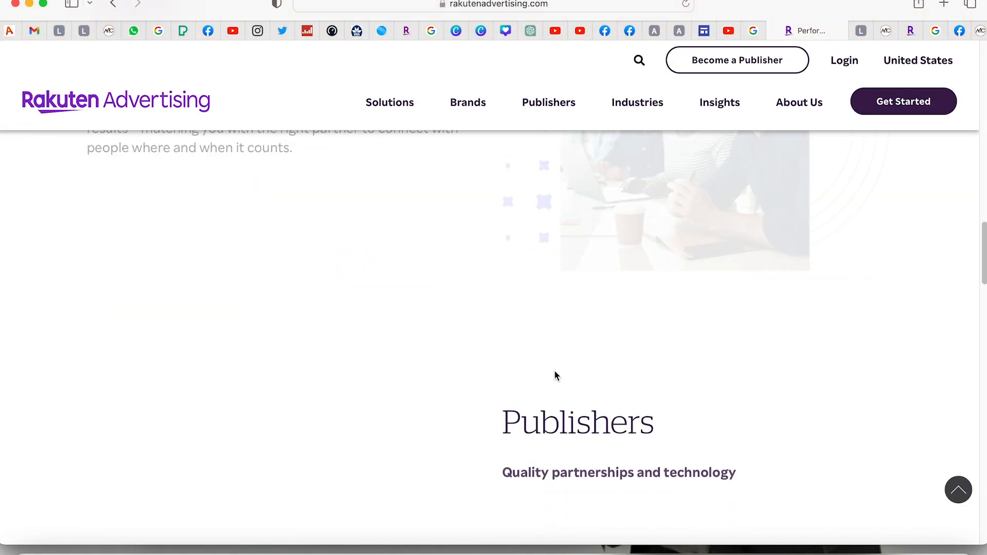
scroll(555, 376, "up", 15)
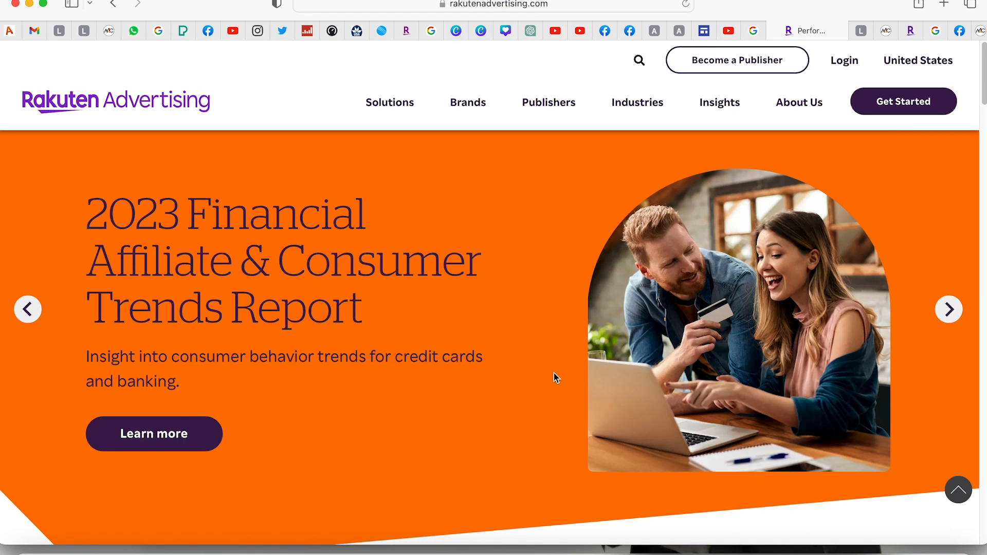